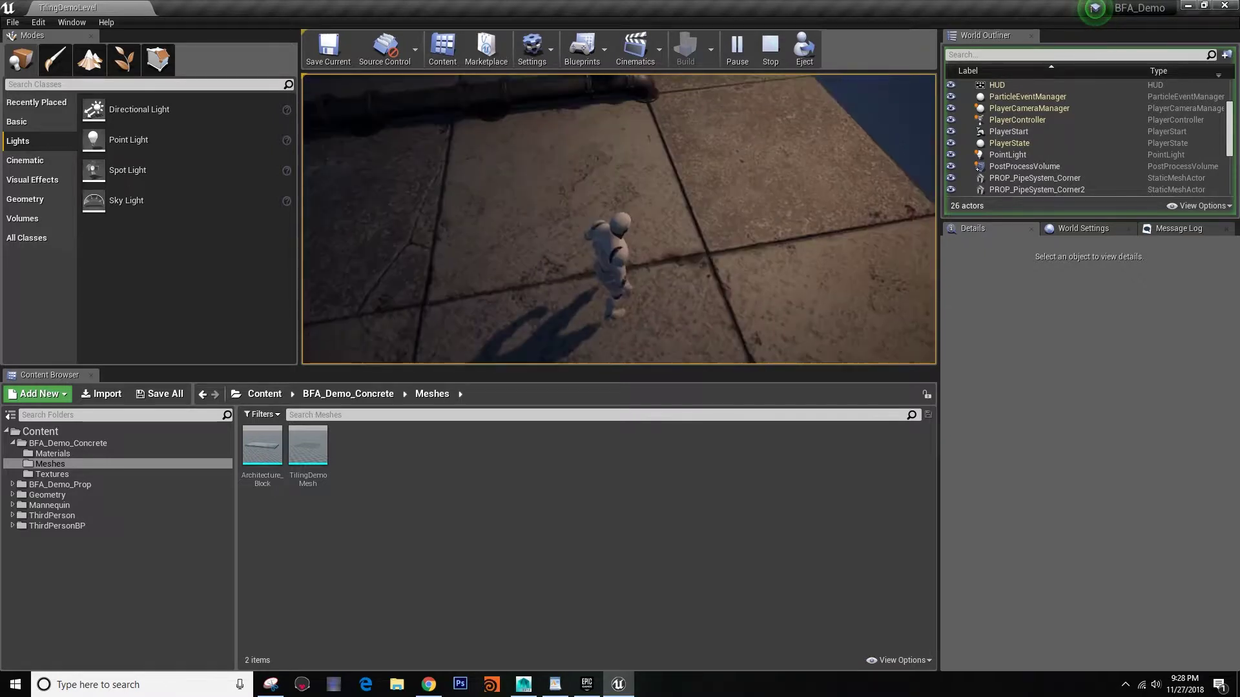
# Step: Examine the concrete floor tiling and pipe props by walking the character around the level, and end the play session
pyautogui.press('w')
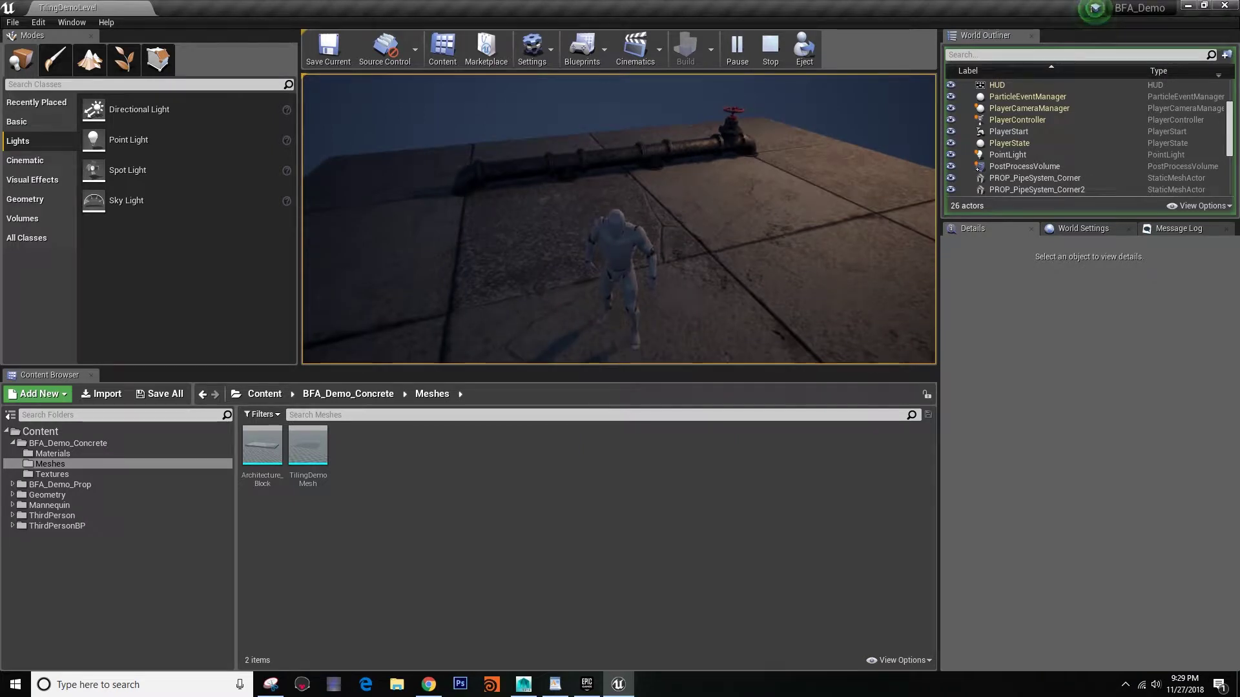
pyautogui.press('w')
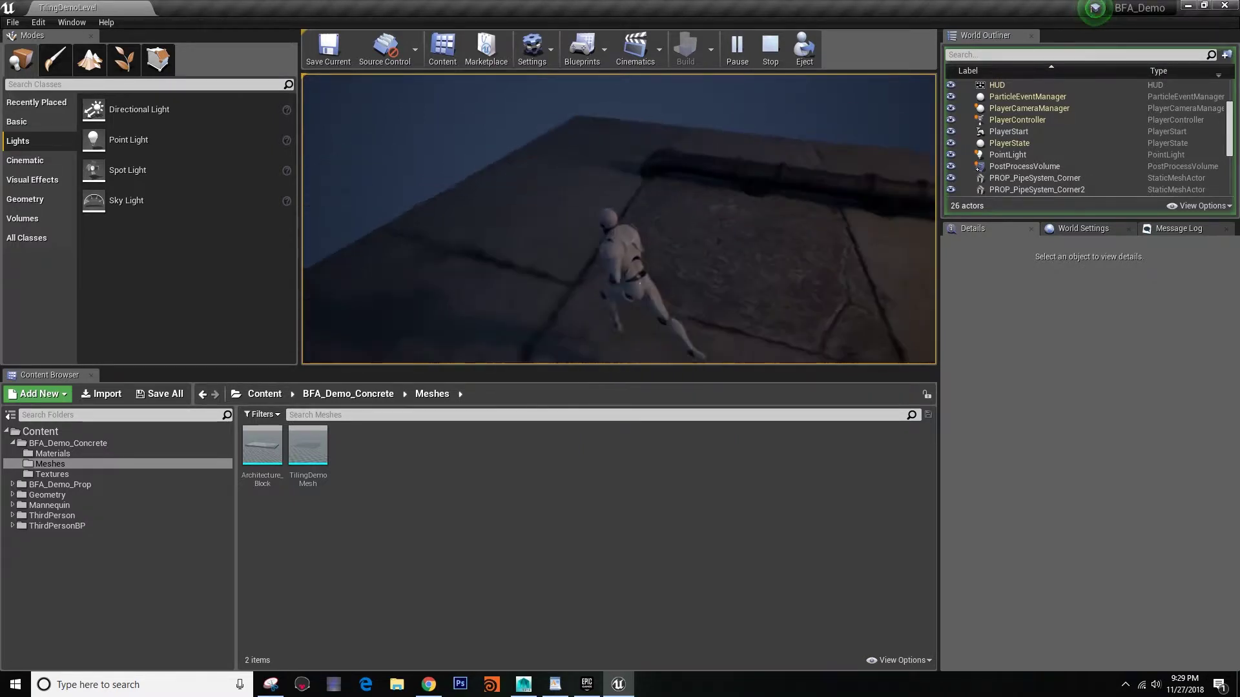
pyautogui.press('w')
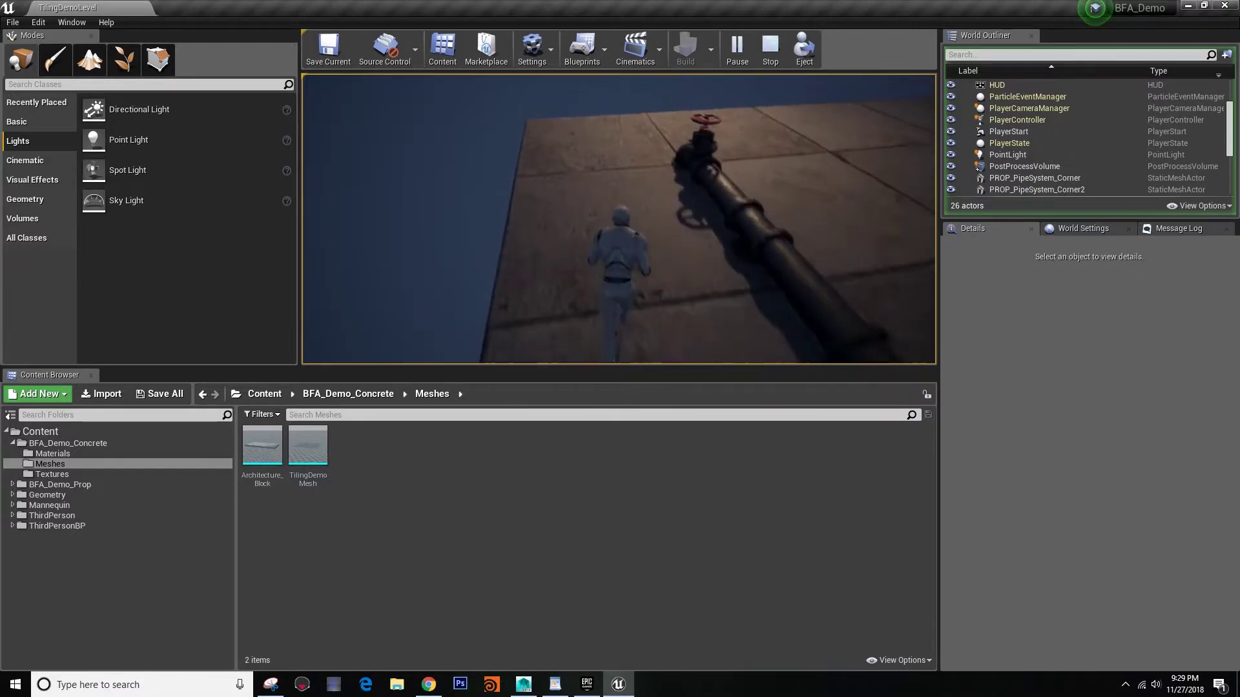
pyautogui.press('w')
pyautogui.press('space')
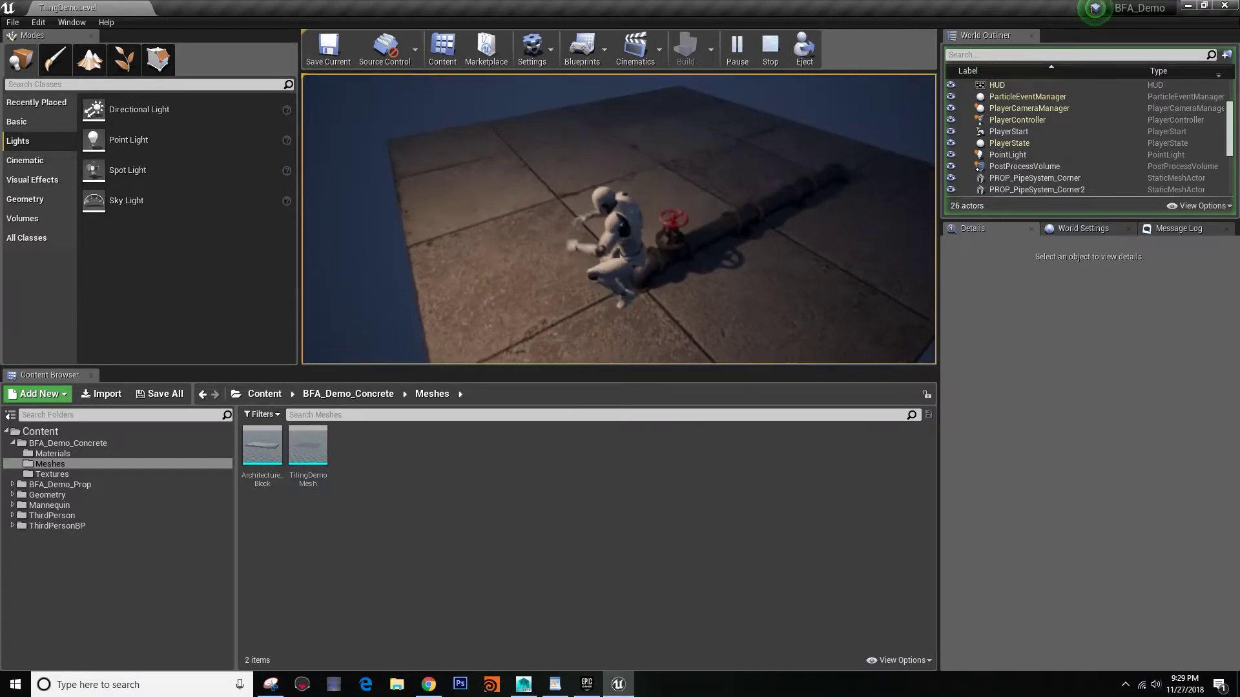
pyautogui.press('w')
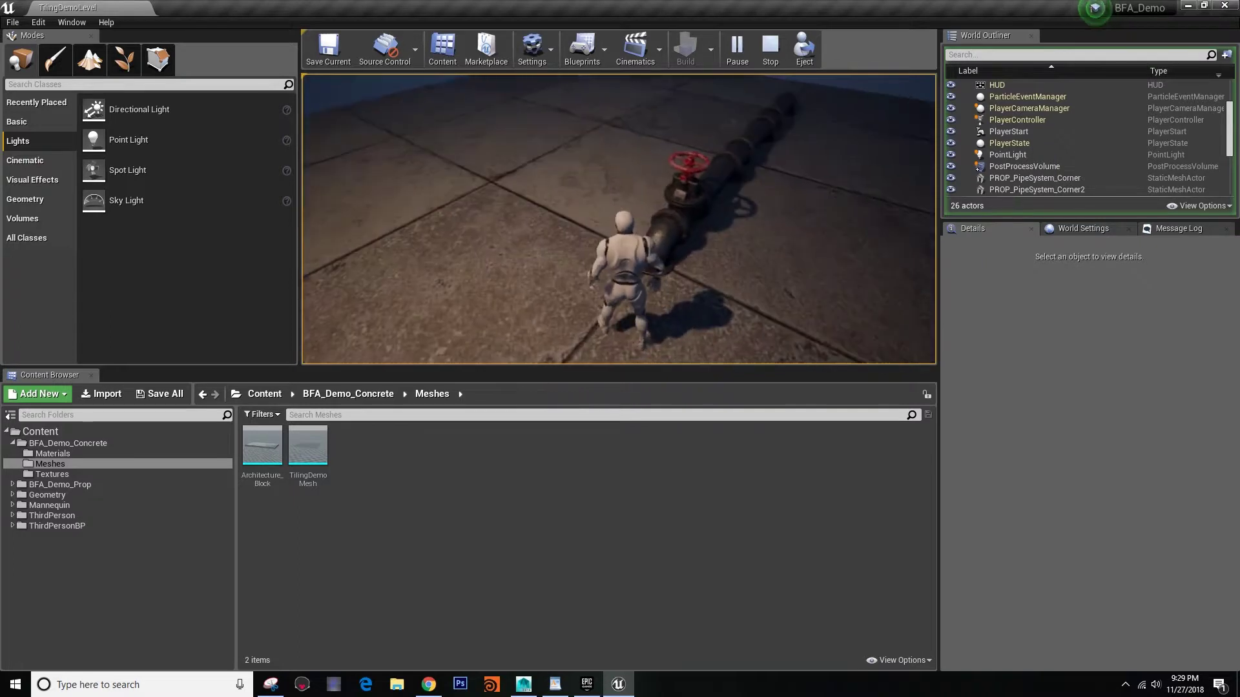
pyautogui.press('w')
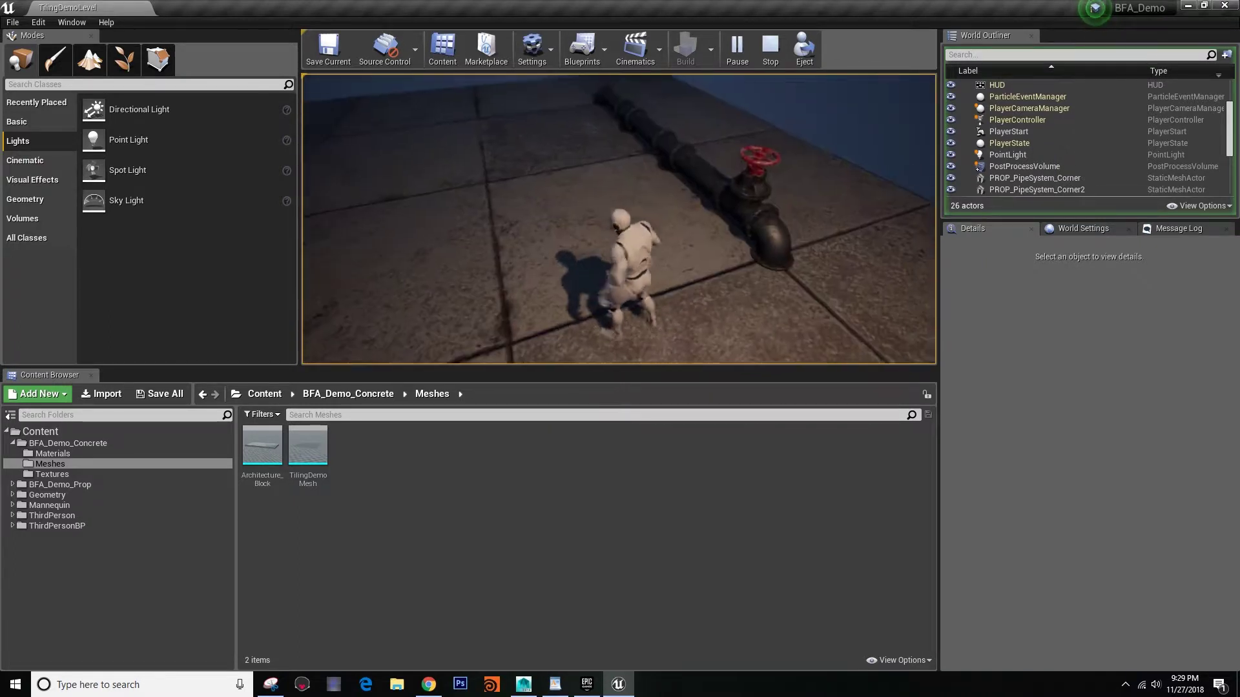
pyautogui.press('w')
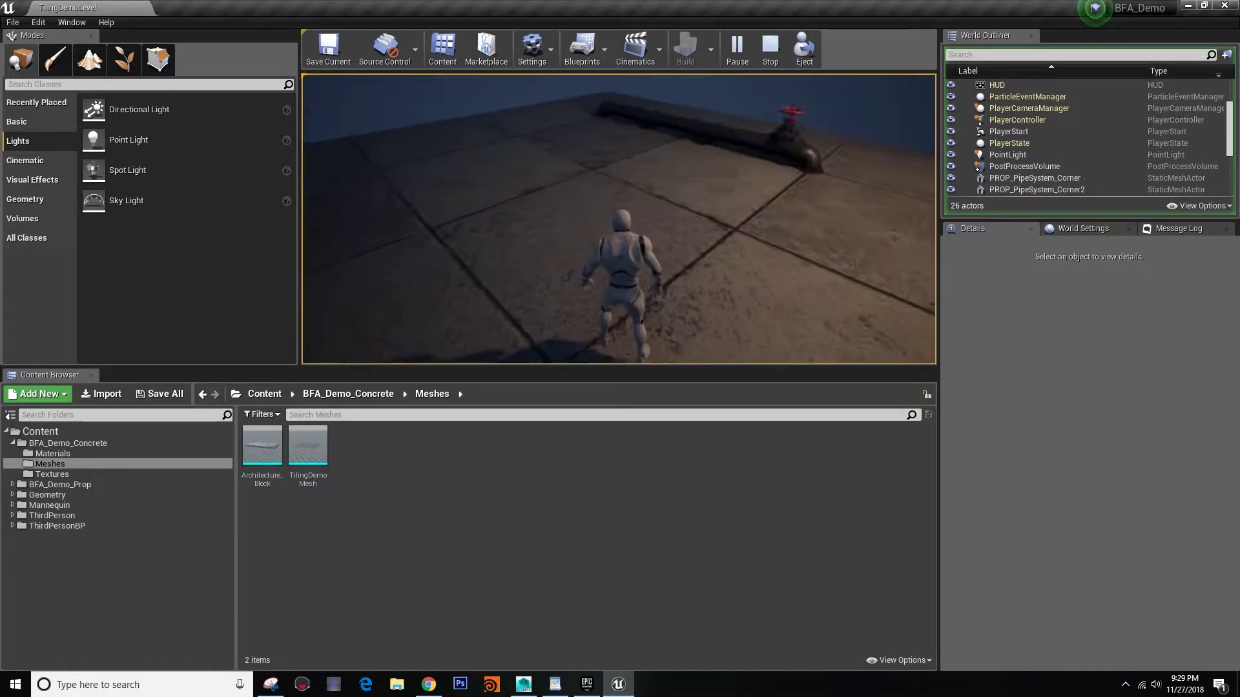
pyautogui.press('Escape')
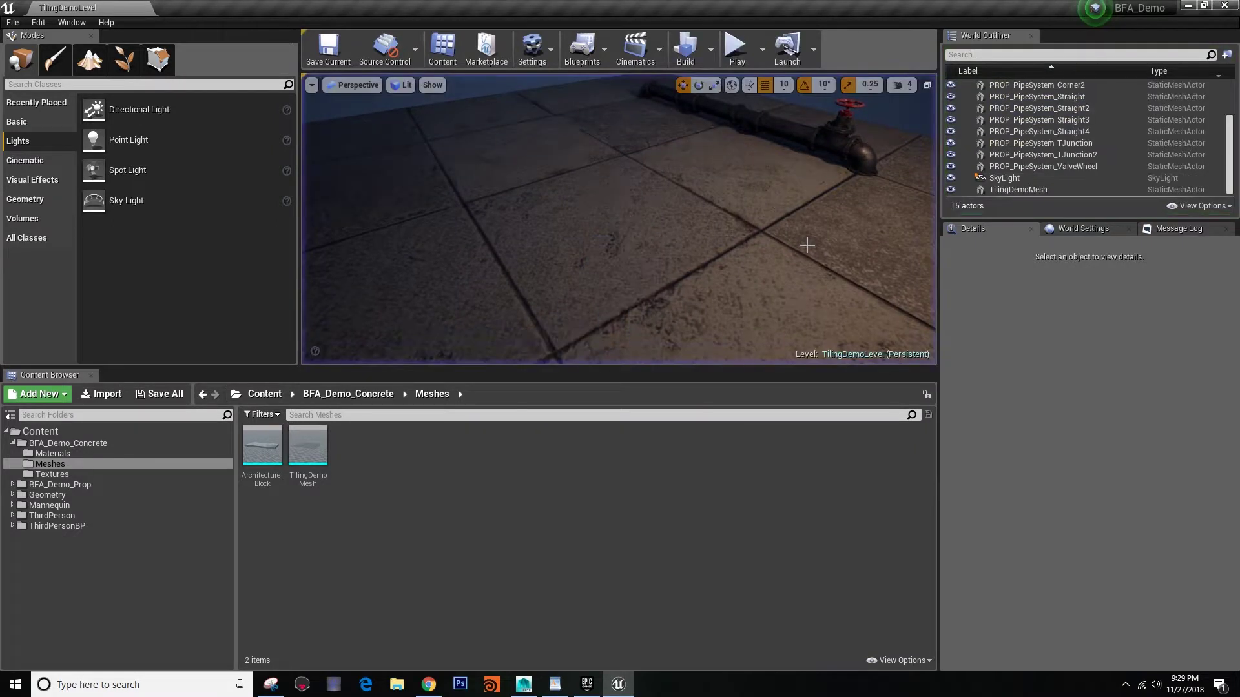
# Step: Switch to Maya and scale the floor plane's UVs up far beyond the texture tile, returning to object mode
pyautogui.click(523, 684)
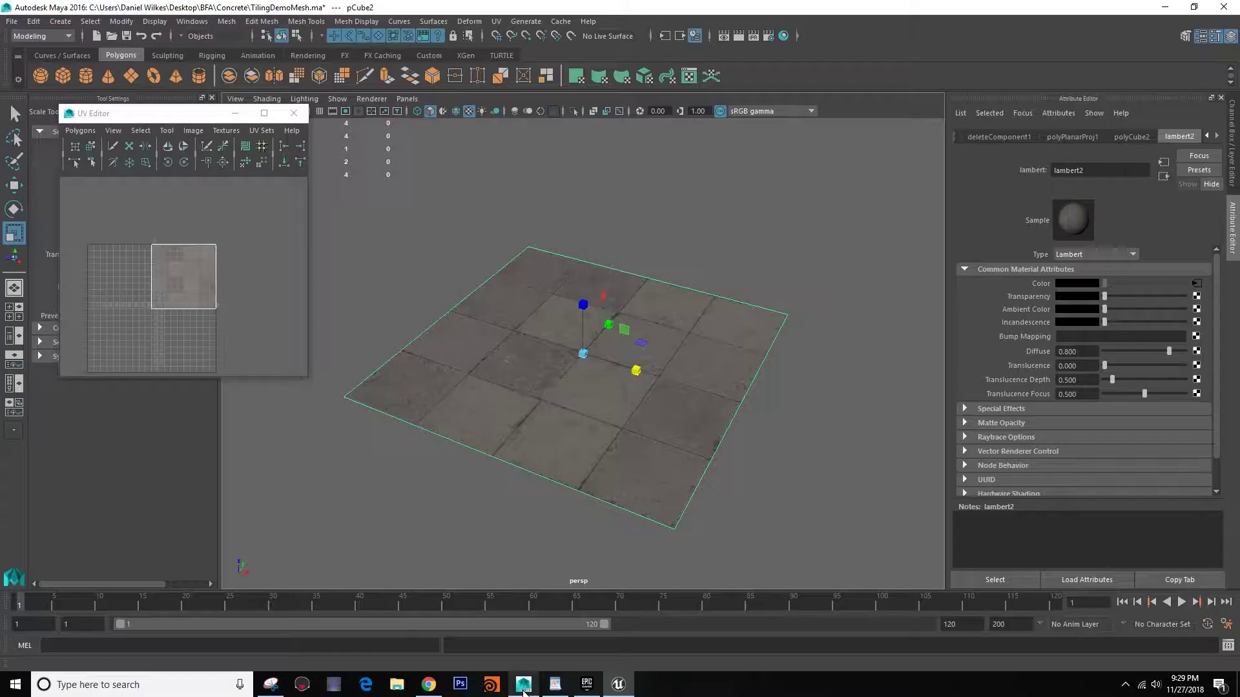
pyautogui.keyDown('alt'); pyautogui.moveTo(523, 407); pyautogui.dragTo(478, 405); pyautogui.keyUp('alt')
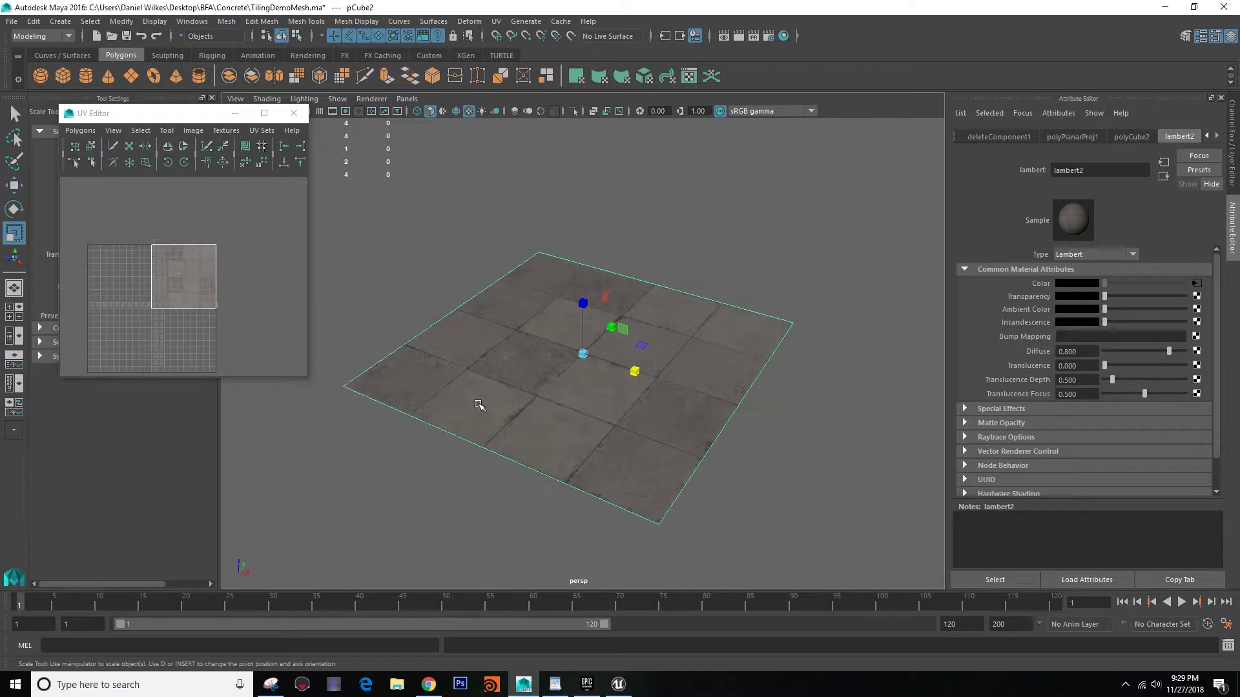
pyautogui.moveTo(193, 288); pyautogui.dragTo(246, 297, button='right')
pyautogui.scroll(-3, 194, 265)
pyautogui.moveTo(78, 186); pyautogui.dragTo(381, 208)
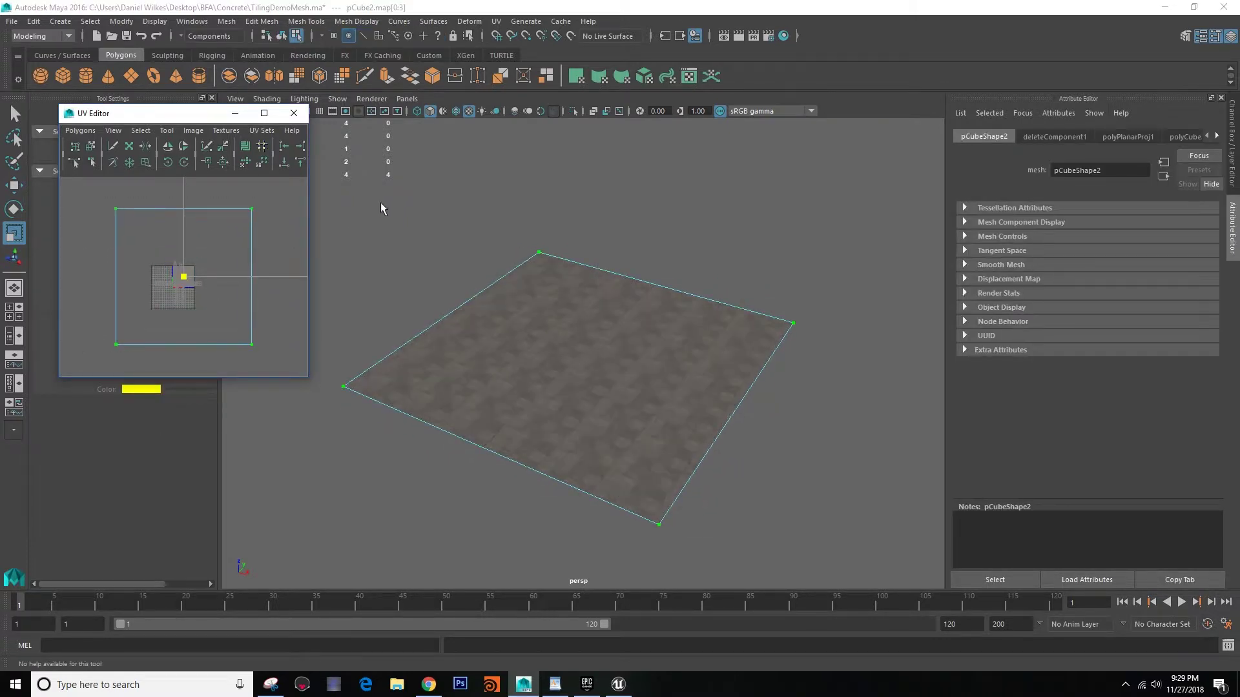
pyautogui.moveTo(555, 317); pyautogui.dragTo(589, 304, button='right')
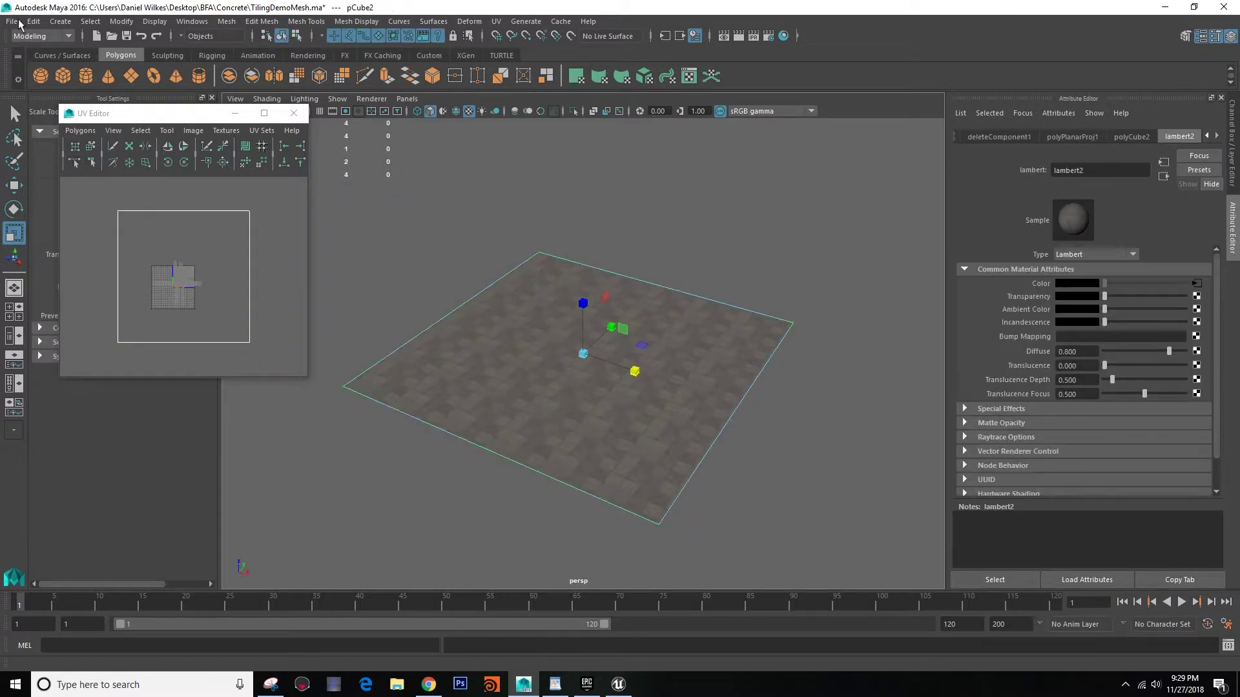
# Step: Export the selected floor plane as an FBX, replacing the existing TilingDemoMesh.fbx
pyautogui.click(12, 21)
pyautogui.click(76, 189)
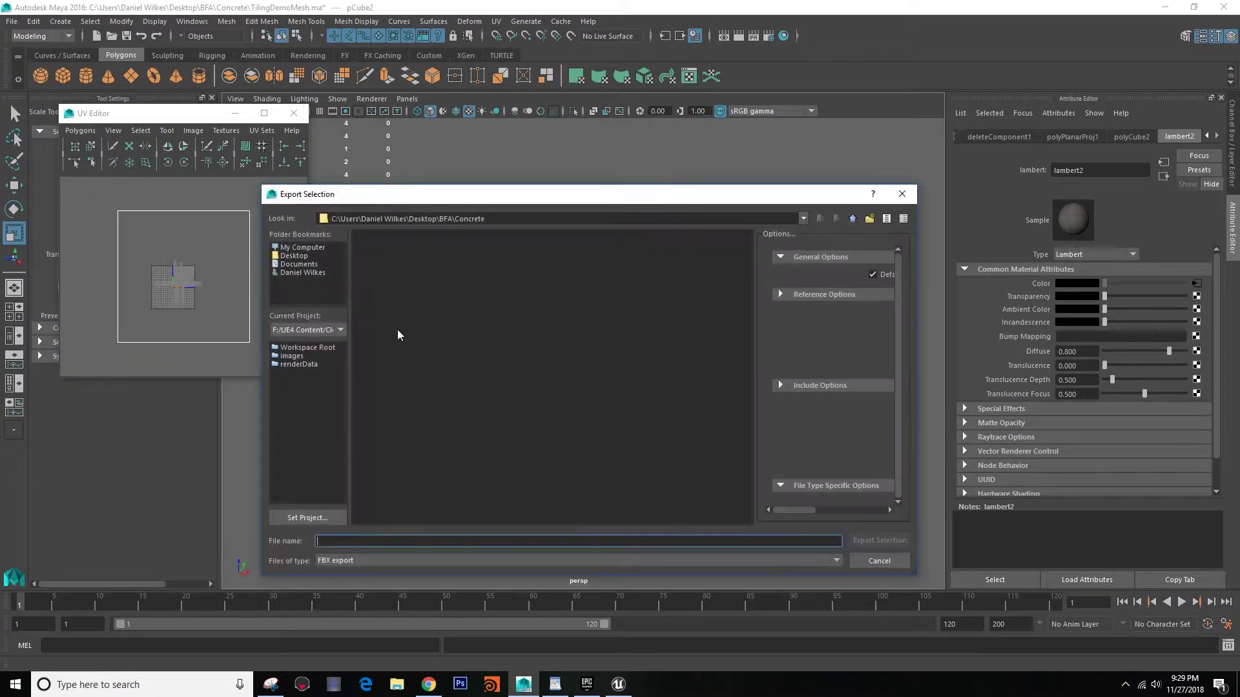
pyautogui.doubleClick(376, 298)
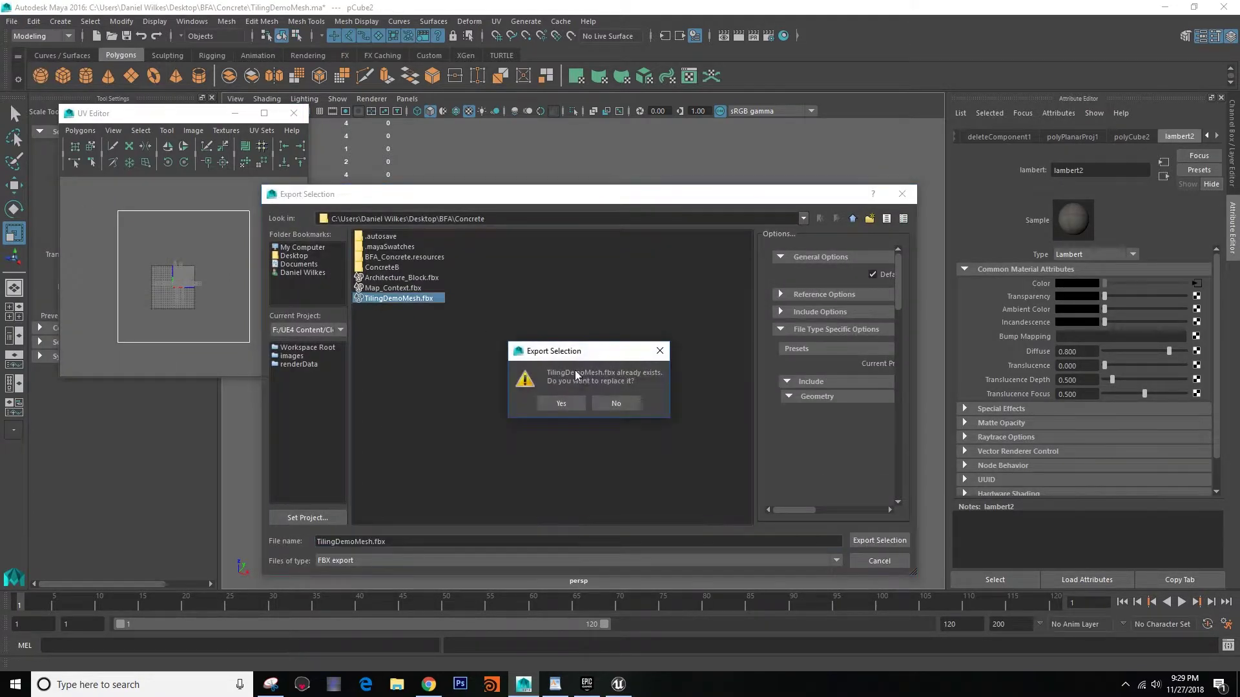
pyautogui.press('Return')
# Step: Switch to Unreal Engine, reimport the TilingDemoMesh asset and inspect the denser tiling in the level
pyautogui.click(618, 684)
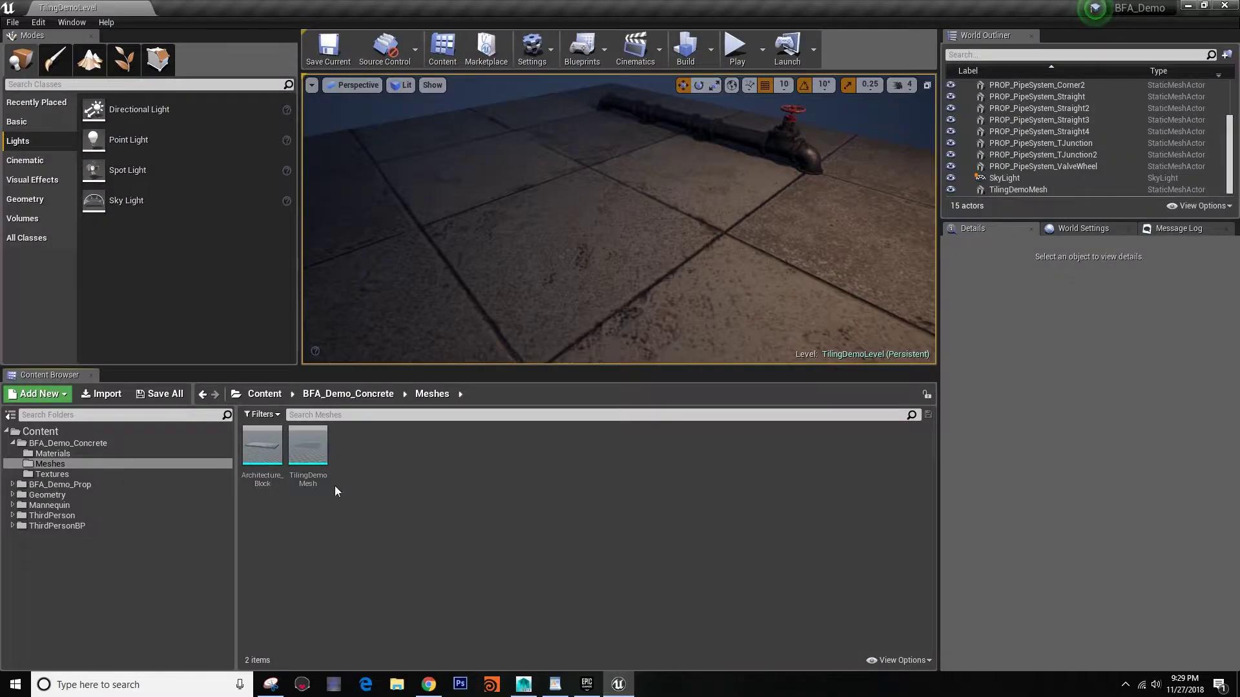
pyautogui.rightClick(317, 445)
pyautogui.click(360, 122)
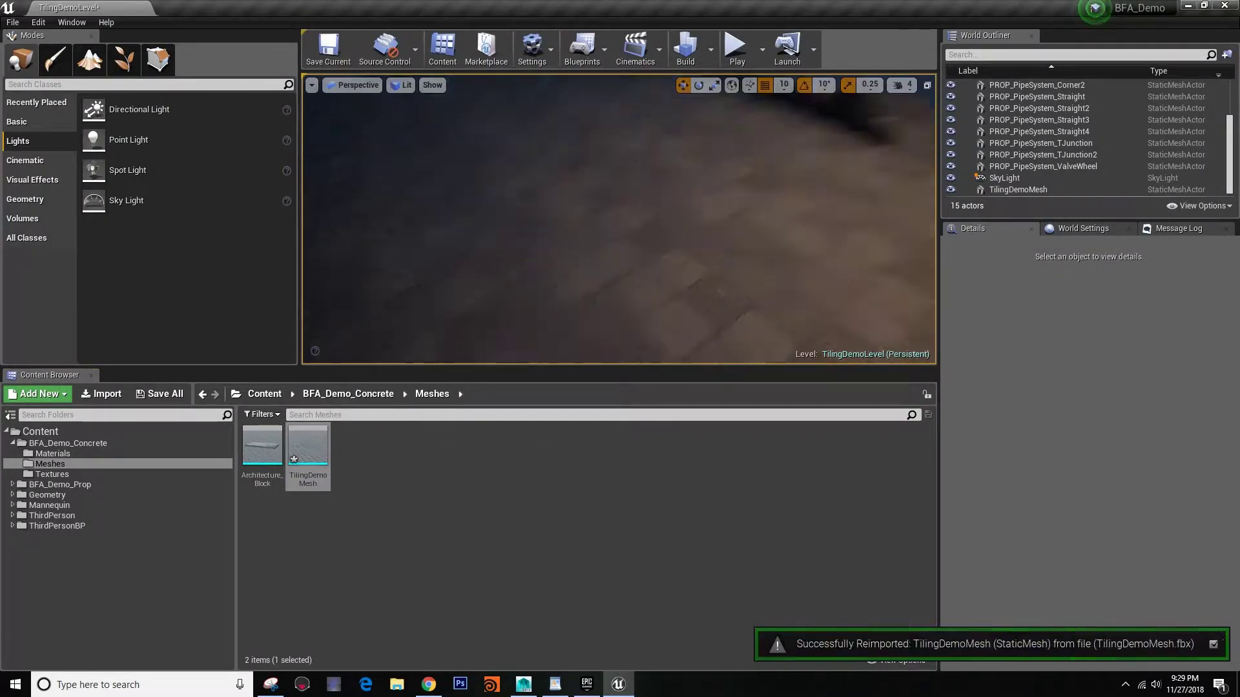
pyautogui.press('s')
pyautogui.moveTo(619, 220); pyautogui.dragTo(625, 223, button='right')
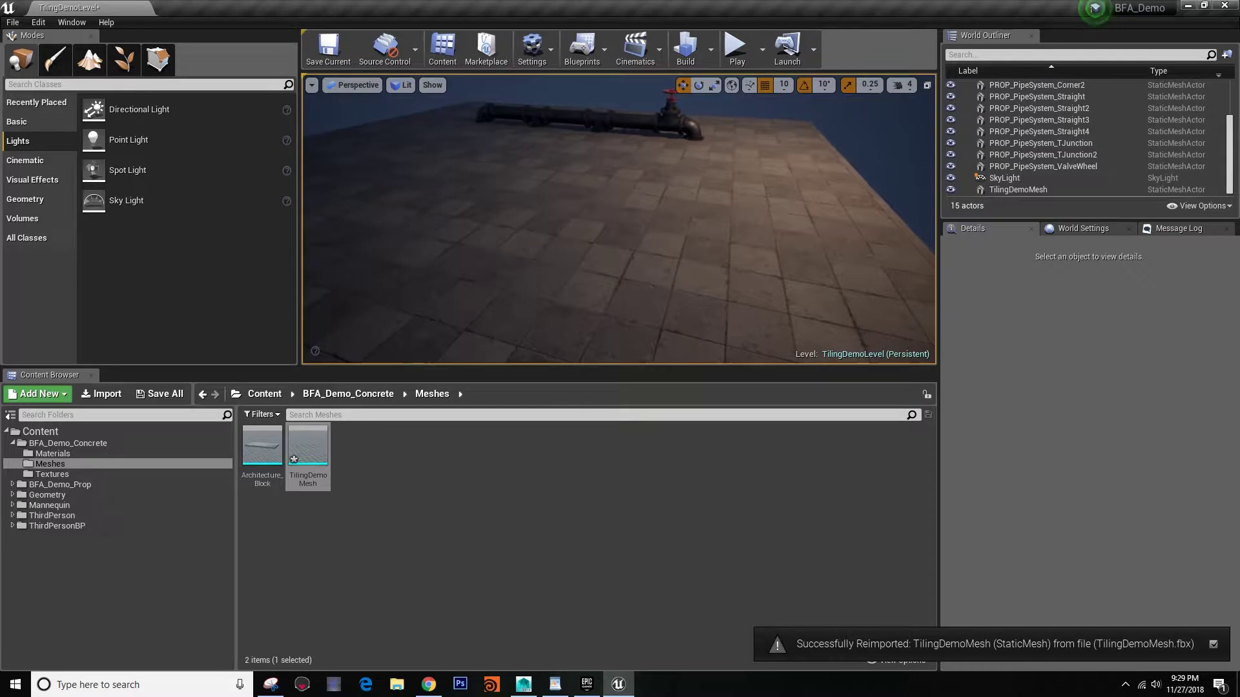
pyautogui.moveTo(465, 284)
pyautogui.mouseDown(button='right')
pyautogui.moveTo(381, 261)
pyautogui.moveTo(480, 283)
pyautogui.mouseUp(button='right')
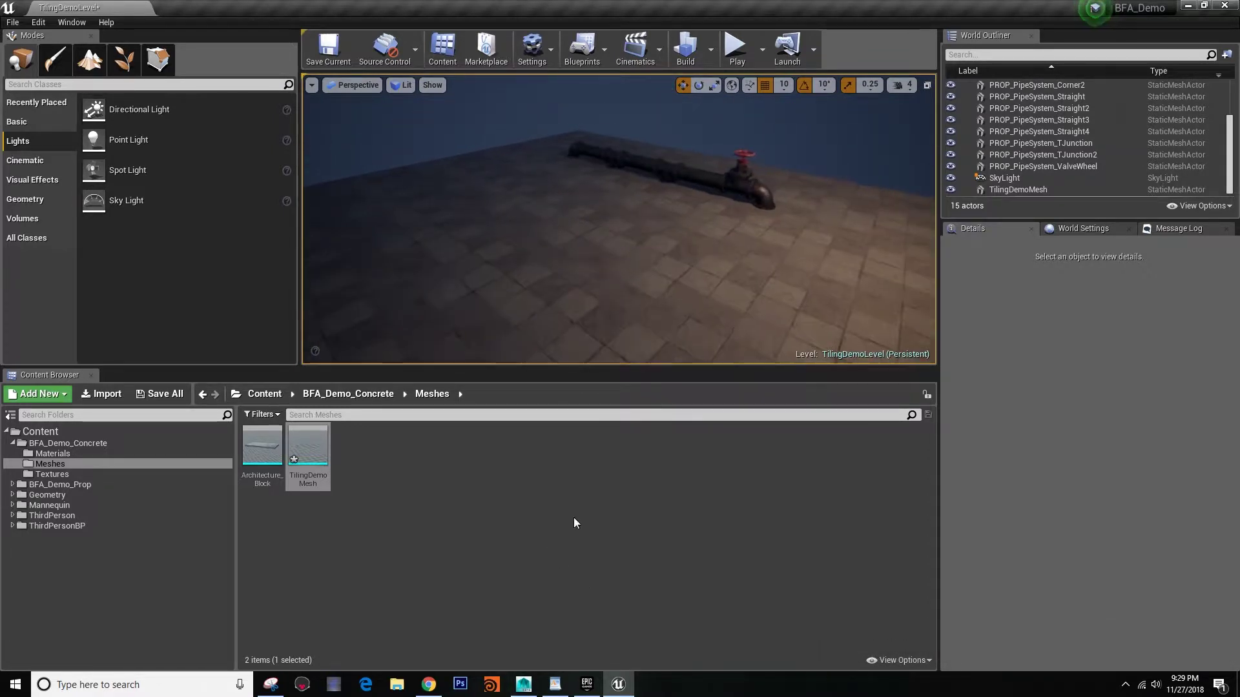
# Step: Return to Maya, undo the enlargement of the floor plane's UVs and go back to object mode
pyautogui.click(523, 683)
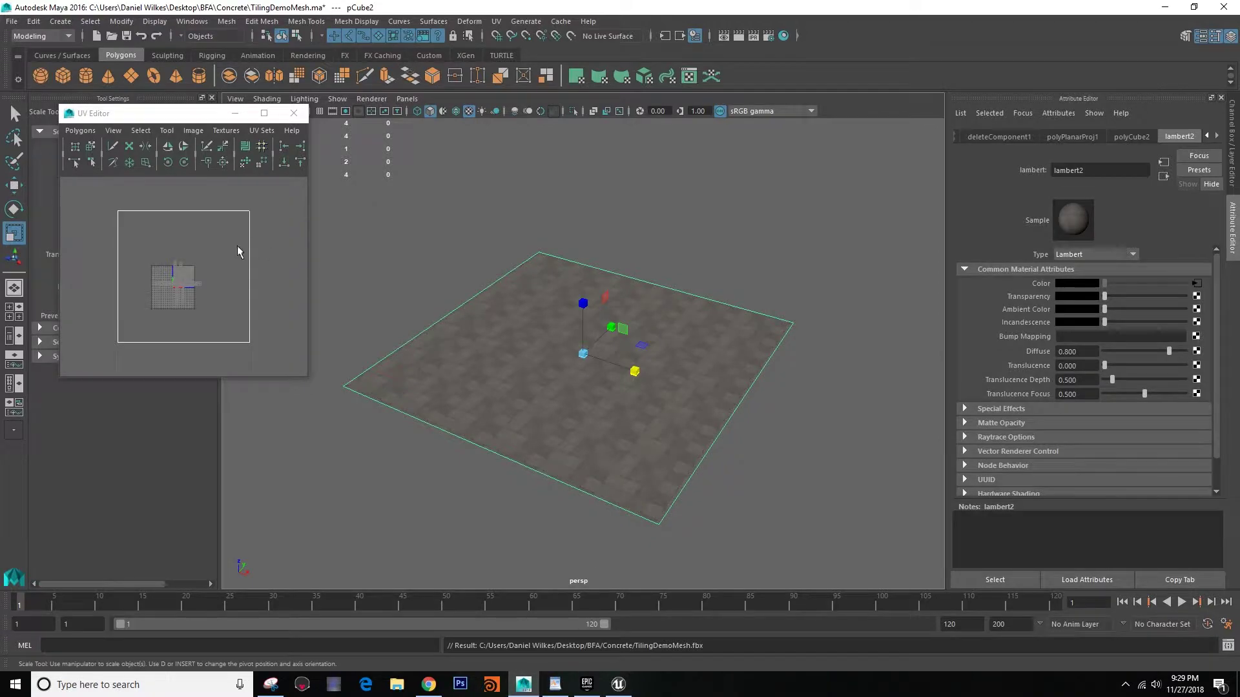
pyautogui.hotkey('alt', 'z')
pyautogui.hotkey('alt', 'z')
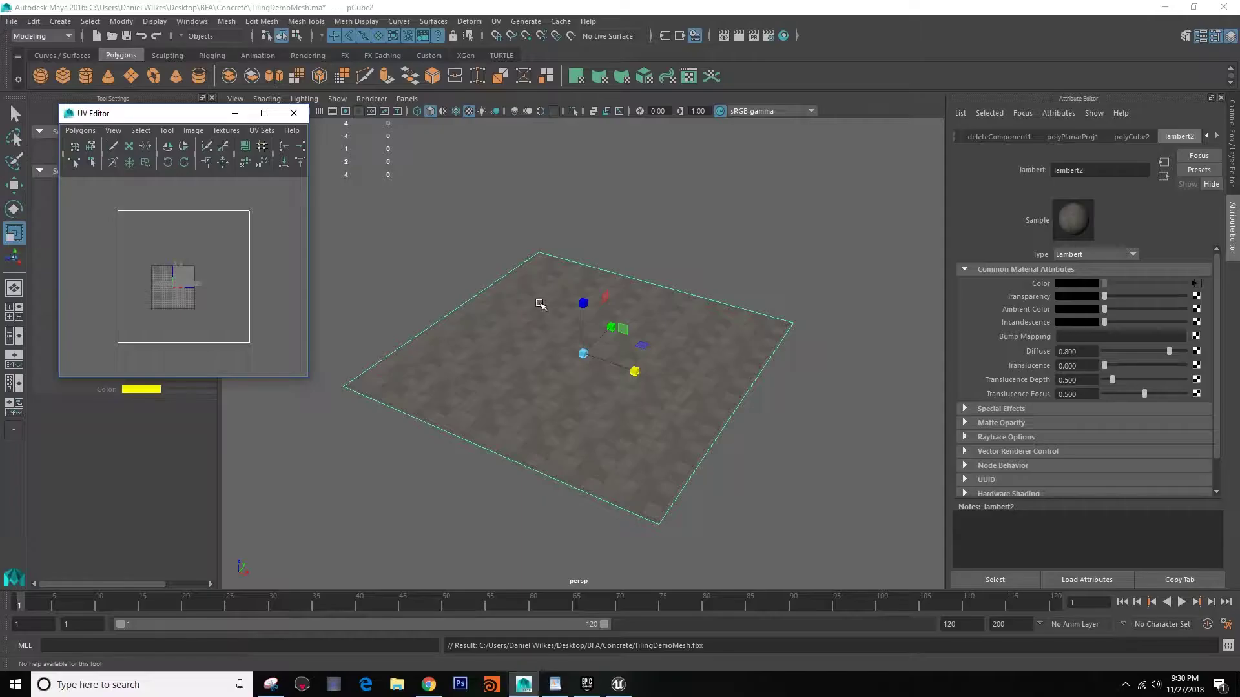
pyautogui.rightClick(234, 243)
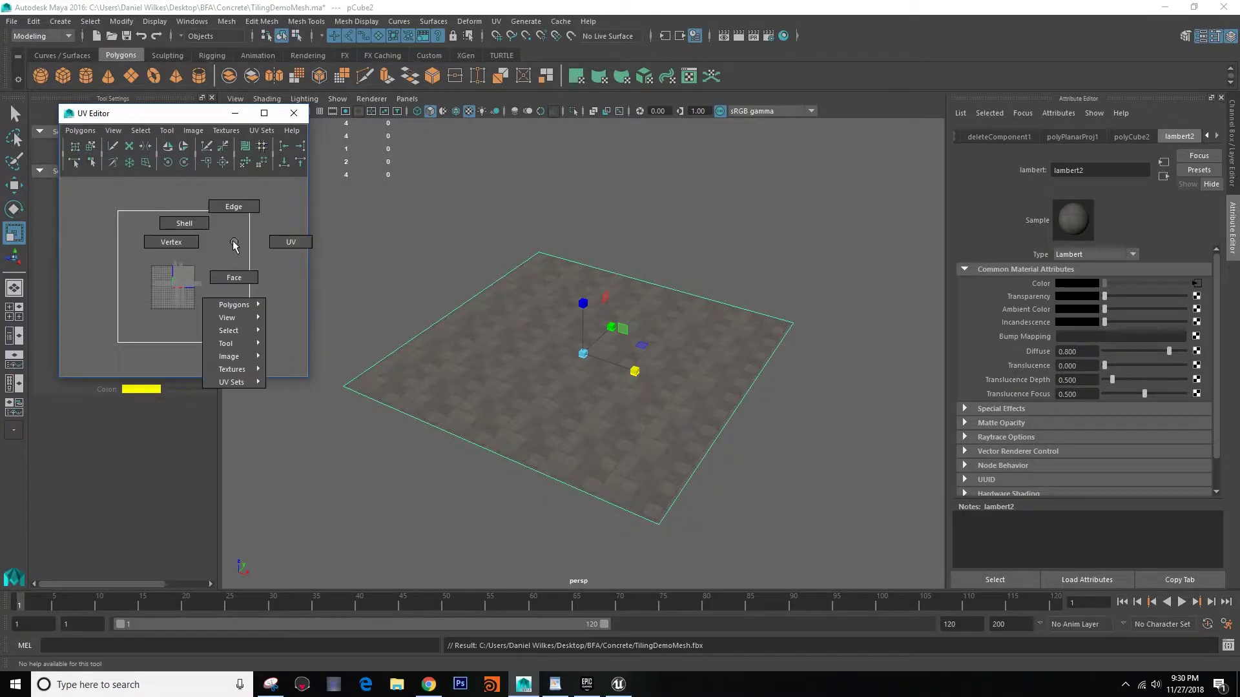
pyautogui.click(33, 21)
pyautogui.click(56, 45)
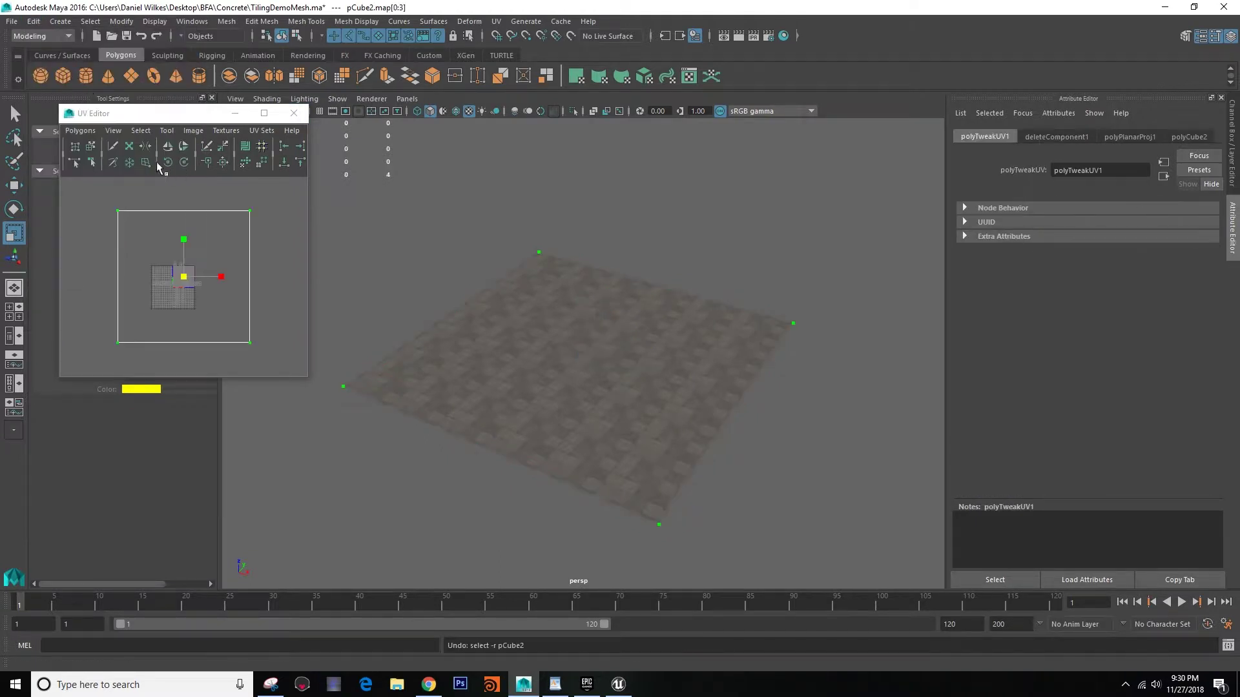
pyautogui.click(33, 21)
pyautogui.click(56, 45)
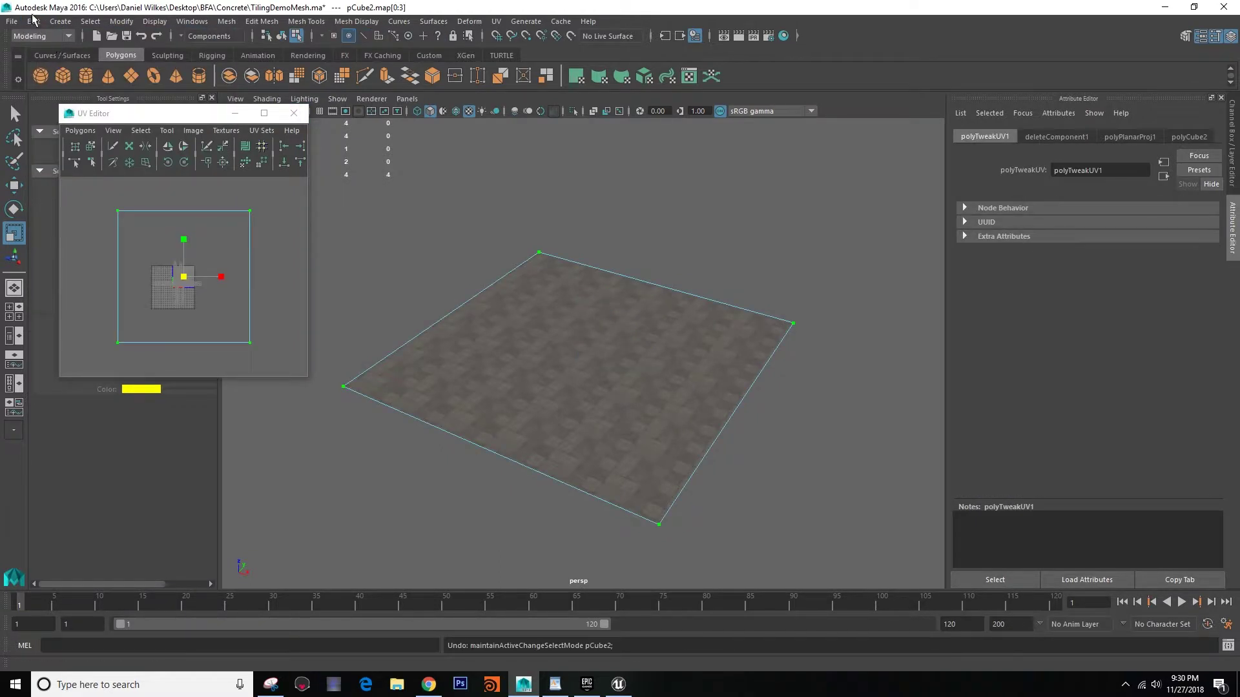
pyautogui.click(34, 21)
pyautogui.click(52, 45)
pyautogui.moveTo(552, 327); pyautogui.dragTo(614, 301, button='right')
pyautogui.click(615, 300)
# Step: Export the floor plane with its original UVs, overwriting TilingDemoMesh.fbx
pyautogui.click(11, 22)
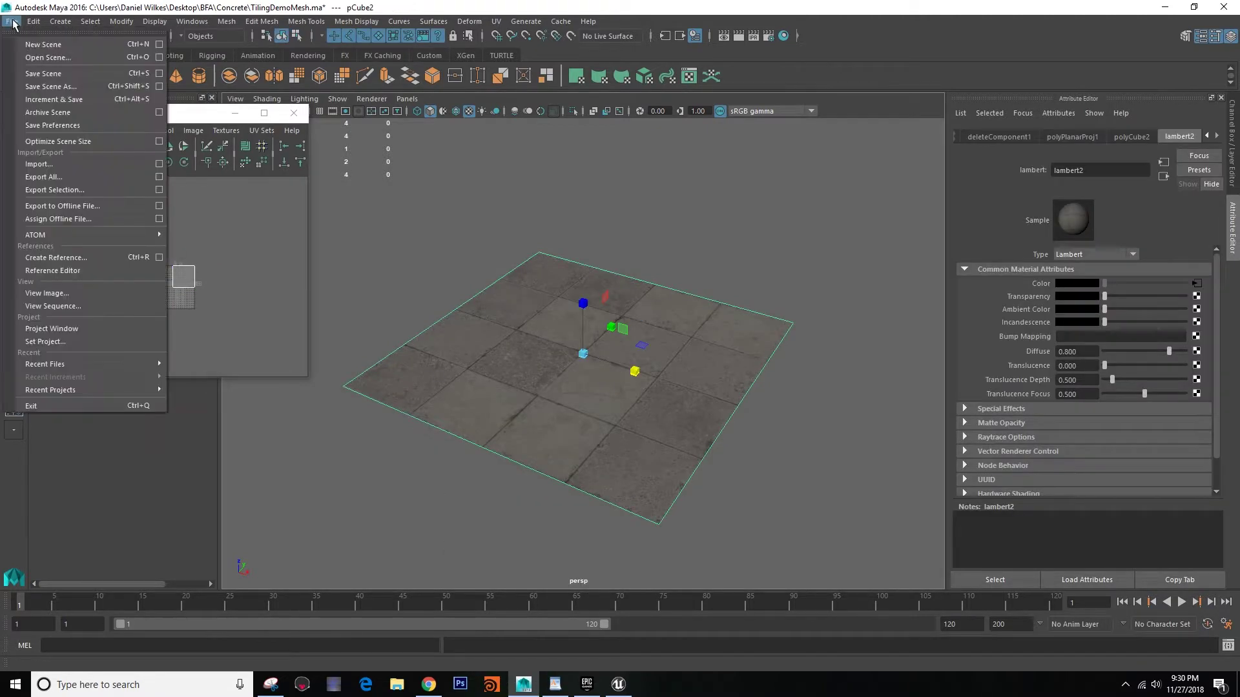
pyautogui.click(52, 193)
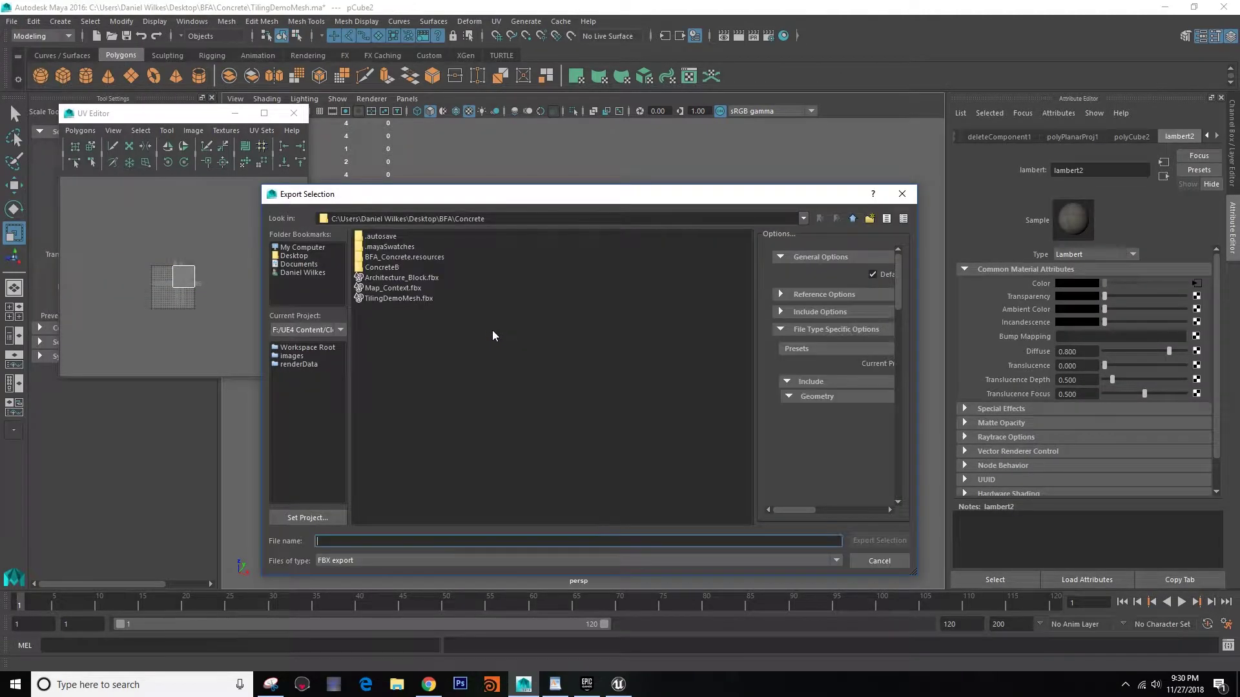
pyautogui.click(384, 299)
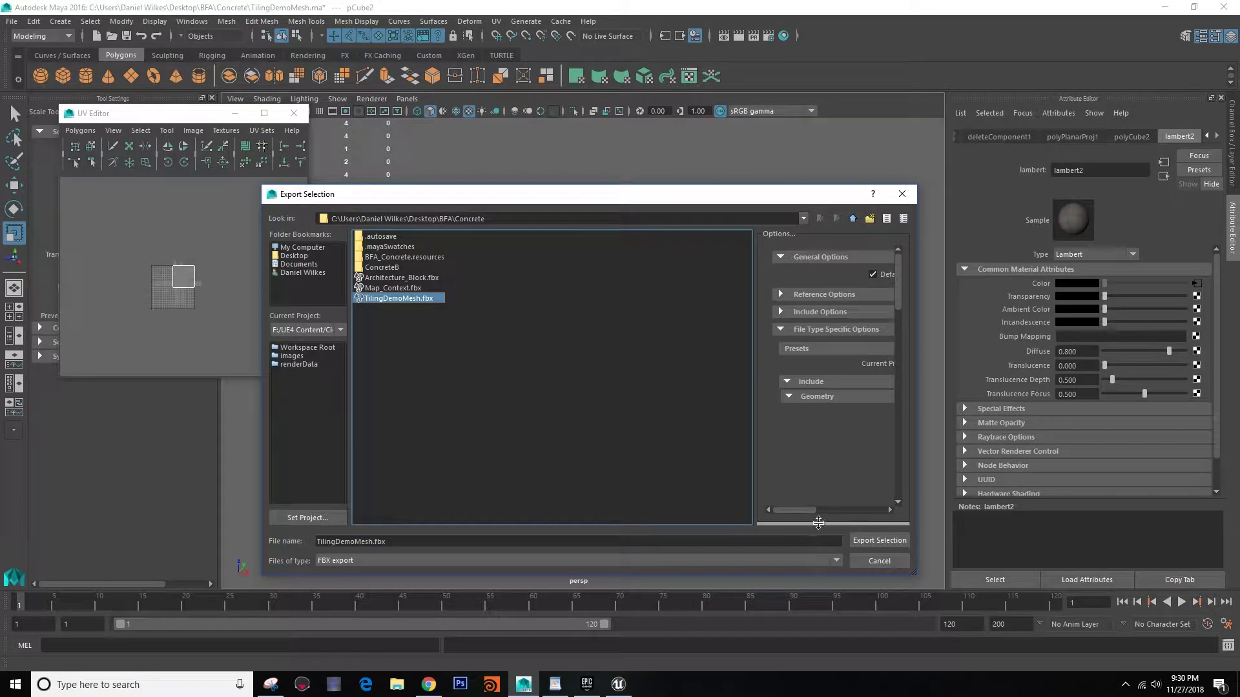
pyautogui.click(879, 540)
pyautogui.click(577, 404)
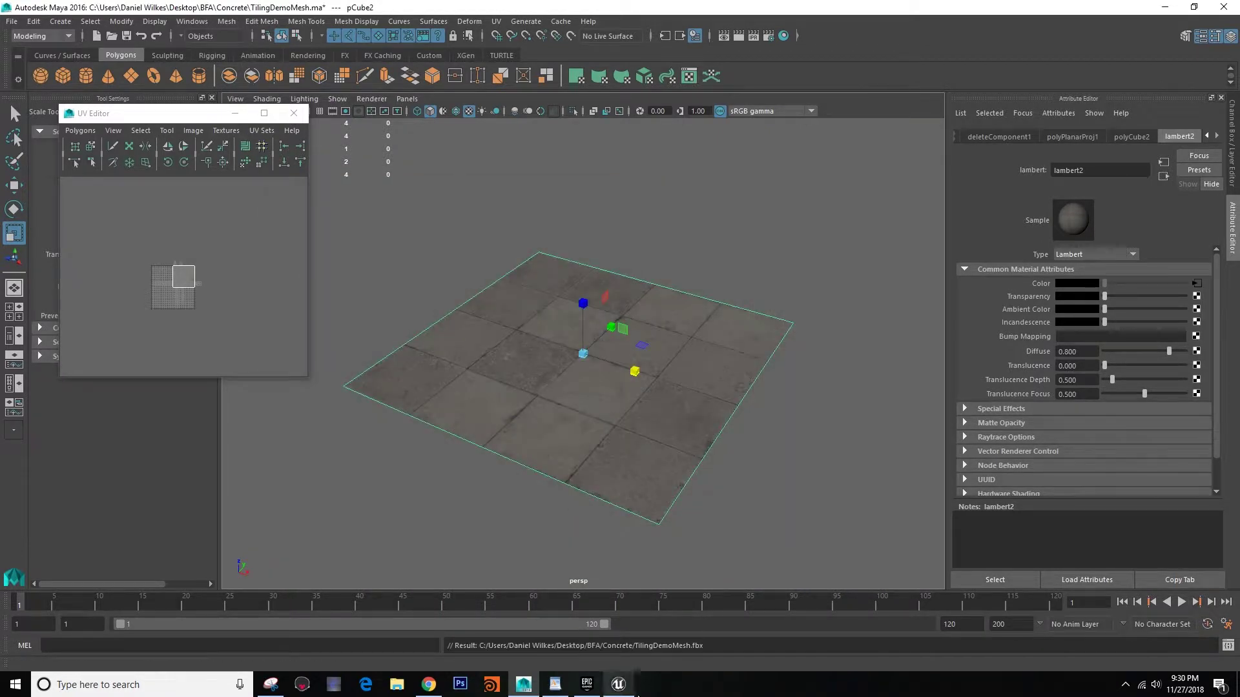
# Step: Switch to Unreal Engine, reimport the TilingDemoMesh asset with the restored UVs and save it
pyautogui.click(618, 685)
pyautogui.rightClick(308, 452)
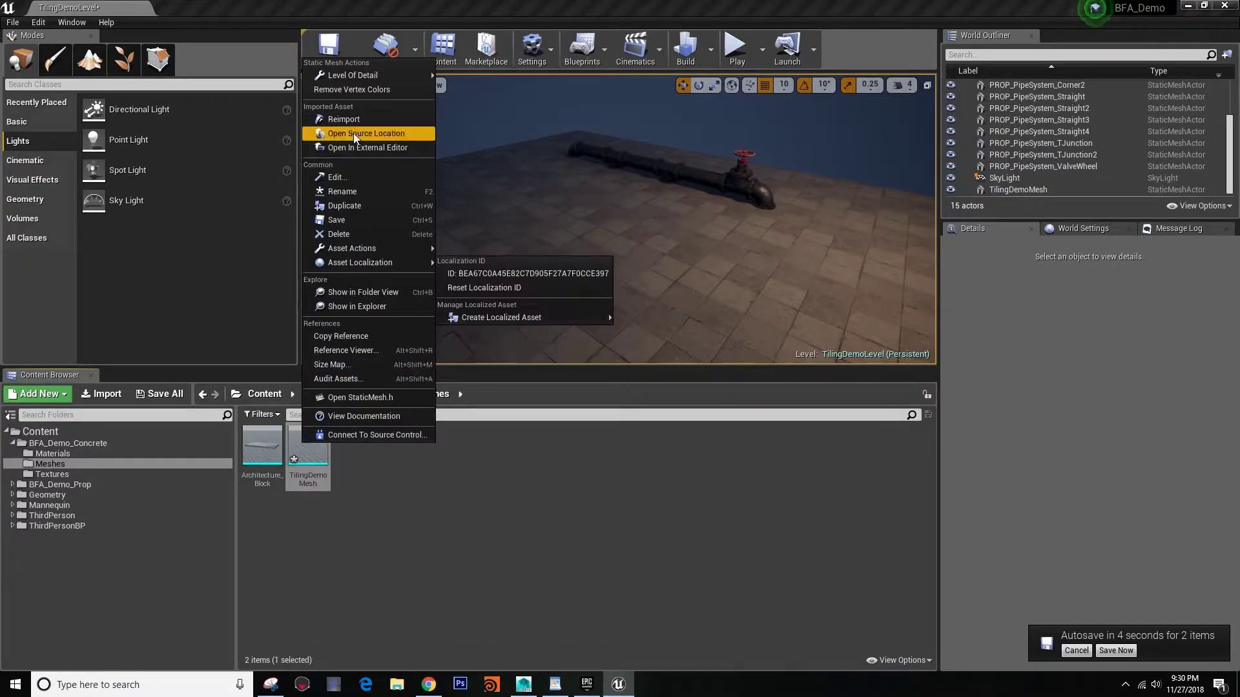
pyautogui.click(344, 119)
pyautogui.scroll(3, 632, 258)
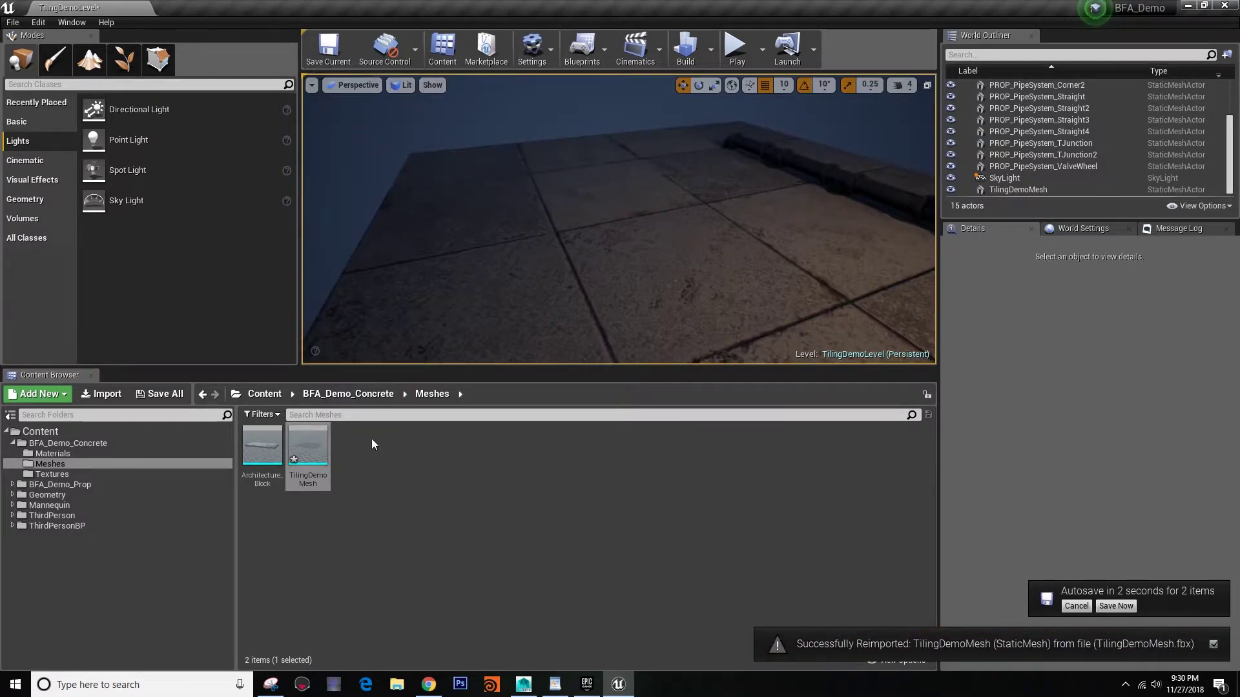
pyautogui.rightClick(305, 463)
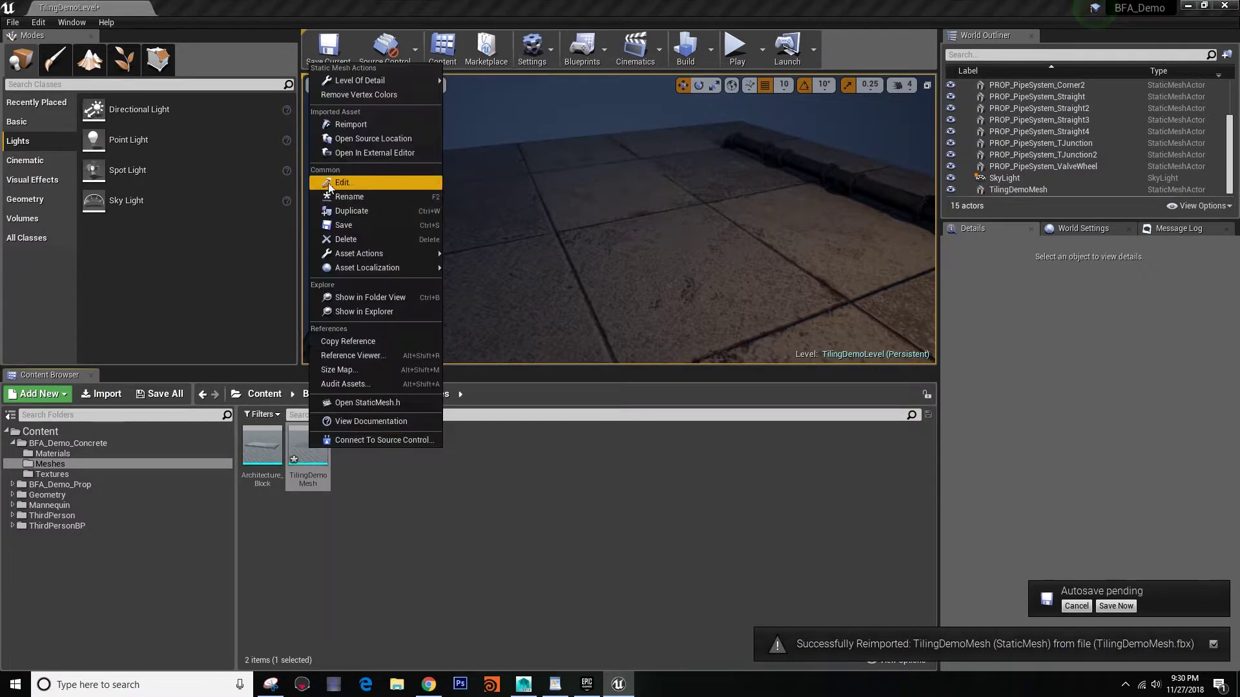
pyautogui.click(349, 223)
# Step: Open the TilingDemoMat material from the BFA_Demo_Concrete Materials folder for editing
pyautogui.click(75, 456)
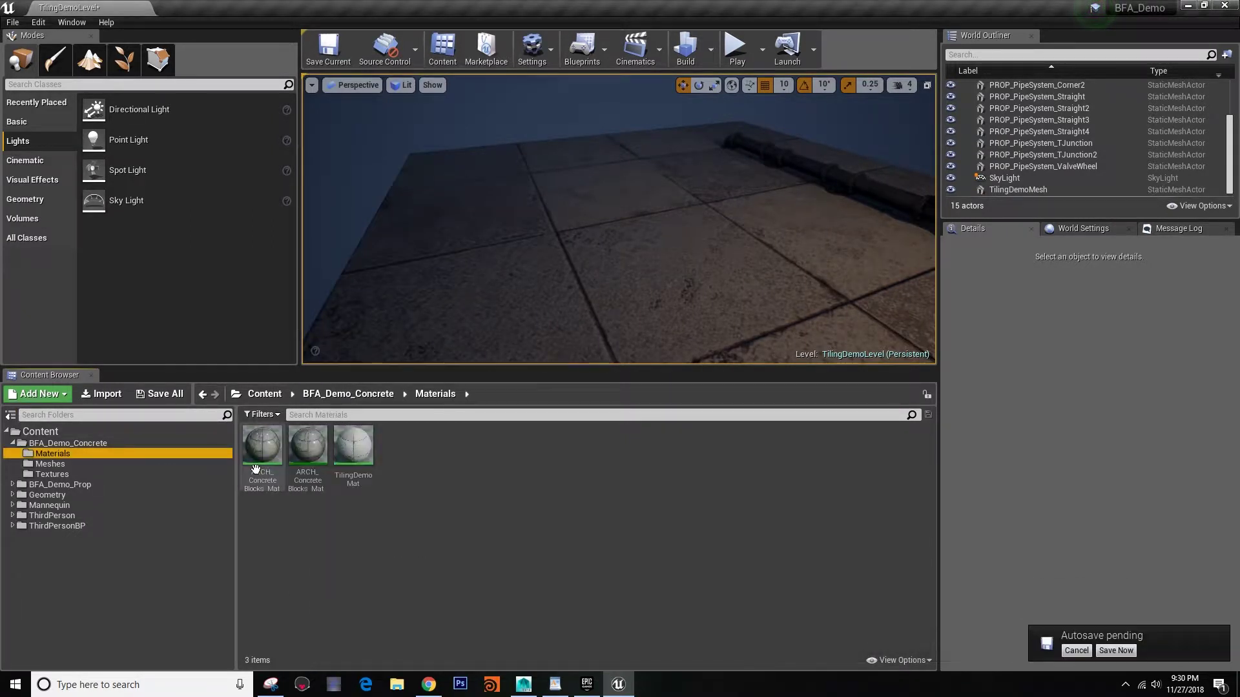
pyautogui.doubleClick(346, 452)
pyautogui.moveTo(1011, 354); pyautogui.dragTo(691, 238)
pyautogui.doubleClick(691, 239)
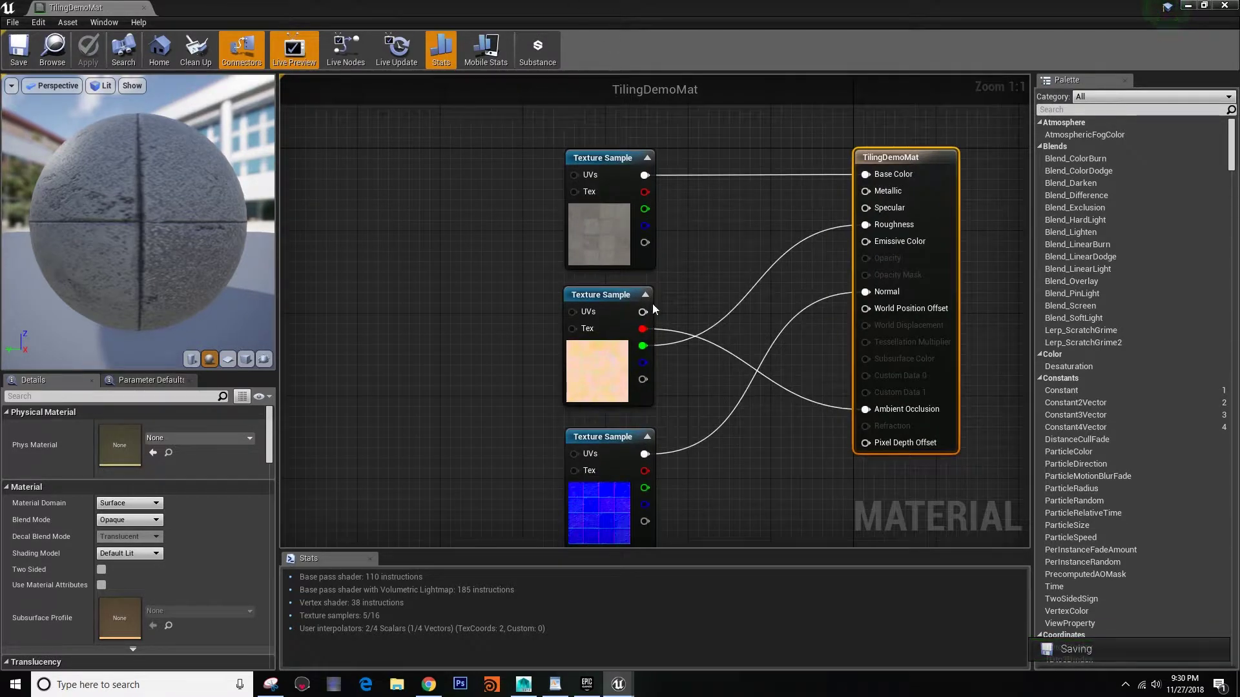
# Step: Add a texture coordinate node to the material graph in the empty area ahead of the three Texture Samples
pyautogui.moveTo(726, 361); pyautogui.dragTo(805, 362, button='right')
pyautogui.scroll(-1, 627, 328)
pyautogui.moveTo(565, 312); pyautogui.dragTo(634, 327, button='right')
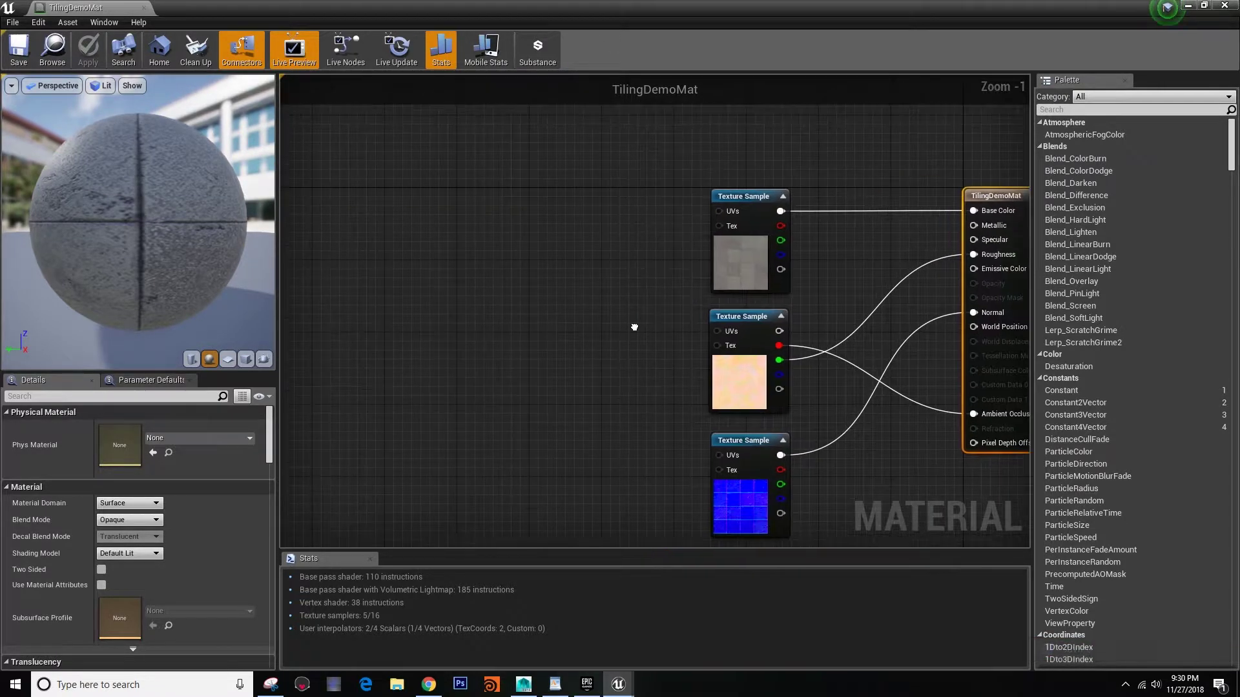
pyautogui.rightClick(441, 193)
pyautogui.write('texture')
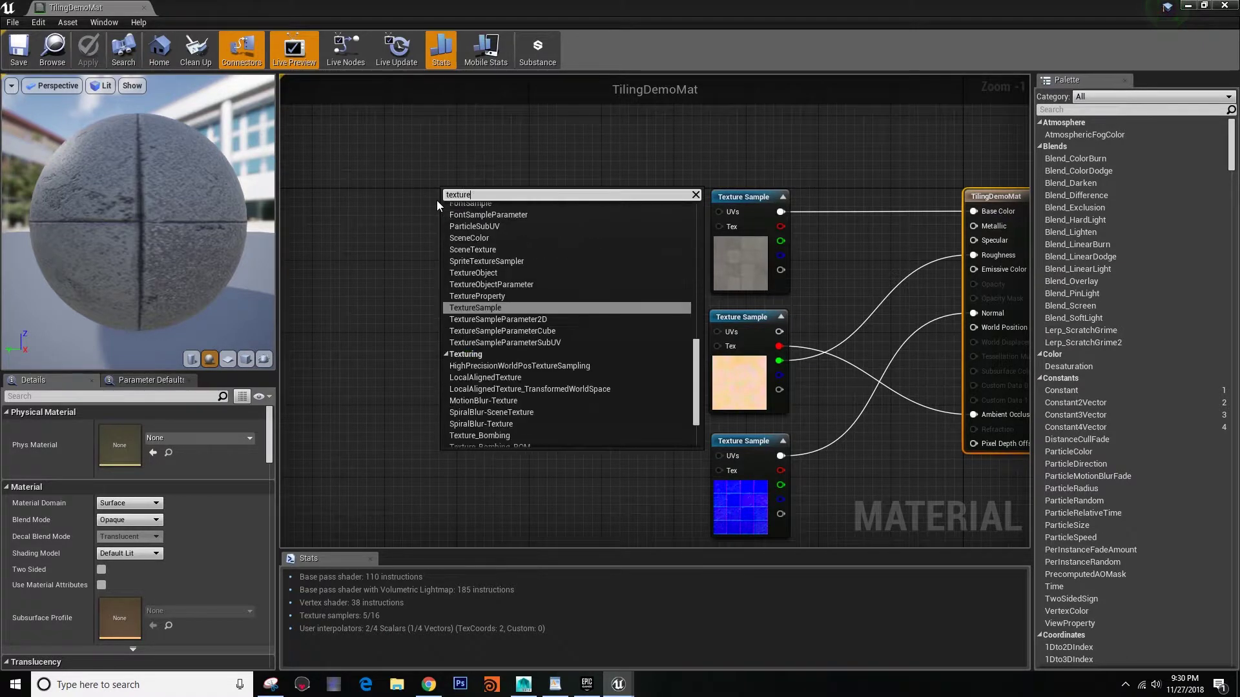
pyautogui.write(' coordin')
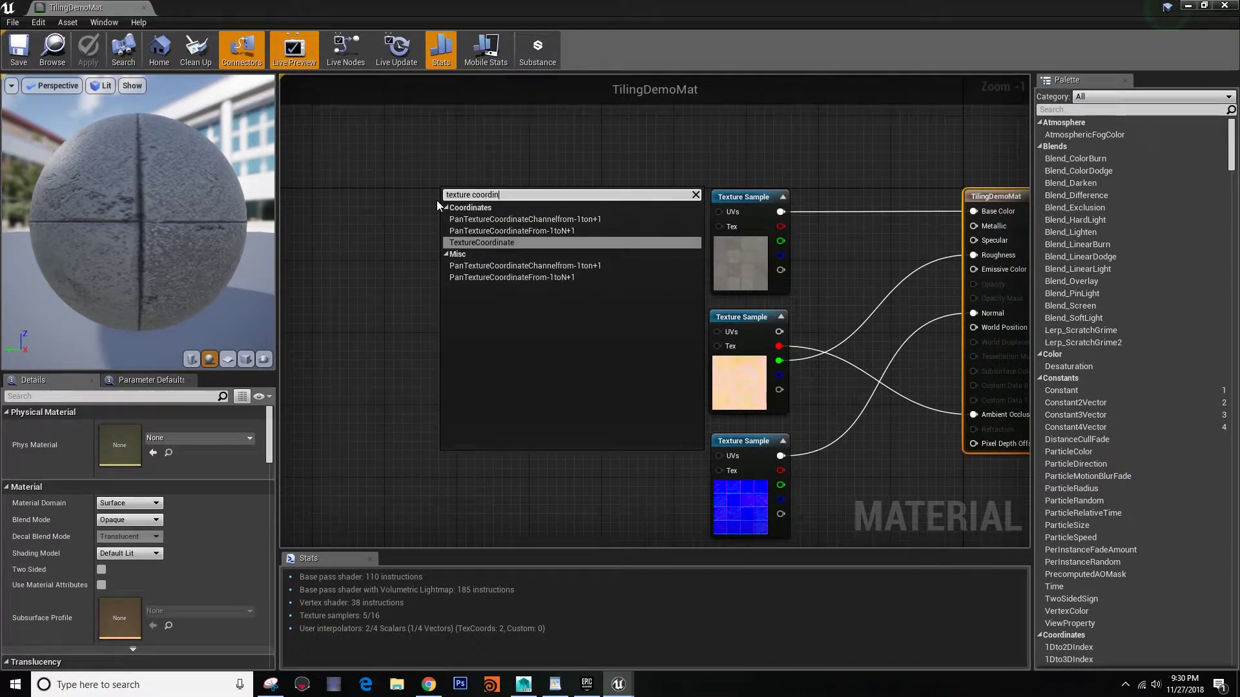
pyautogui.press('Return')
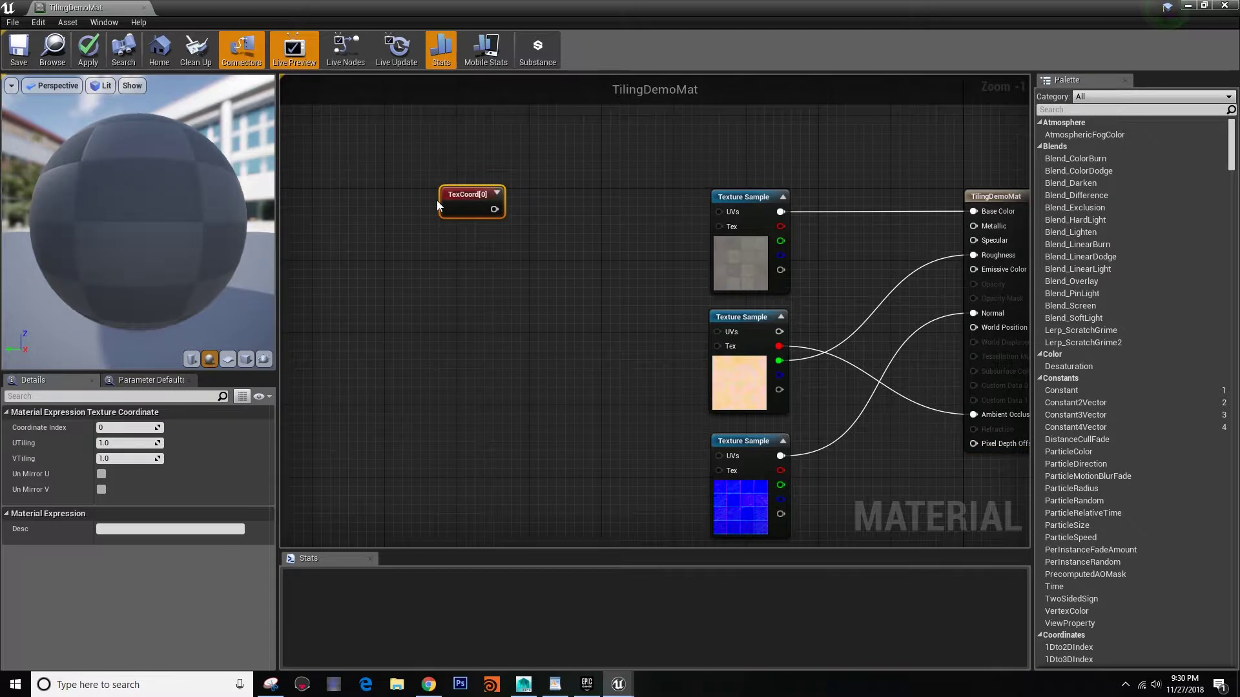
# Step: Connect the TexCoord node to the UVs input of the concrete color Texture Sample and move the node closer to it
pyautogui.scroll(2, 484, 208)
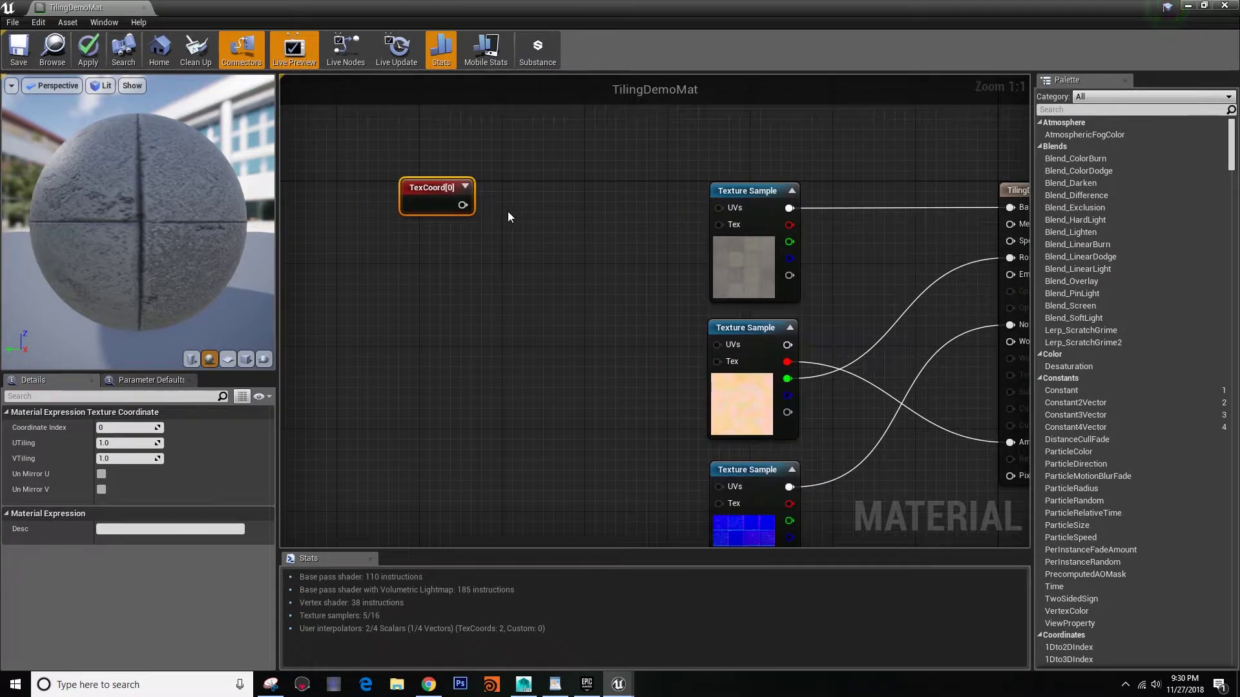
pyautogui.moveTo(430, 201); pyautogui.dragTo(397, 203)
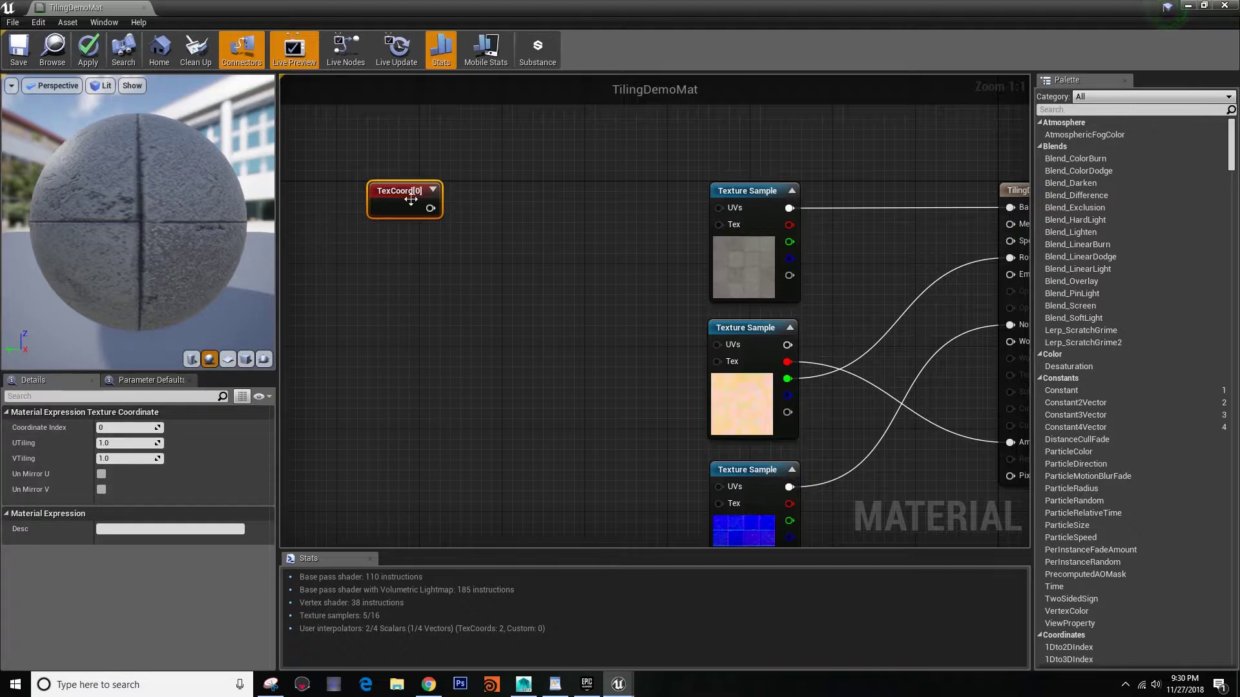
pyautogui.moveTo(696, 226); pyautogui.dragTo(595, 253, button='right')
pyautogui.scroll(1, 595, 253)
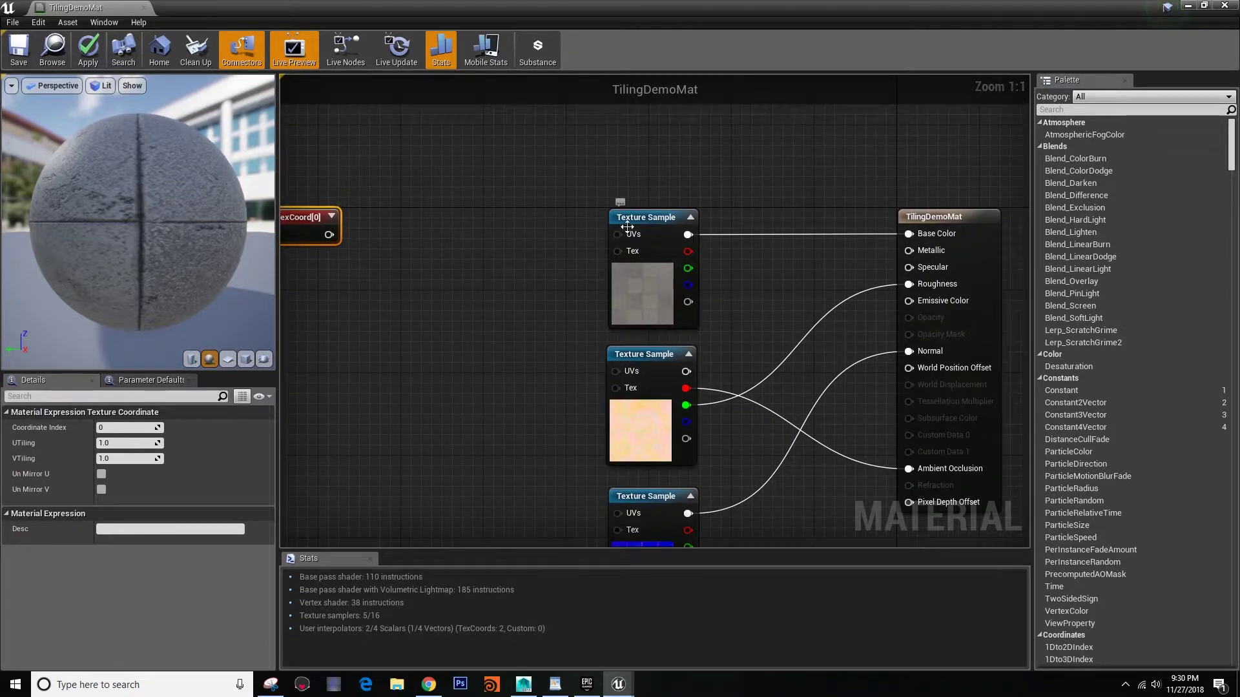
pyautogui.click(616, 257)
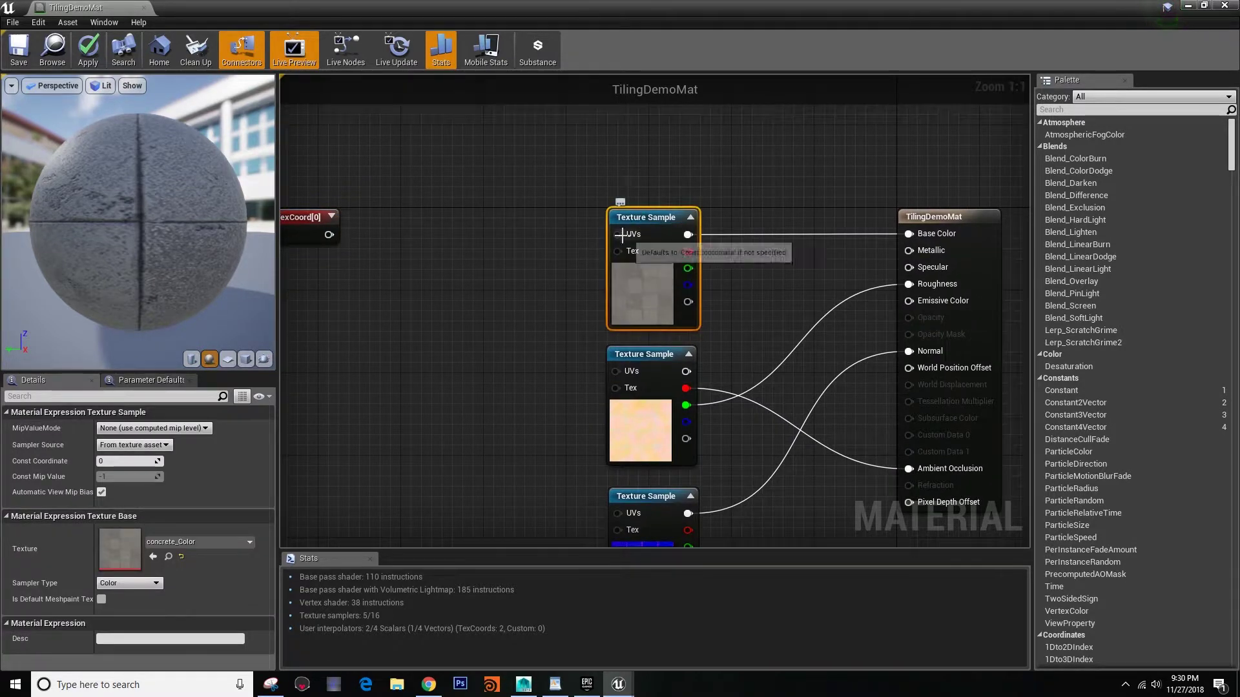
pyautogui.moveTo(614, 237); pyautogui.dragTo(743, 230, button='right')
pyautogui.moveTo(464, 228); pyautogui.dragTo(644, 248)
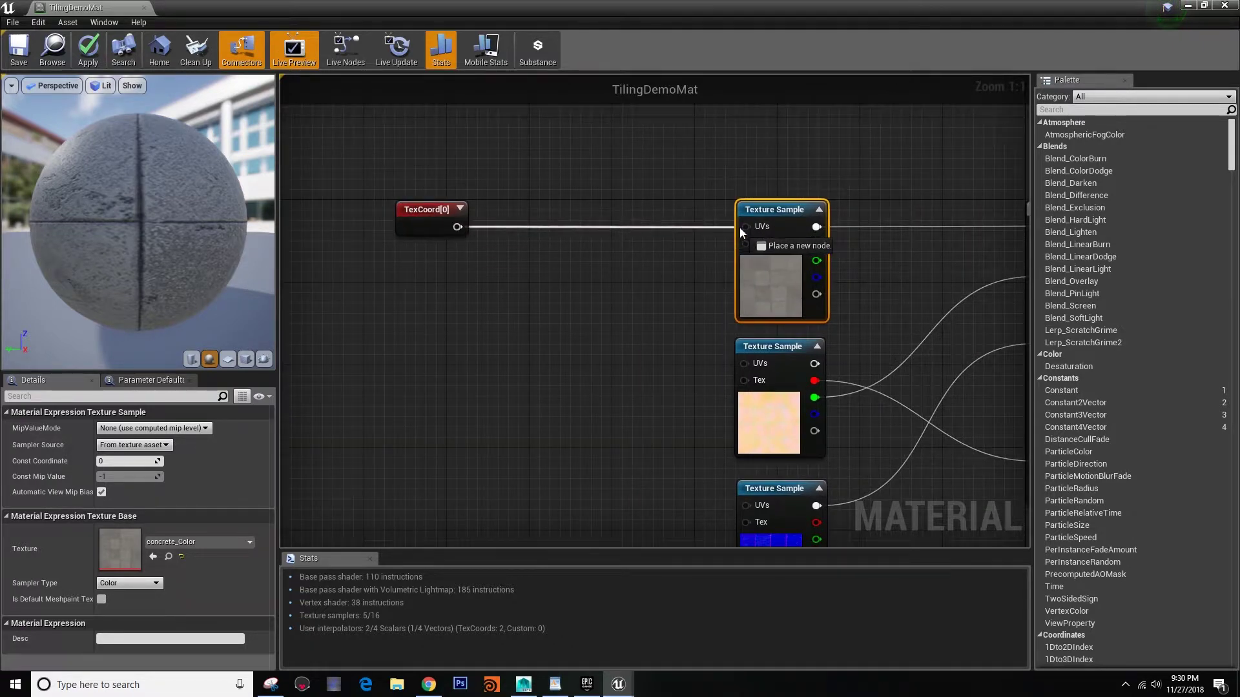
pyautogui.moveTo(737, 227); pyautogui.dragTo(745, 227)
pyautogui.moveTo(416, 231); pyautogui.dragTo(530, 232)
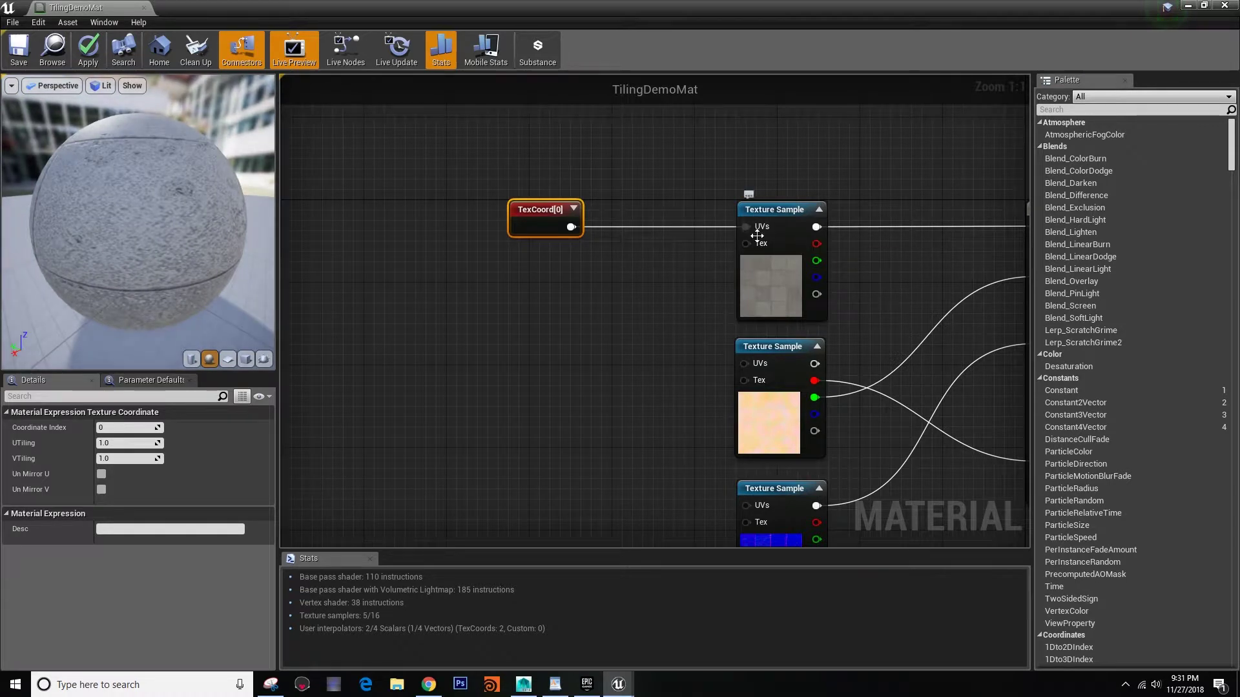
# Step: Set both UTiling and VTiling of the TexCoord node to 2
pyautogui.moveTo(744, 226); pyautogui.dragTo(646, 207, button='right')
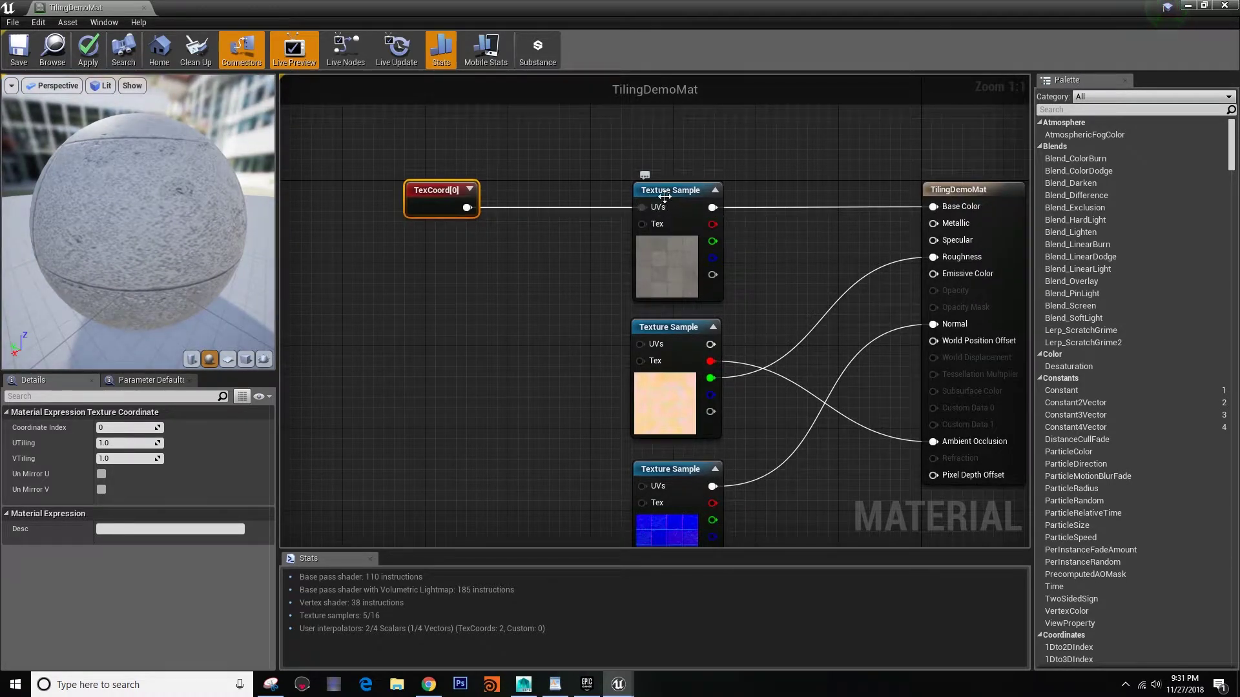
pyautogui.moveTo(649, 390); pyautogui.dragTo(603, 264, button='right')
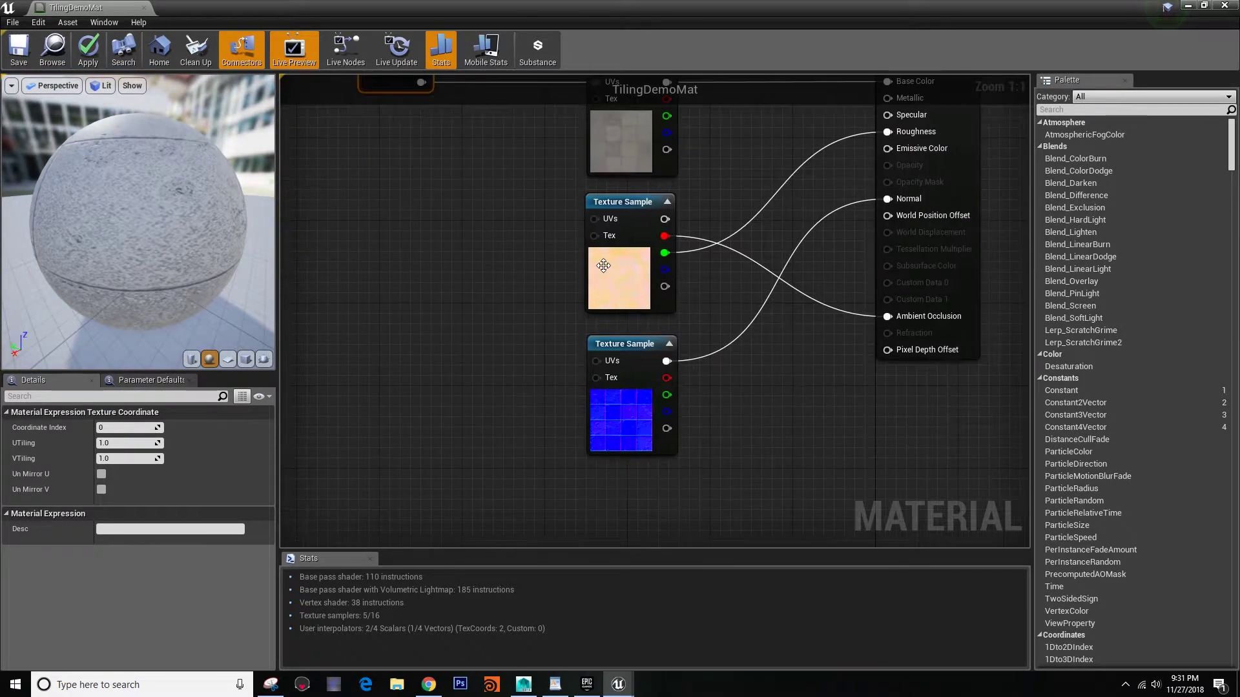
pyautogui.moveTo(615, 335); pyautogui.dragTo(629, 407, button='right')
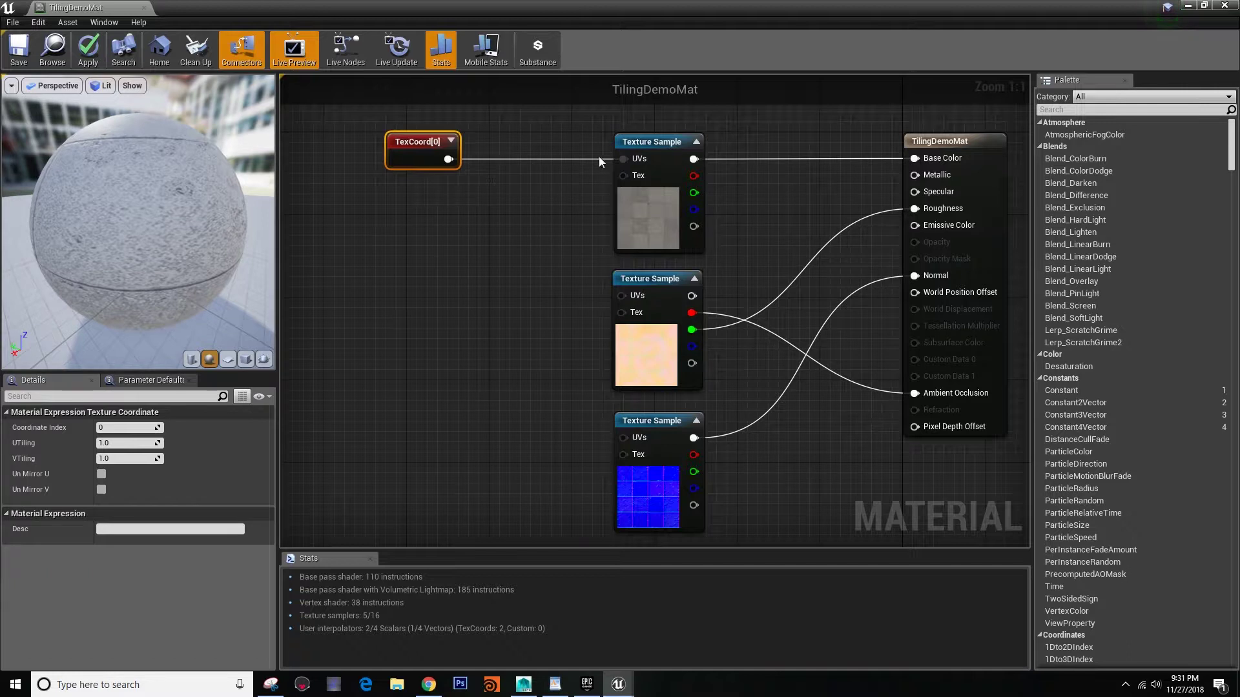
pyautogui.moveTo(538, 230)
pyautogui.mouseDown(button='right')
pyautogui.moveTo(560, 250)
pyautogui.moveTo(543, 241)
pyautogui.mouseUp(button='right')
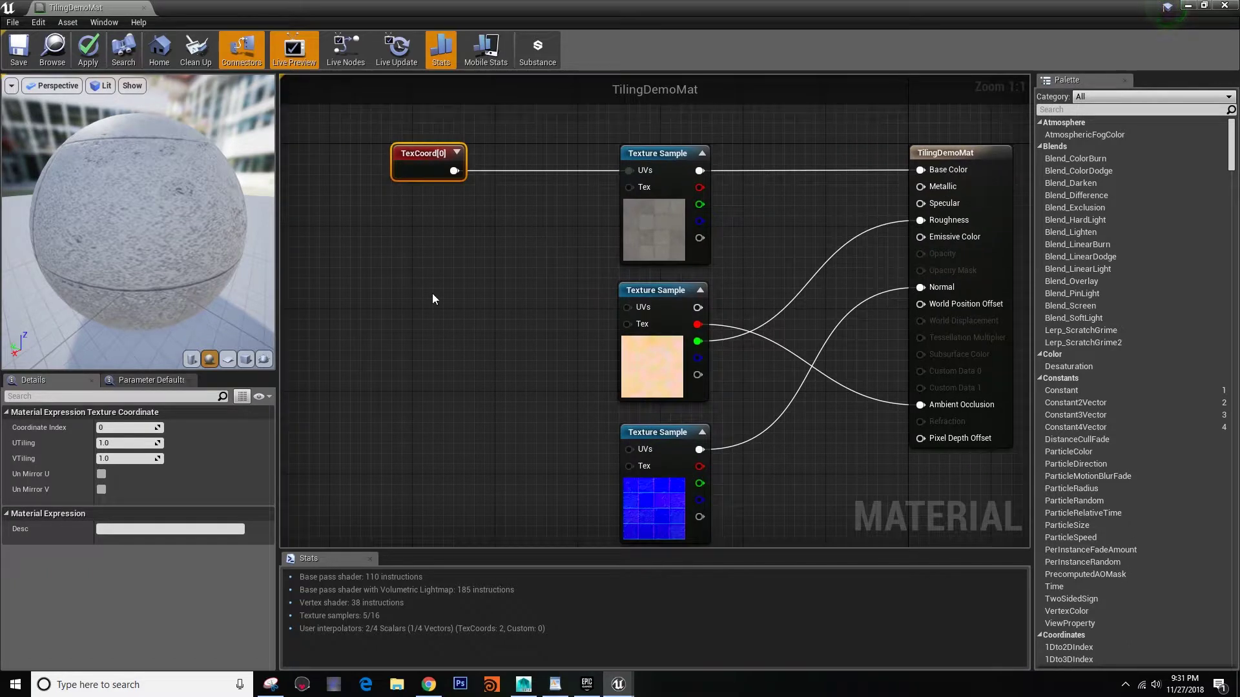
pyautogui.click(110, 443)
pyautogui.write('2')
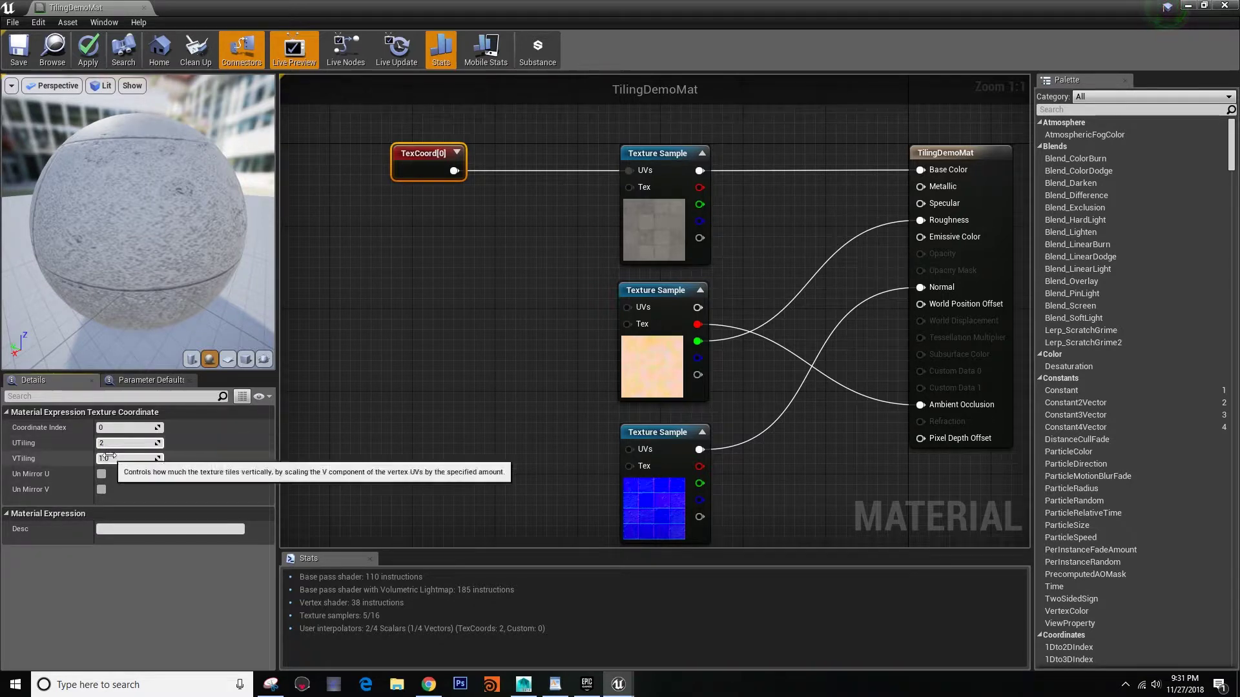
pyautogui.click(110, 456)
pyautogui.write('2')
pyautogui.press('Return')
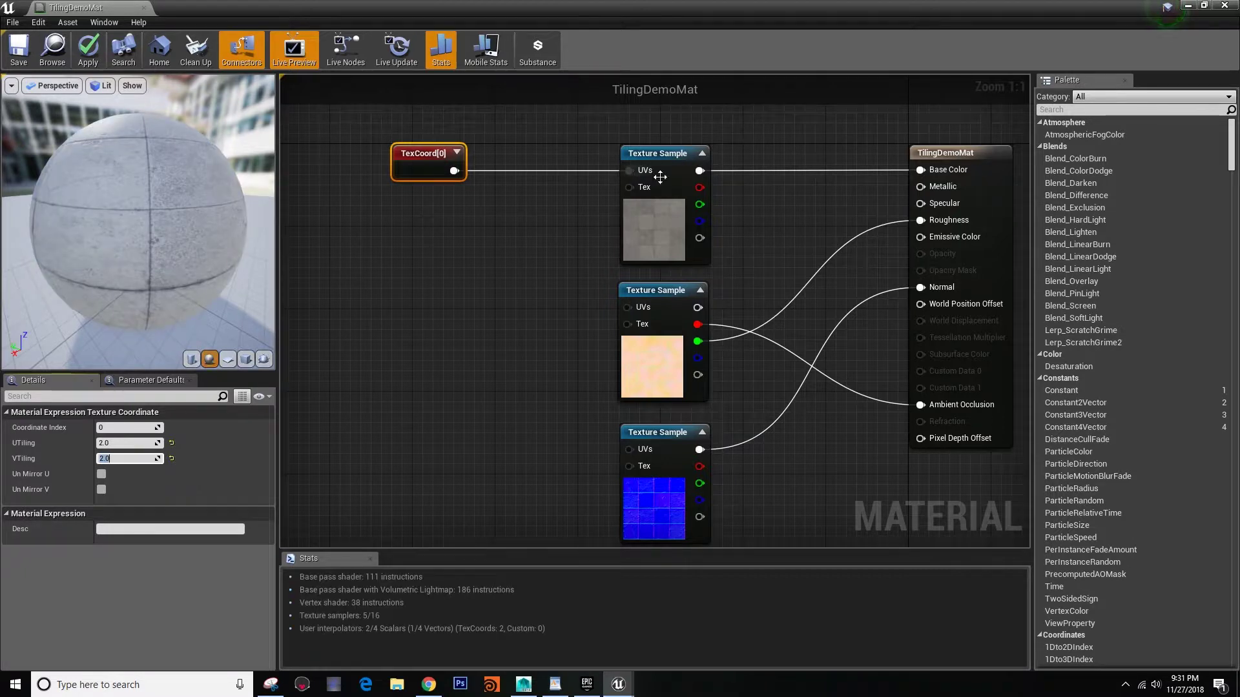
pyautogui.moveTo(415, 166)
pyautogui.mouseDown()
pyautogui.moveTo(415, 185)
pyautogui.moveTo(422, 166)
pyautogui.mouseUp()
pyautogui.moveTo(175, 195); pyautogui.dragTo(187, 169)
# Step: Apply the TilingDemoMat changes and inspect the concrete floor up close in the level viewport
pyautogui.moveTo(258, 8); pyautogui.dragTo(309, 222)
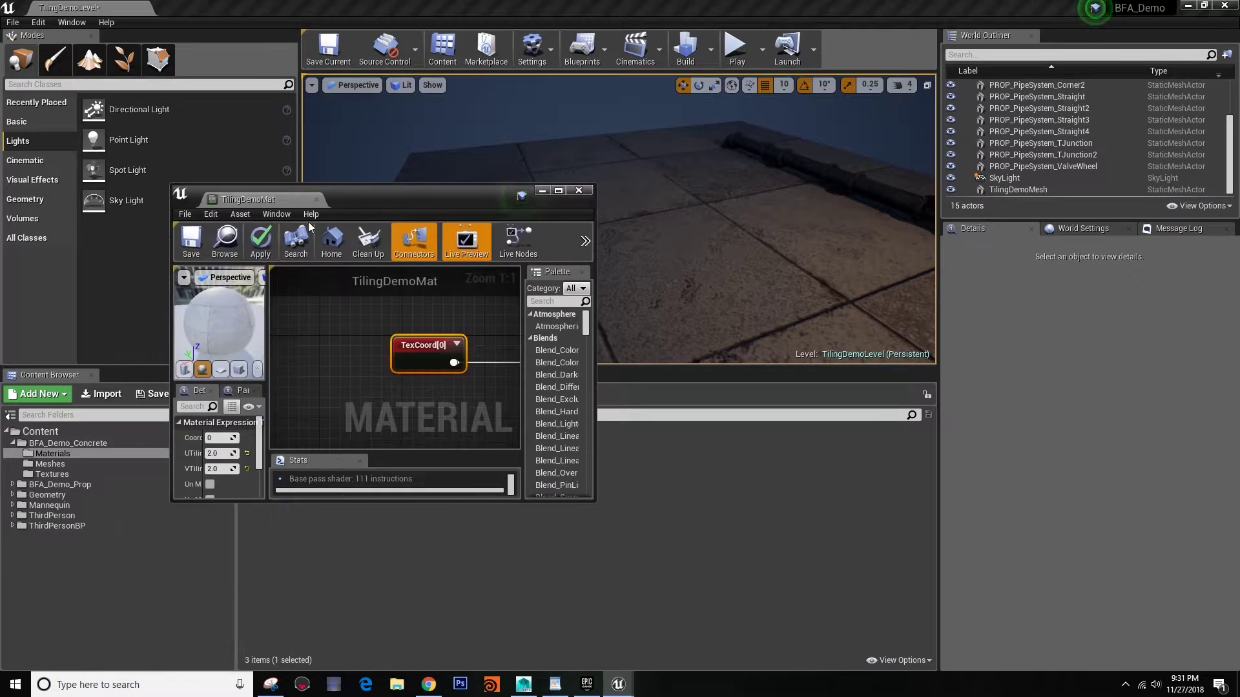
pyautogui.click(261, 240)
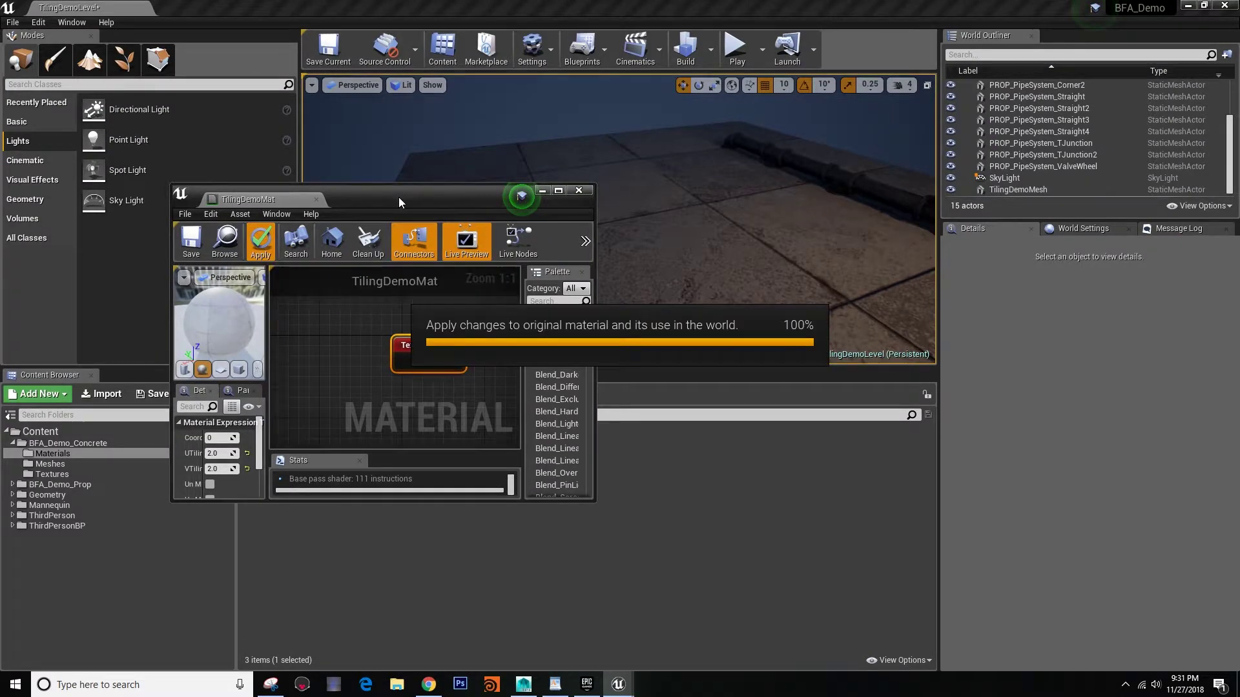
pyautogui.moveTo(400, 202); pyautogui.dragTo(455, 391)
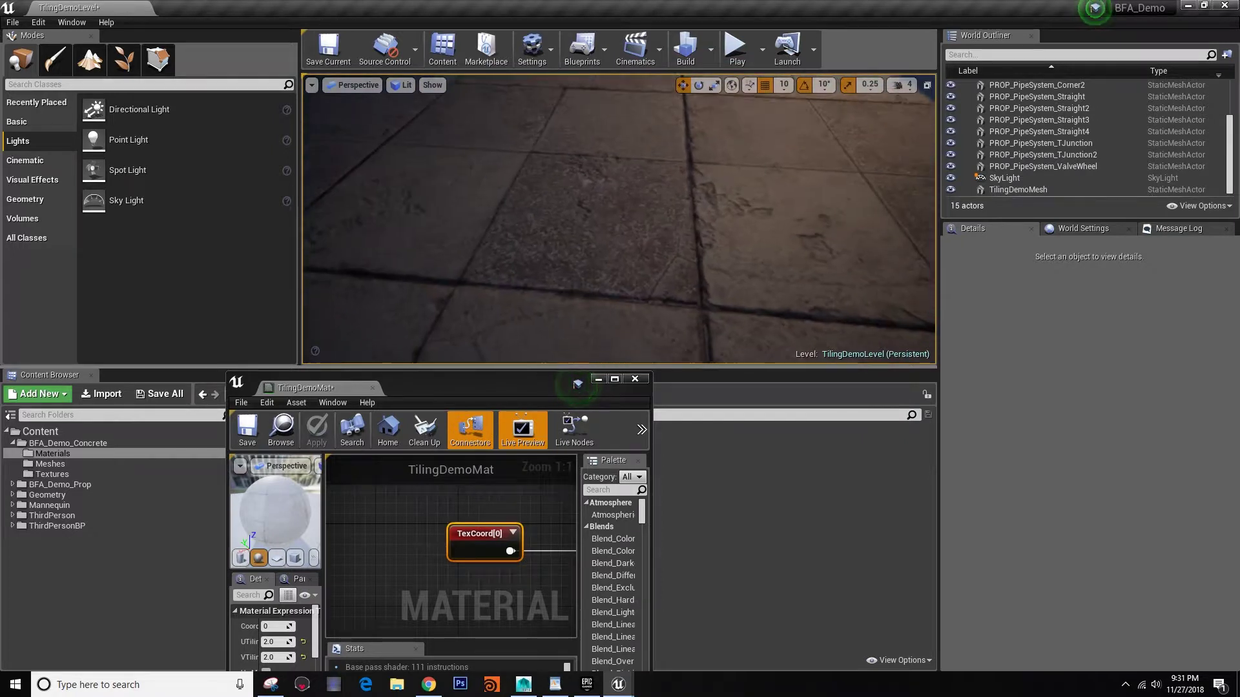
pyautogui.moveTo(450, 250)
pyautogui.mouseDown(button='right')
pyautogui.moveTo(494, 241)
pyautogui.moveTo(451, 250)
pyautogui.mouseUp(button='right')
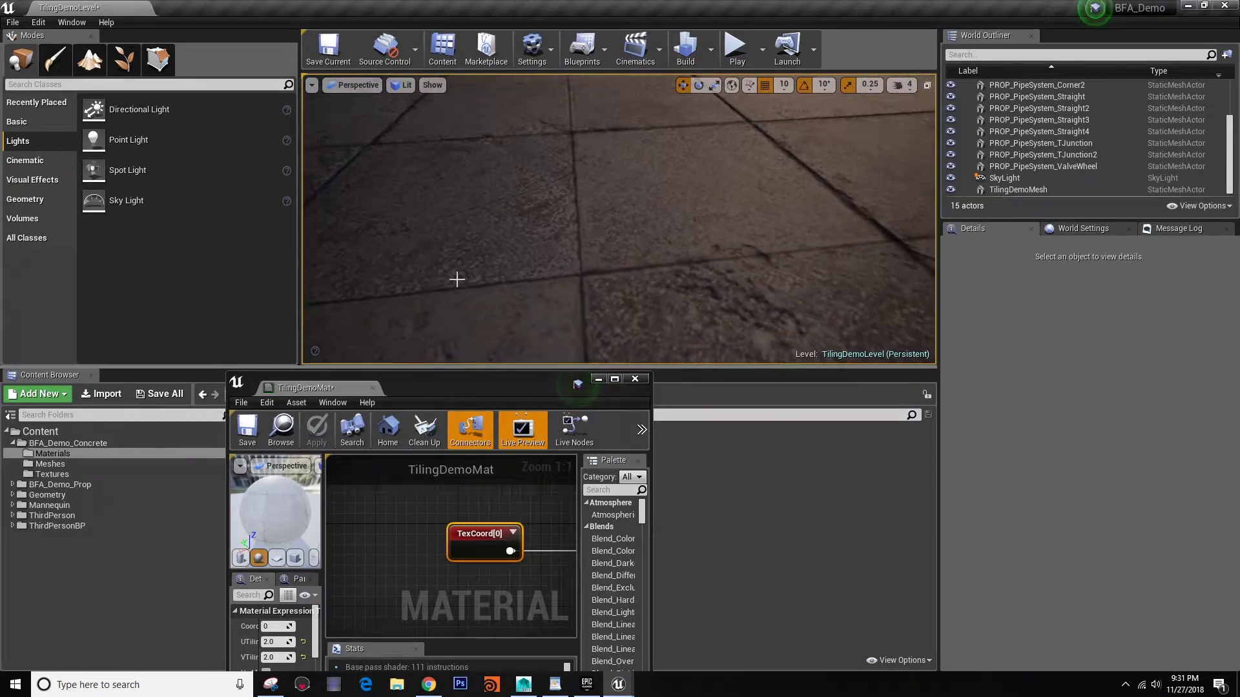
# Step: Connect the TexCoord node to the UVs inputs of the other two Texture Samples and apply the material
pyautogui.moveTo(483, 381); pyautogui.dragTo(491, 184)
pyautogui.doubleClick(490, 185)
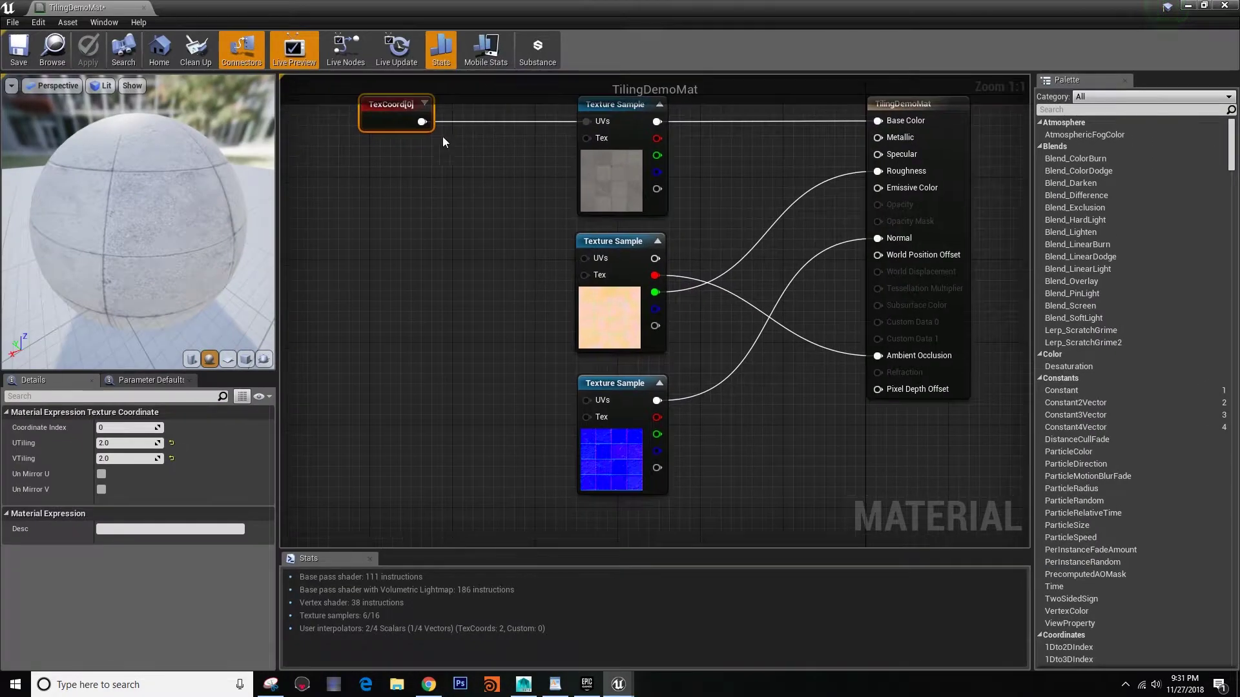
pyautogui.moveTo(428, 125); pyautogui.dragTo(583, 259)
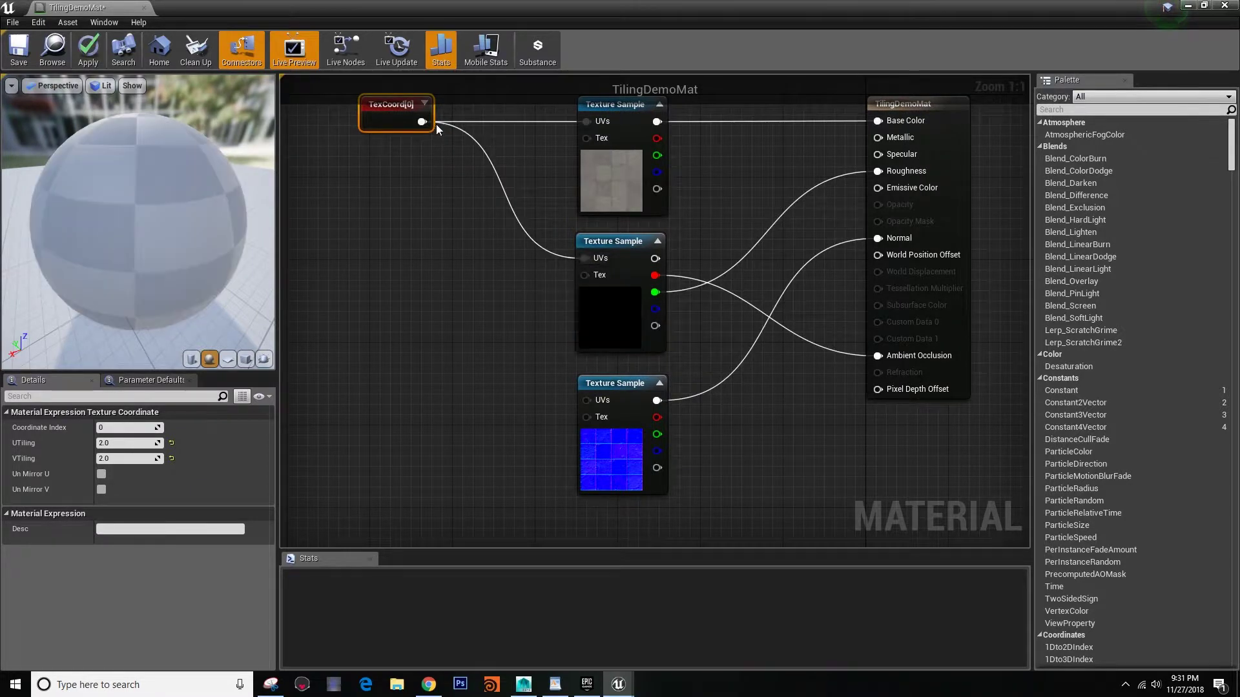
pyautogui.moveTo(421, 121); pyautogui.dragTo(586, 400)
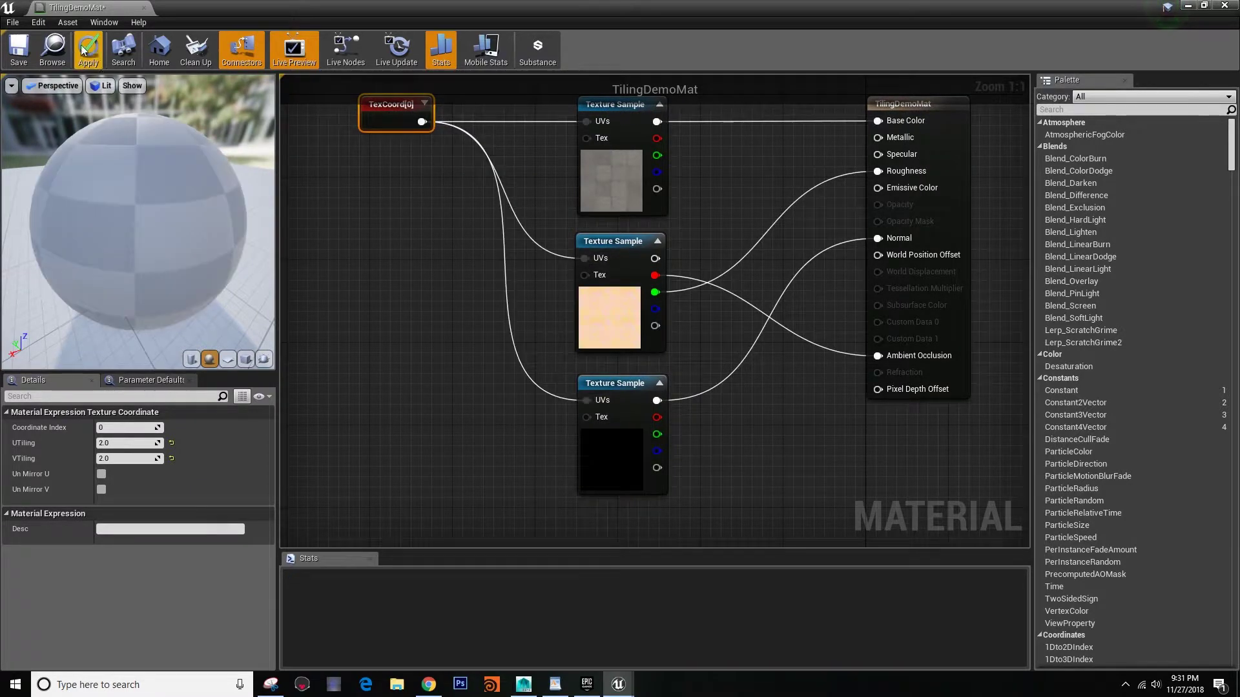
pyautogui.press('Return')
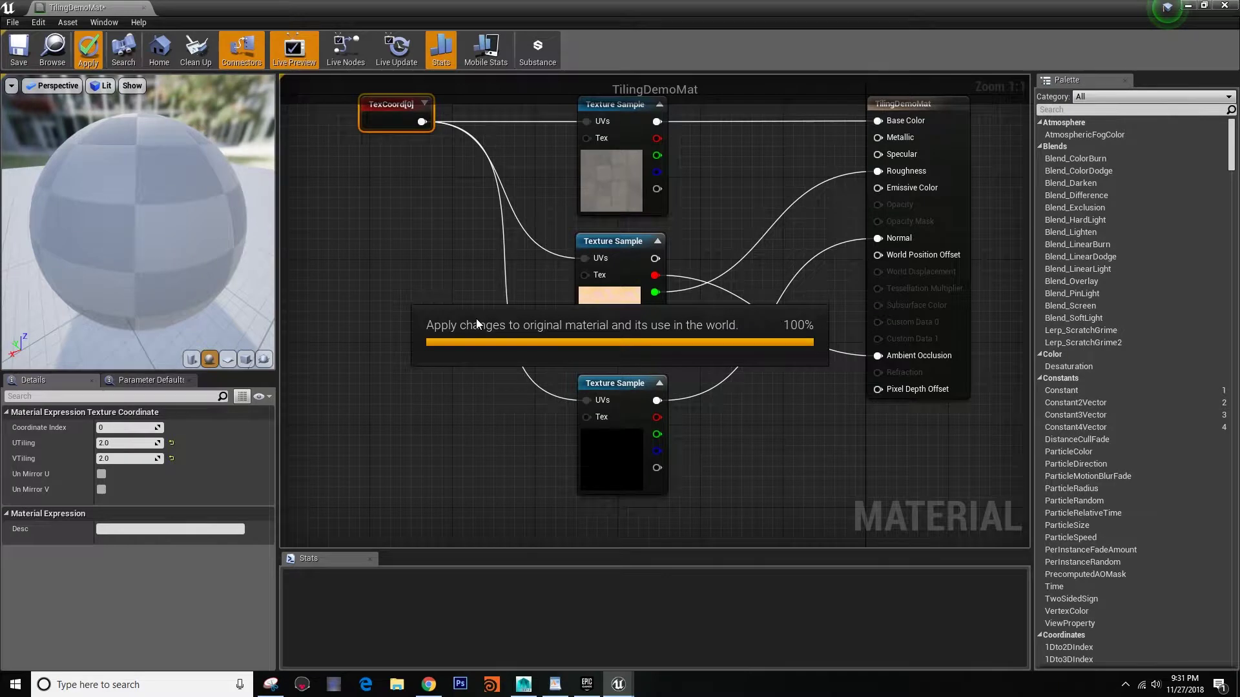
# Step: Play the level and run the character across the floor and around the pipes to examine the concrete tiling
pyautogui.moveTo(358, 9); pyautogui.dragTo(498, 436)
pyautogui.moveTo(490, 269); pyautogui.dragTo(493, 244, button='right')
pyautogui.click(736, 47)
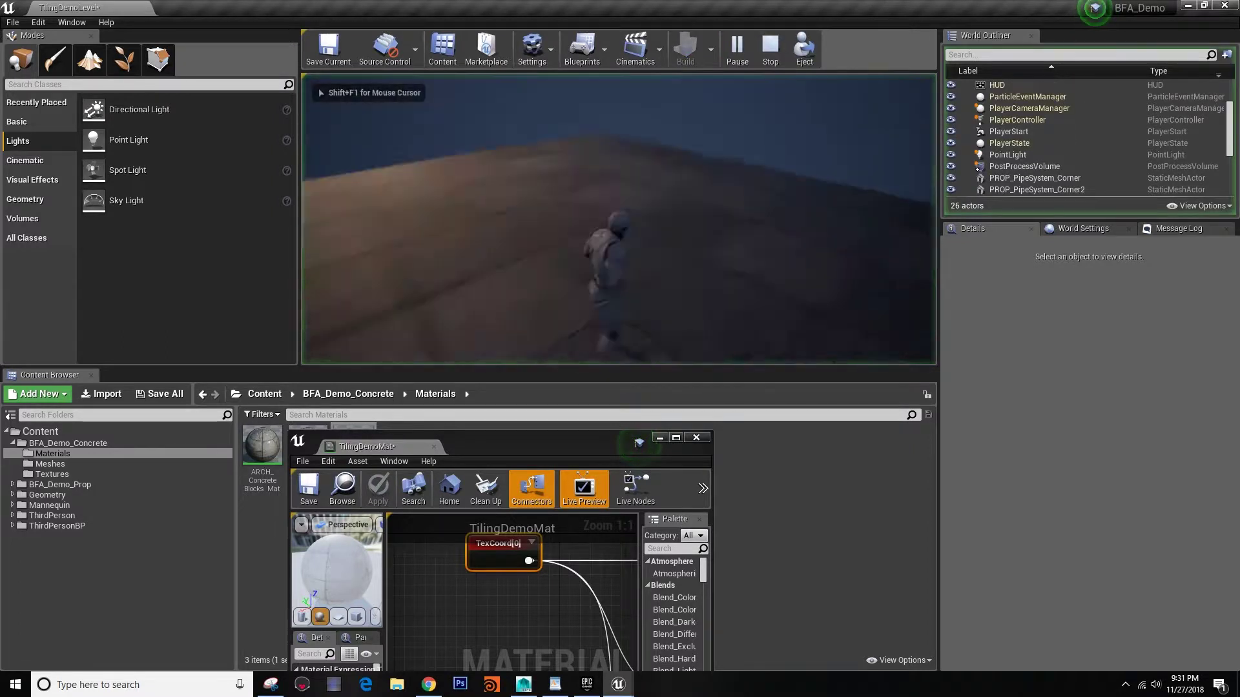
pyautogui.press('w')
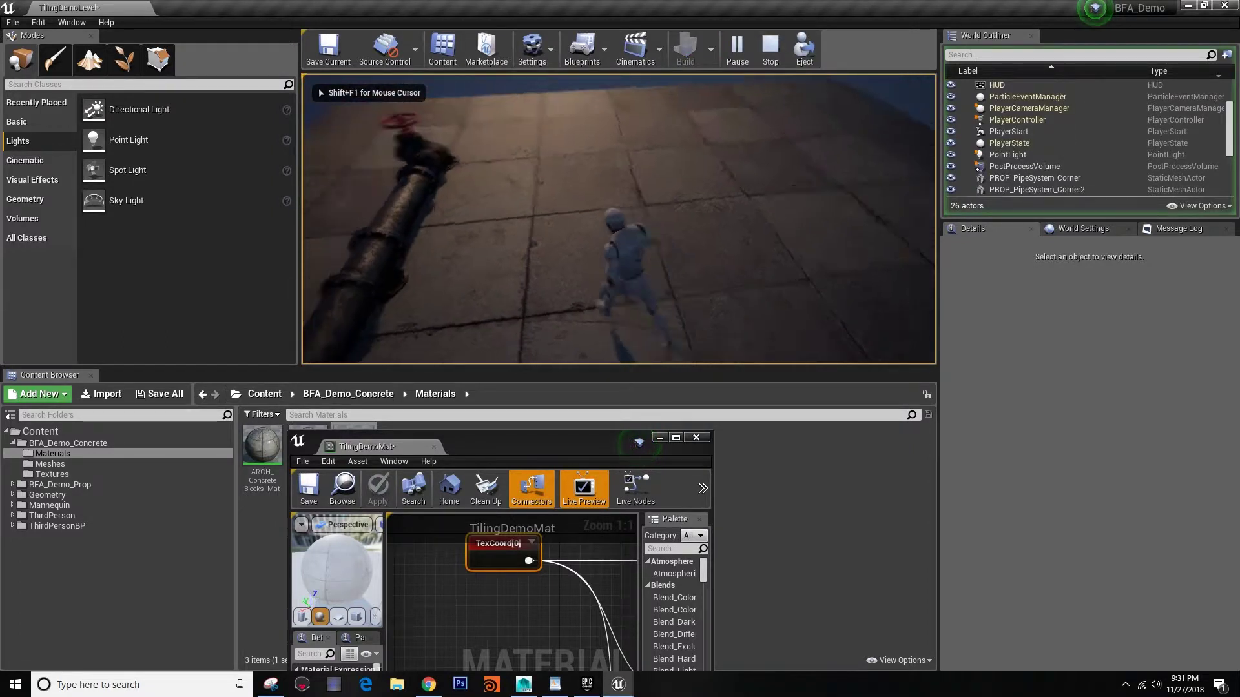
pyautogui.press('w')
pyautogui.press('w')
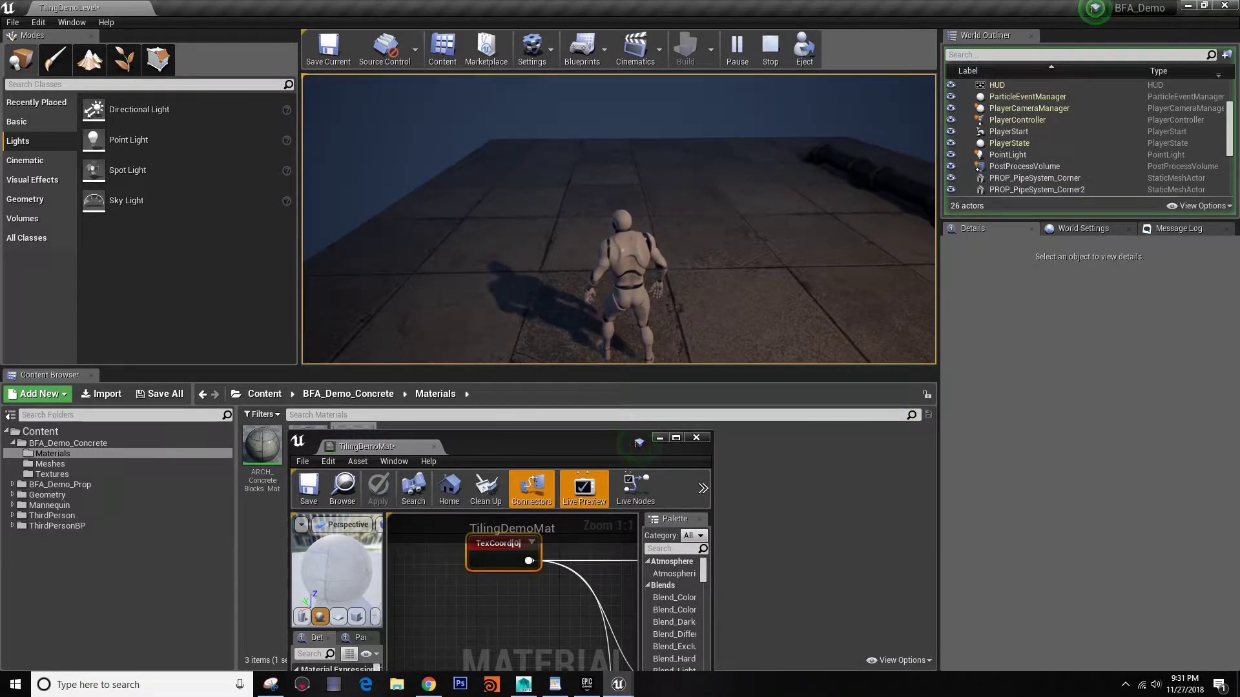
pyautogui.press('w')
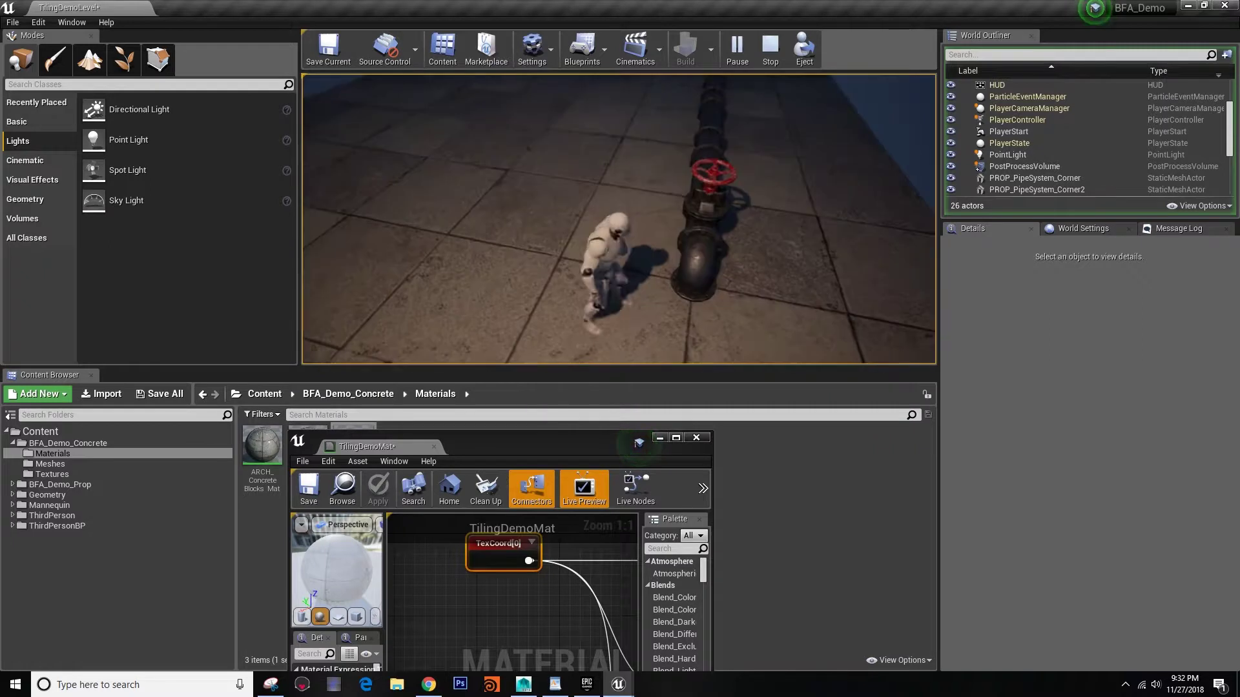
pyautogui.press('s')
pyautogui.press('w')
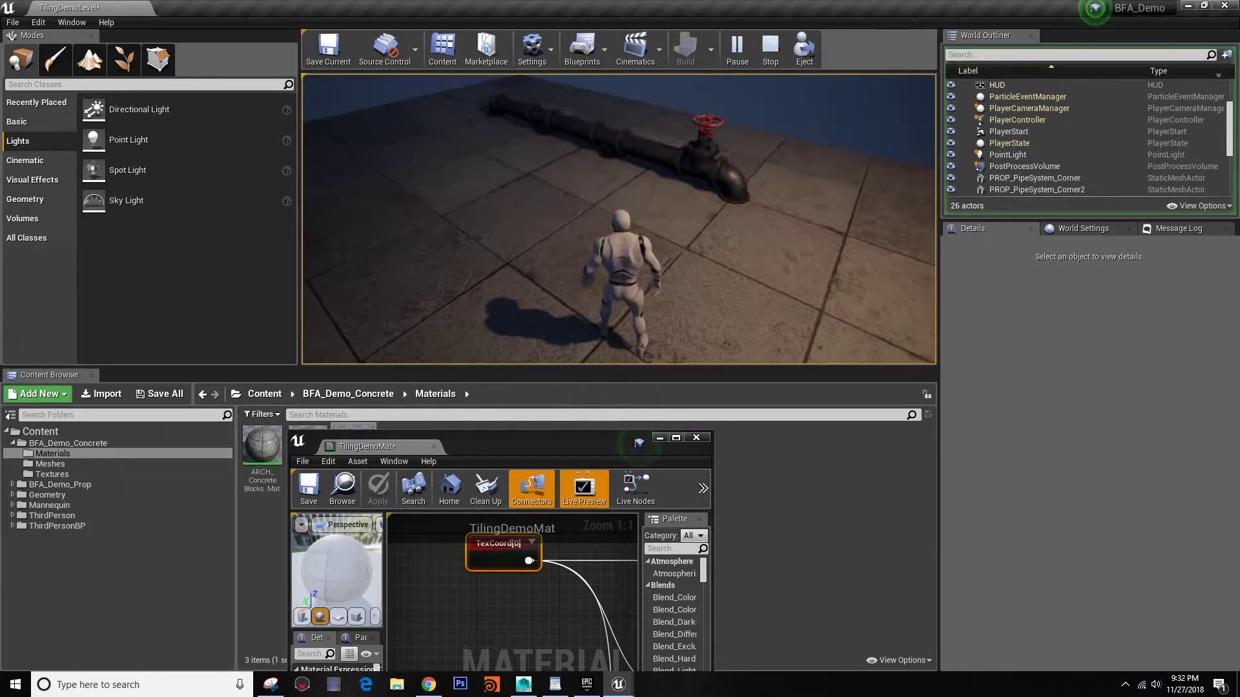
pyautogui.press('w')
pyautogui.press('s')
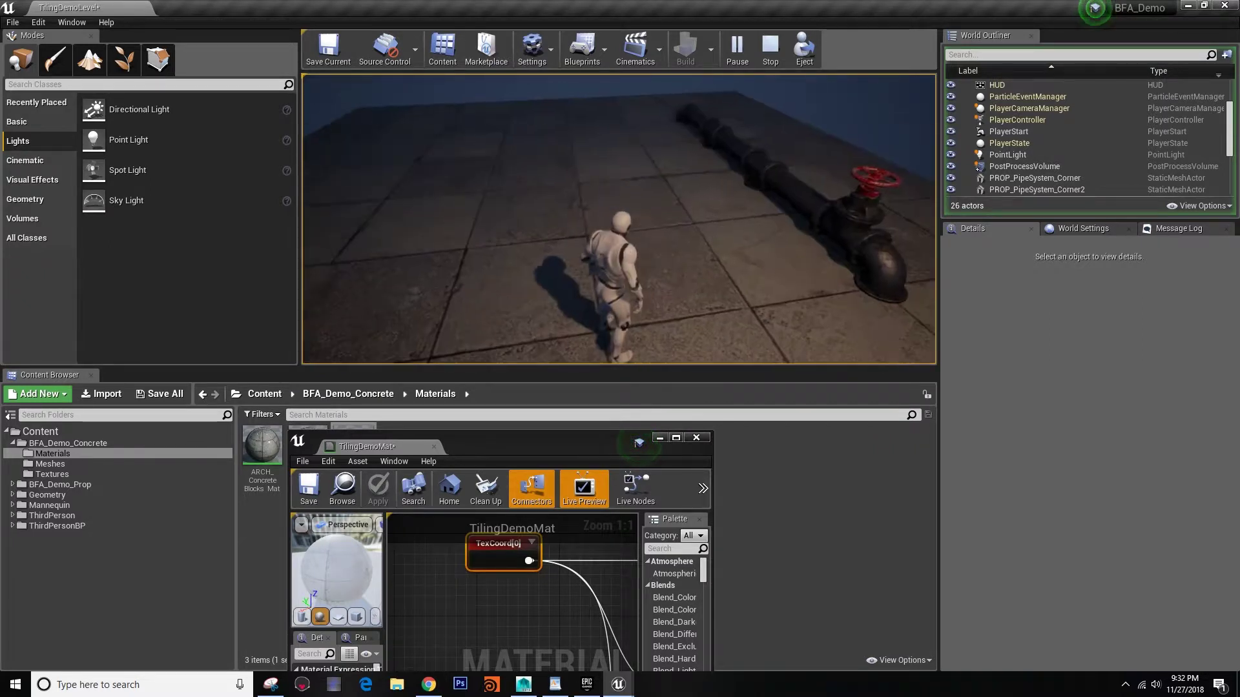
pyautogui.press('Escape')
# Step: Return to the full-size material graph and place the TexCoord node level with the middle Texture Sample
pyautogui.moveTo(540, 444); pyautogui.dragTo(678, 181)
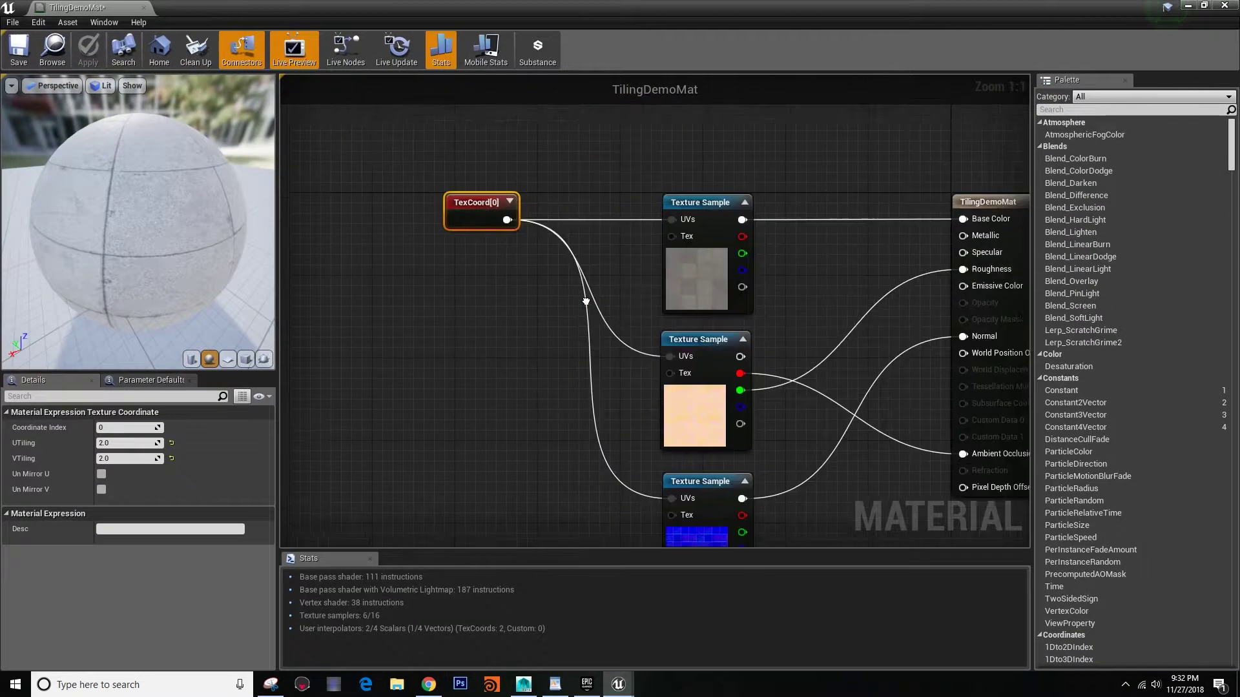
pyautogui.moveTo(480, 220); pyautogui.dragTo(591, 148, button='right')
pyautogui.moveTo(591, 148); pyautogui.dragTo(435, 277)
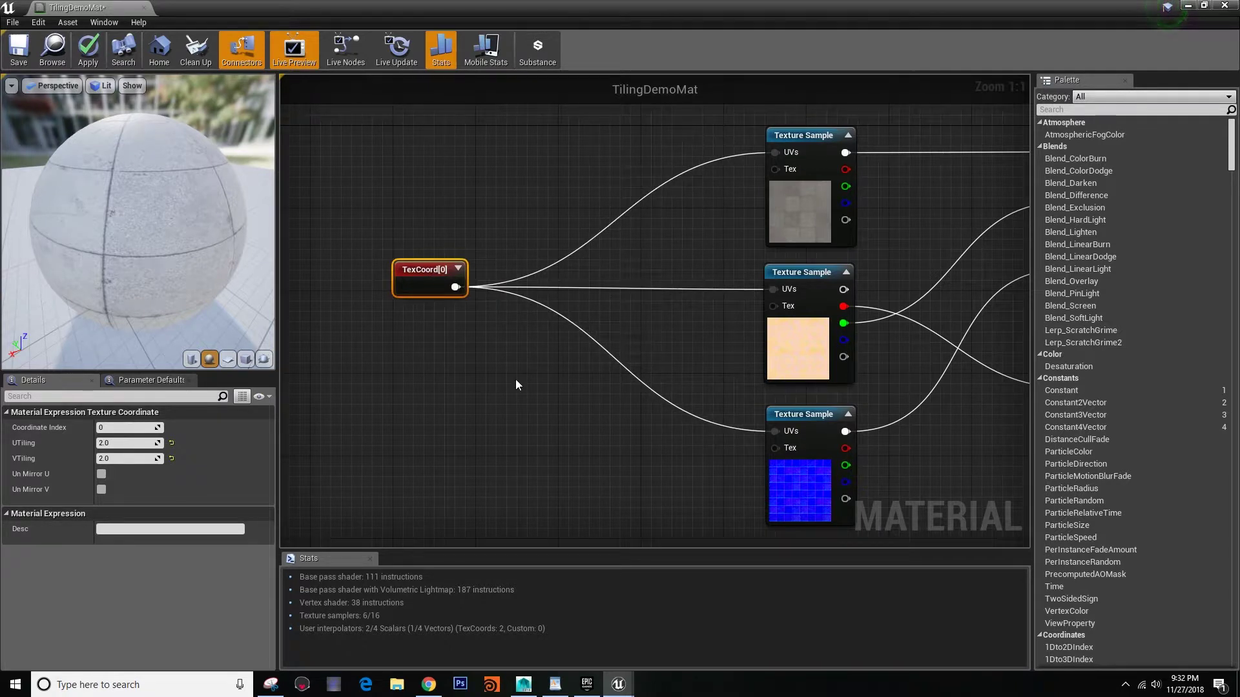
# Step: Create a material instance from TilingDemoMat, look at it in its editor, and close that editor
pyautogui.moveTo(411, 11); pyautogui.dragTo(702, 121)
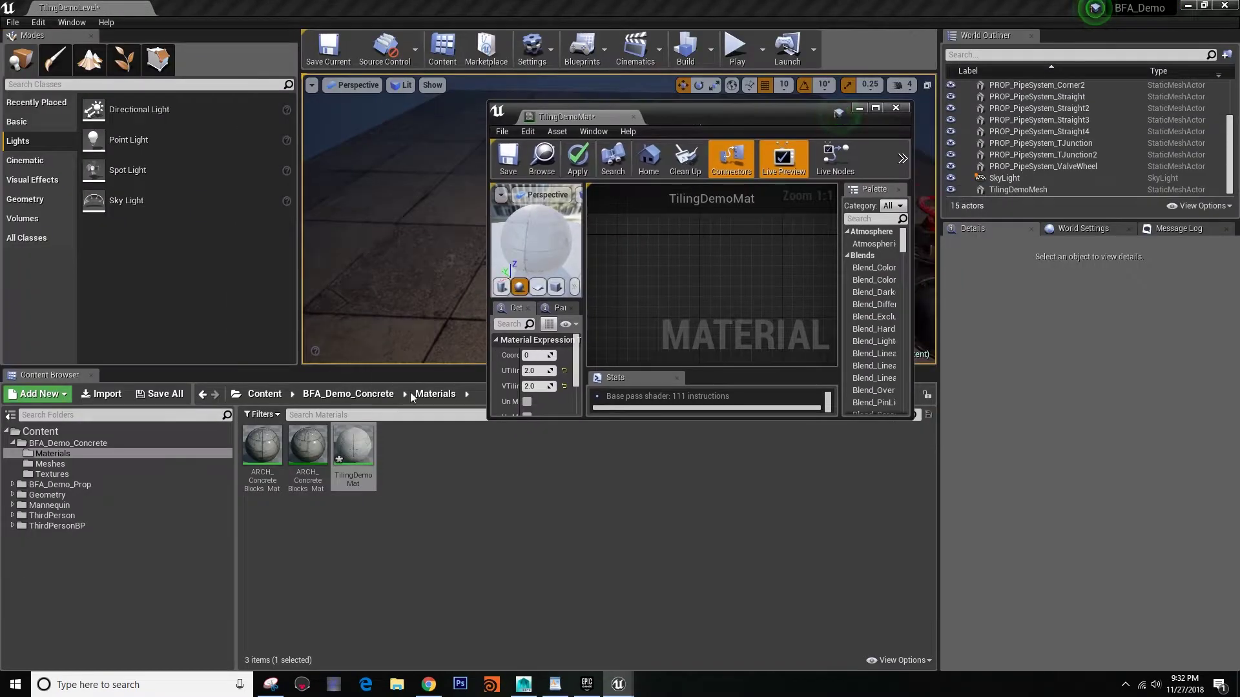
pyautogui.rightClick(353, 449)
pyautogui.click(435, 152)
pyautogui.press('Return')
pyautogui.doubleClick(404, 448)
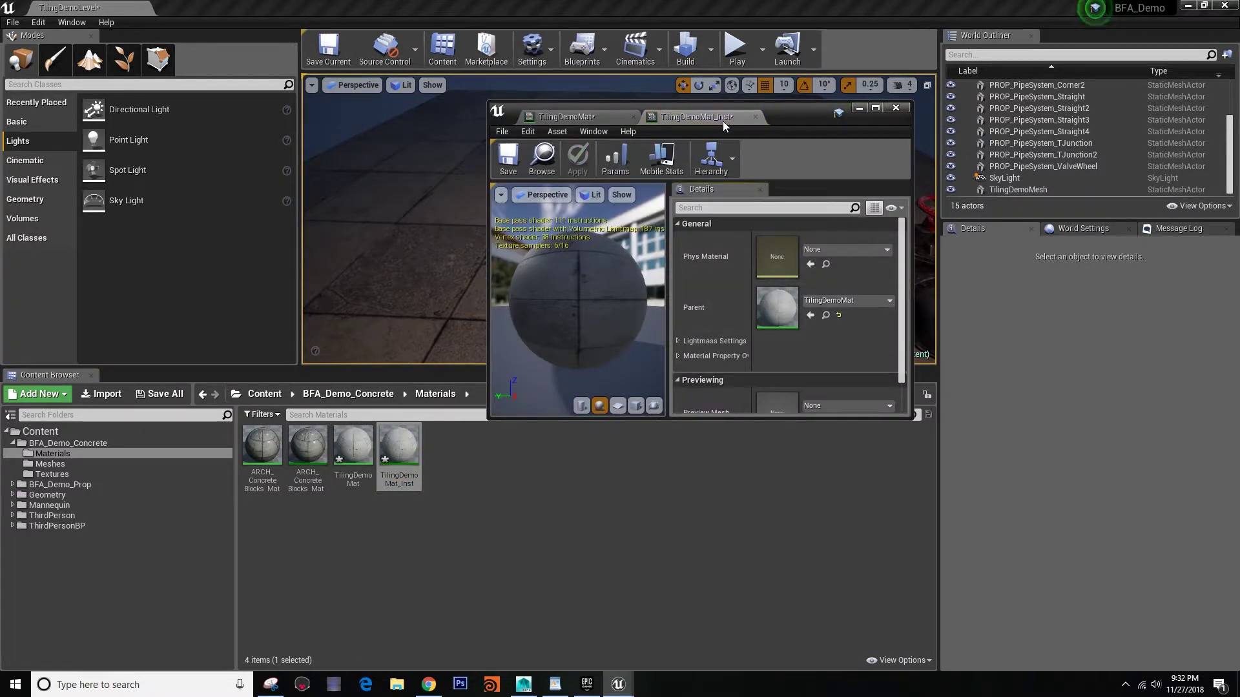
pyautogui.click(755, 116)
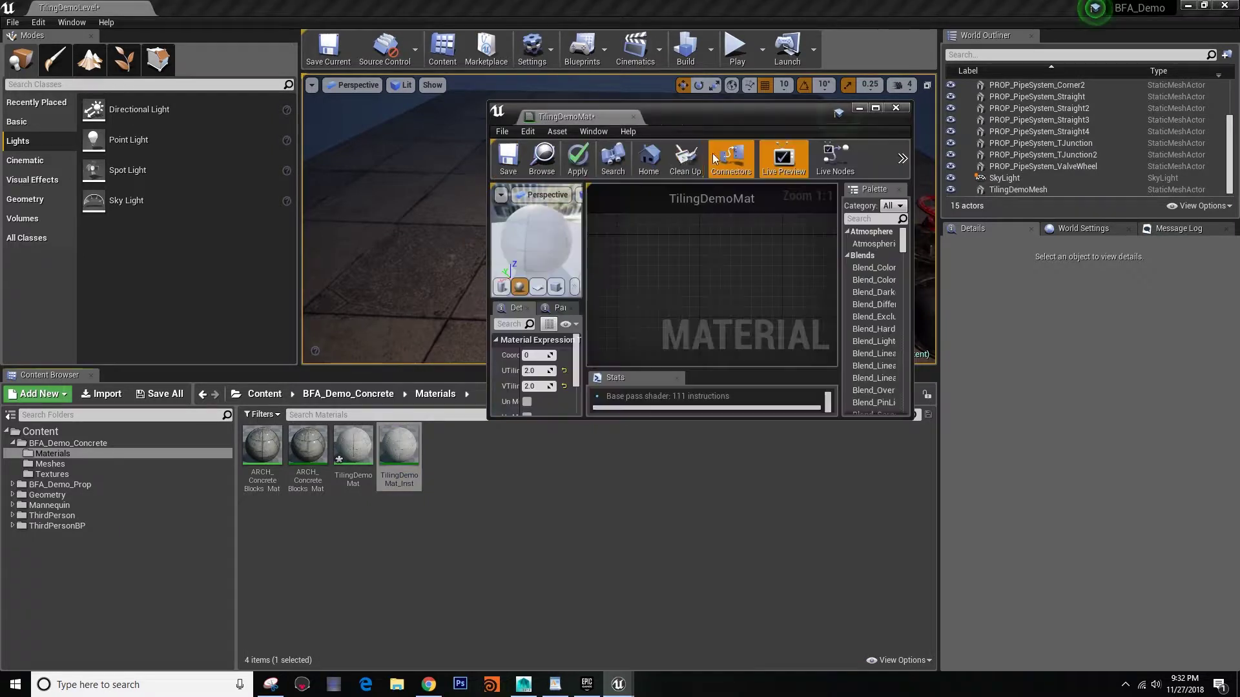
# Step: Disconnect the TexCoord node from all three Texture Samples and reset its UTiling and VTiling to 1.0
pyautogui.doubleClick(699, 111)
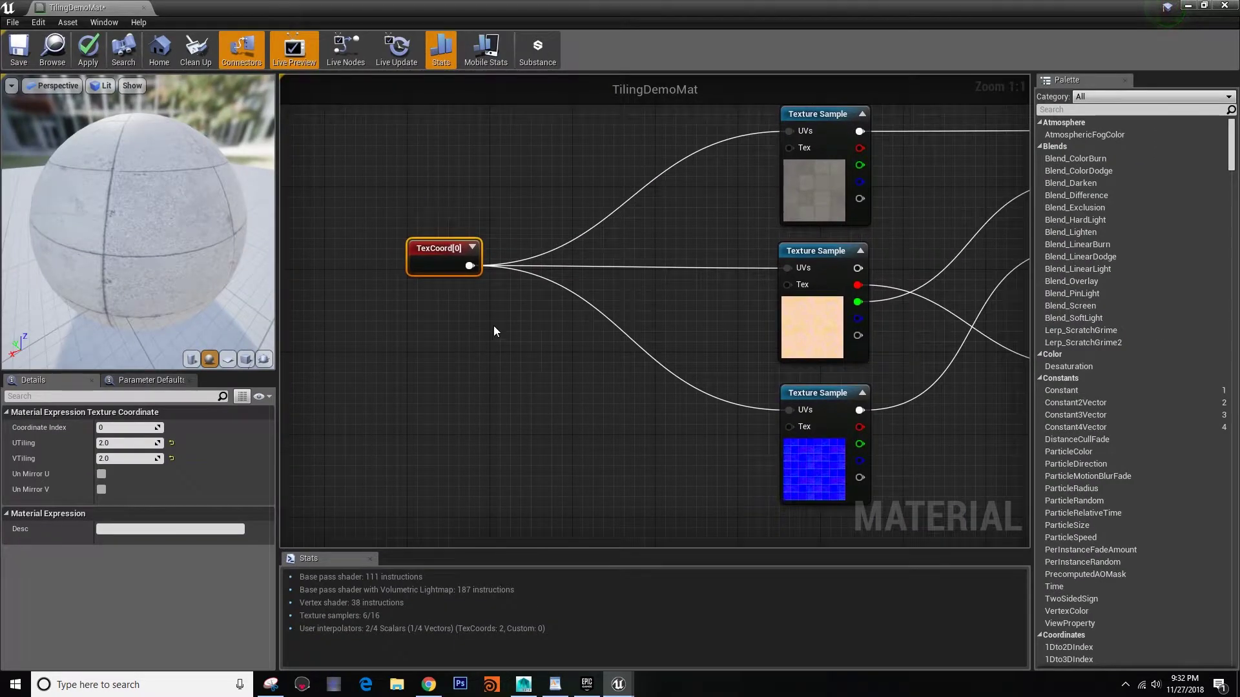
pyautogui.keyDown('alt'); pyautogui.click(469, 265); pyautogui.keyUp('alt')
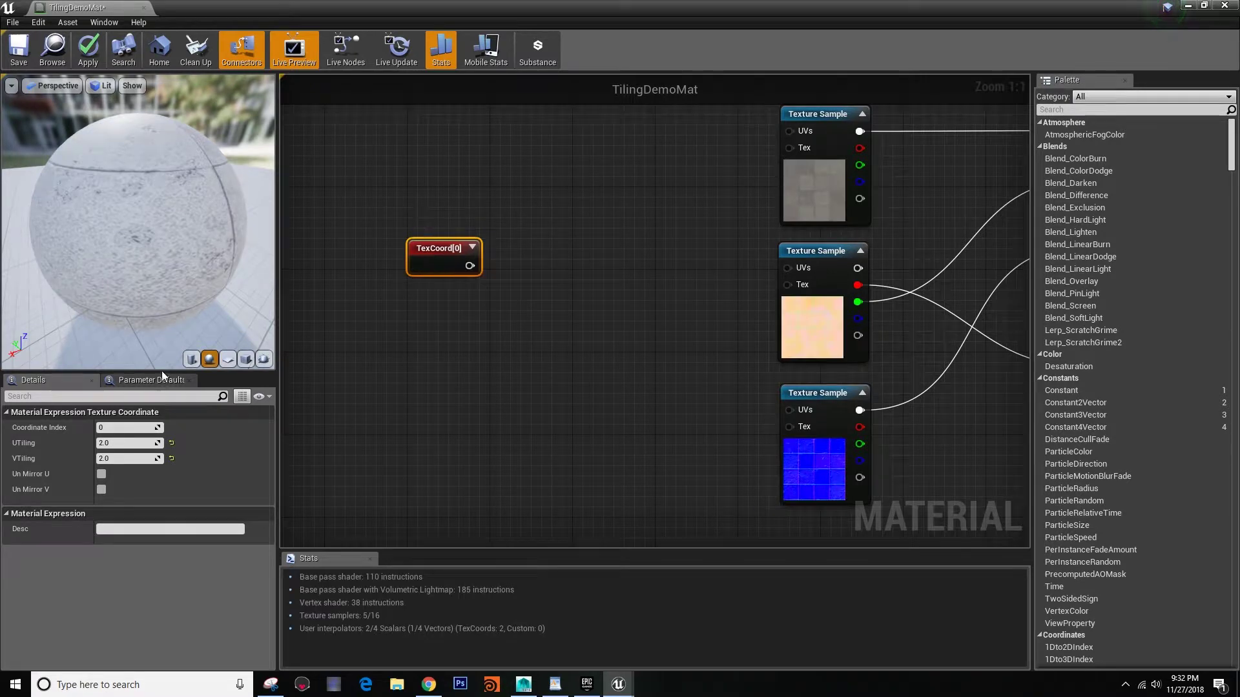
pyautogui.click(171, 443)
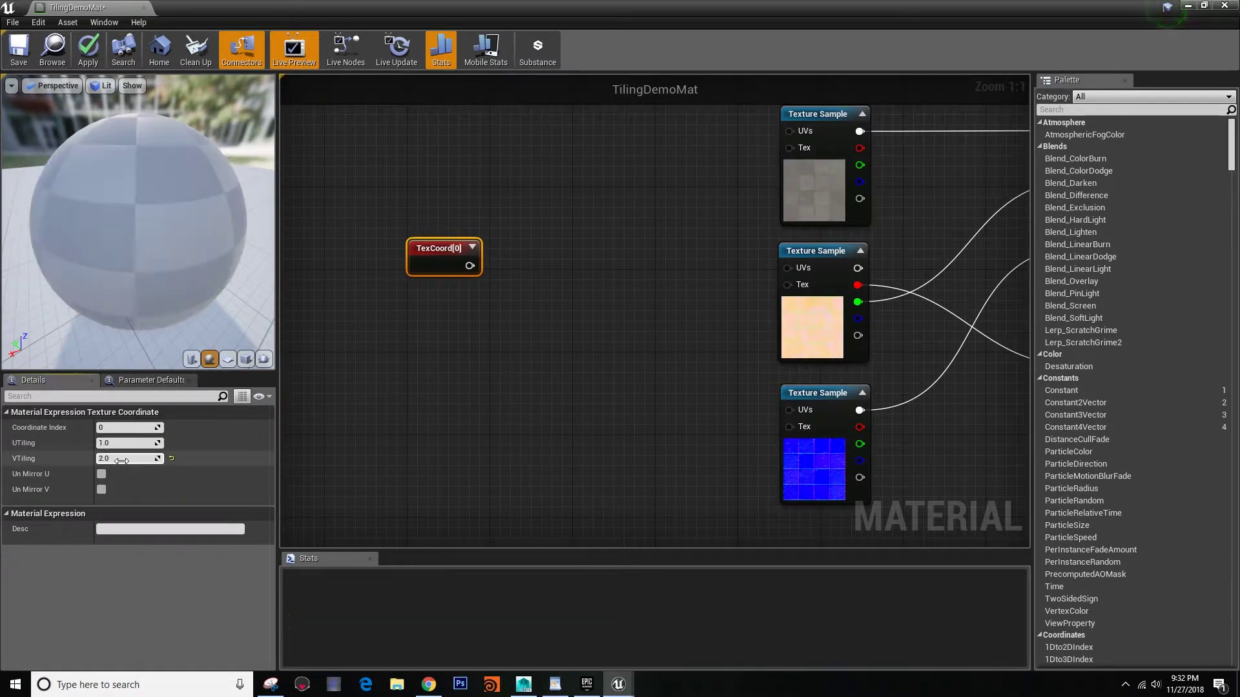
pyautogui.press('Return')
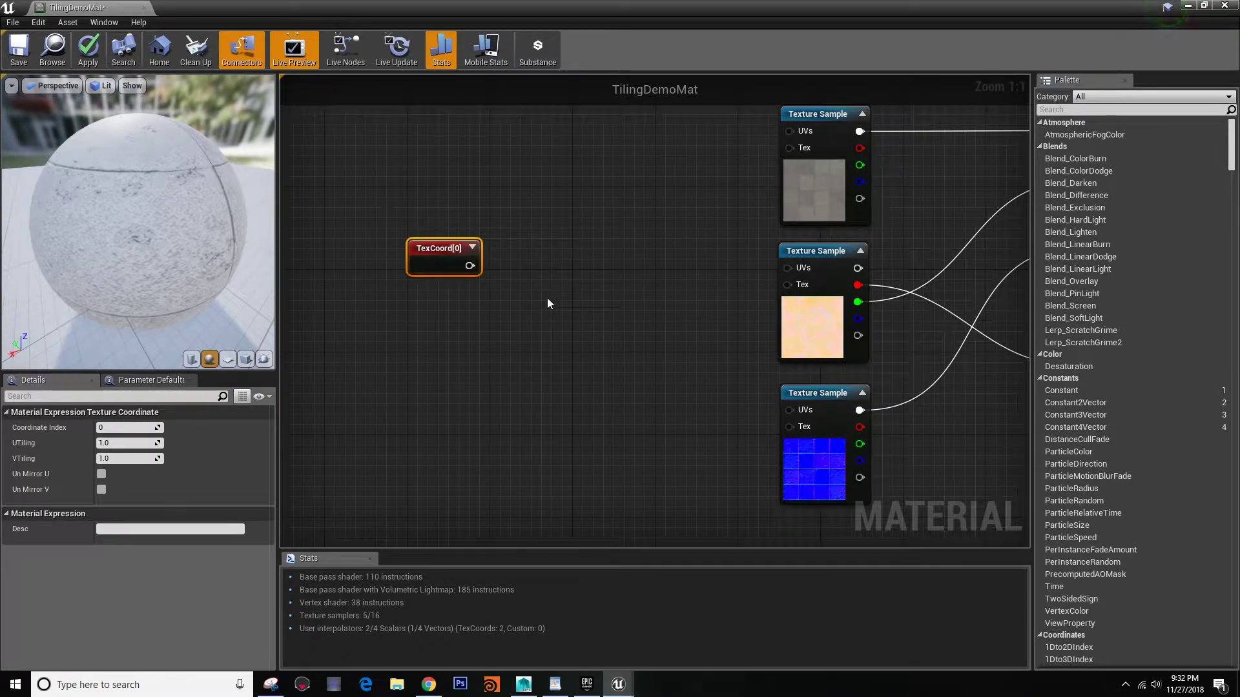
# Step: Add a scalar parameter named UV Tiling with a default value of 1 and place it below the TexCoord node
pyautogui.rightClick(538, 291)
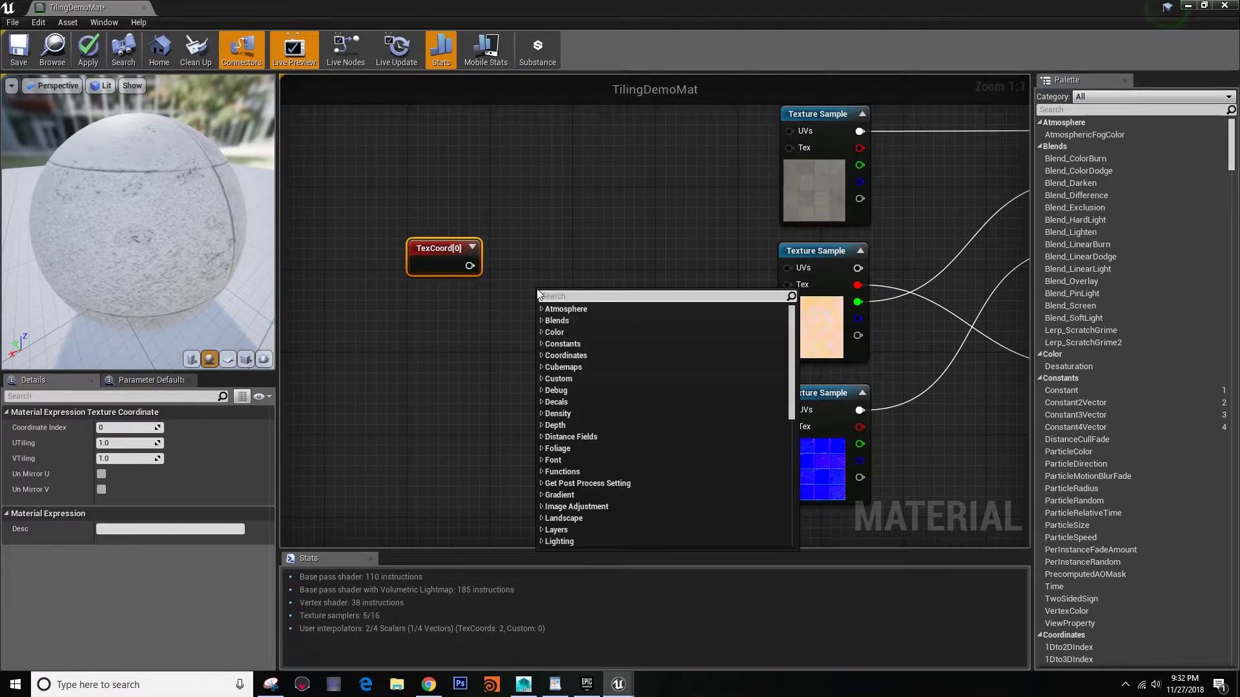
pyautogui.write('scak')
pyautogui.press('BackSpace')
pyautogui.write('lar')
pyautogui.press('Return')
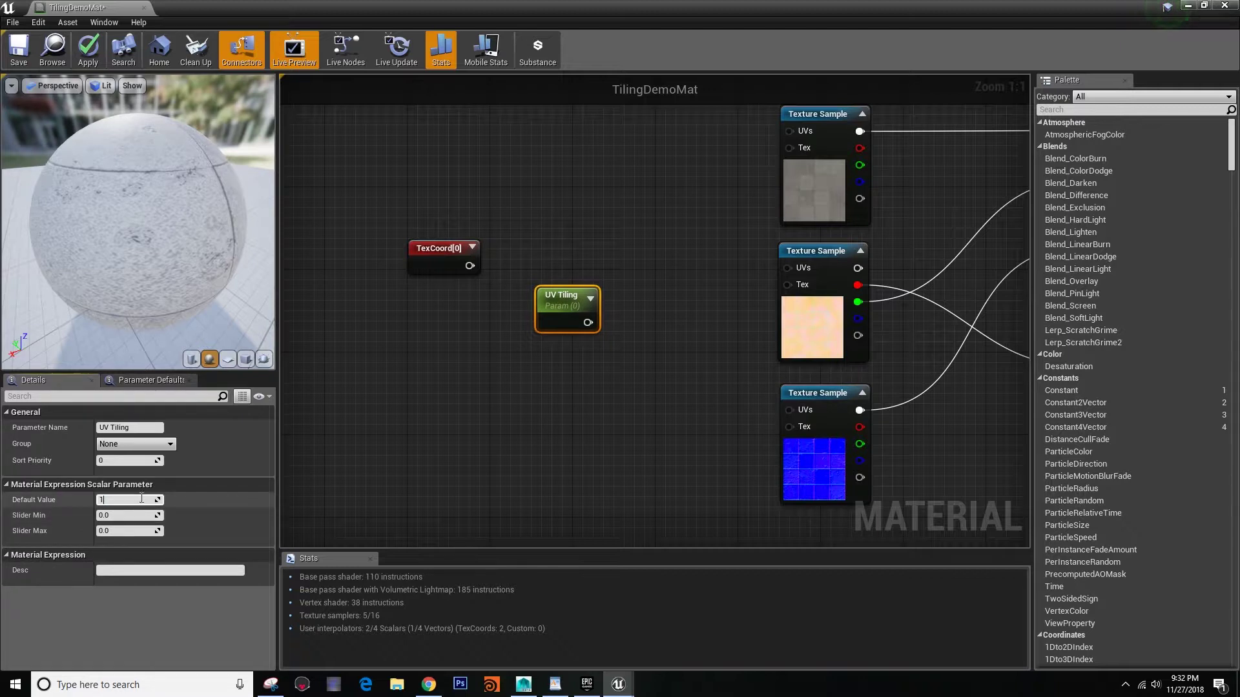
pyautogui.press('Return')
pyautogui.moveTo(557, 312); pyautogui.dragTo(470, 386)
# Step: Add a Multiply node and connect TexCoord to its A input and UV Tiling to its B input
pyautogui.rightClick(550, 303)
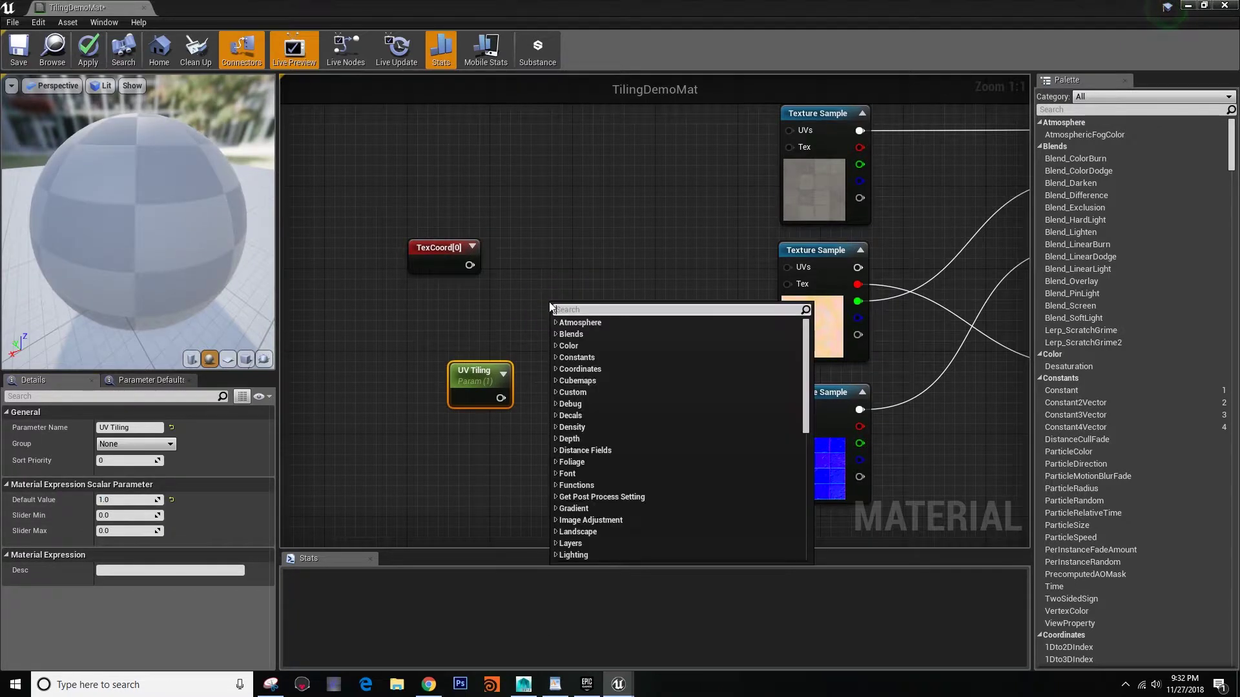
pyautogui.write('multiply')
pyautogui.press('Return')
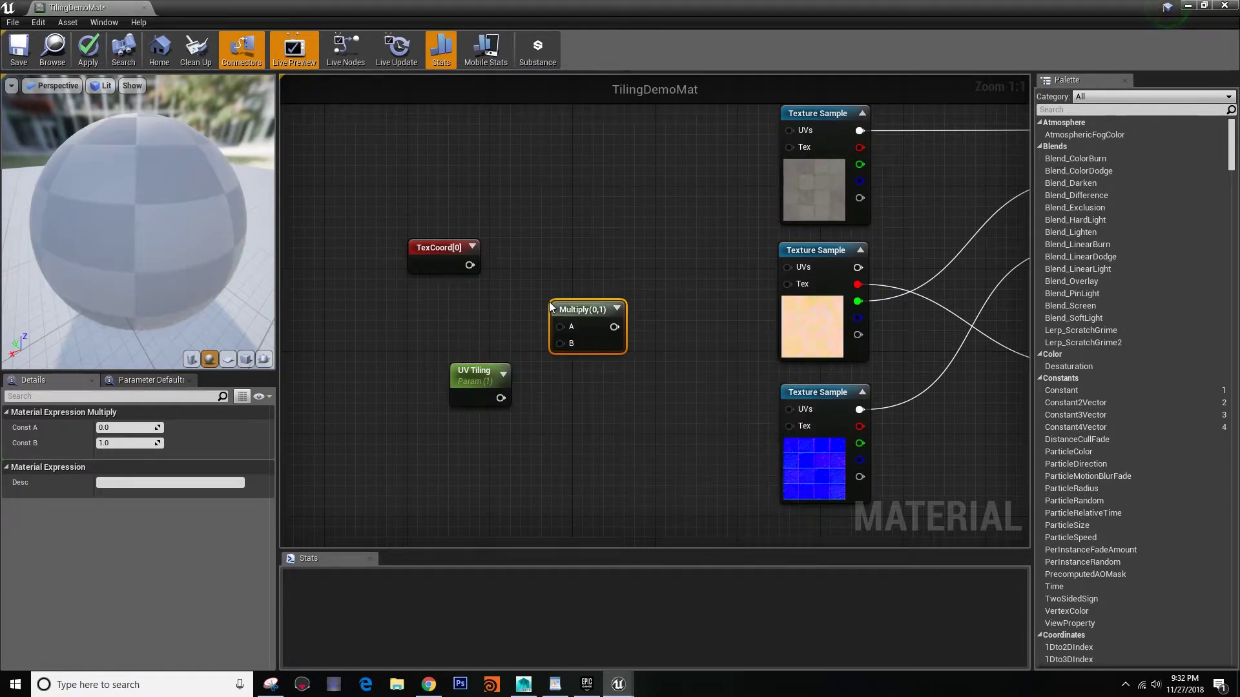
pyautogui.moveTo(470, 264); pyautogui.dragTo(559, 327)
pyautogui.moveTo(500, 398); pyautogui.dragTo(571, 333)
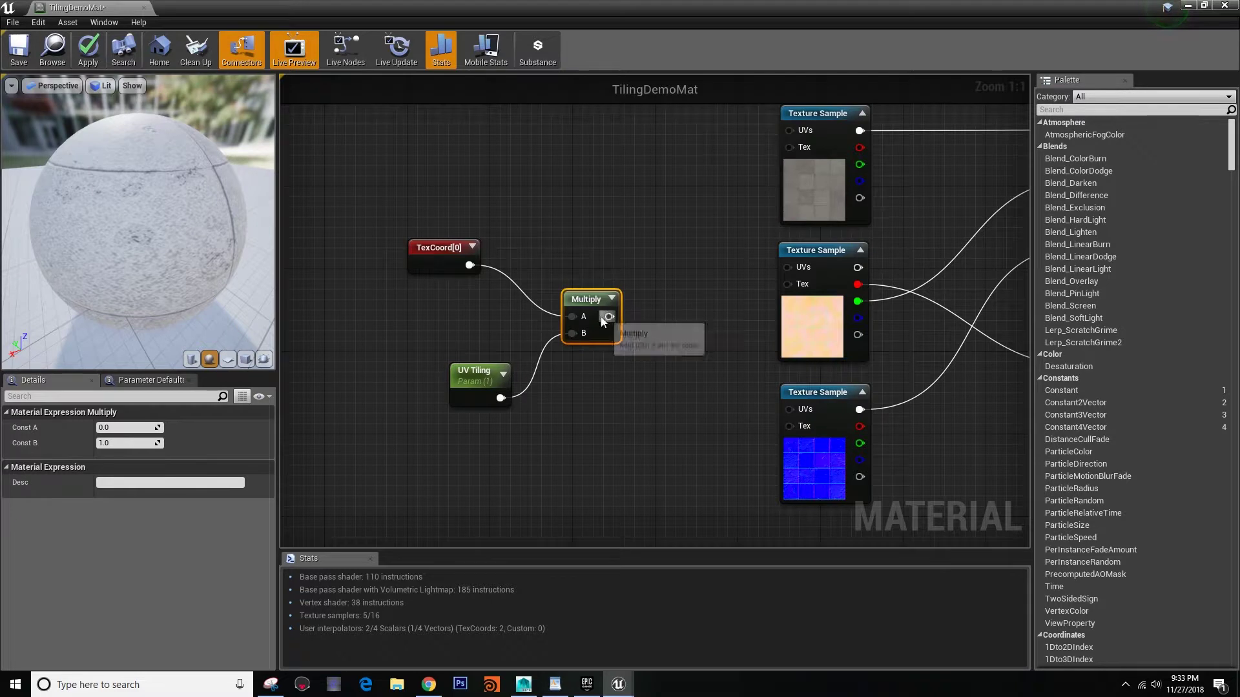
# Step: Connect the Multiply output to the UVs of all three Texture Samples, and apply and save the material
pyautogui.moveTo(608, 317); pyautogui.dragTo(790, 133)
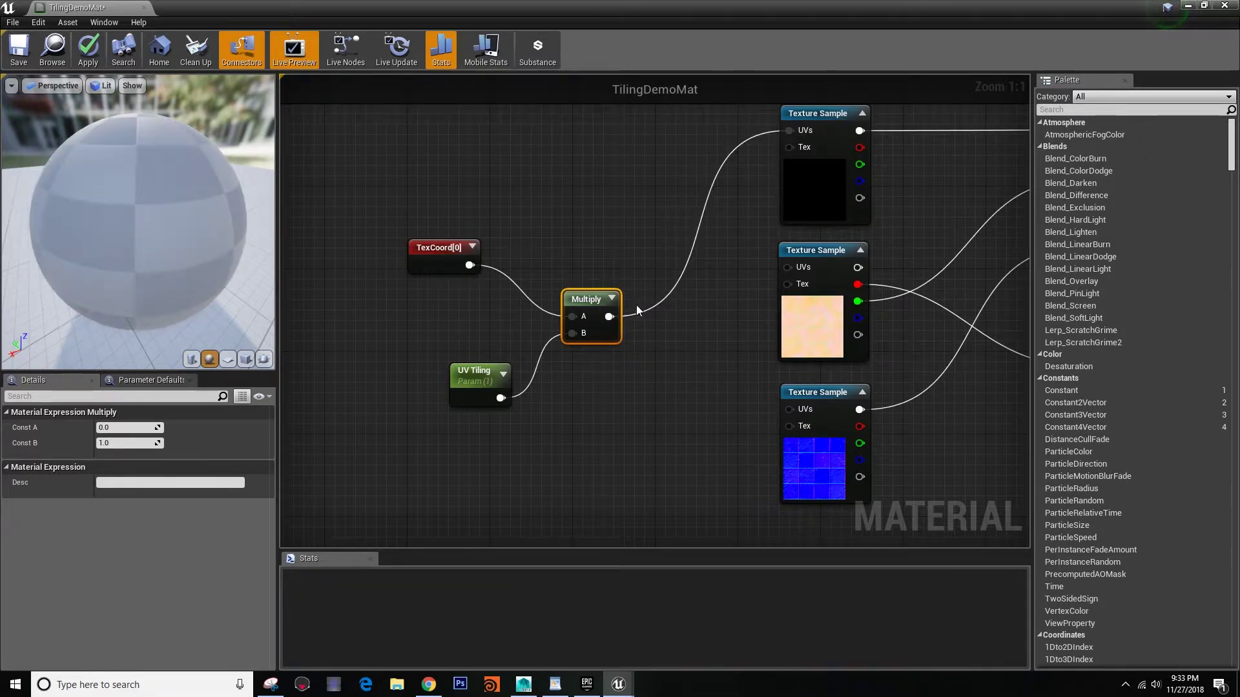
pyautogui.moveTo(609, 317); pyautogui.dragTo(788, 267)
pyautogui.moveTo(609, 317); pyautogui.dragTo(789, 408)
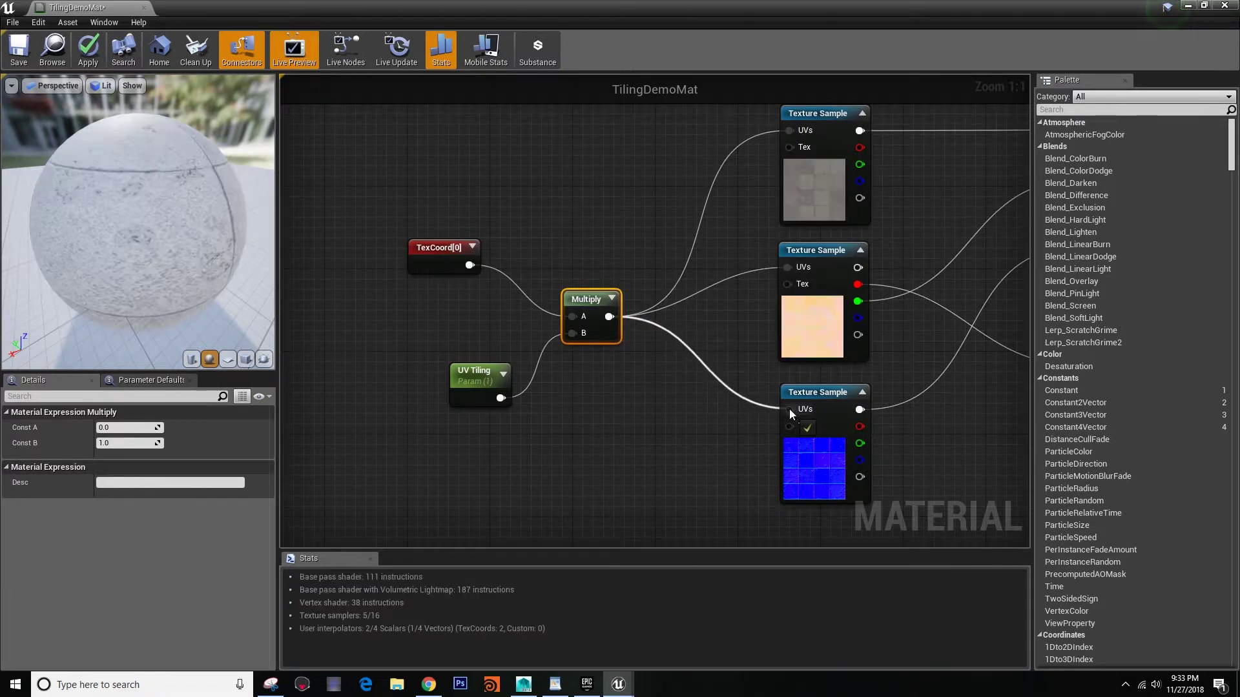
pyautogui.click(88, 53)
pyautogui.click(20, 51)
# Step: Open TilingDemoMat_Inst beside the level view, enable its UV Tiling parameter and set it to 2.0
pyautogui.moveTo(222, 6); pyautogui.dragTo(446, 499)
pyautogui.doubleClick(389, 444)
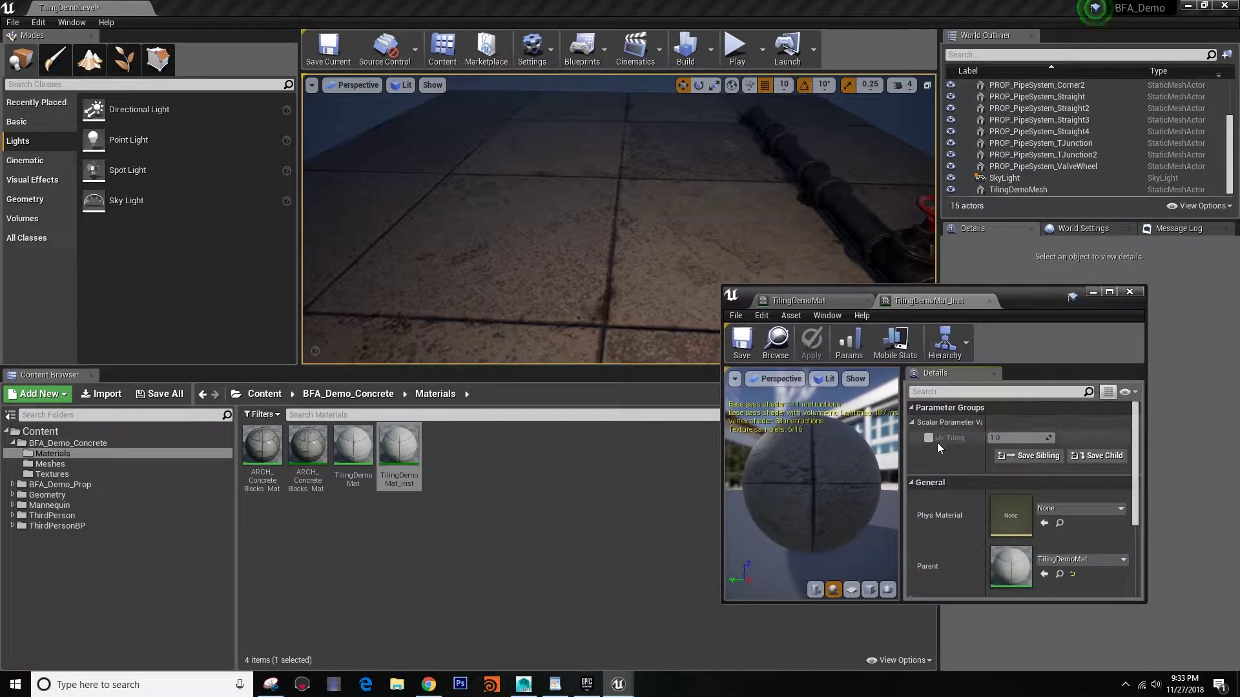
pyautogui.click(928, 439)
pyautogui.moveTo(517, 239); pyautogui.dragTo(587, 246, button='right')
pyautogui.scroll(-3, 517, 239)
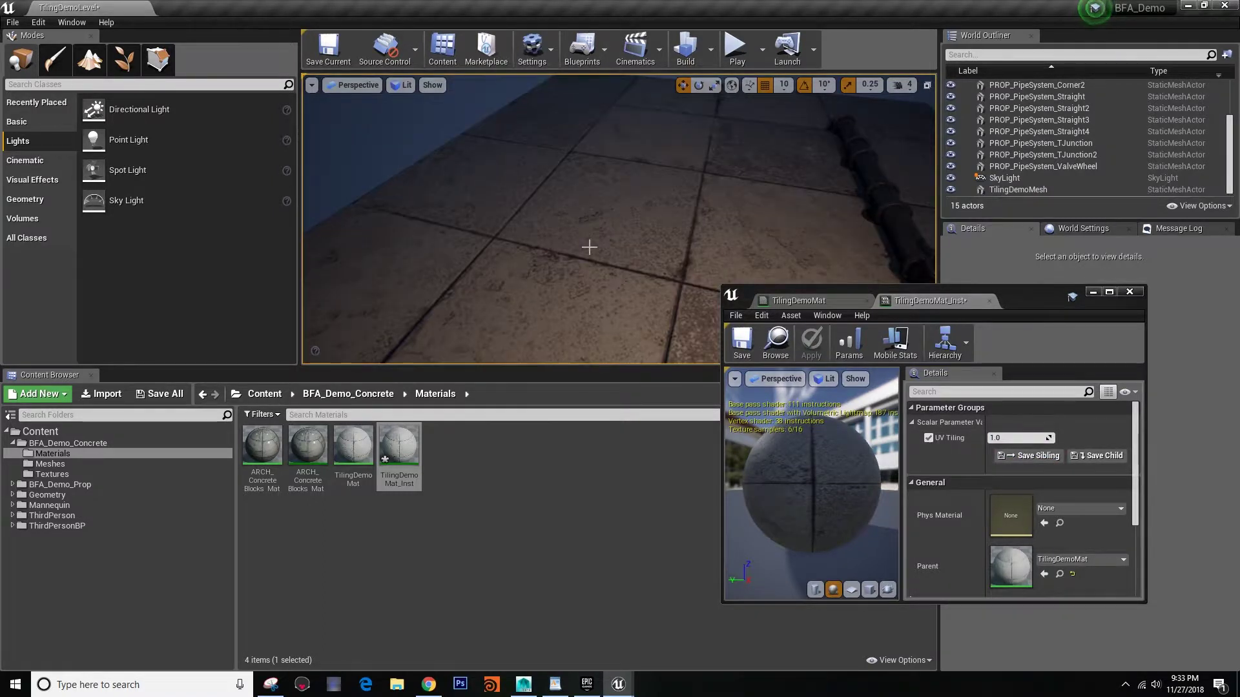
pyautogui.moveTo(722, 322); pyautogui.dragTo(747, 335)
pyautogui.press('Return')
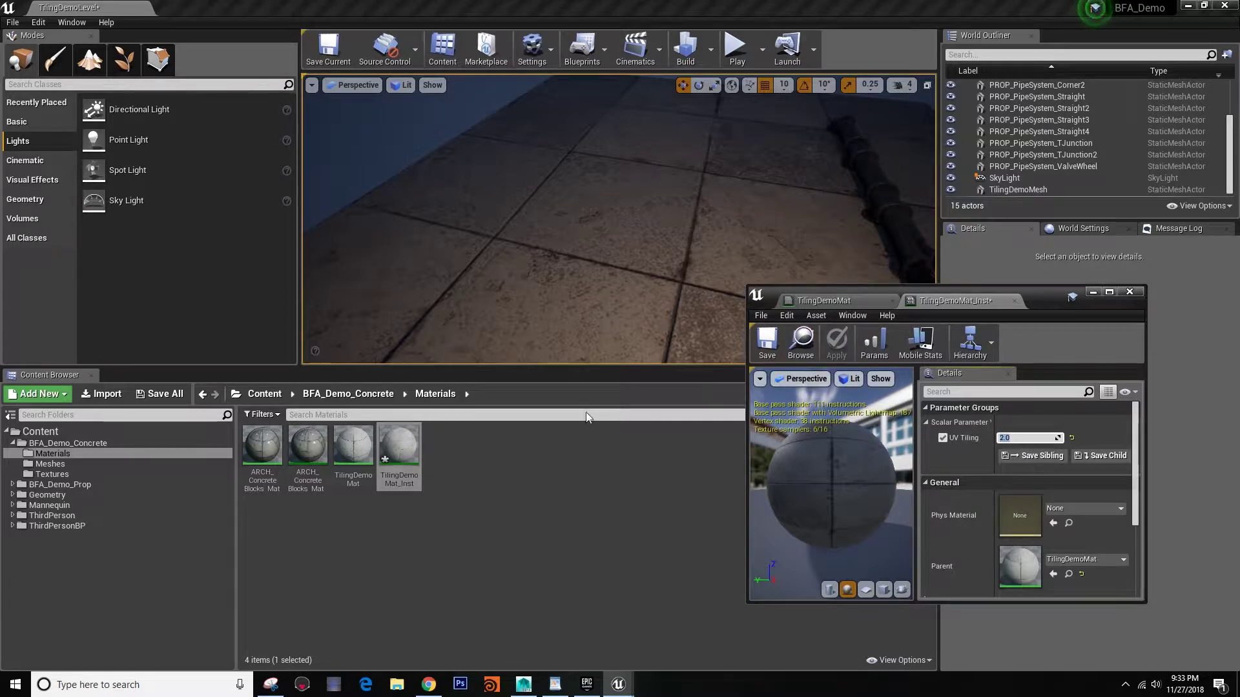
# Step: Assign TilingDemoMat_Inst to the floor and try UV Tiling at 1.0 and 2.0, ending at 3.0
pyautogui.moveTo(404, 450); pyautogui.dragTo(572, 188)
pyautogui.moveTo(602, 322); pyautogui.dragTo(698, 322, button='right')
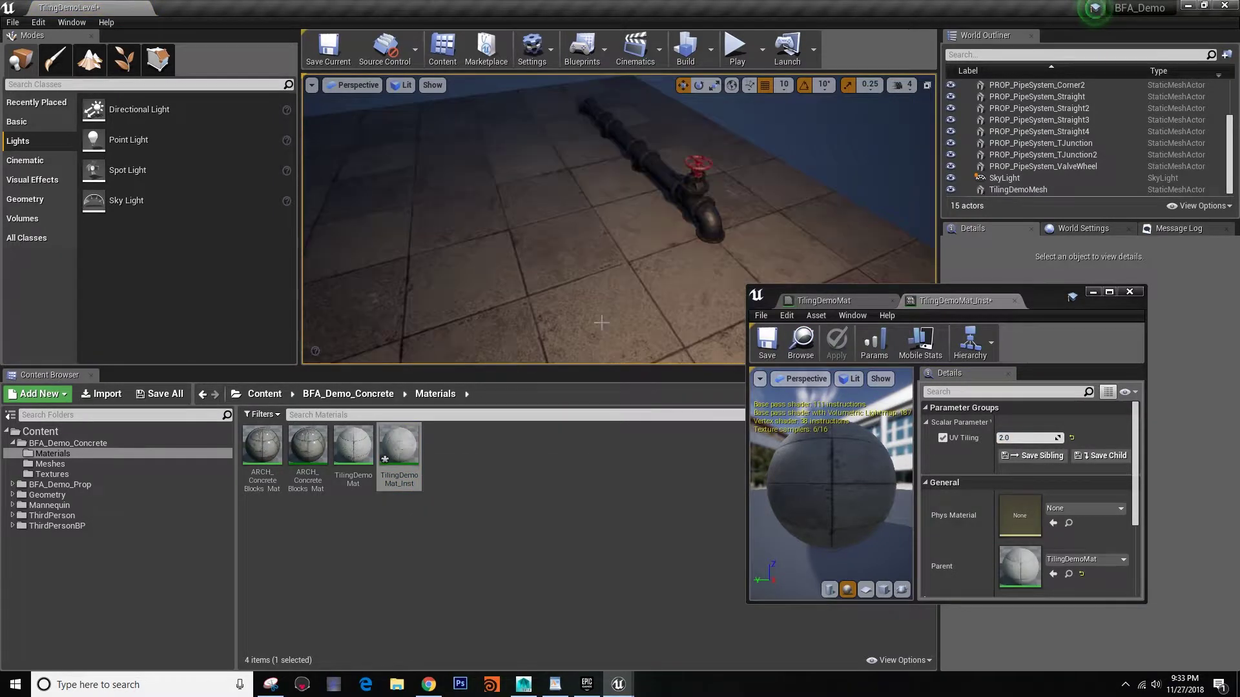
pyautogui.click(1031, 438)
pyautogui.write('1')
pyautogui.press('Return')
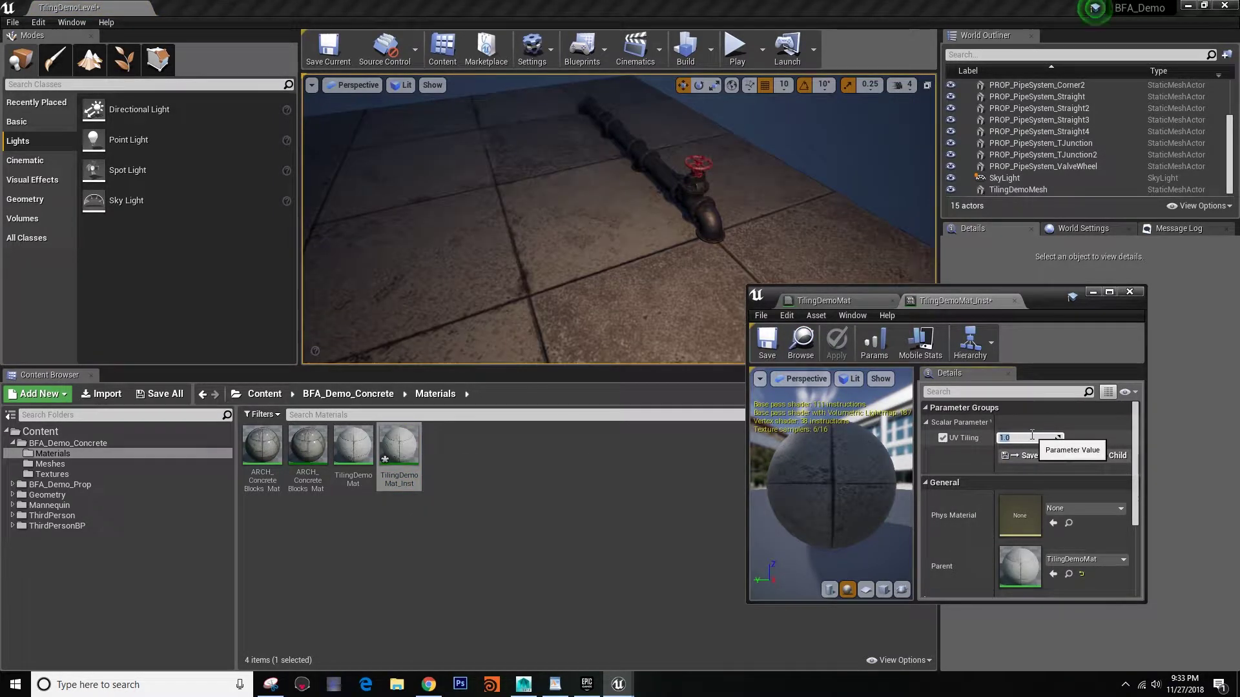
pyautogui.write('2')
pyautogui.press('Return')
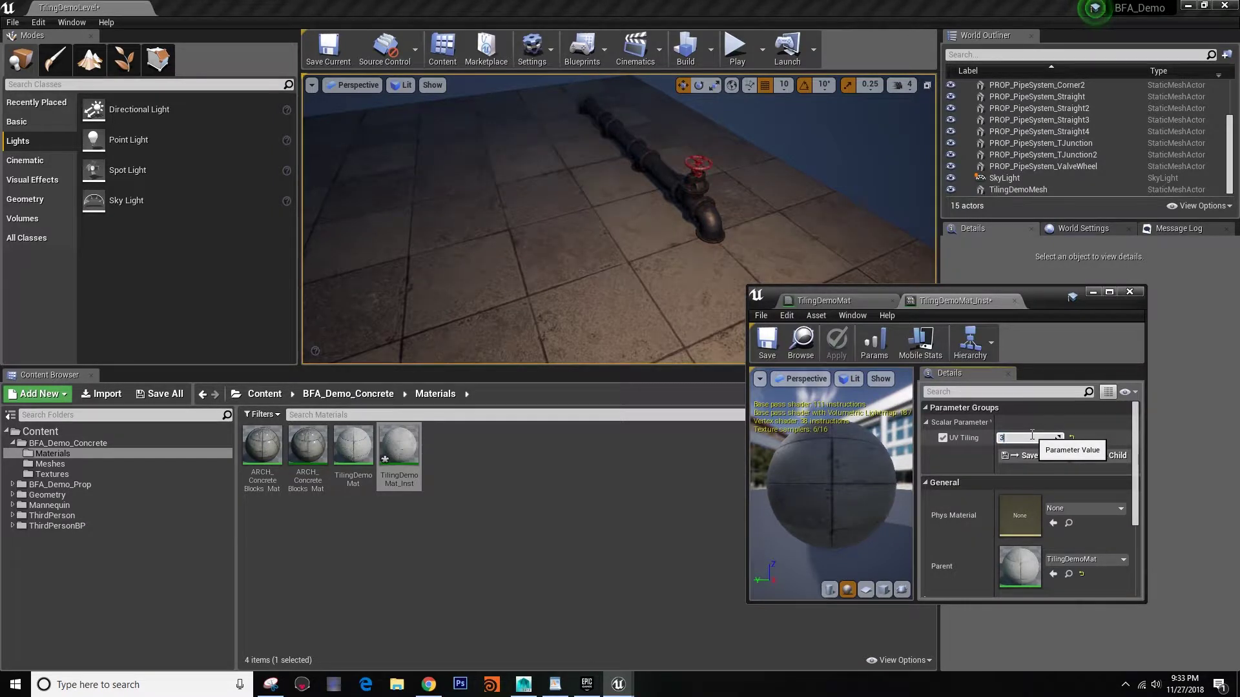
pyautogui.press('Return')
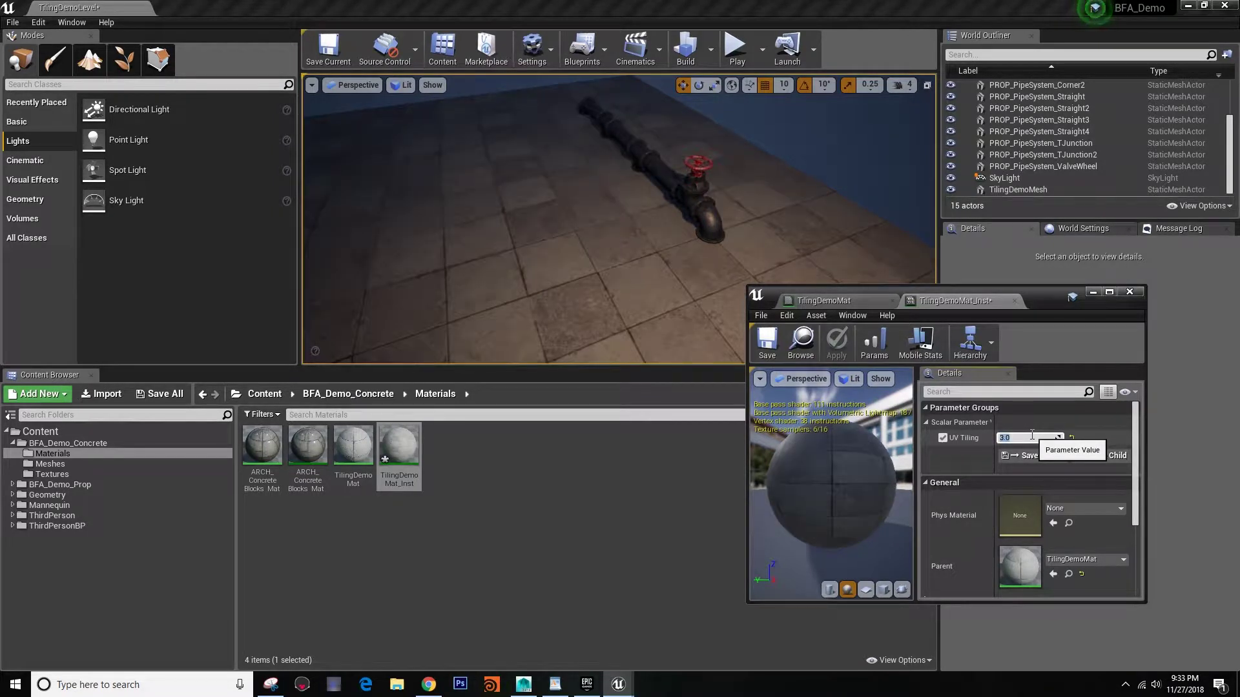
pyautogui.moveTo(606, 255); pyautogui.dragTo(568, 274, button='right')
# Step: Return to the full-size TilingDemoMat graph and move the UV Tiling parameter closer beneath the TexCoord node
pyautogui.click(822, 301)
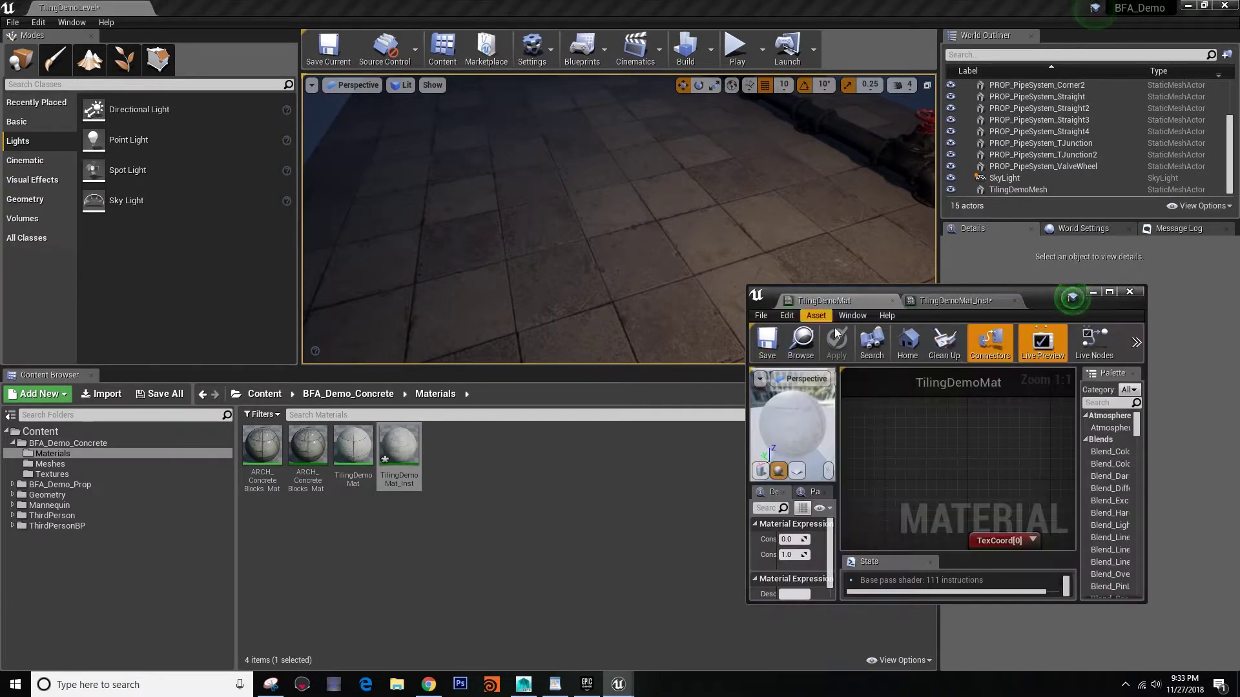
pyautogui.doubleClick(1041, 293)
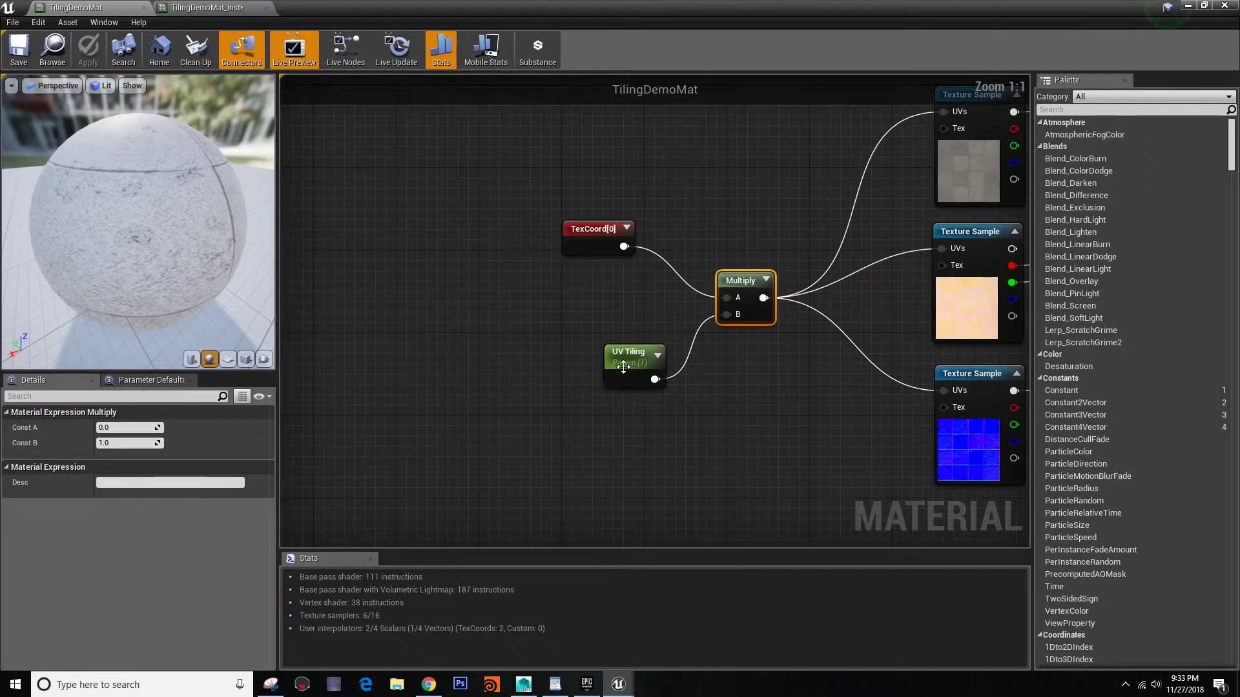
pyautogui.moveTo(616, 371); pyautogui.dragTo(586, 387)
pyautogui.moveTo(587, 388); pyautogui.dragTo(541, 284, button='right')
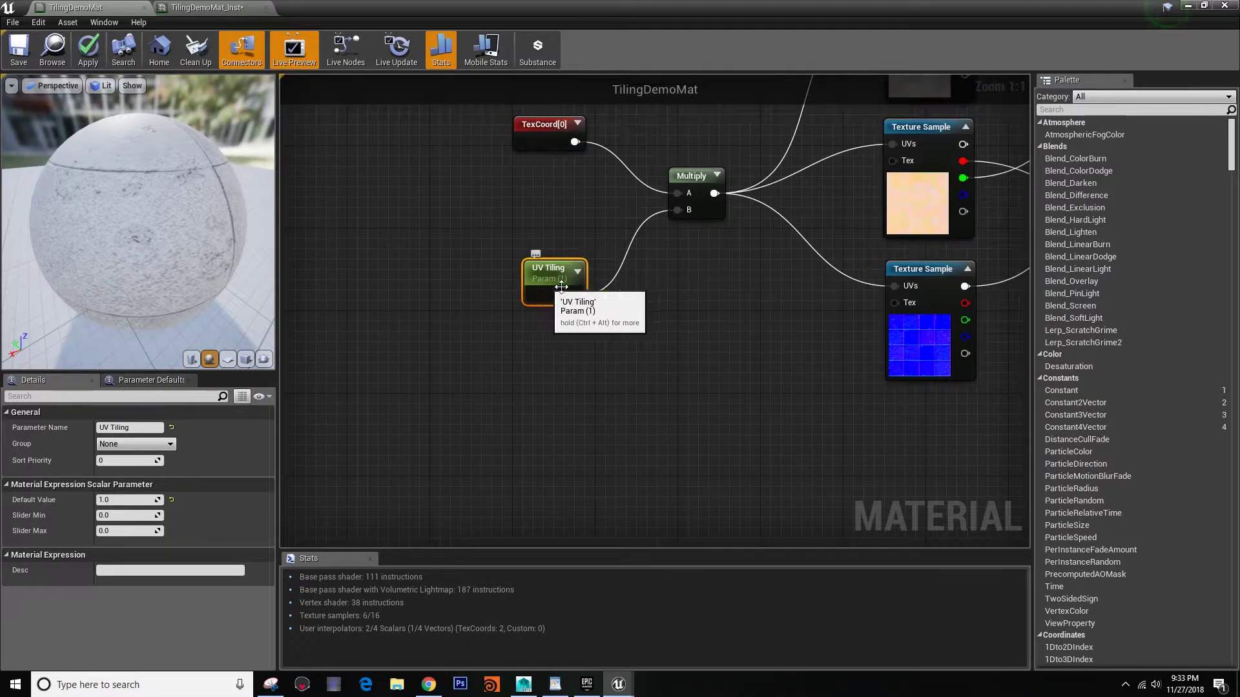
pyautogui.moveTo(615, 297); pyautogui.dragTo(669, 320, button='right')
pyautogui.moveTo(604, 295); pyautogui.dragTo(605, 255)
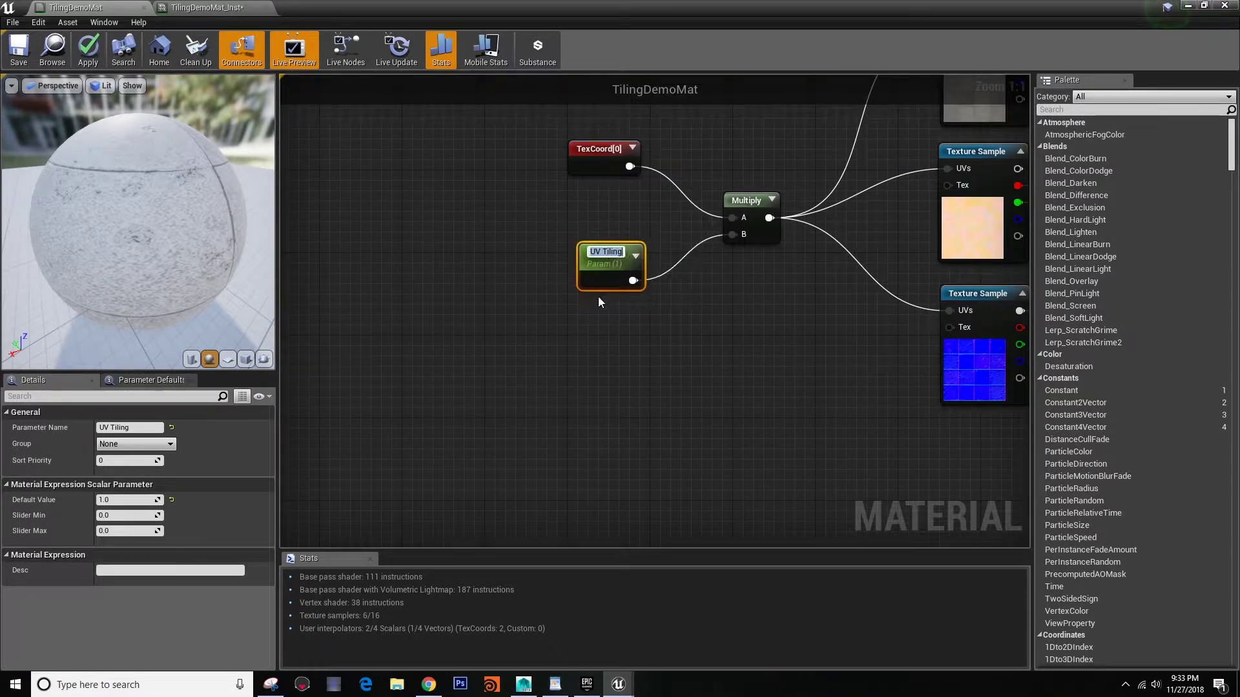
pyautogui.click(601, 286)
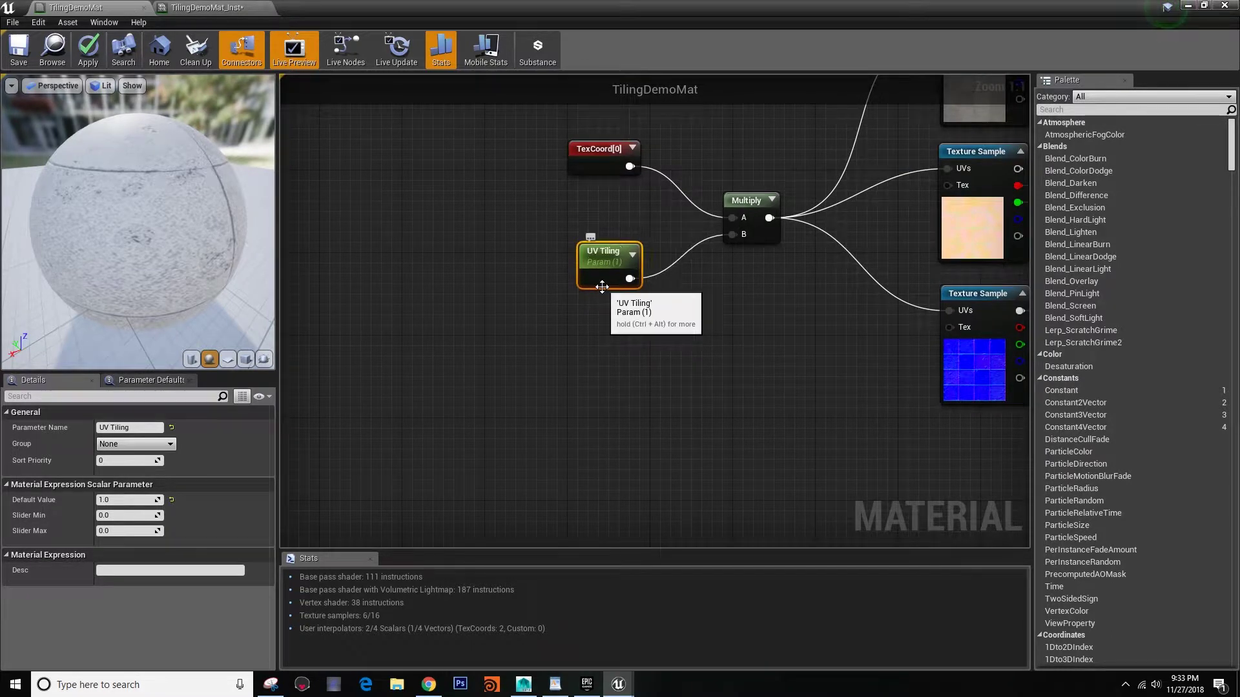
pyautogui.moveTo(609, 275)
pyautogui.mouseDown()
pyautogui.moveTo(601, 256)
pyautogui.moveTo(598, 265)
pyautogui.mouseUp()
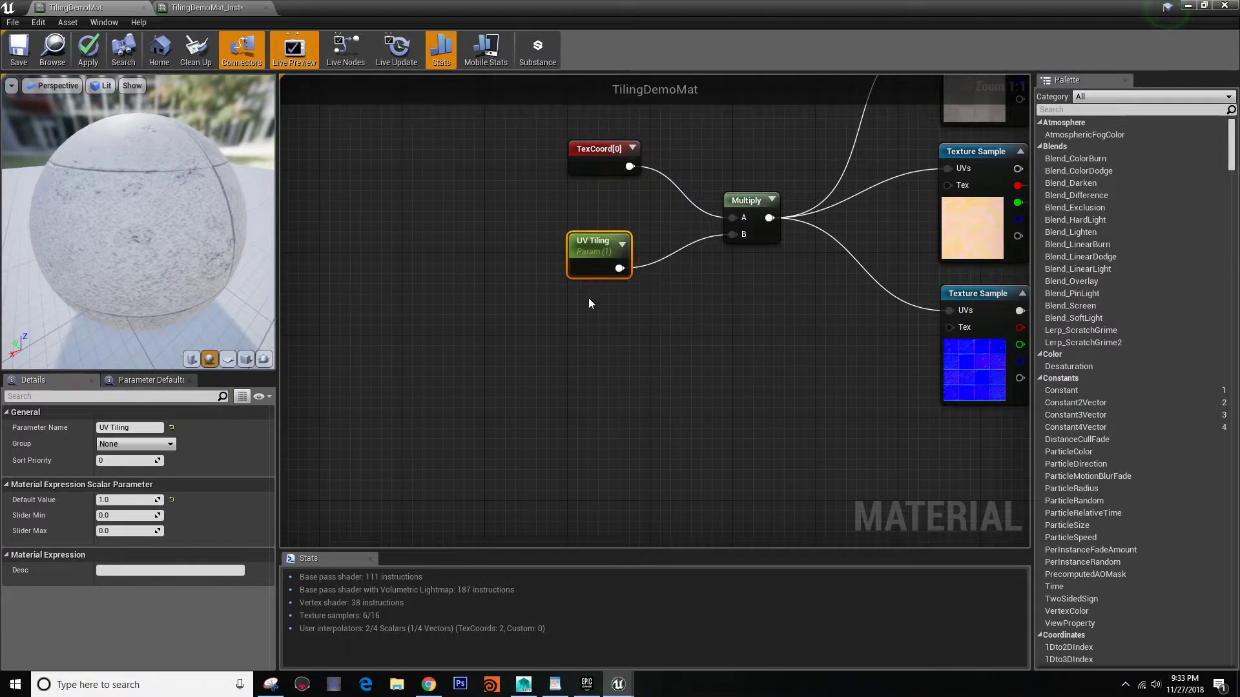
# Step: Duplicate the UV Tiling parameter beneath itself and rename the original parameter U Tiling
pyautogui.hotkey('ctrl', 'w')
pyautogui.moveTo(622, 315); pyautogui.dragTo(591, 315)
pyautogui.click(592, 242)
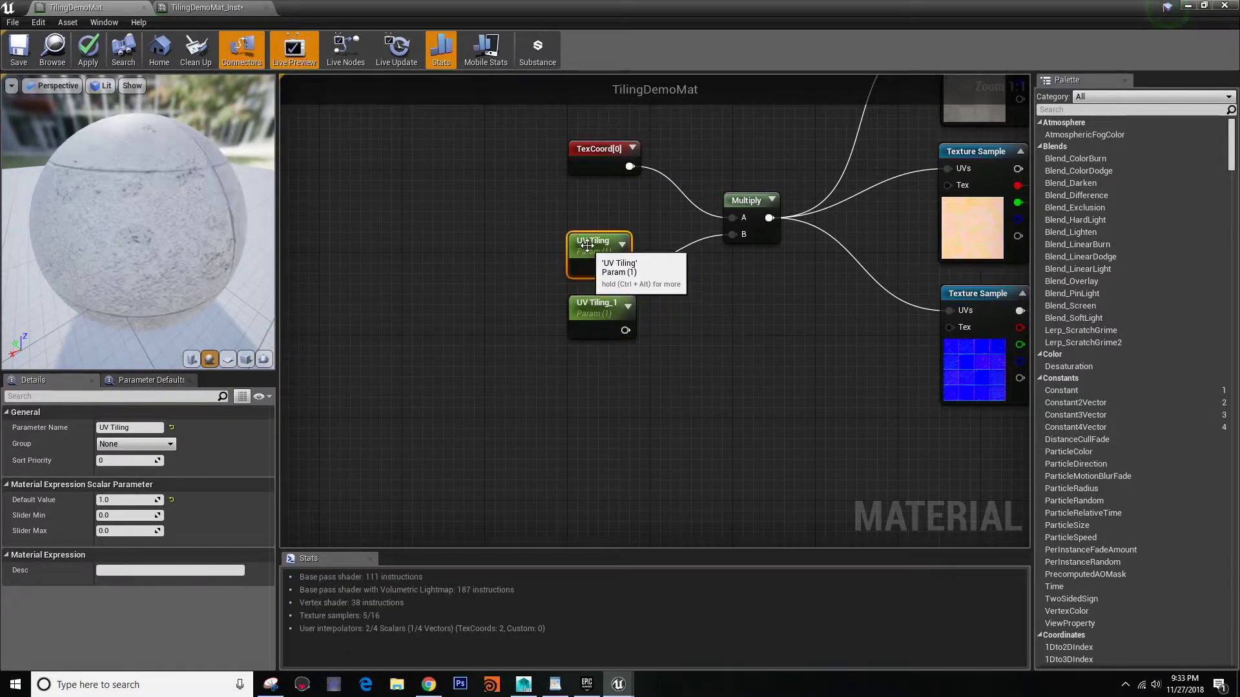
pyautogui.click(592, 241)
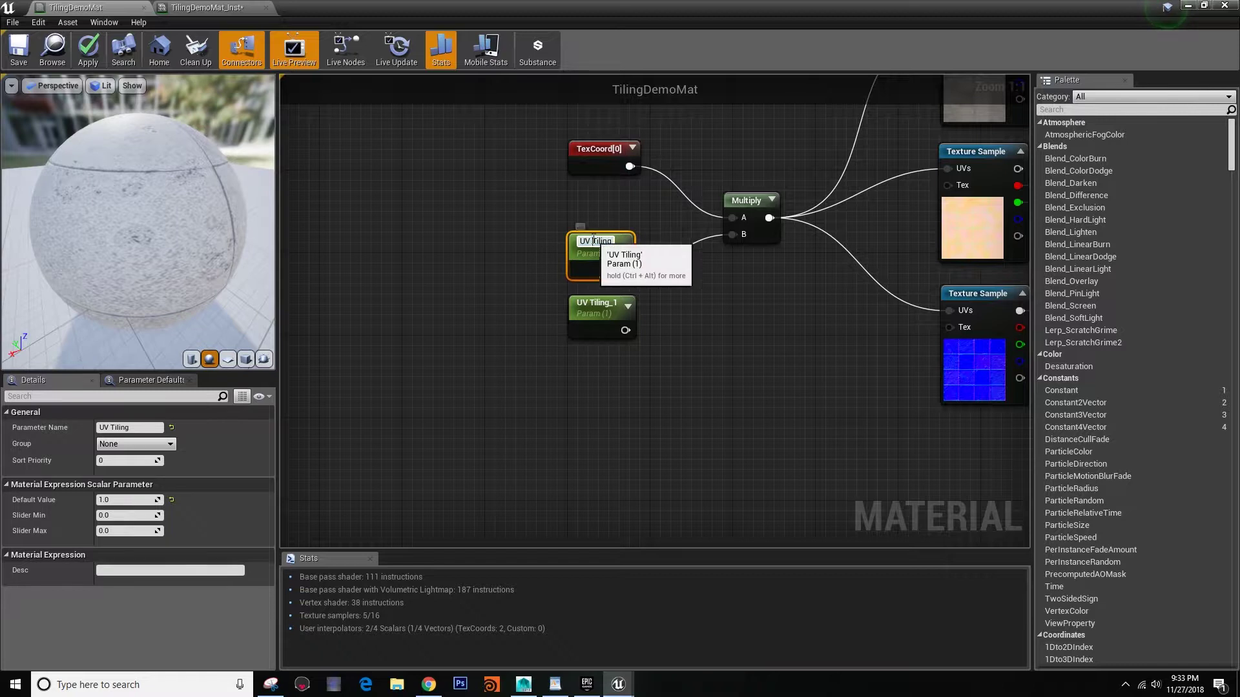
pyautogui.write('U Tiling')
pyautogui.press('Return')
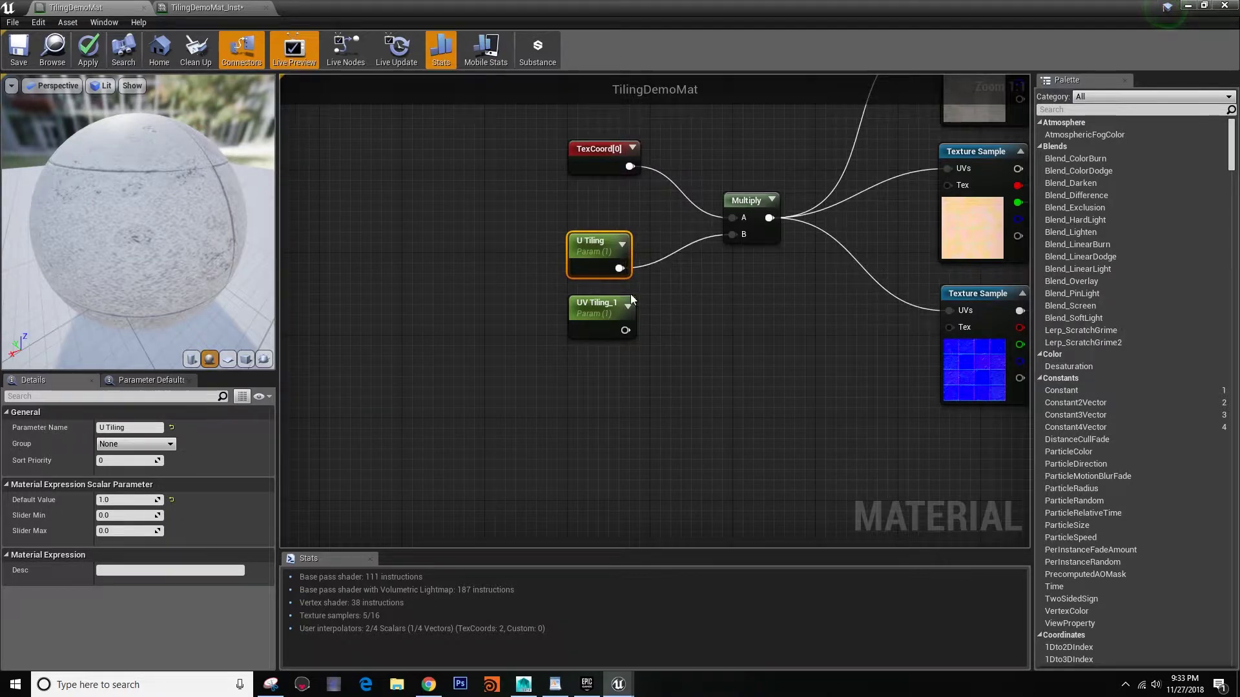
# Step: Rename the duplicated tiling parameter V Tiling and clear the node selection
pyautogui.click(594, 304)
pyautogui.doubleClick(594, 304)
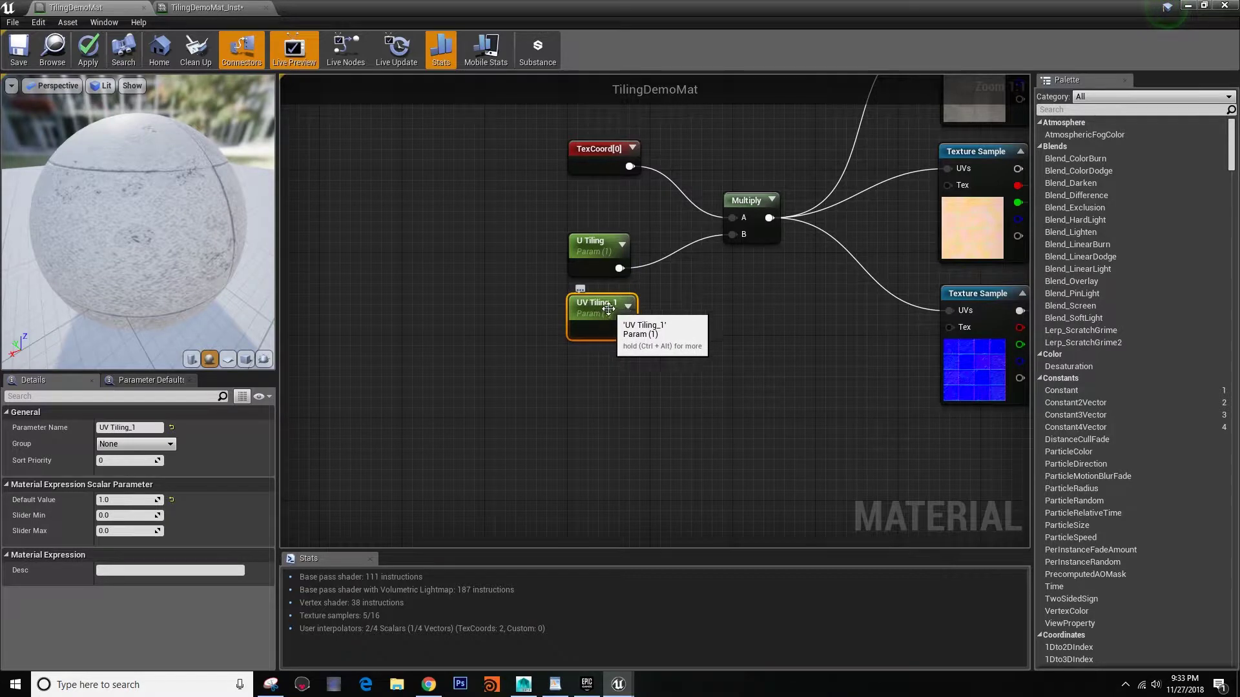
pyautogui.write('V')
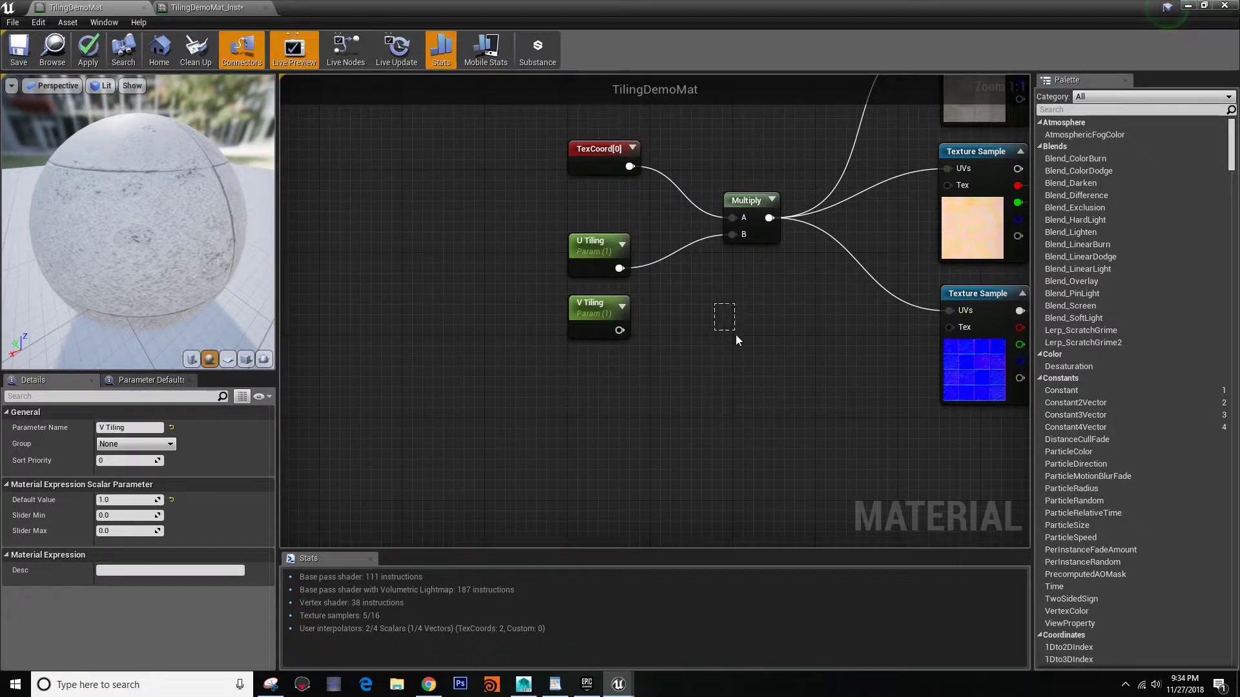
pyautogui.moveTo(738, 340); pyautogui.dragTo(736, 339)
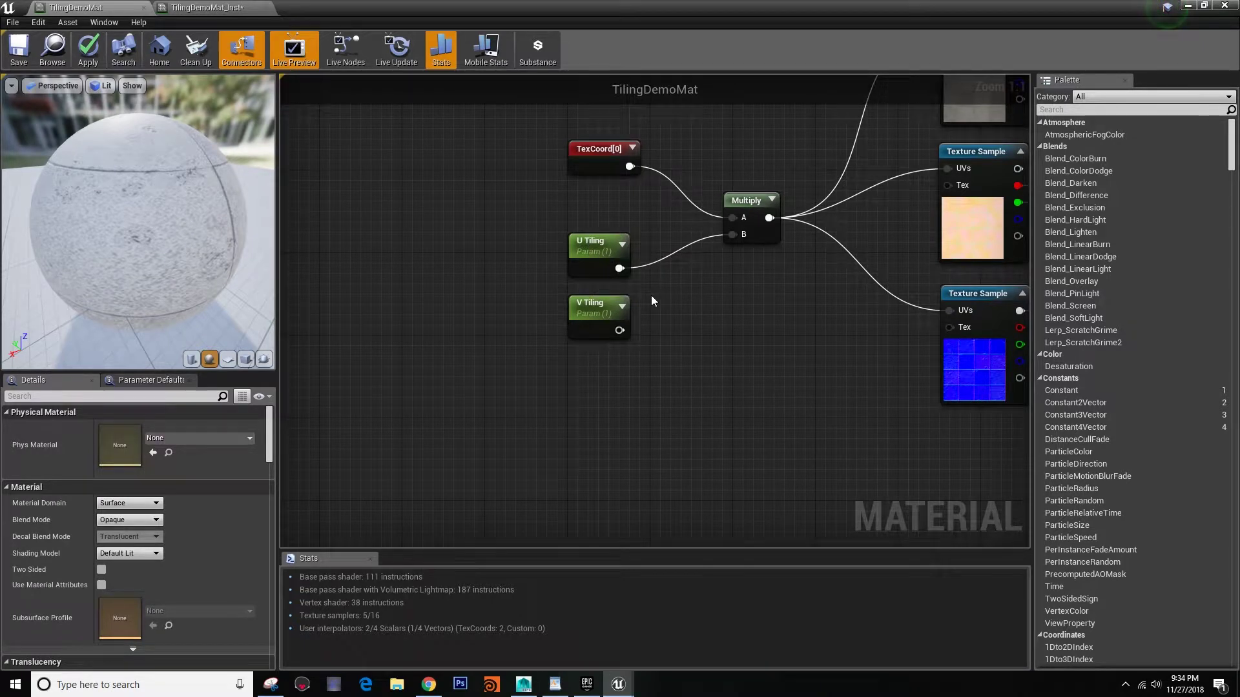
# Step: Add an AppendVector node beside the parameters, with U Tiling connected to A and V Tiling connected to B
pyautogui.rightClick(693, 292)
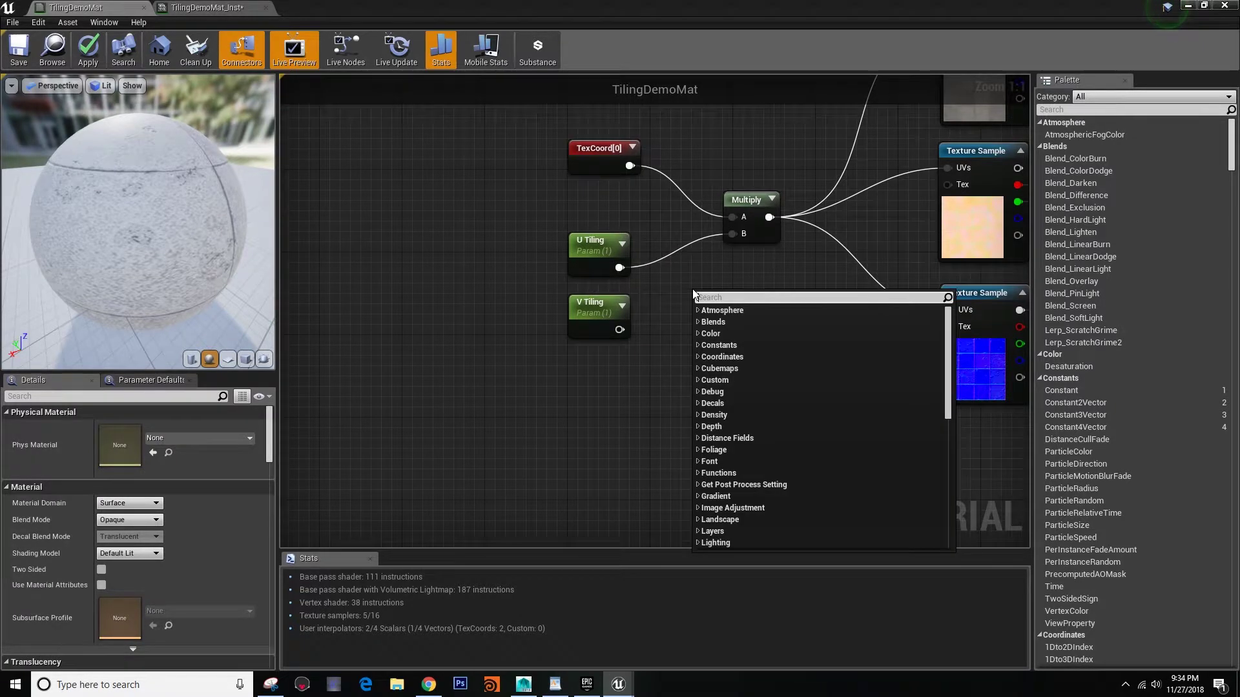
pyautogui.write('app')
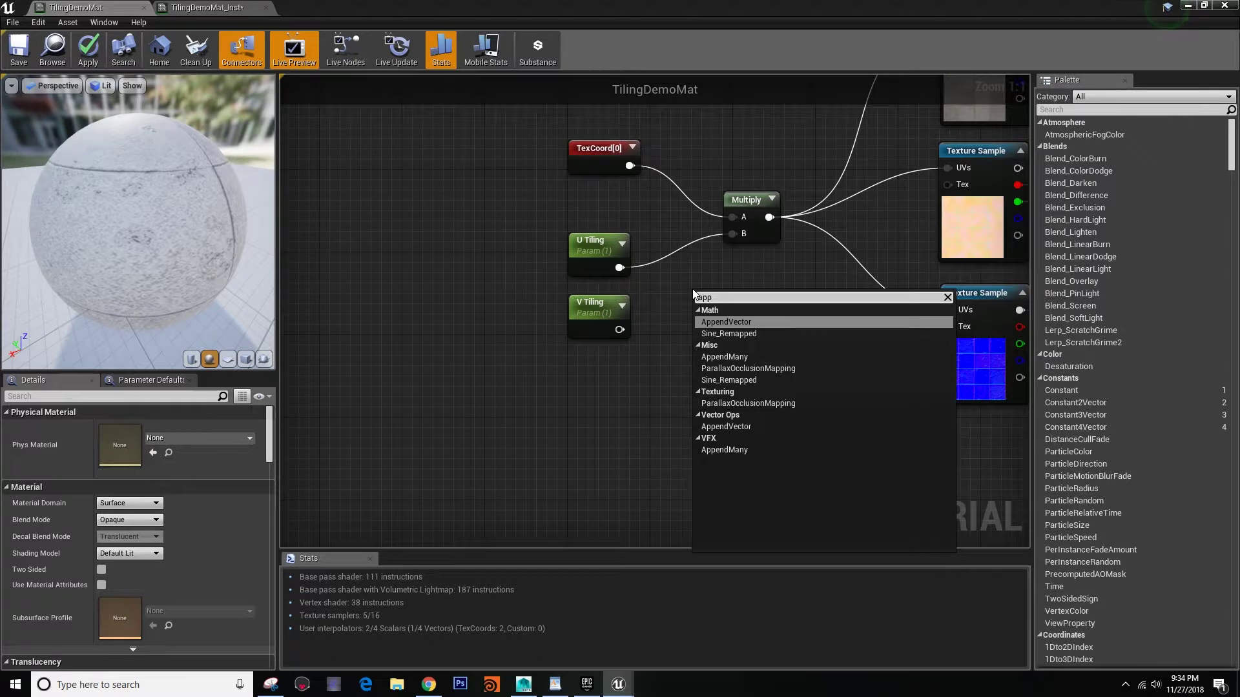
pyautogui.press('Return')
pyautogui.moveTo(621, 267); pyautogui.dragTo(702, 315)
pyautogui.moveTo(618, 331); pyautogui.dragTo(619, 331)
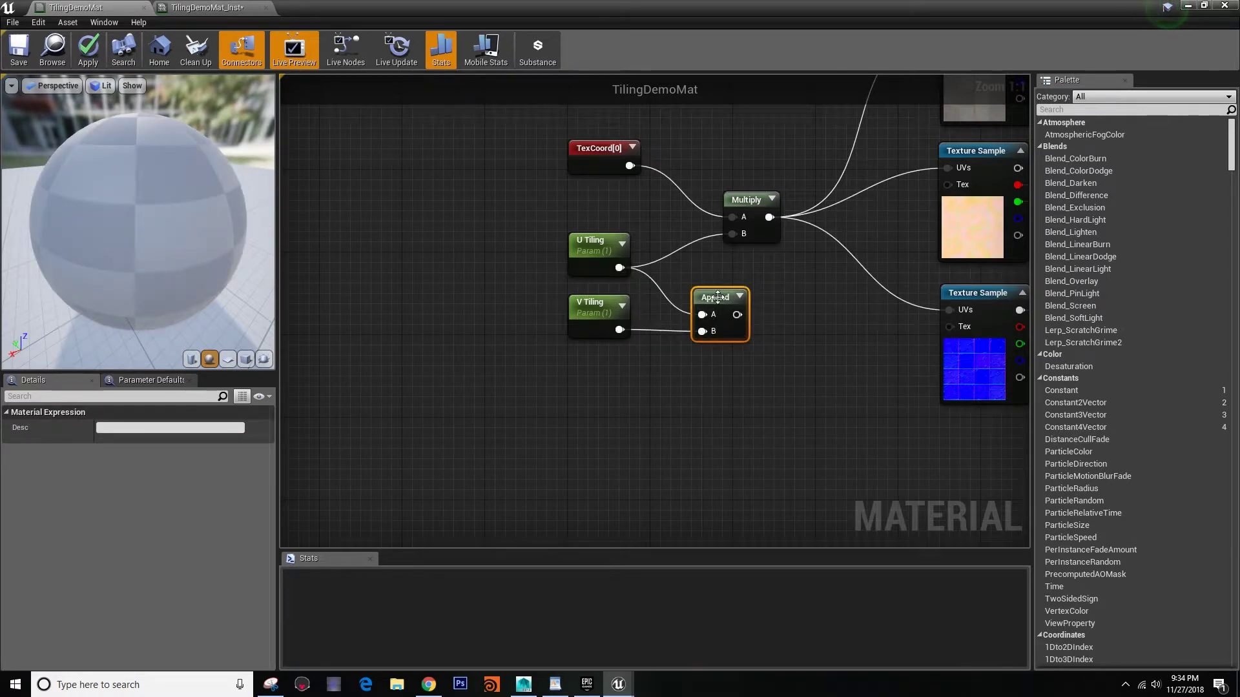
pyautogui.moveTo(716, 297); pyautogui.dragTo(684, 262)
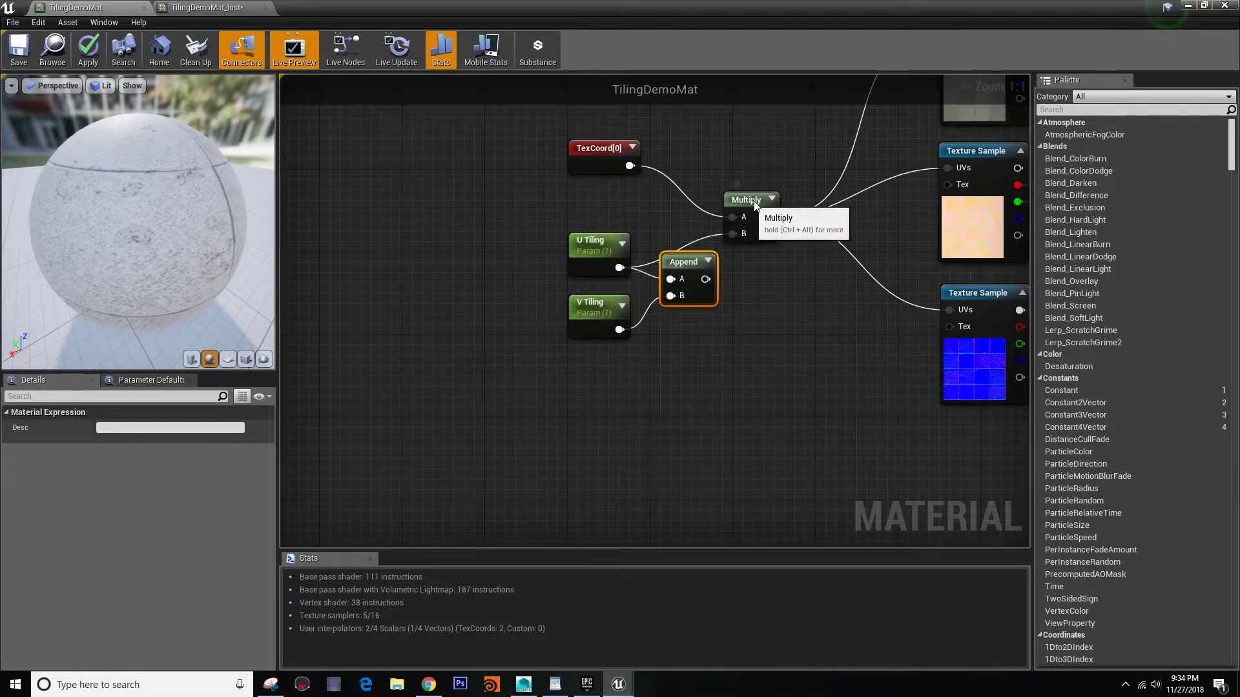
# Step: Make room beside the Multiply node, connect the Append output to its B input, and apply the material
pyautogui.moveTo(762, 210); pyautogui.dragTo(792, 210)
pyautogui.moveTo(705, 279); pyautogui.dragTo(770, 235)
pyautogui.moveTo(737, 244); pyautogui.dragTo(643, 272, button='right')
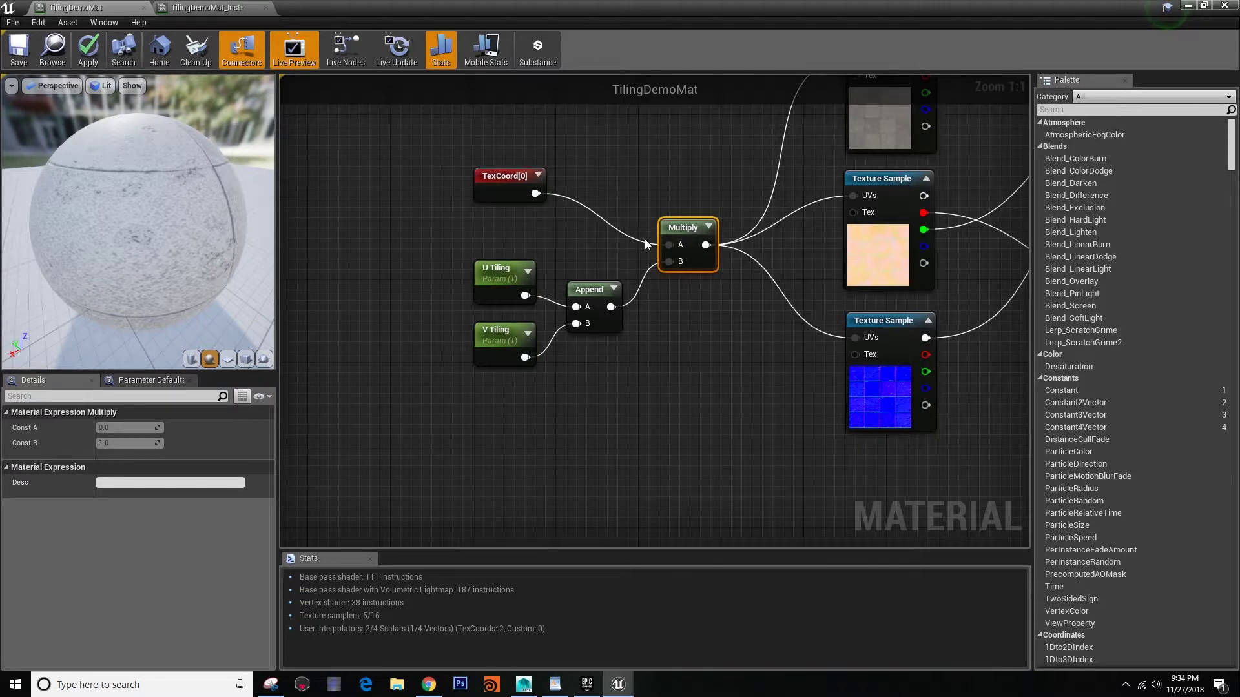
pyautogui.click(88, 50)
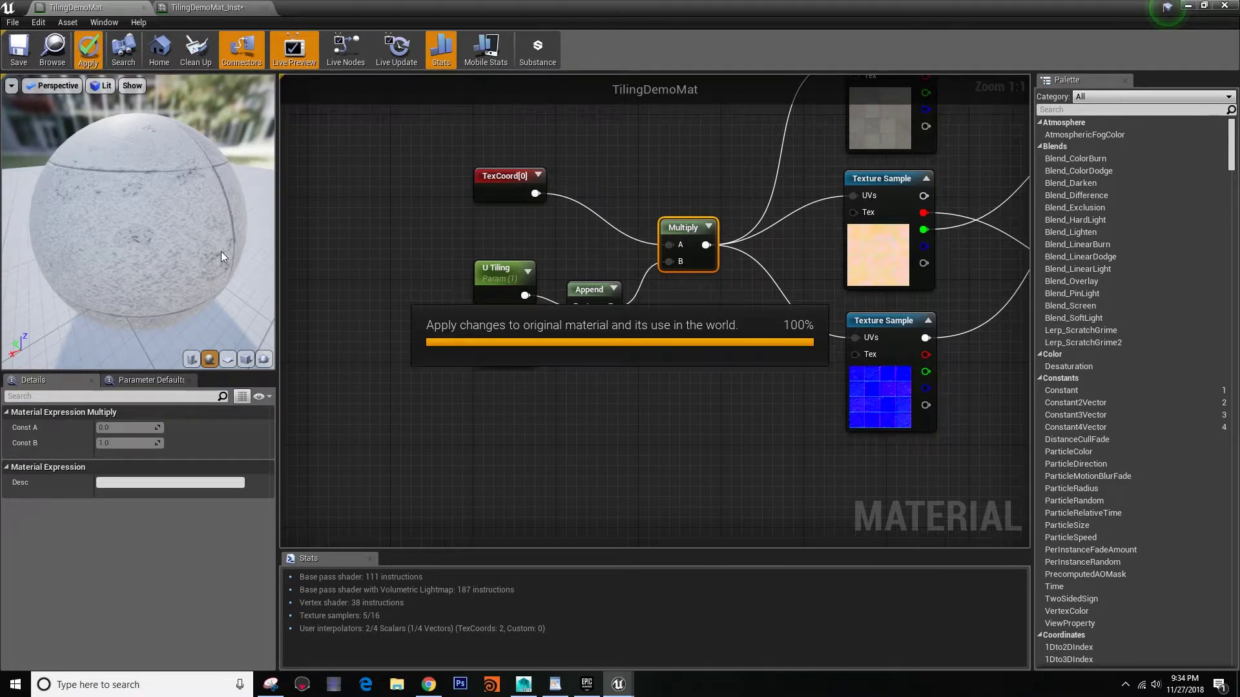
# Step: Show TilingDemoMat_Inst beside the level view, enable its V Tiling parameter and set it to 3.0
pyautogui.click(204, 7)
pyautogui.moveTo(607, 7); pyautogui.dragTo(935, 326)
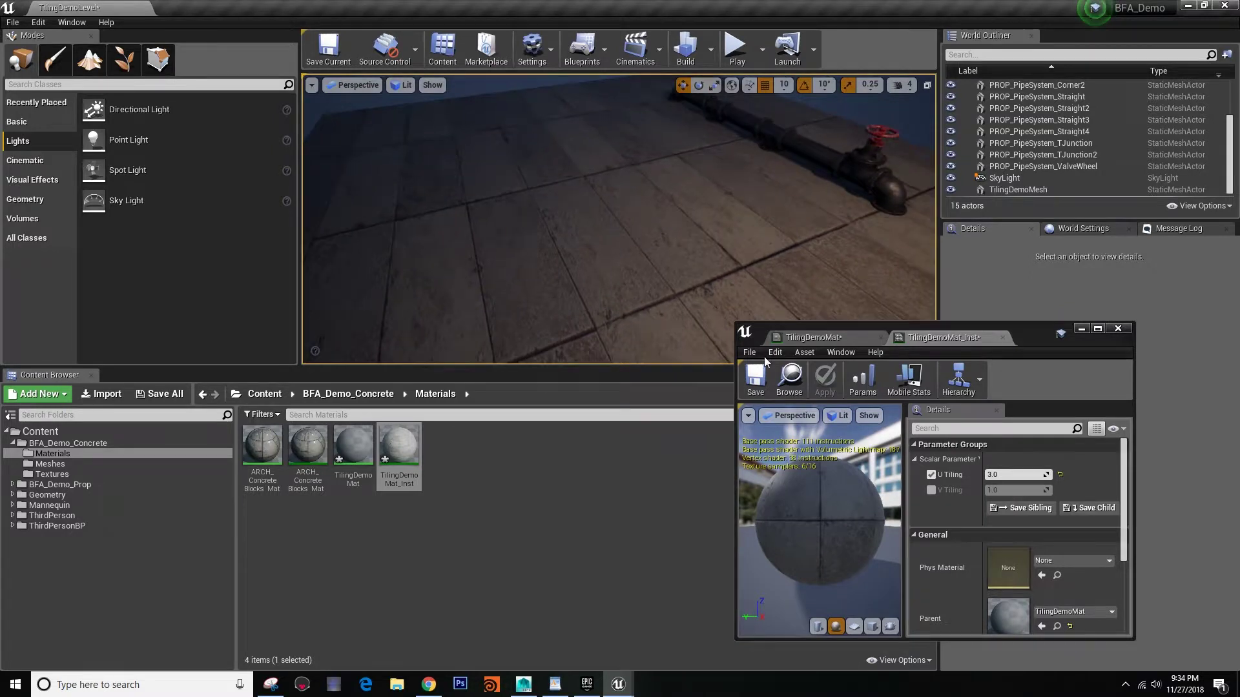
pyautogui.click(930, 491)
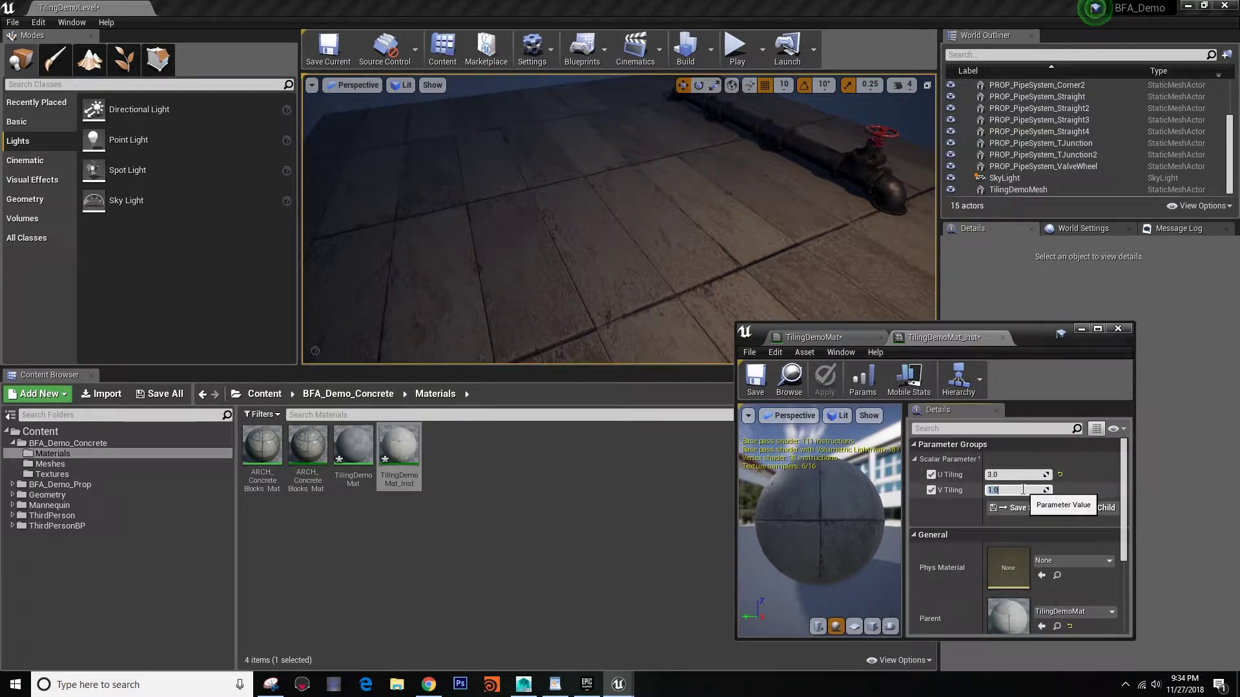
pyautogui.click(1023, 490)
pyautogui.write('3')
pyautogui.press('Return')
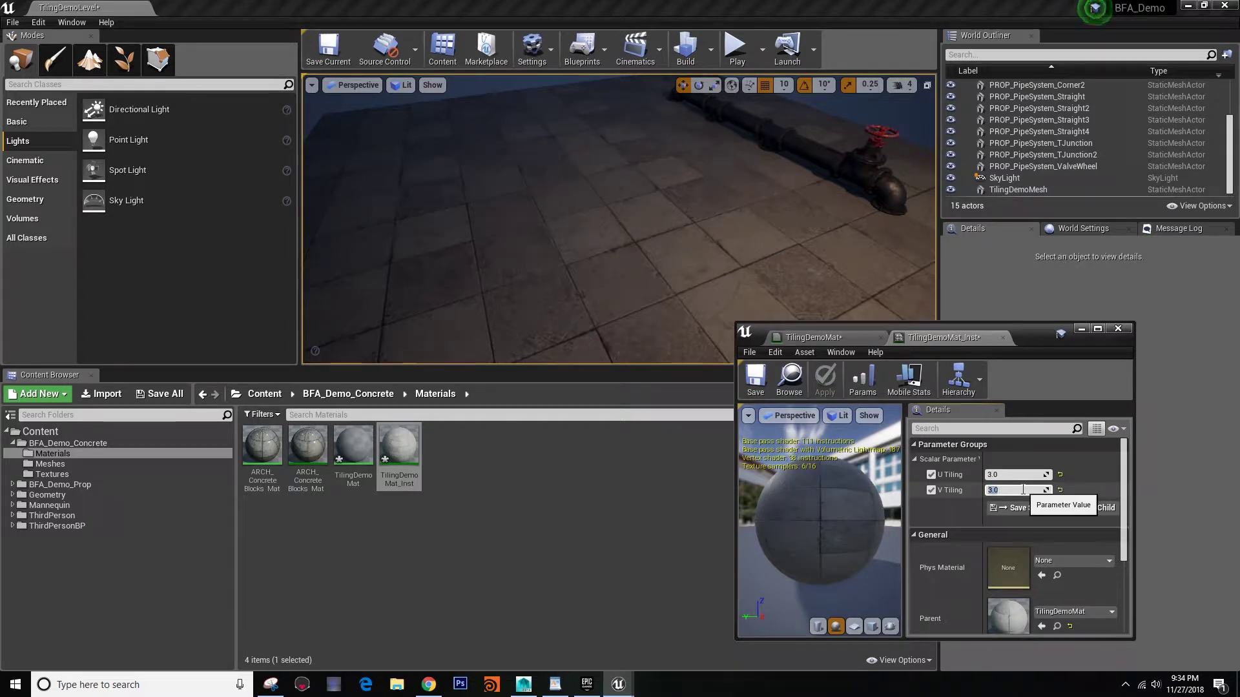
# Step: Set V Tiling to 2.0 in TilingDemoMat_Inst and try U Tiling at 100 and 0
pyautogui.press('Return')
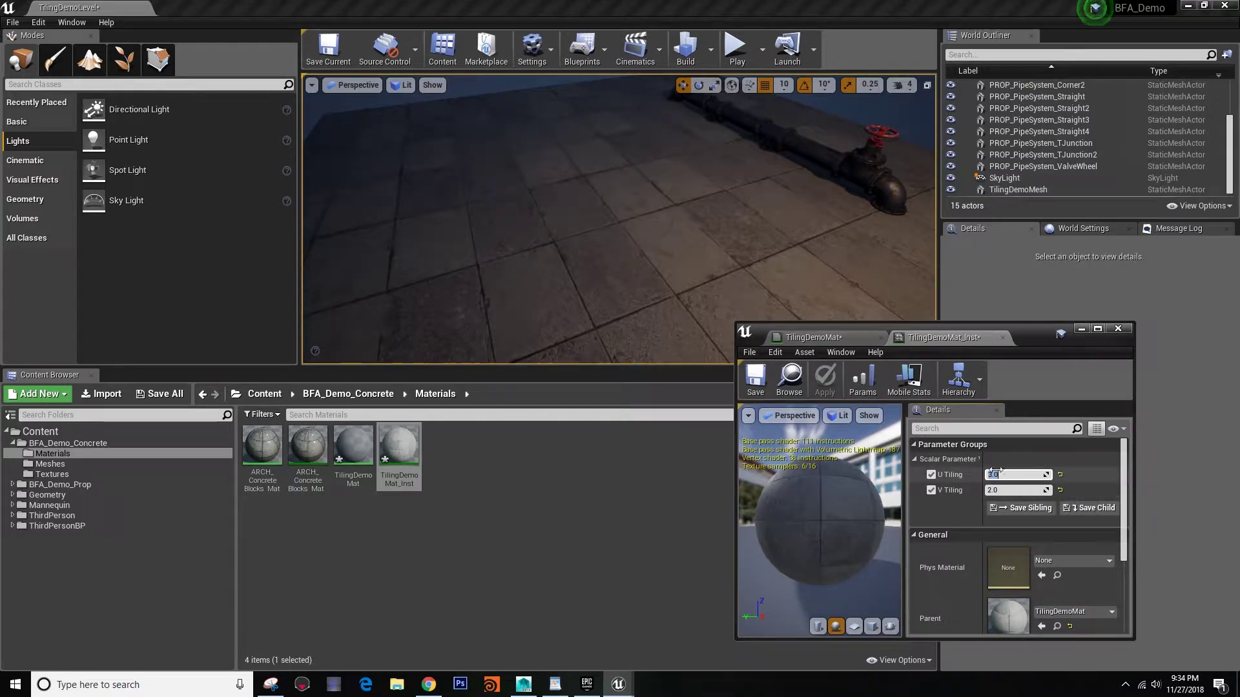
pyautogui.click(995, 473)
pyautogui.write('100')
pyautogui.press('Return')
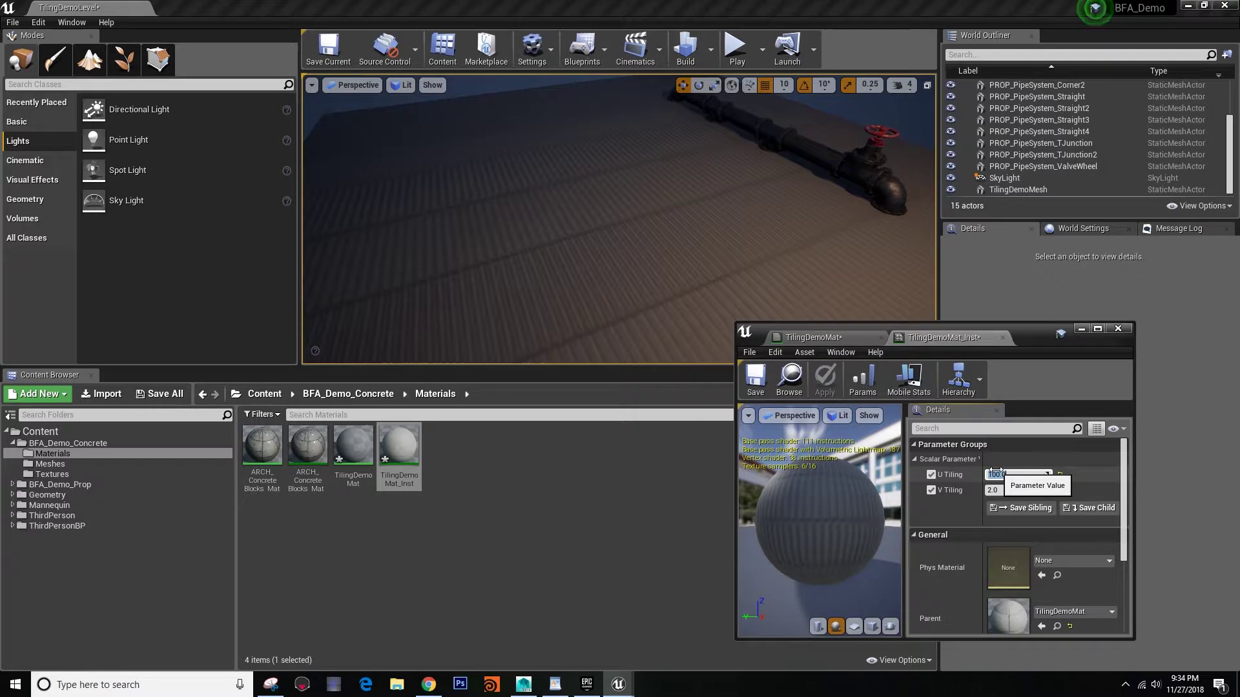
pyautogui.write('0')
pyautogui.press('Return')
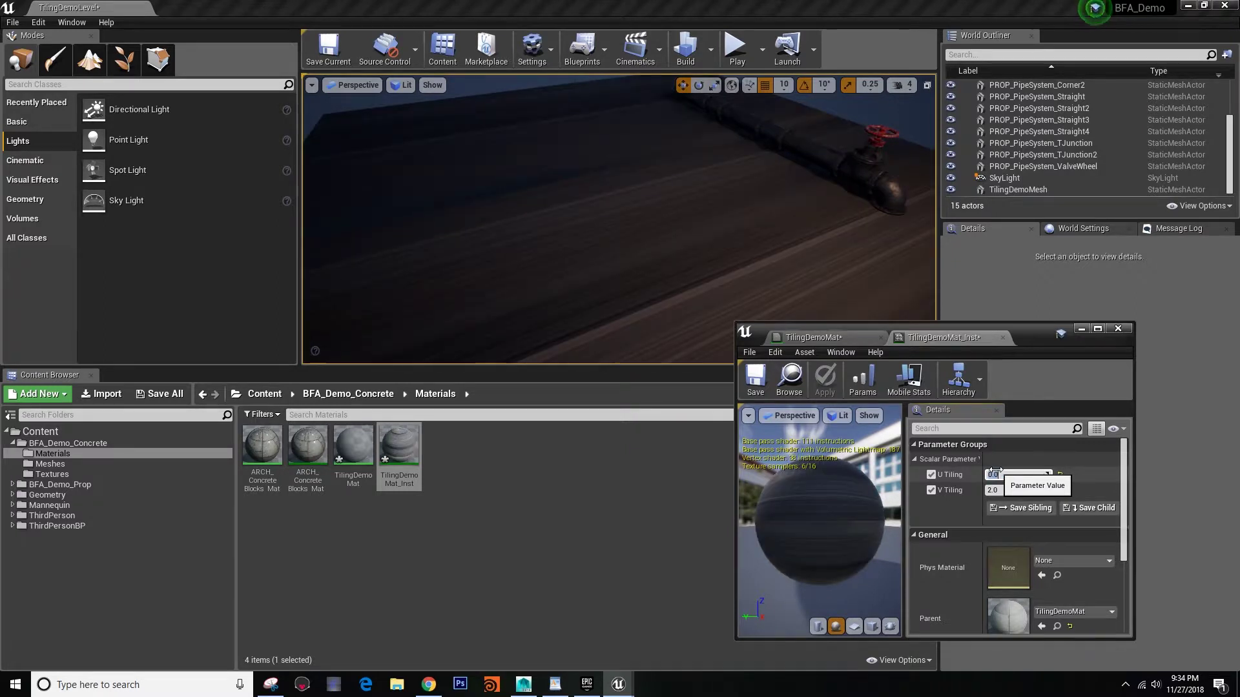
# Step: Try U Tiling at 1, reset it to its default once, and set it to 2.0
pyautogui.write('1')
pyautogui.press('Return')
pyautogui.write('2')
pyautogui.press('Return')
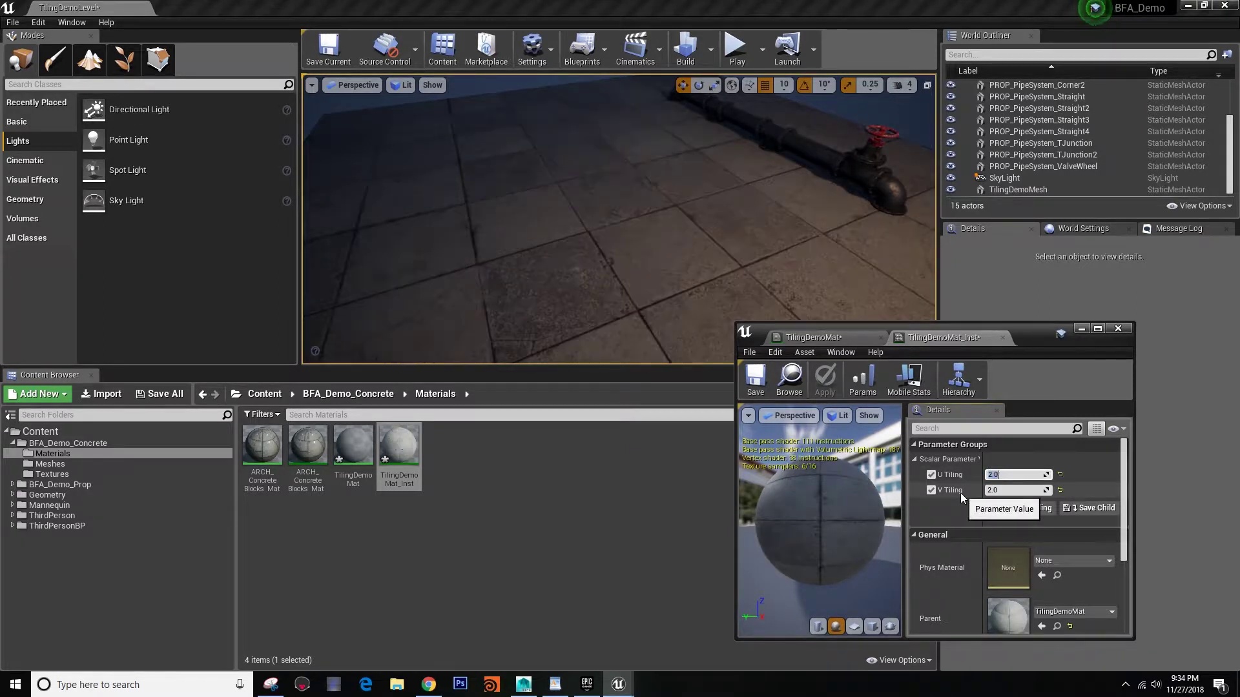
pyautogui.moveTo(1045, 476)
pyautogui.mouseDown()
pyautogui.moveTo(1059, 476)
pyautogui.moveTo(1021, 475)
pyautogui.mouseUp()
pyautogui.click(1059, 476)
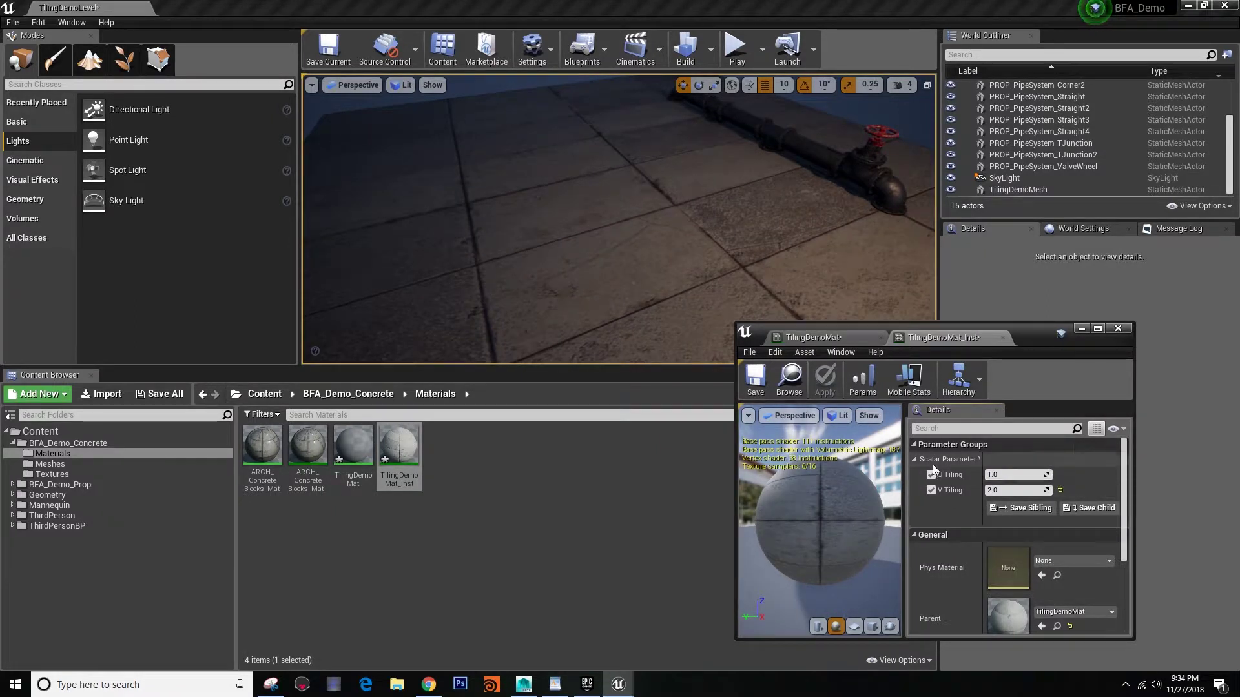
pyautogui.click(1009, 475)
pyautogui.press('Return')
# Step: Duplicate the floor mesh beside the original at Y 1200 and scale the copy to 0.5 along Y
pyautogui.moveTo(617, 200); pyautogui.dragTo(581, 219, button='right')
pyautogui.click(568, 208)
pyautogui.keyDown('alt'); pyautogui.moveTo(597, 218); pyautogui.dragTo(365, 210); pyautogui.keyUp('alt')
pyautogui.moveTo(364, 210); pyautogui.dragTo(544, 189, button='right')
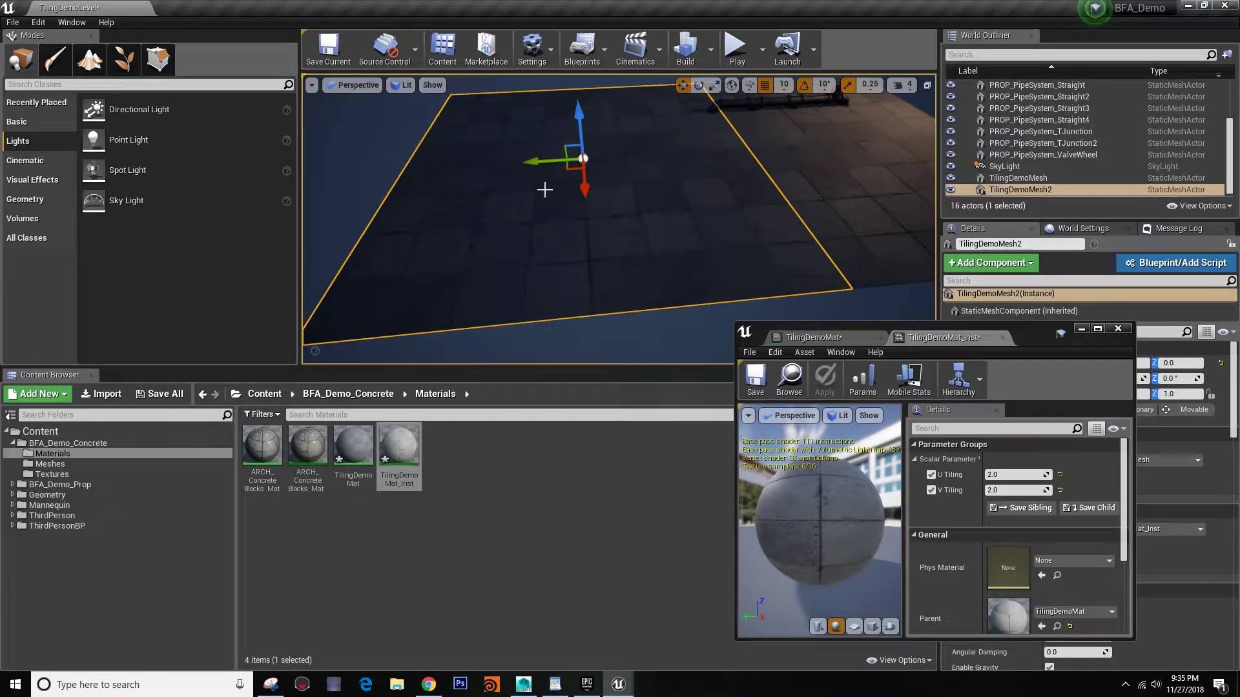
pyautogui.moveTo(529, 162)
pyautogui.mouseDown()
pyautogui.moveTo(565, 161)
pyautogui.moveTo(520, 160)
pyautogui.moveTo(534, 161)
pyautogui.mouseUp()
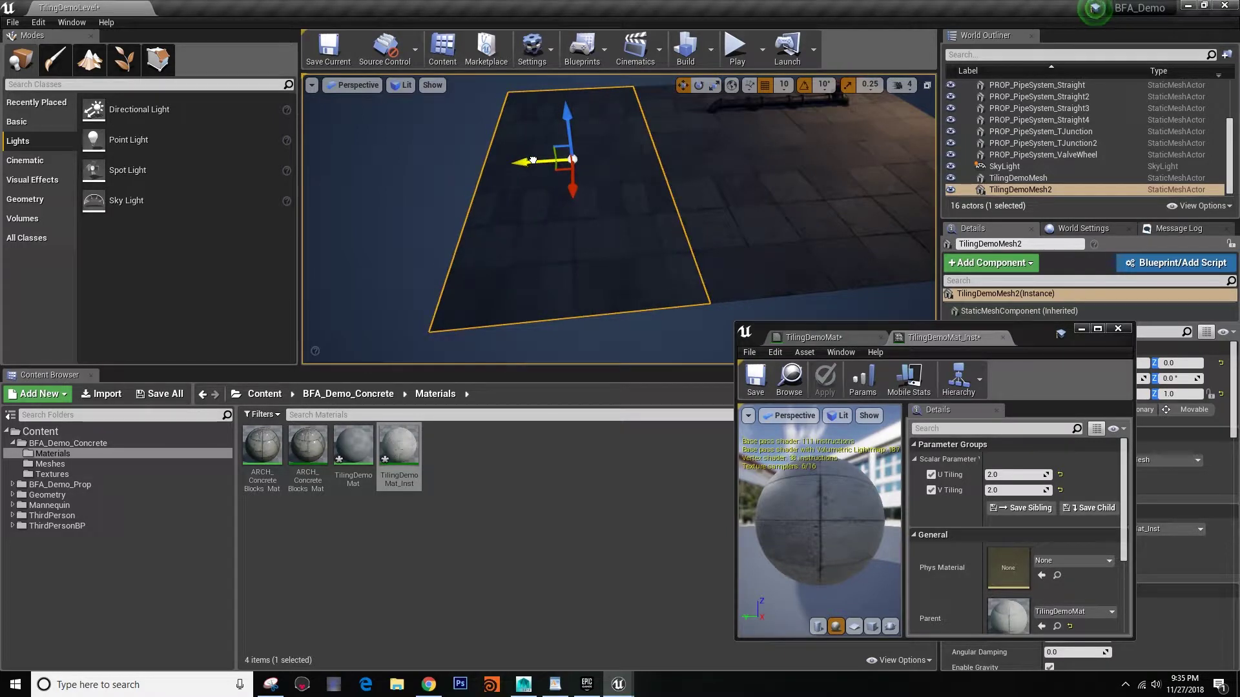
pyautogui.press('w')
pyautogui.moveTo(582, 213); pyautogui.dragTo(531, 201, button='right')
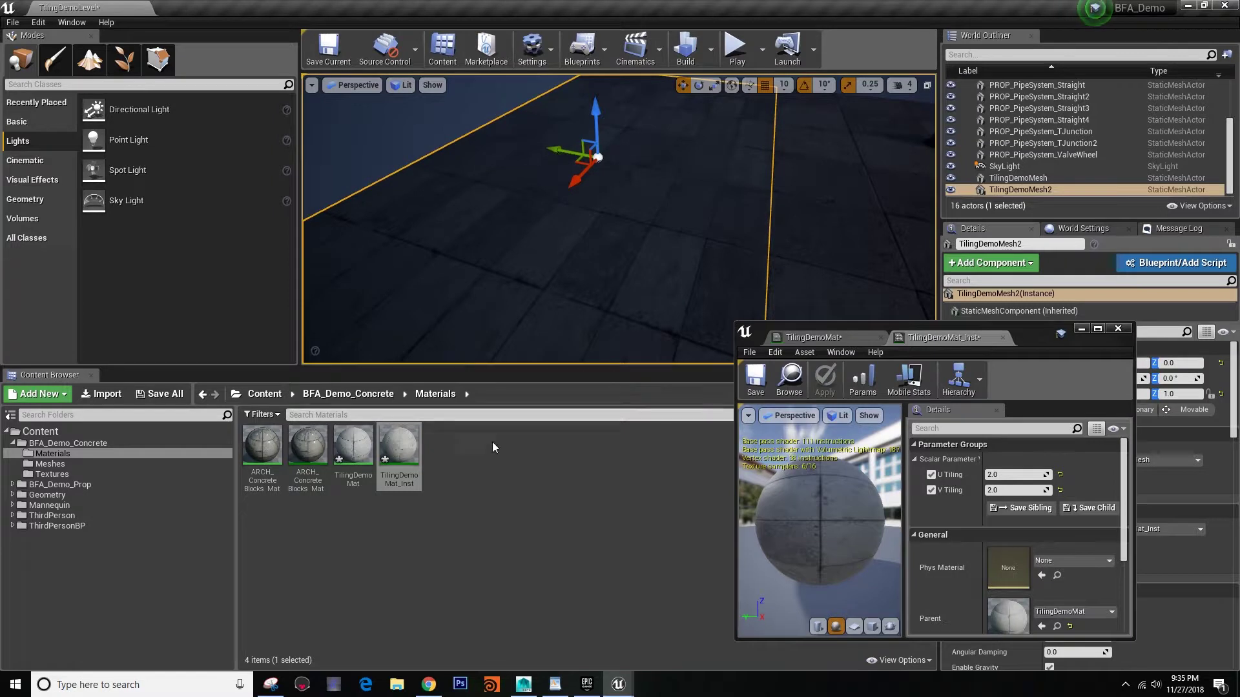
# Step: Duplicate TilingDemoMat_Inst as TilingDemoMat_Inst1 and assign the new instance to the narrow floor copy
pyautogui.rightClick(407, 448)
pyautogui.click(469, 218)
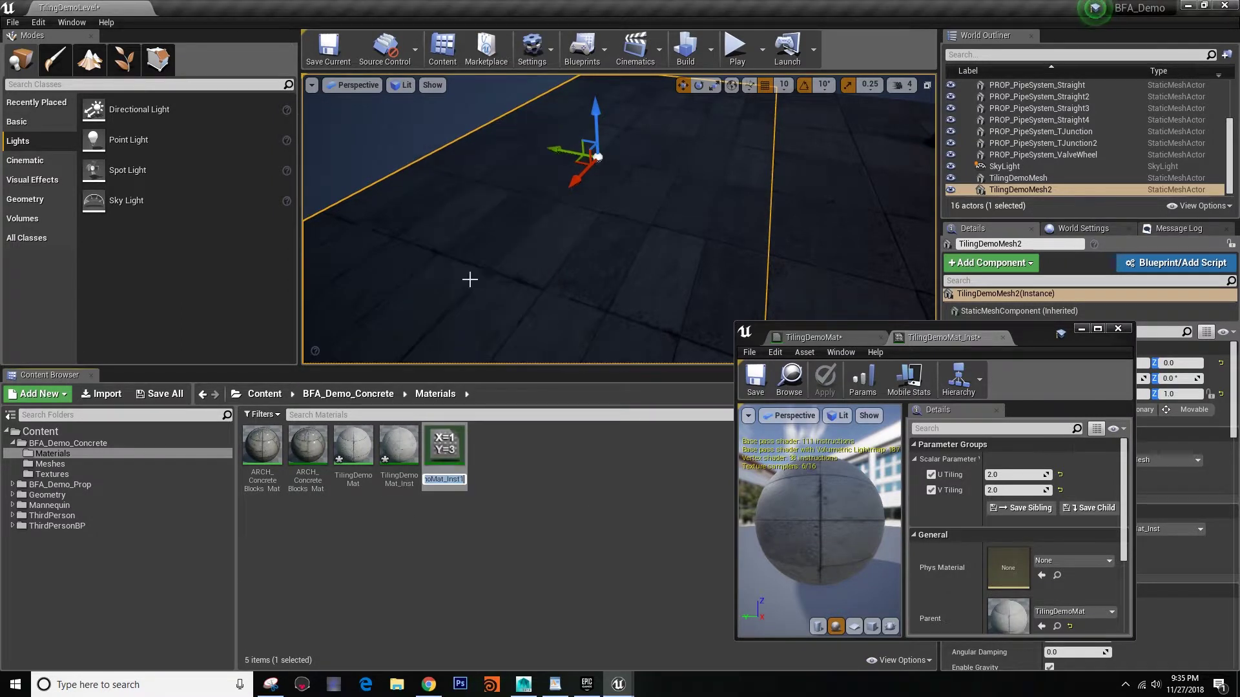
pyautogui.press('Return')
pyautogui.moveTo(460, 460); pyautogui.dragTo(567, 272)
# Step: Open TilingDemoMat_Inst1 and set its V Tiling to 1.0
pyautogui.doubleClick(455, 430)
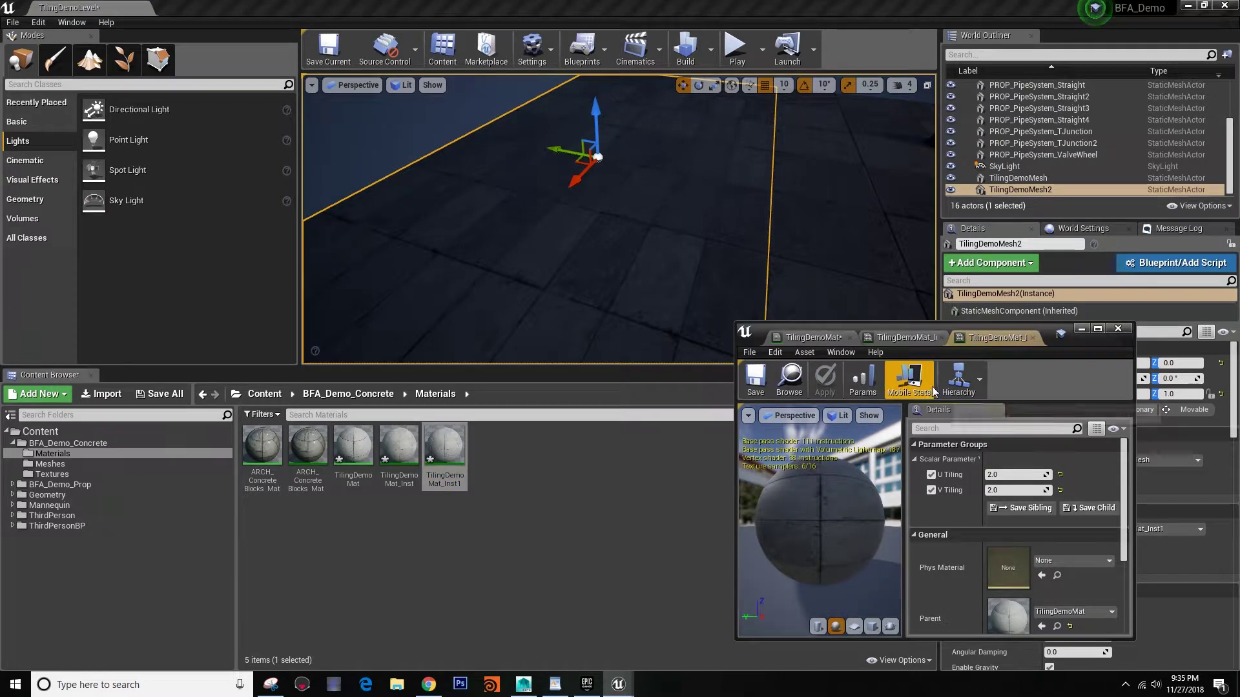
pyautogui.click(1003, 490)
pyautogui.write('1')
pyautogui.press('Return')
# Step: Examine the narrow floor copy from several angles to compare its tile proportions with the original floor
pyautogui.moveTo(659, 259); pyautogui.dragTo(704, 265, button='right')
pyautogui.press('s')
pyautogui.moveTo(833, 498)
pyautogui.mouseDown()
pyautogui.moveTo(801, 555)
pyautogui.moveTo(820, 504)
pyautogui.mouseUp()
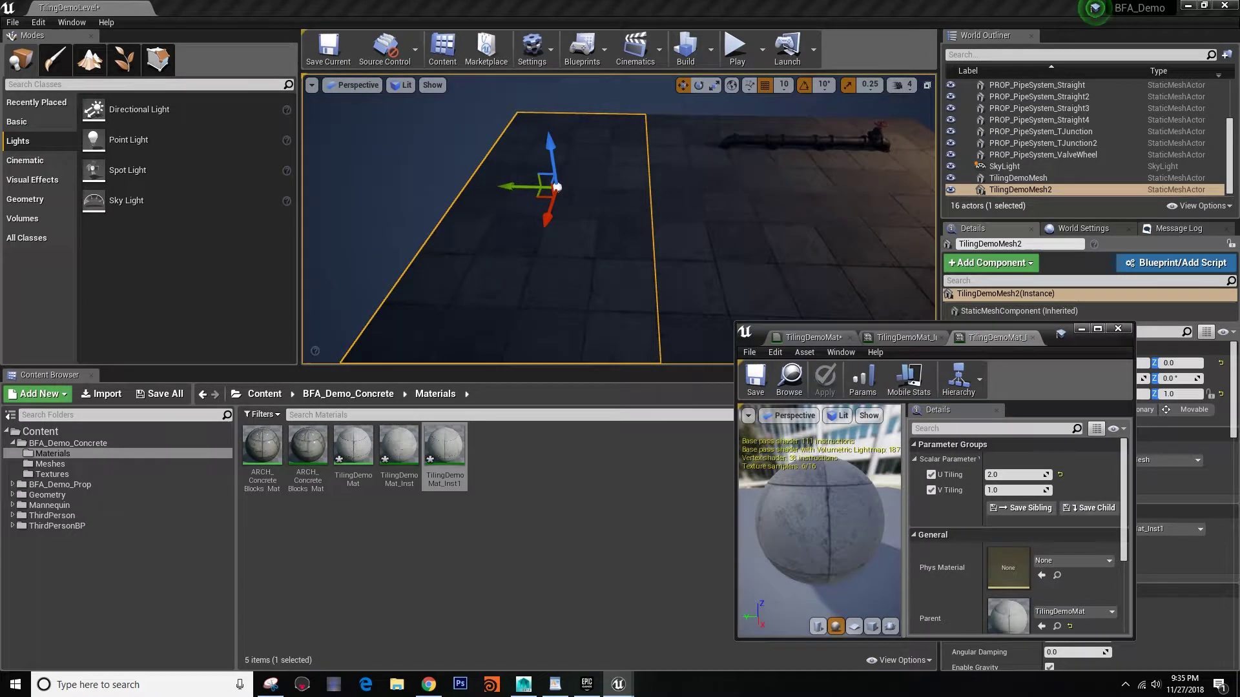
pyautogui.scroll(5, 707, 191)
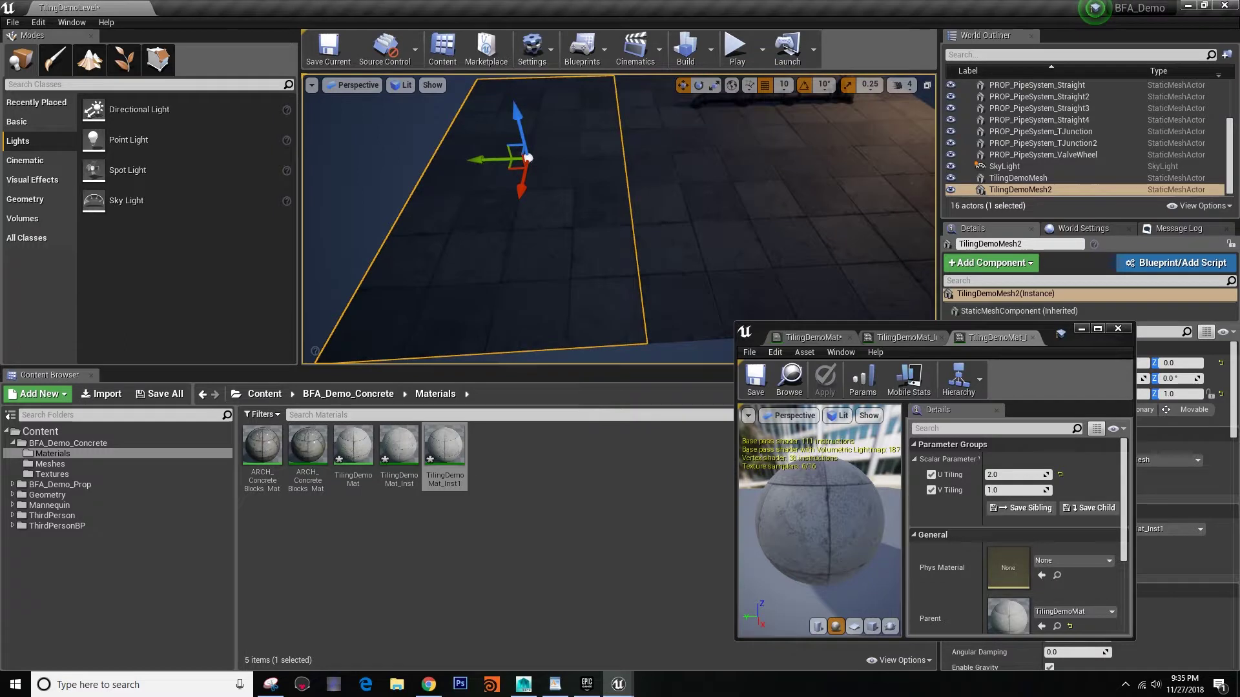
pyautogui.press('s')
pyautogui.moveTo(615, 240)
pyautogui.mouseDown(button='right')
pyautogui.moveTo(701, 240)
pyautogui.moveTo(775, 219)
pyautogui.moveTo(633, 231)
pyautogui.mouseUp(button='right')
pyautogui.press('a')
pyautogui.press('d')
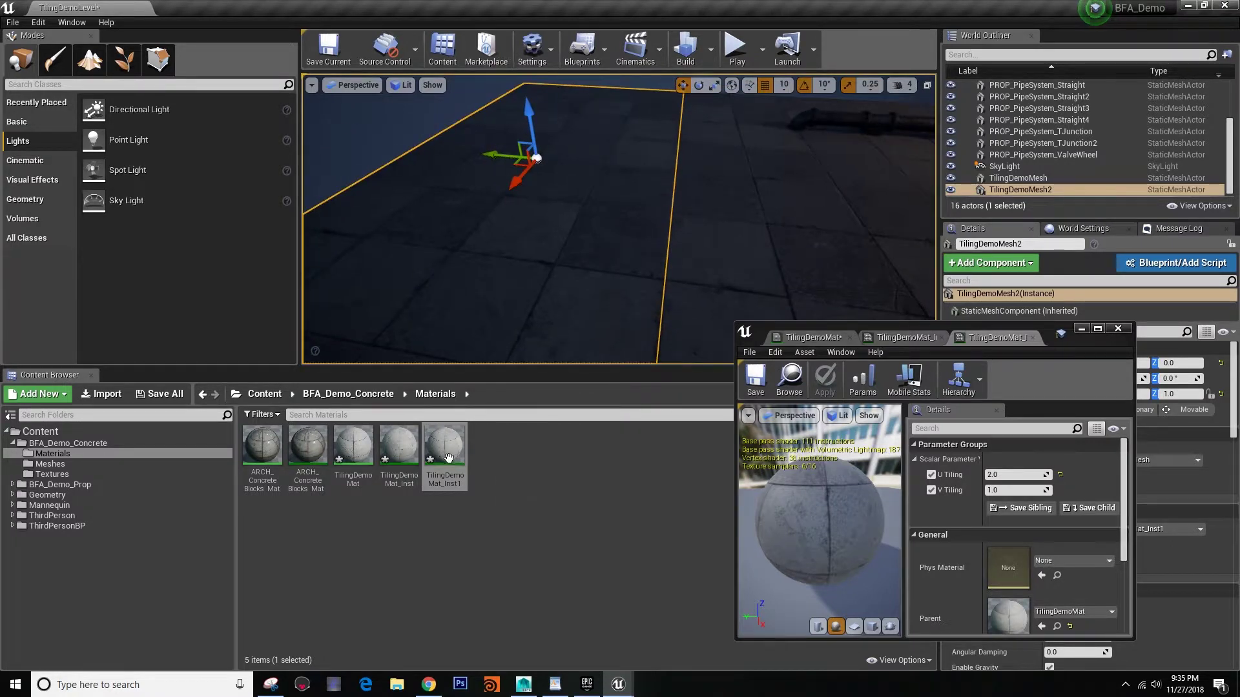
pyautogui.moveTo(568, 265); pyautogui.dragTo(620, 263, button='right')
pyautogui.moveTo(540, 281); pyautogui.dragTo(540, 281, button='right')
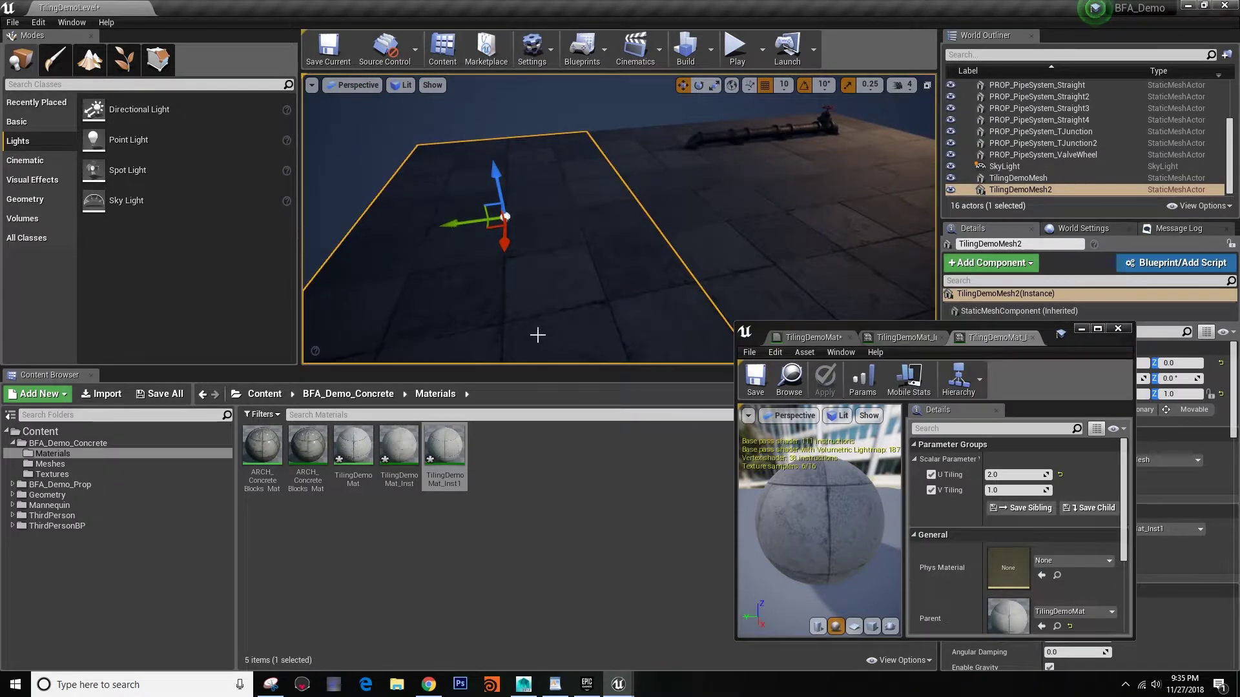
pyautogui.moveTo(542, 323)
pyautogui.mouseDown(button='right')
pyautogui.moveTo(614, 323)
pyautogui.moveTo(549, 326)
pyautogui.moveTo(563, 325)
pyautogui.mouseUp(button='right')
pyautogui.moveTo(517, 258); pyautogui.dragTo(520, 260, button='right')
# Step: Delete the TexCoord, U Tiling, V Tiling, Append and Multiply nodes from TilingDemoMat and apply the material
pyautogui.click(838, 334)
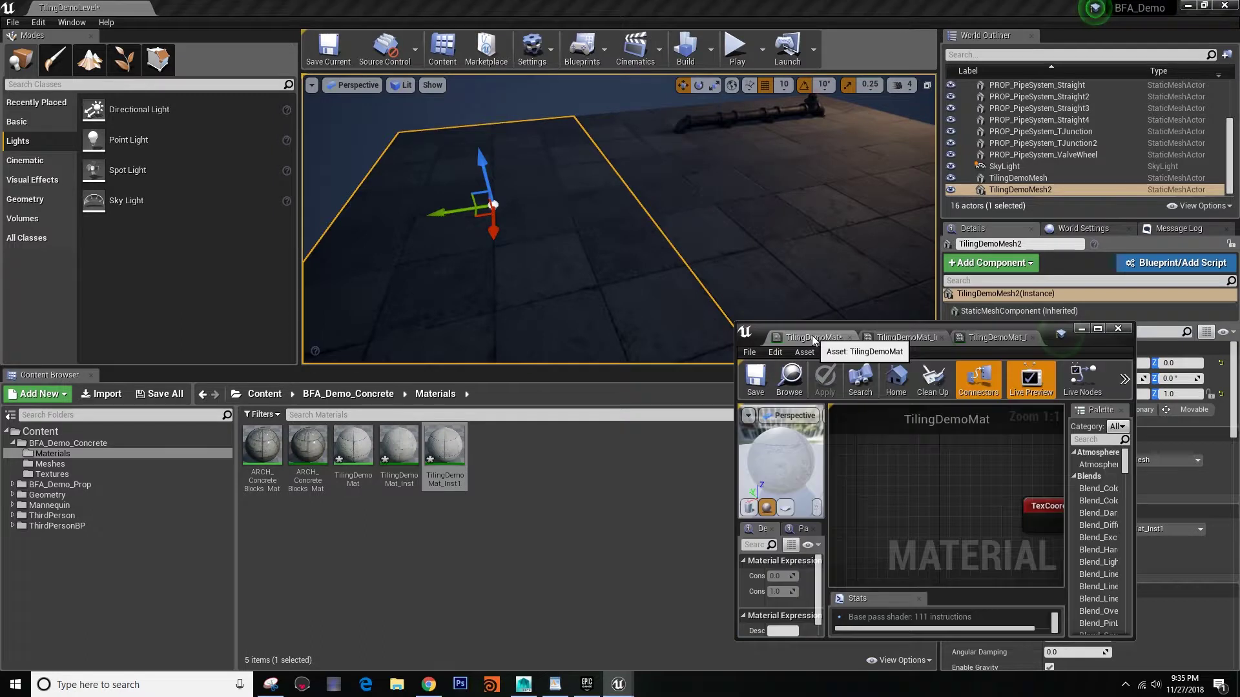
pyautogui.doubleClick(839, 327)
pyautogui.moveTo(611, 303)
pyautogui.mouseDown(button='right')
pyautogui.moveTo(665, 408)
pyautogui.moveTo(611, 314)
pyautogui.mouseUp(button='right')
pyautogui.scroll(-2, 624, 374)
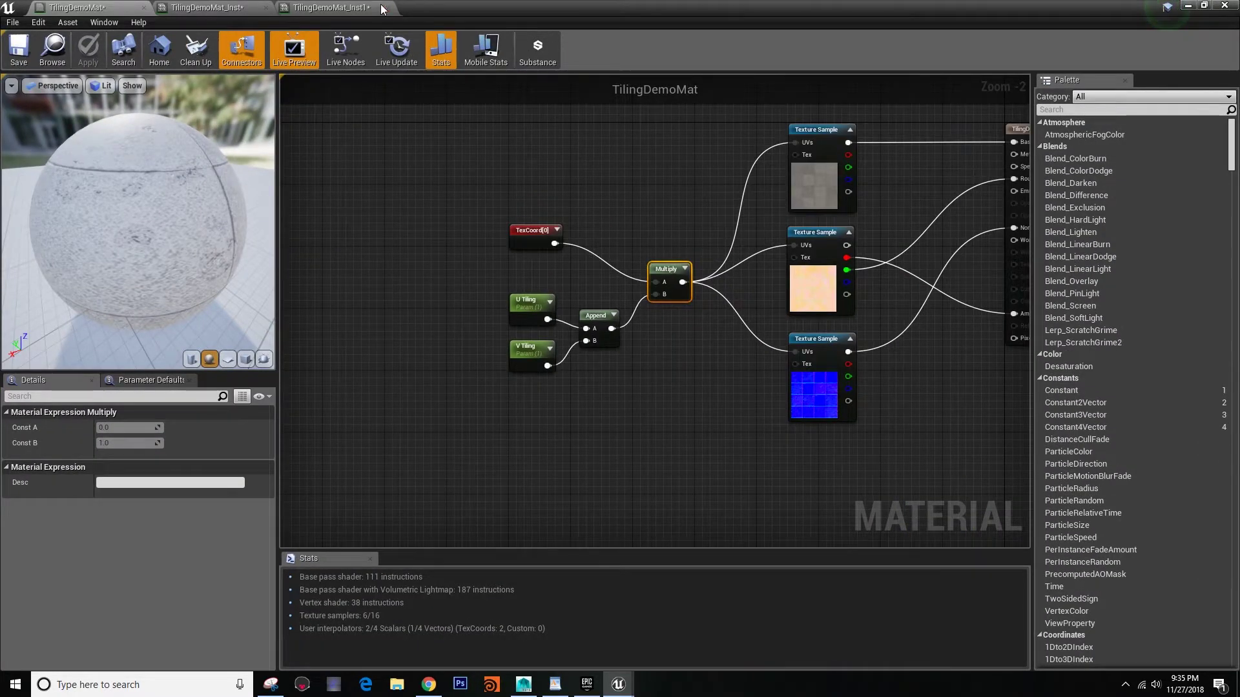
pyautogui.doubleClick(446, 9)
pyautogui.moveTo(739, 467); pyautogui.dragTo(672, 106)
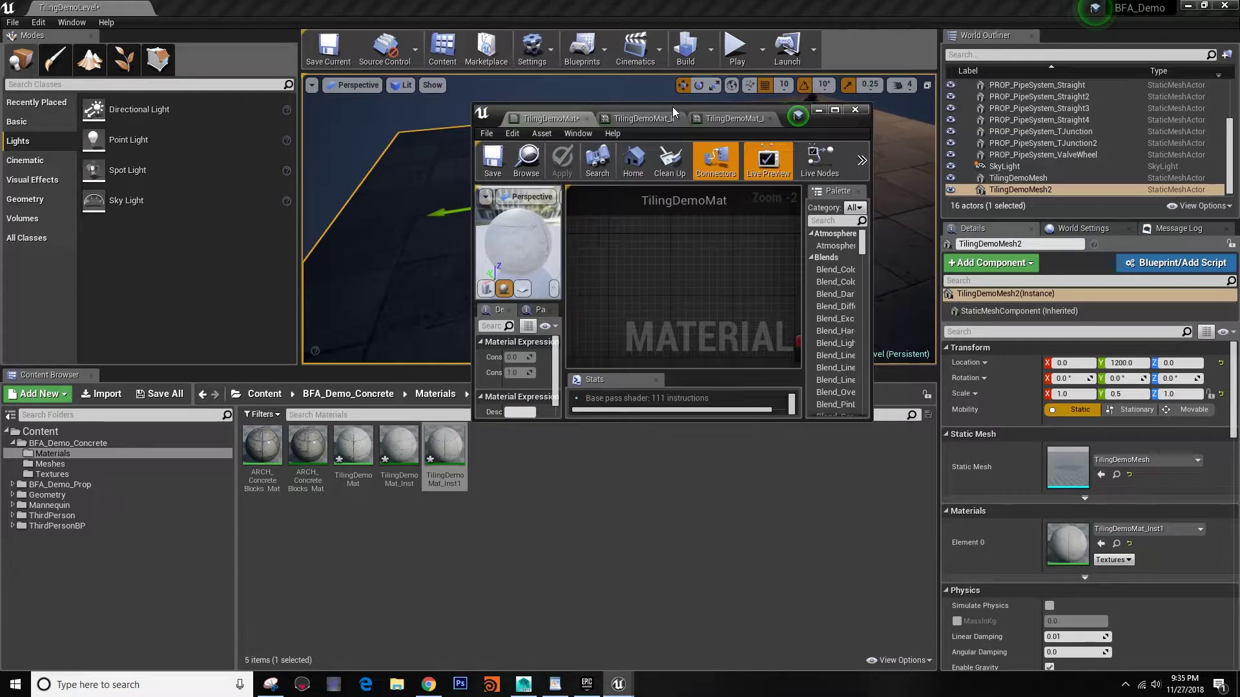
pyautogui.doubleClick(734, 108)
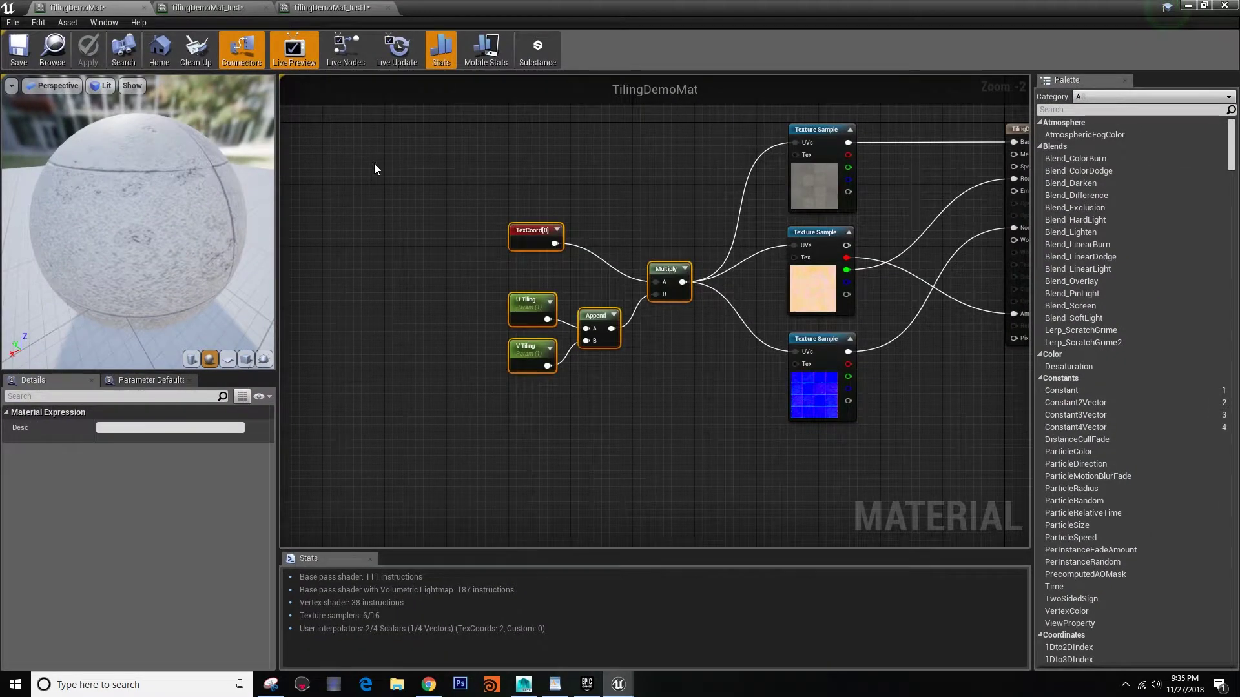
pyautogui.press('Delete')
pyautogui.click(90, 55)
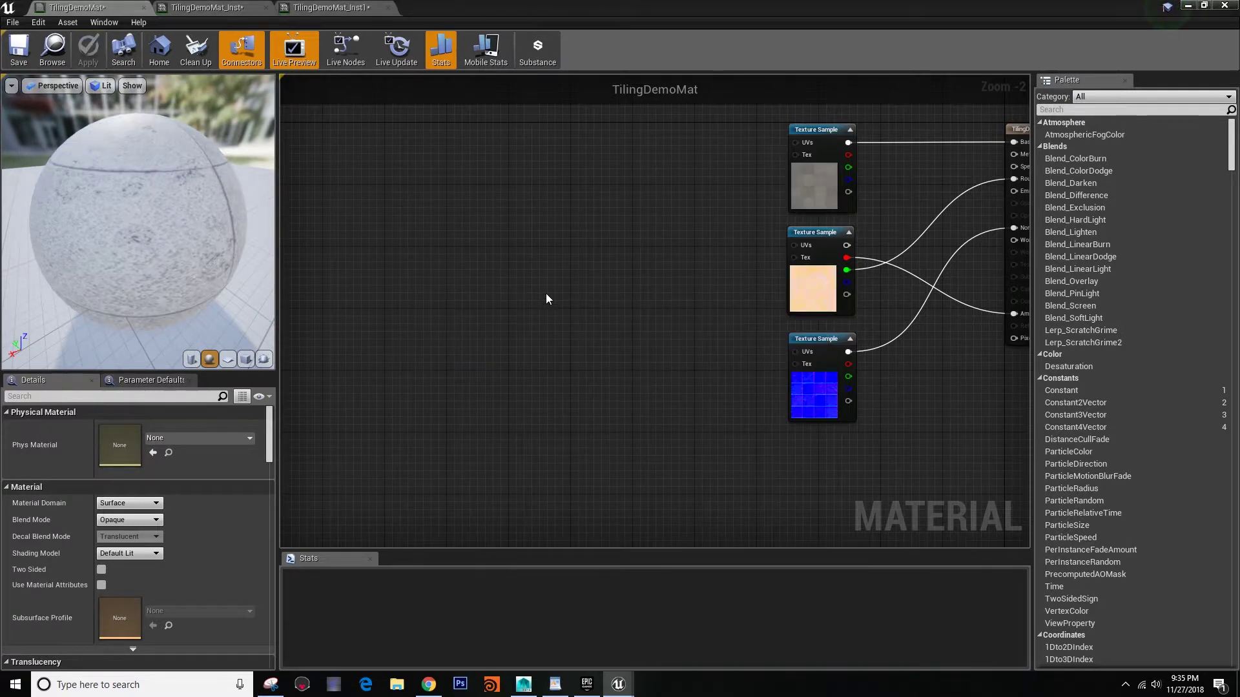
# Step: Add a WorldAlignedTexture node in the empty graph area beside the texture samples
pyautogui.moveTo(536, 215)
pyautogui.mouseDown(button='right')
pyautogui.moveTo(590, 274)
pyautogui.moveTo(533, 213)
pyautogui.mouseUp(button='right')
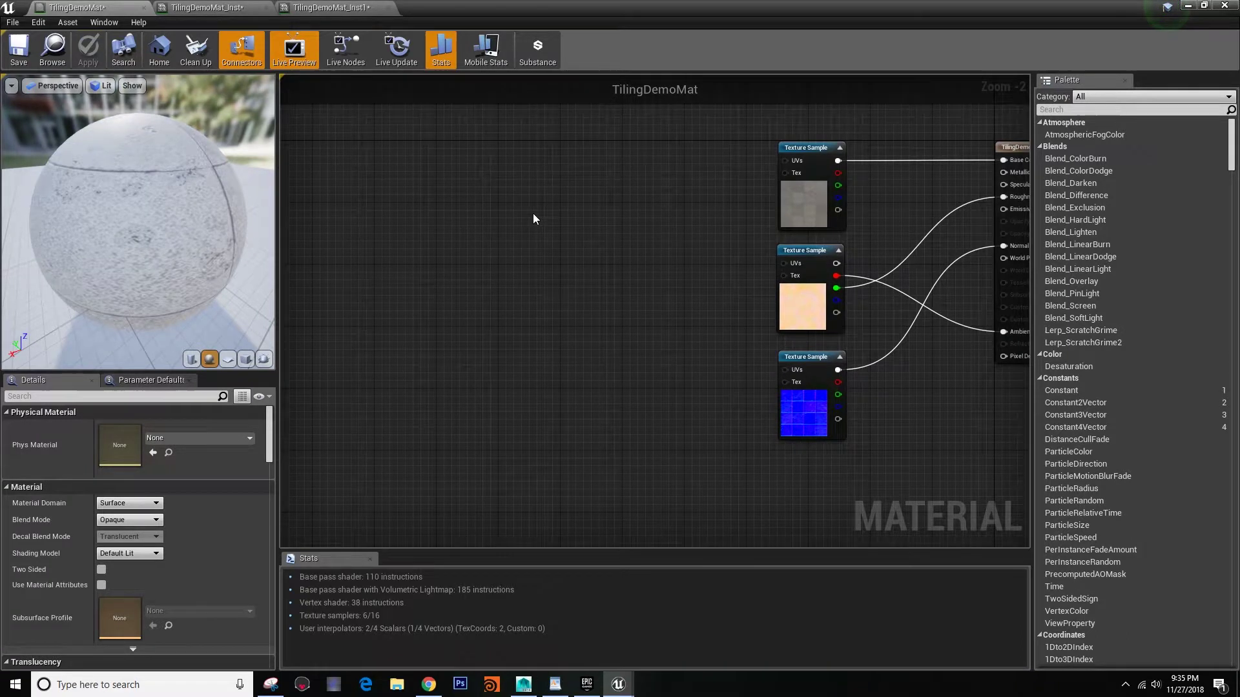
pyautogui.rightClick(500, 206)
pyautogui.write('w')
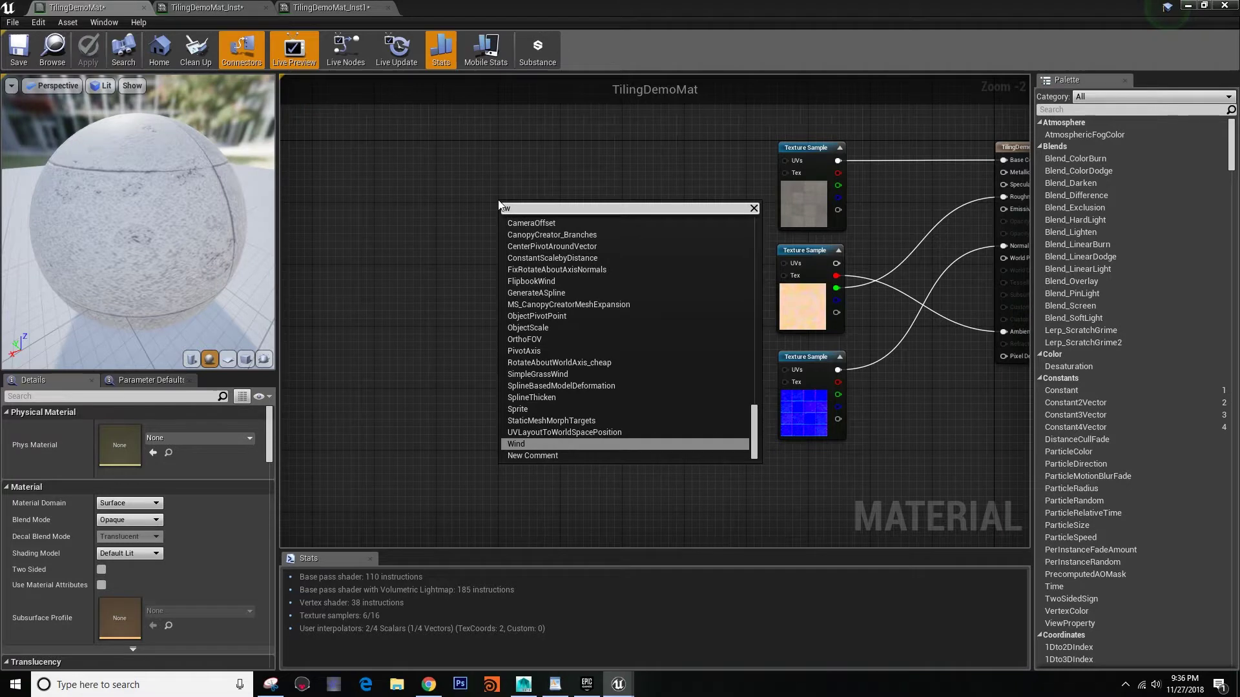
pyautogui.write('orldalignedtext')
pyautogui.press('Return')
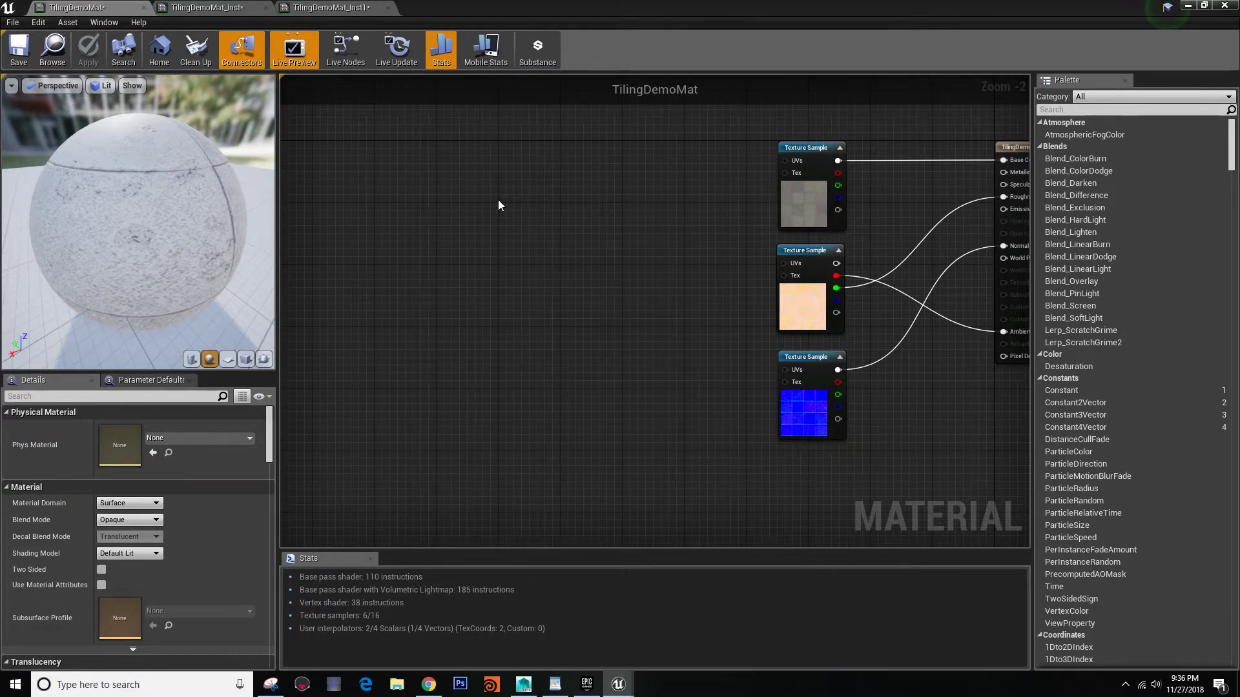
# Step: Add a WorldAlignedNormal node and place it below the WorldAlignedTexture node
pyautogui.scroll(1, 542, 267)
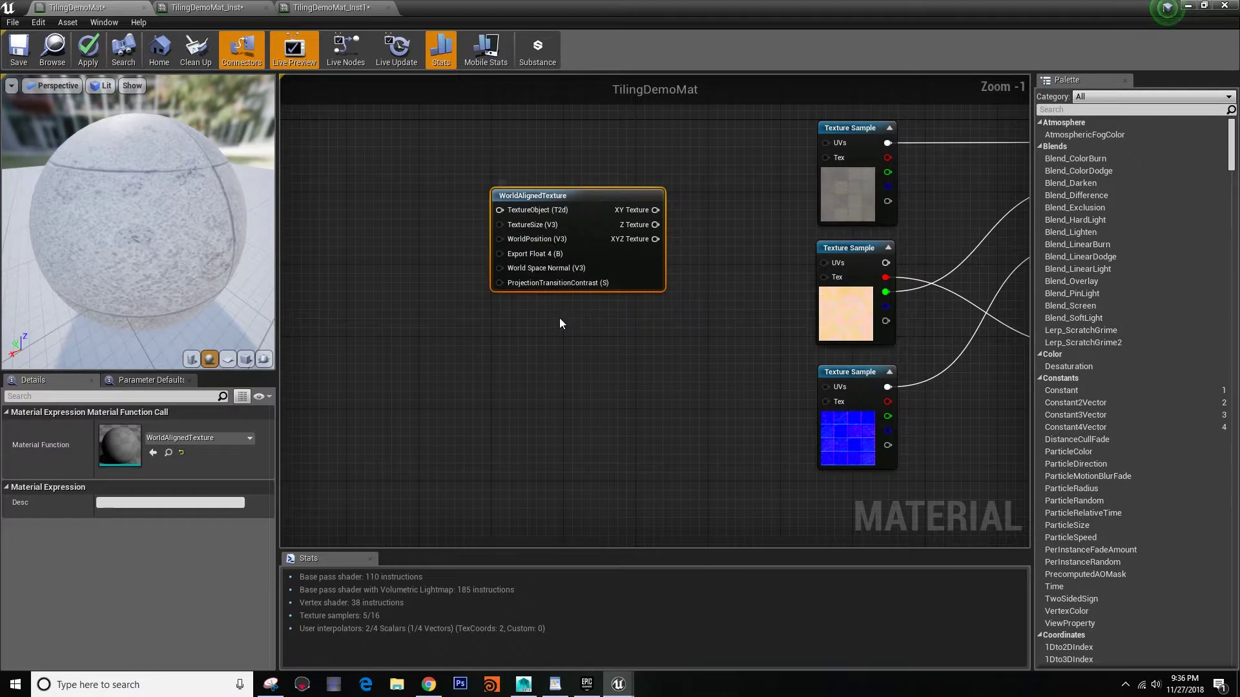
pyautogui.rightClick(501, 326)
pyautogui.write('world')
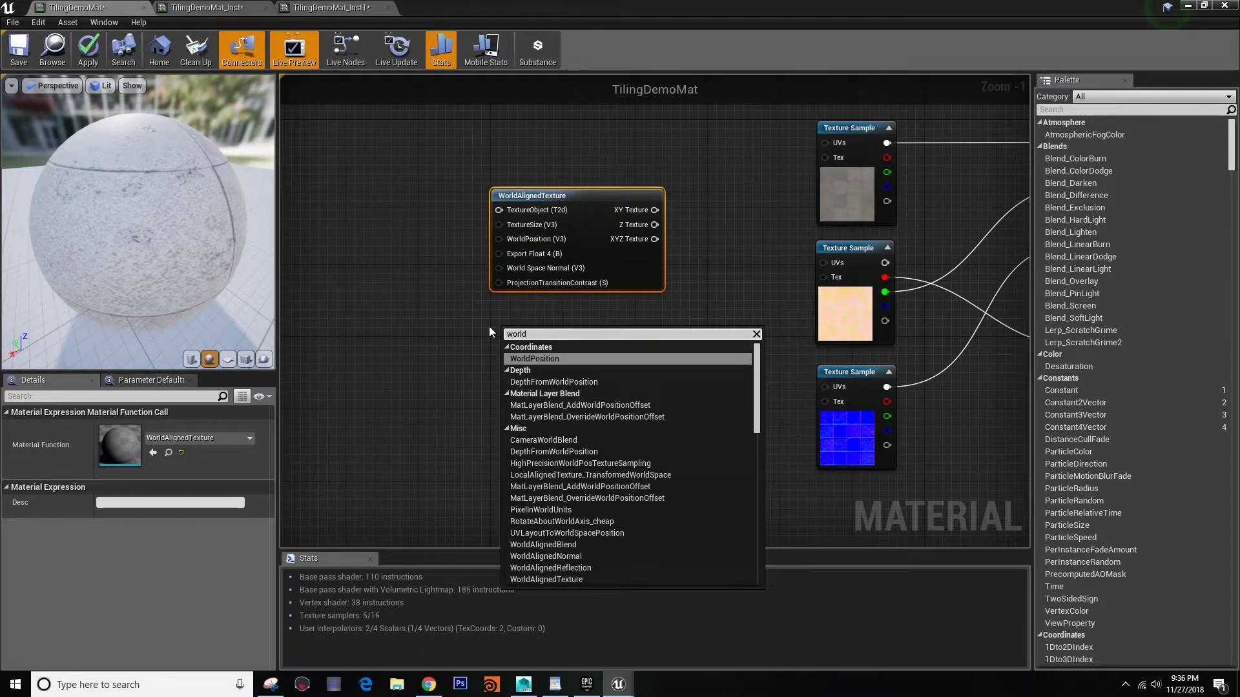
pyautogui.write(' aligned normal')
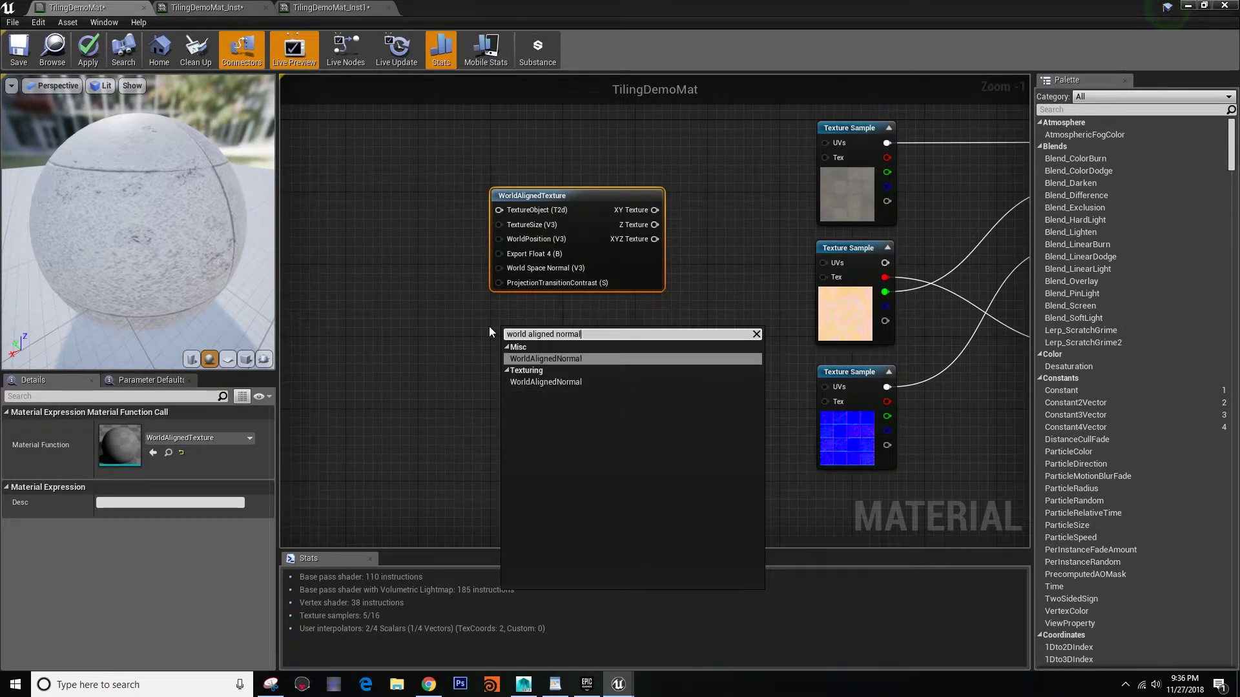
pyautogui.press('Return')
pyautogui.moveTo(583, 334); pyautogui.dragTo(579, 396)
pyautogui.moveTo(583, 341); pyautogui.dragTo(589, 345, button='right')
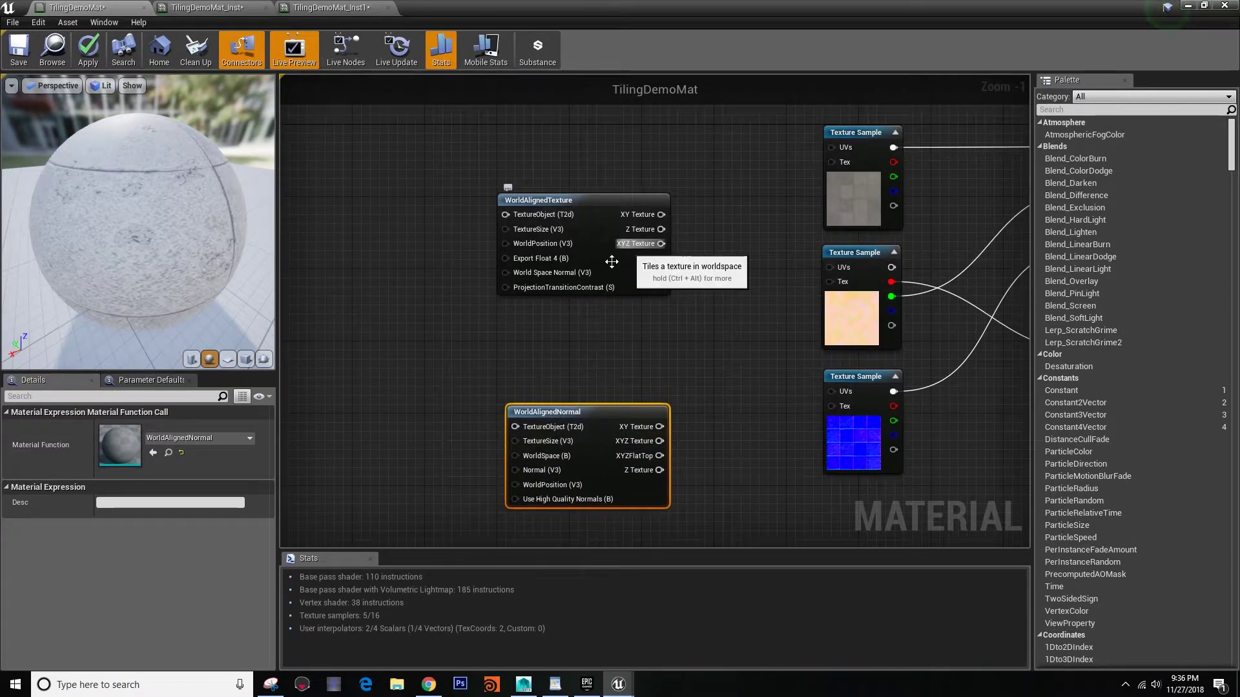
pyautogui.moveTo(553, 198); pyautogui.dragTo(603, 250, button='right')
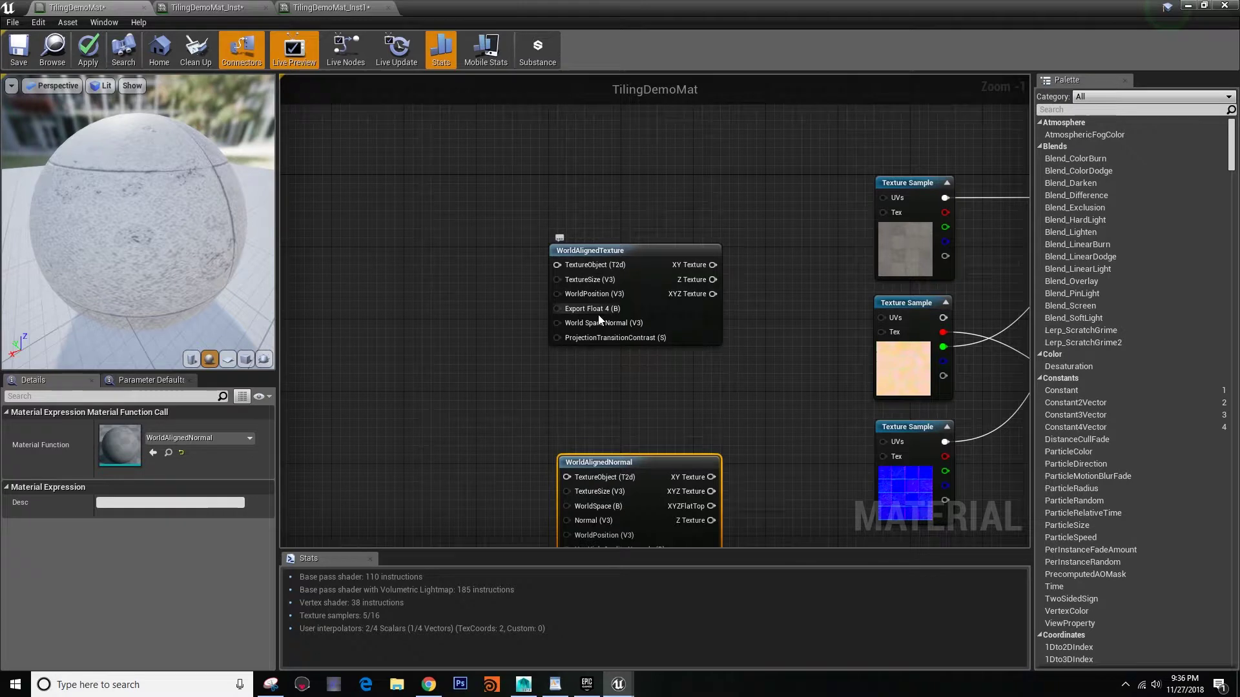
# Step: Delete the narrow floor copy from the level and return to the full-size TilingDemoMat graph
pyautogui.moveTo(514, 7); pyautogui.dragTo(576, 374)
pyautogui.moveTo(579, 244); pyautogui.dragTo(636, 223, button='right')
pyautogui.moveTo(618, 101); pyautogui.dragTo(587, 85, button='right')
pyautogui.moveTo(555, 252); pyautogui.dragTo(568, 229, button='right')
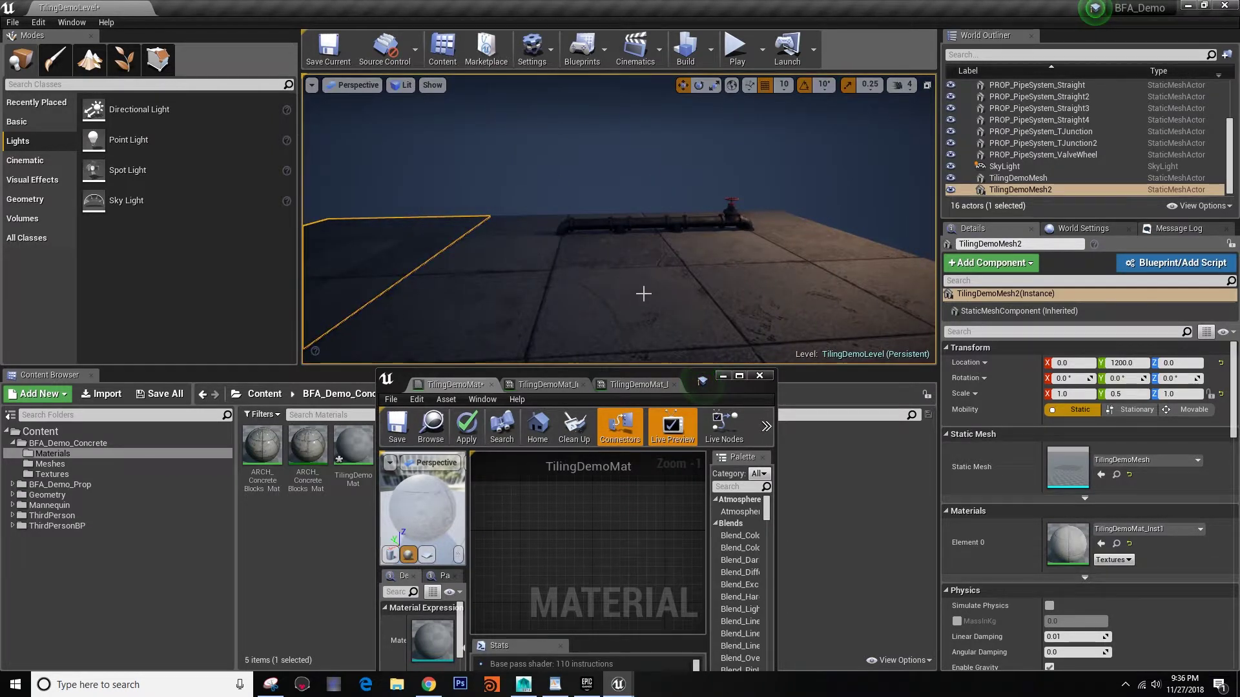
pyautogui.moveTo(643, 294); pyautogui.dragTo(652, 308, button='right')
pyautogui.moveTo(686, 202)
pyautogui.mouseDown(button='right')
pyautogui.moveTo(736, 184)
pyautogui.moveTo(701, 191)
pyautogui.mouseUp(button='right')
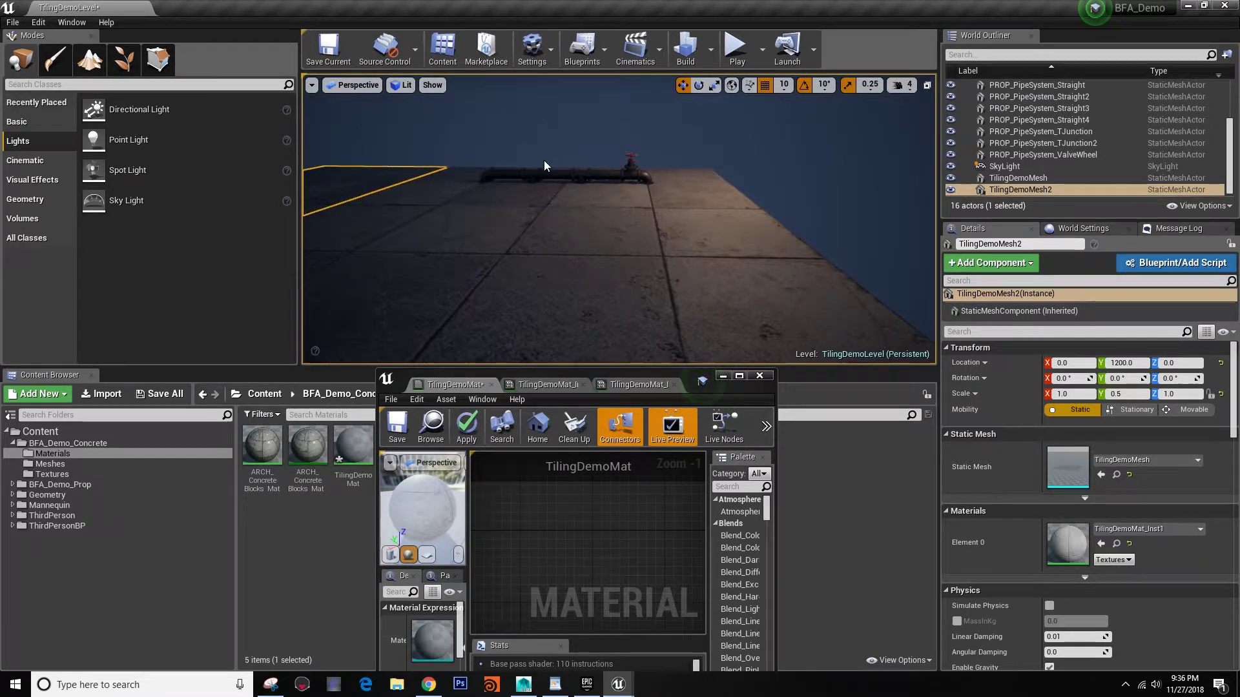
pyautogui.moveTo(611, 265)
pyautogui.mouseDown(button='right')
pyautogui.moveTo(611, 284)
pyautogui.moveTo(555, 292)
pyautogui.moveTo(533, 277)
pyautogui.moveTo(610, 266)
pyautogui.mouseUp(button='right')
pyautogui.press('Delete')
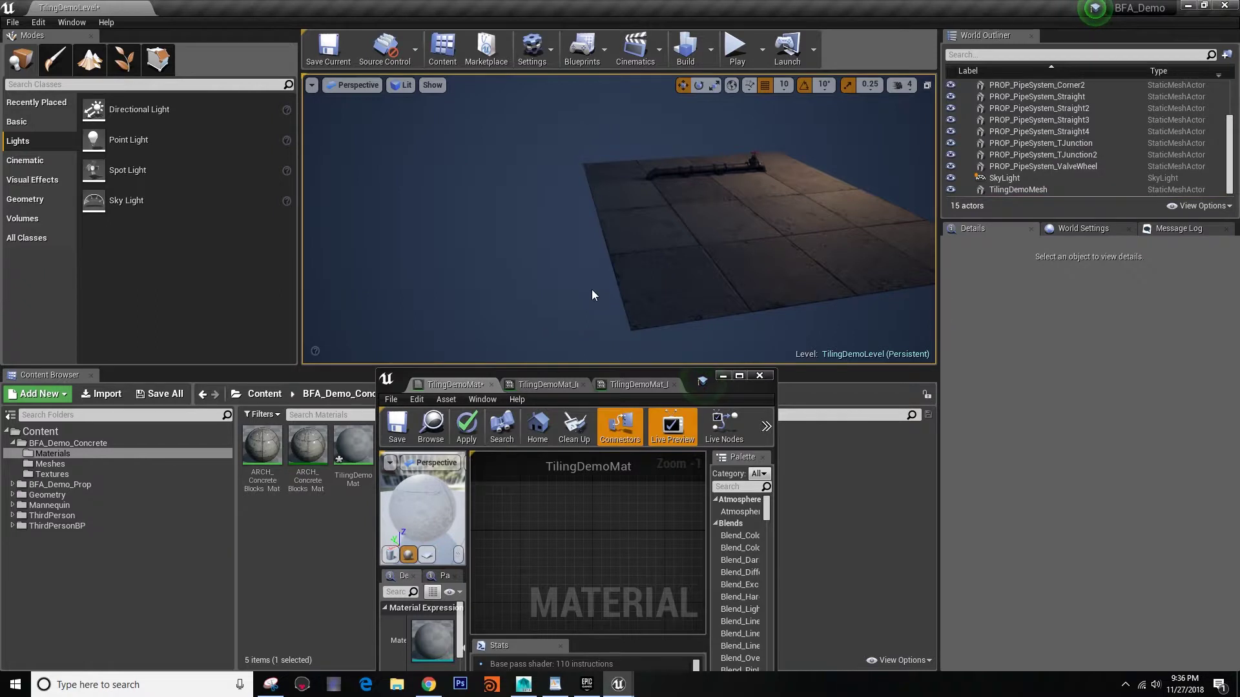
pyautogui.moveTo(595, 375); pyautogui.dragTo(581, 92)
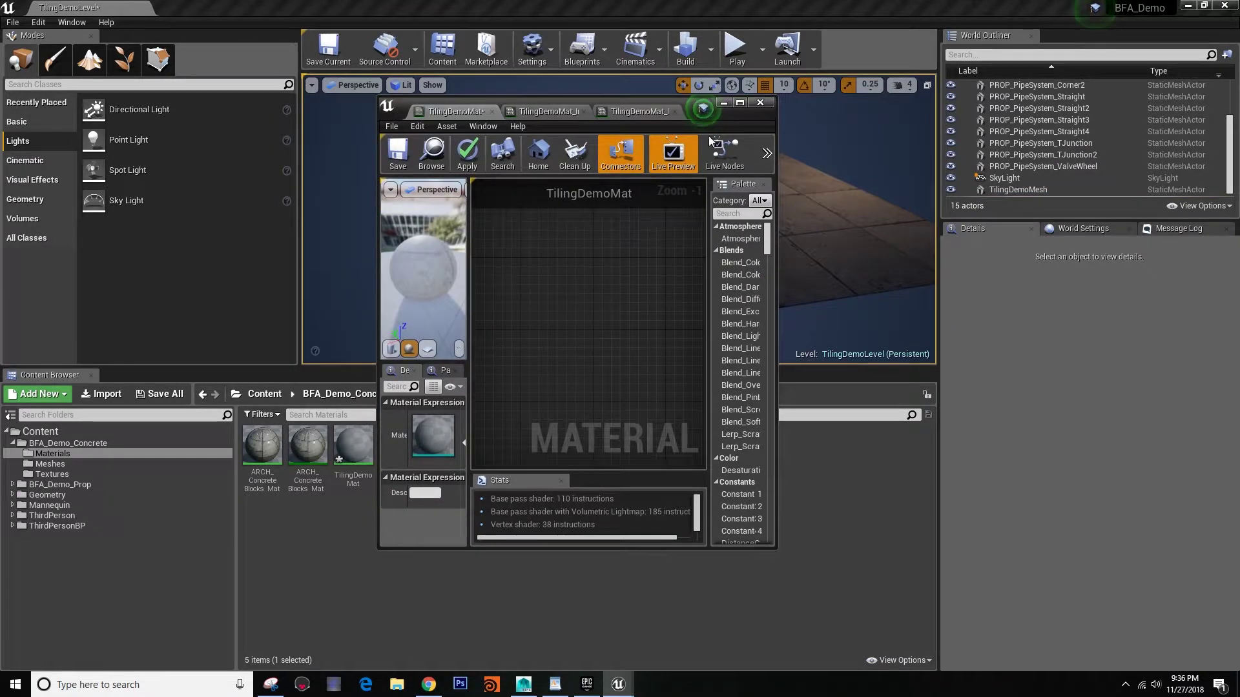
pyautogui.click(740, 104)
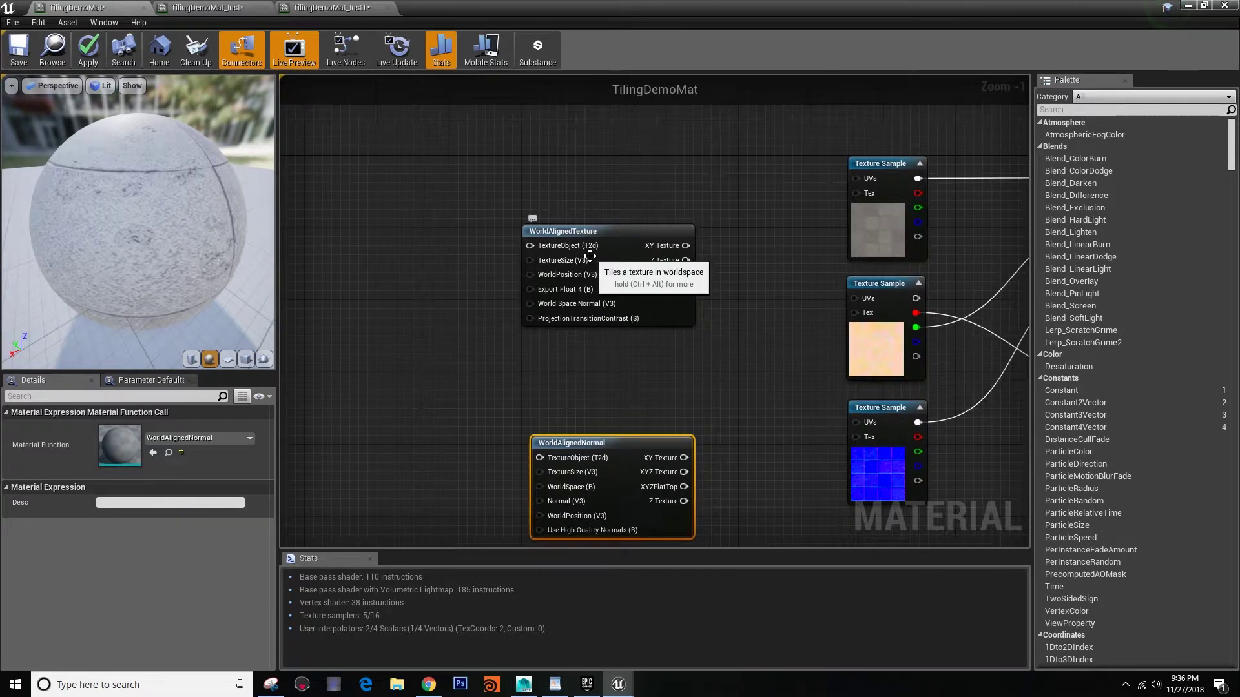
# Step: Move the concrete_Color Texture Sample beside the WorldAlignedTexture node's TextureObject input
pyautogui.moveTo(879, 219); pyautogui.dragTo(532, 247)
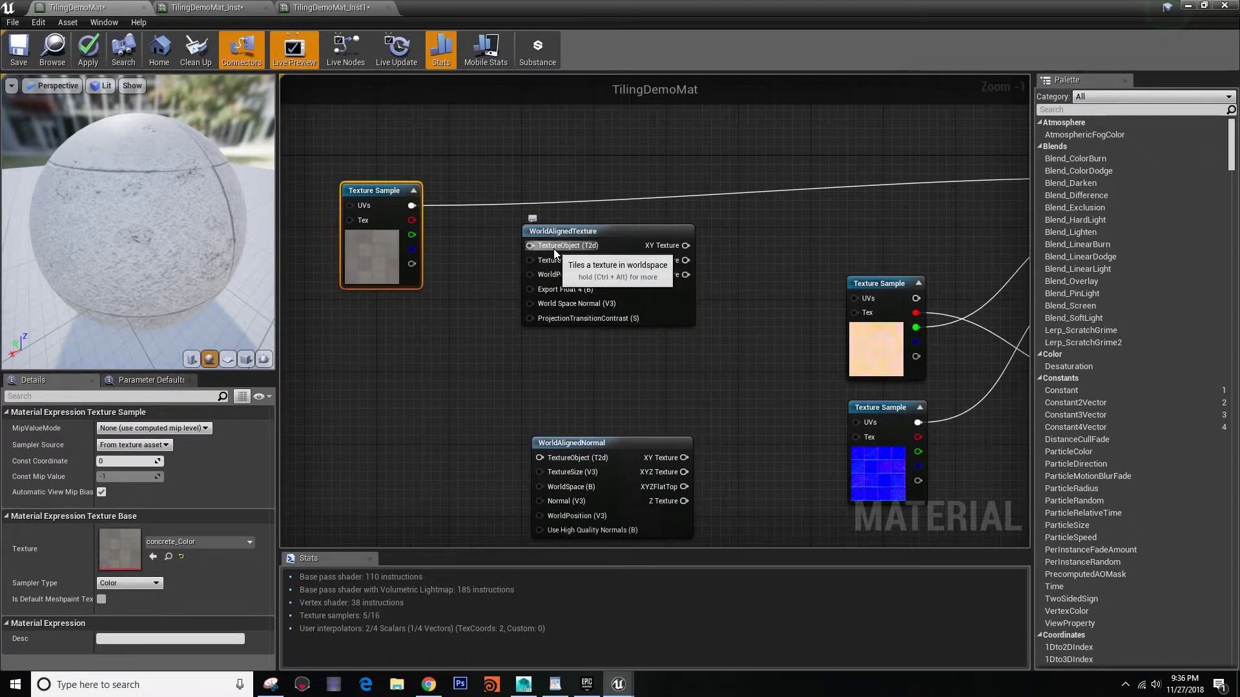
pyautogui.moveTo(460, 256); pyautogui.dragTo(567, 248, button='right')
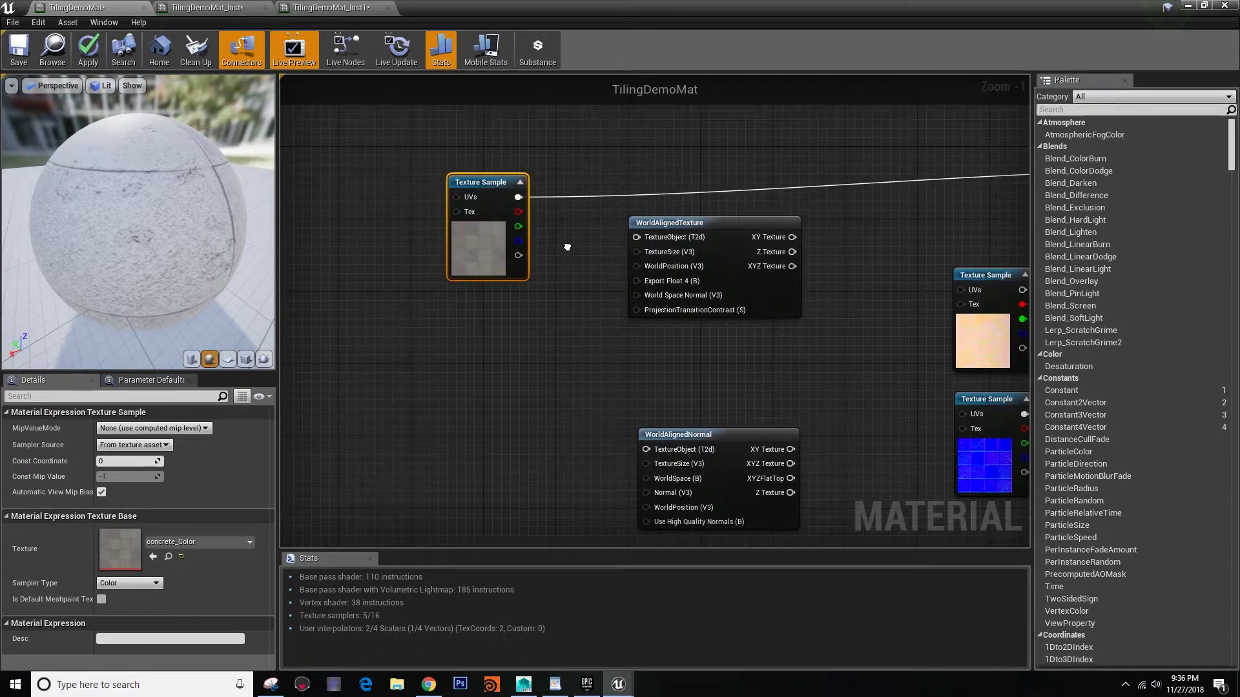
pyautogui.moveTo(468, 238); pyautogui.dragTo(478, 238, button='right')
pyautogui.rightClick(489, 234)
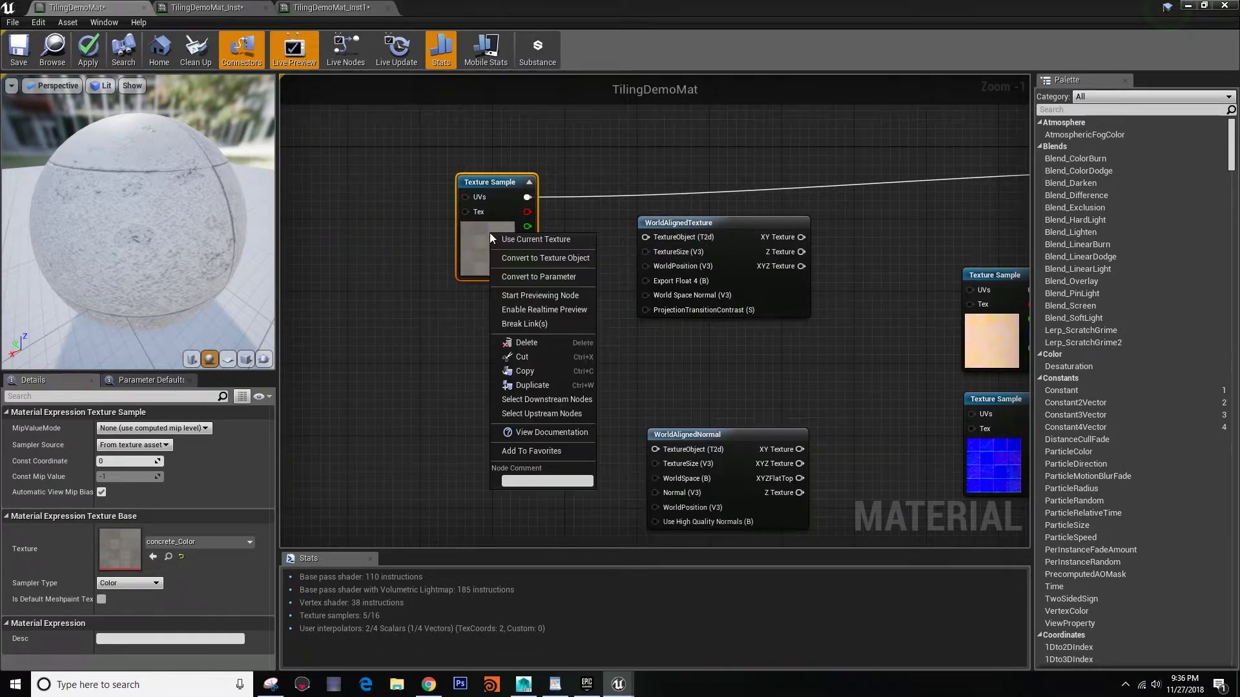
pyautogui.click(473, 239)
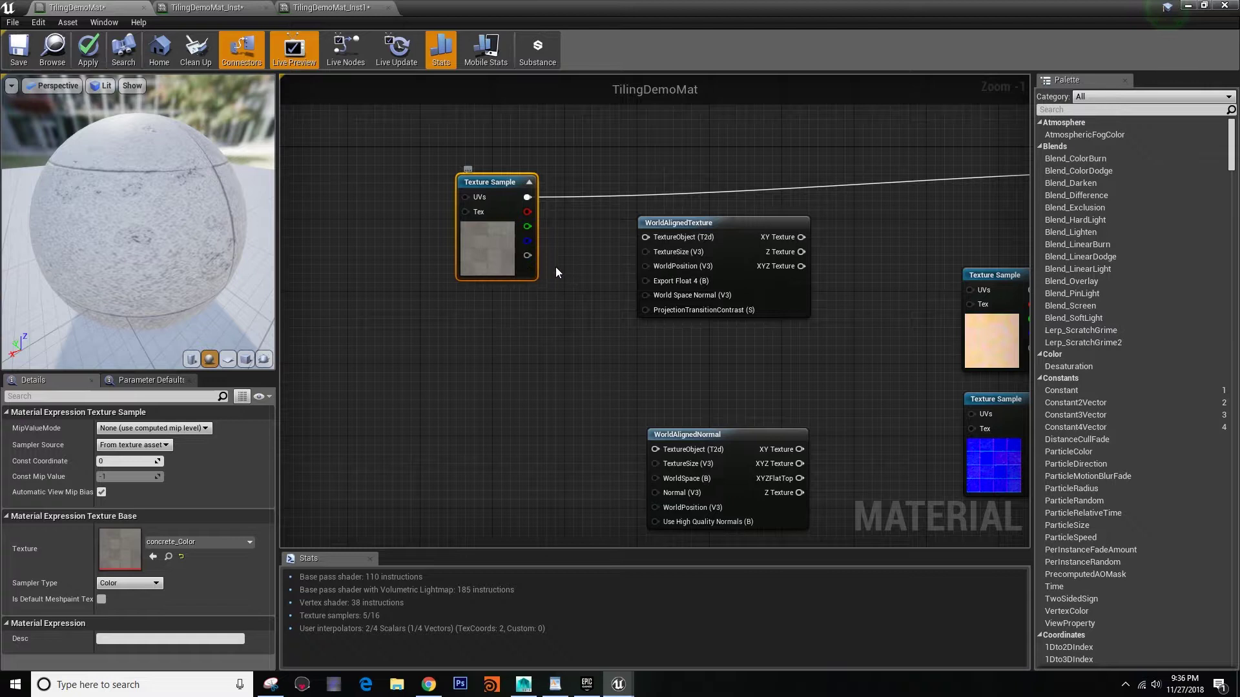
pyautogui.moveTo(493, 249); pyautogui.dragTo(511, 231)
# Step: Duplicate the concrete_Color Texture Sample and place the copy to the left of the original
pyautogui.hotkey('ctrl', 'w')
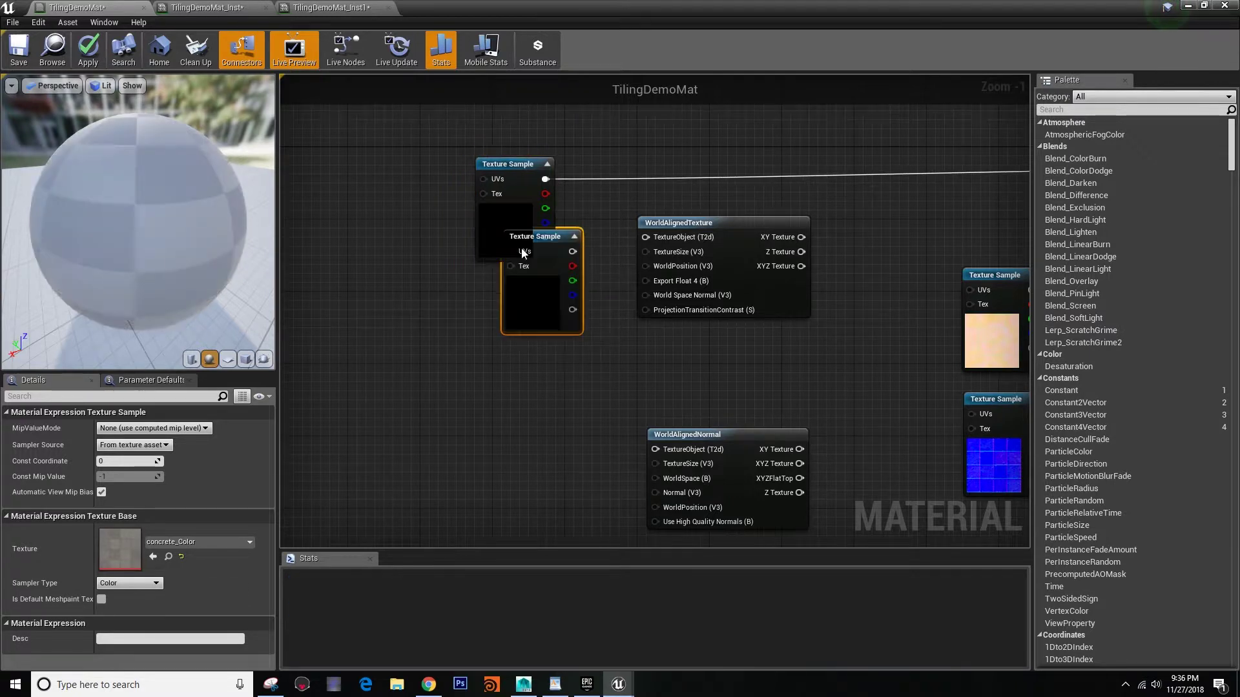
pyautogui.moveTo(523, 292); pyautogui.dragTo(301, 220)
pyautogui.moveTo(509, 224); pyautogui.dragTo(627, 256, button='right')
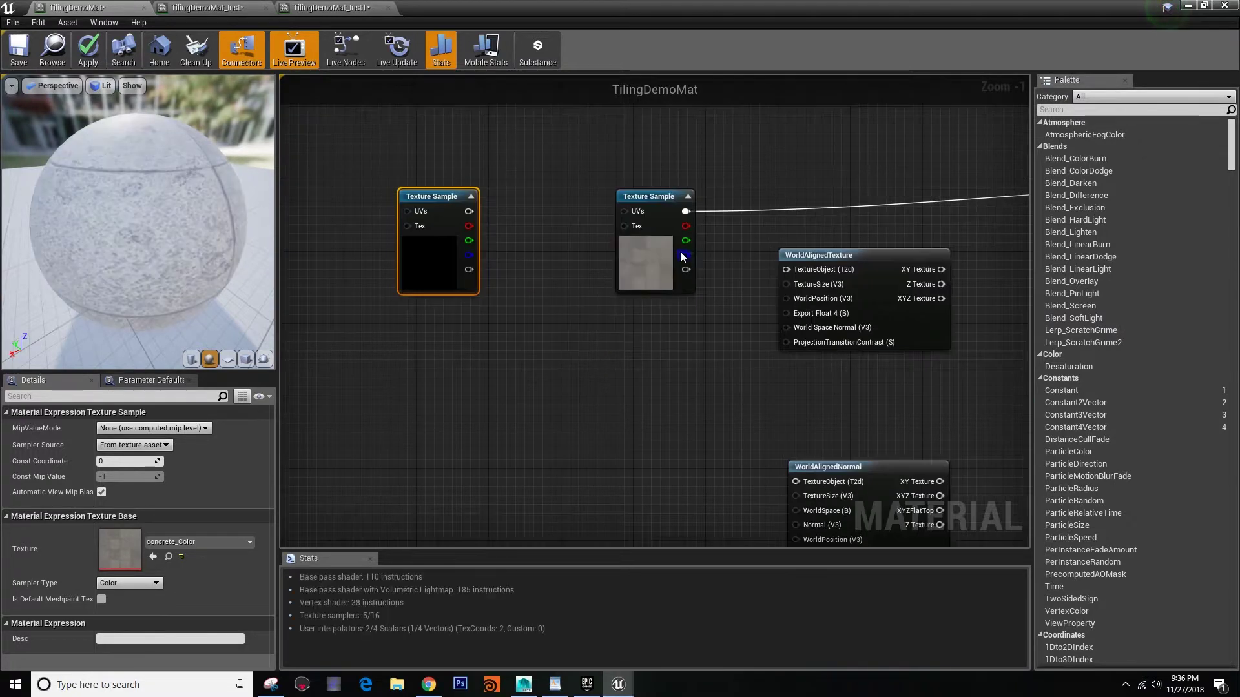
pyautogui.click(641, 257)
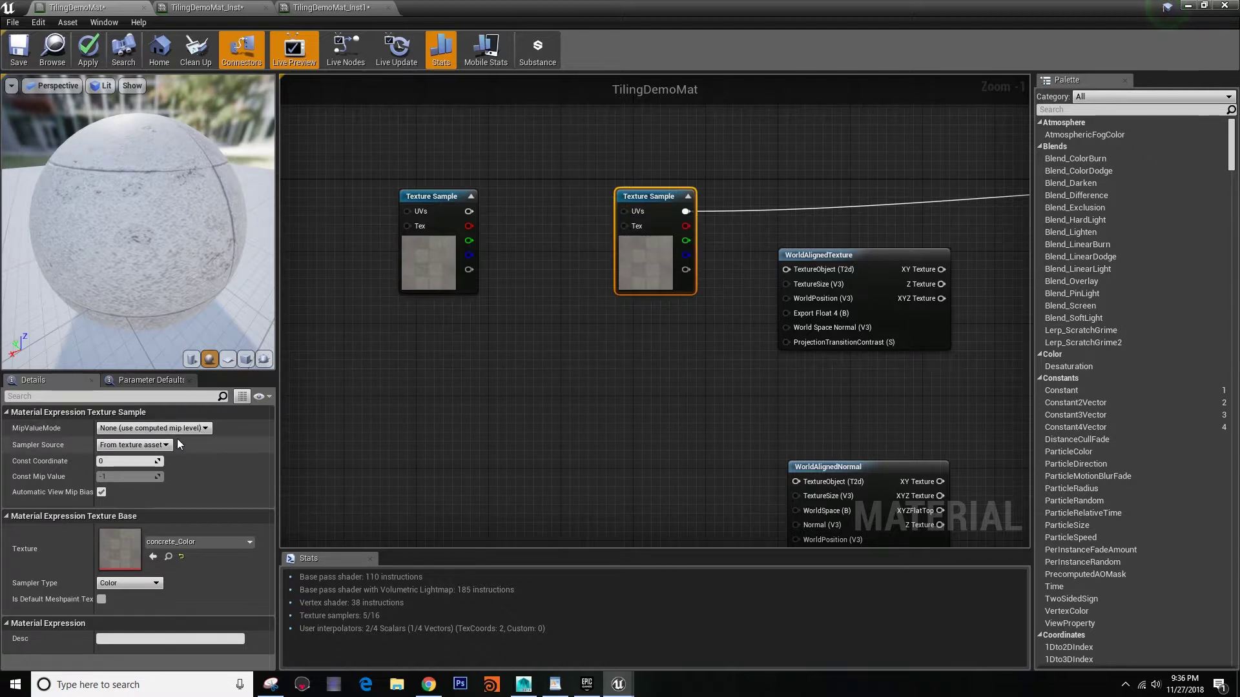
# Step: Convert the unconnected copy of the concrete_Color Texture Sample to a texture object
pyautogui.moveTo(510, 342); pyautogui.dragTo(421, 384, button='right')
pyautogui.moveTo(523, 368); pyautogui.dragTo(496, 422, button='right')
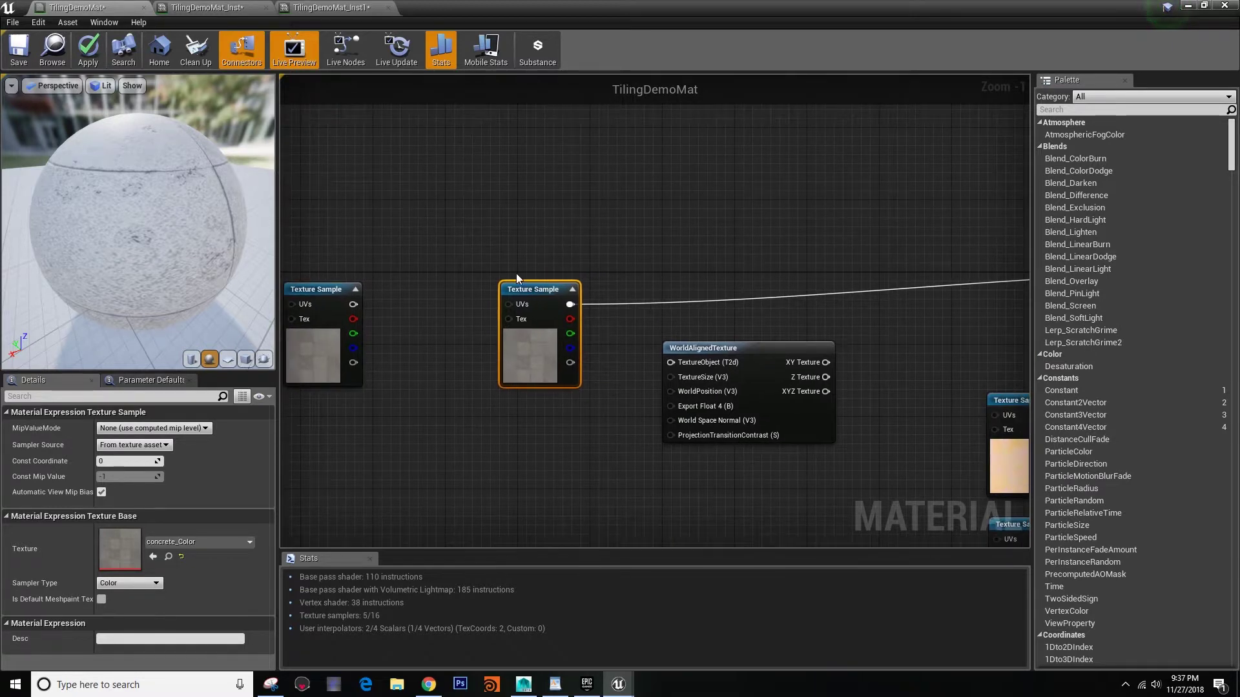
pyautogui.moveTo(360, 340); pyautogui.dragTo(439, 312, button='right')
pyautogui.rightClick(397, 330)
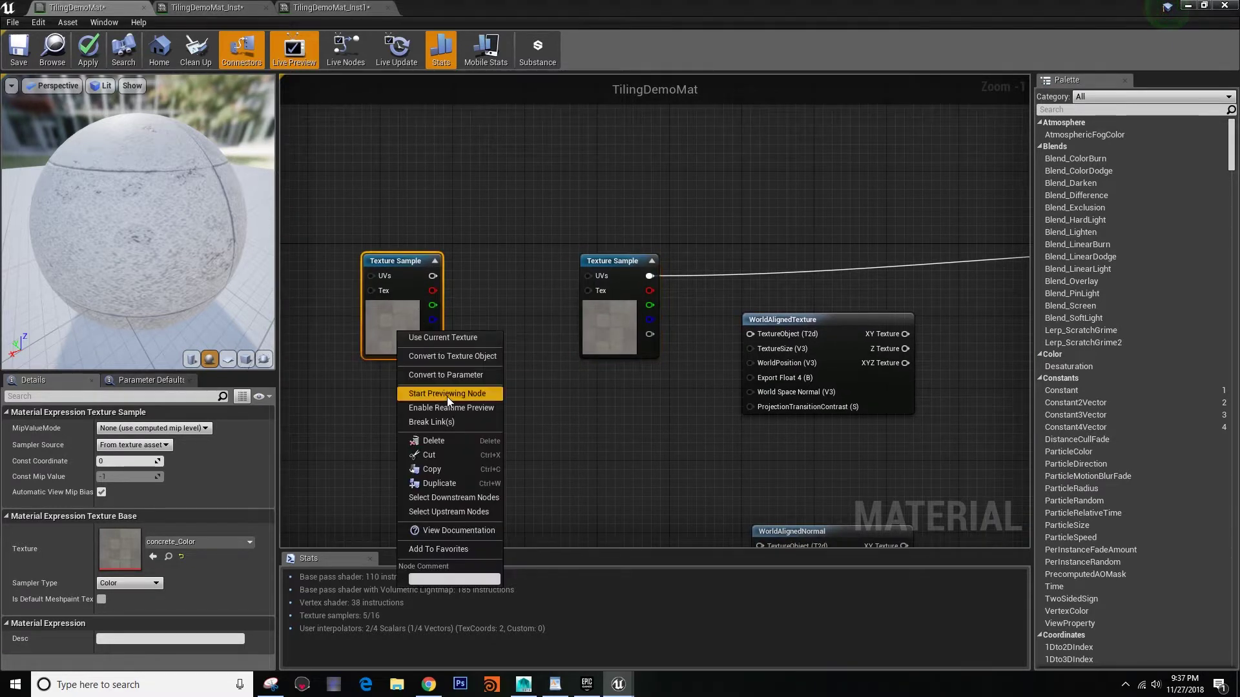
pyautogui.click(440, 359)
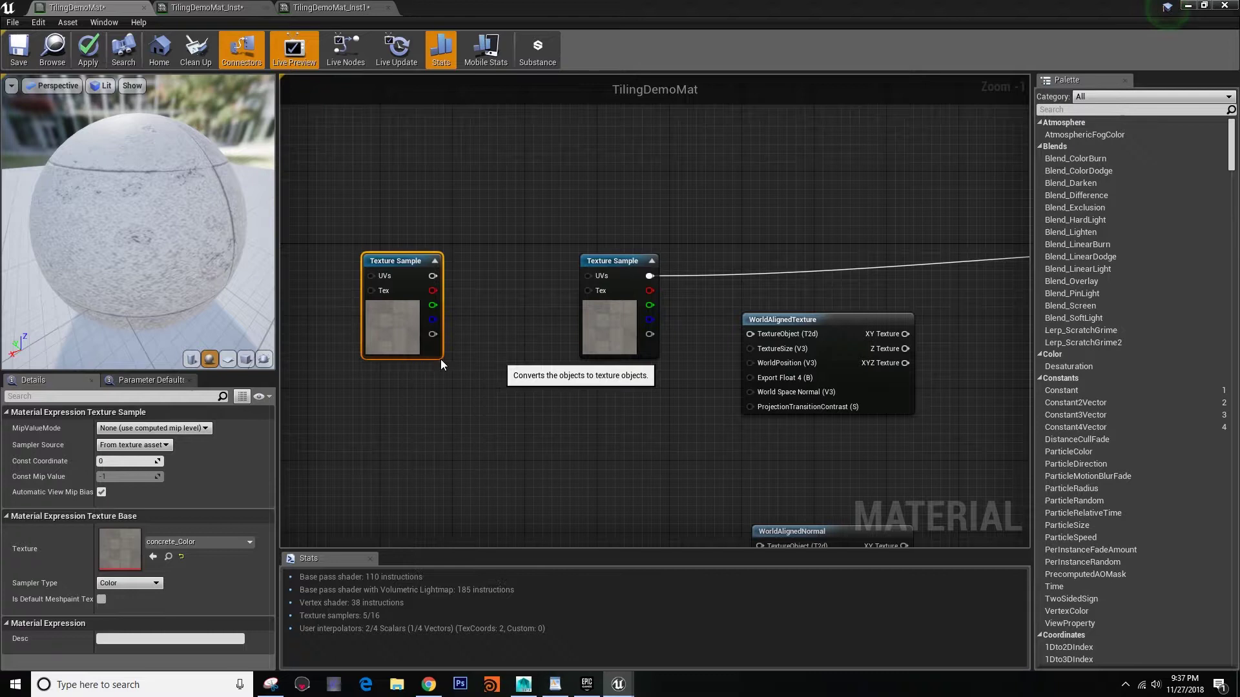
# Step: Look up the TextureObject node, demonstrate wiring the Texture Object into the original sample's Tex input, and delete that Texture Sample
pyautogui.rightClick(449, 445)
pyautogui.write('texture object')
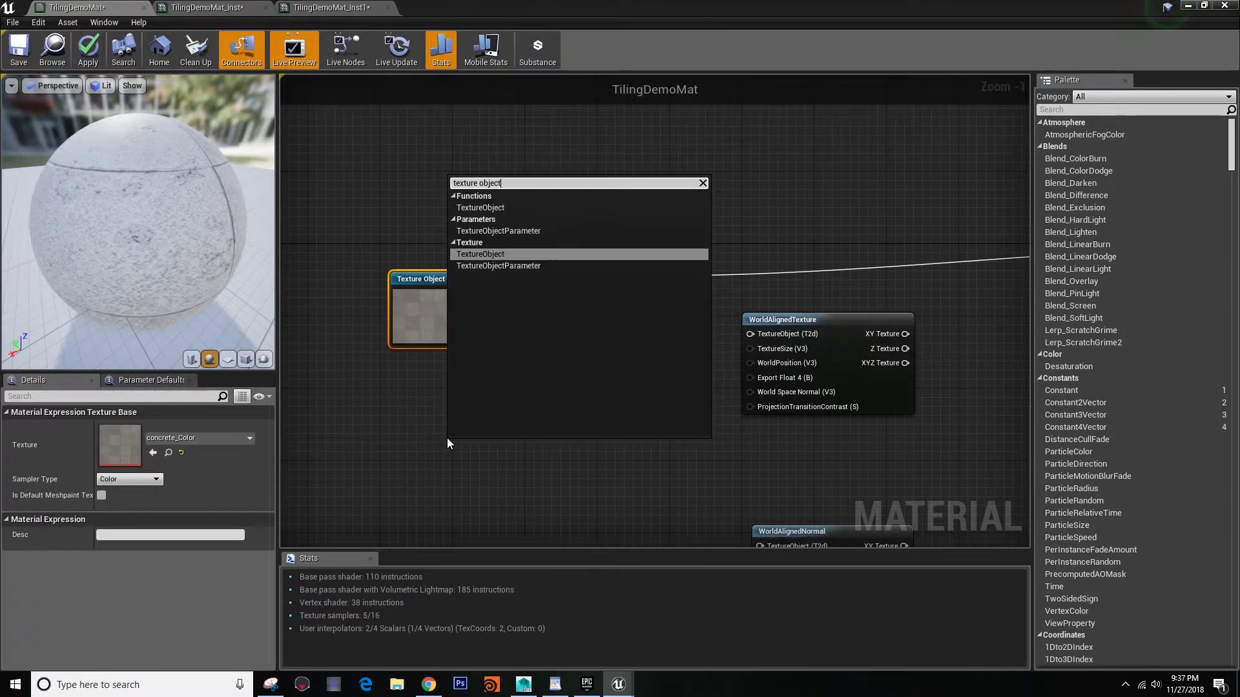
pyautogui.click(400, 443)
pyautogui.moveTo(446, 296); pyautogui.dragTo(569, 293)
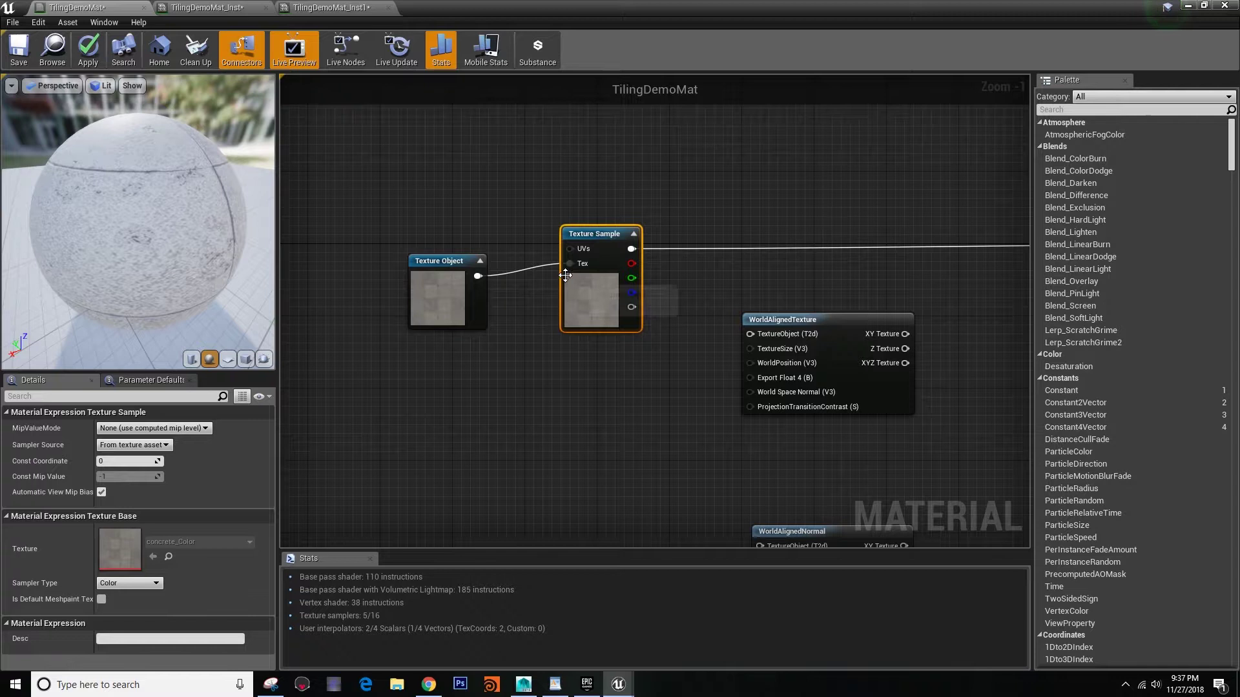
pyautogui.press('Delete')
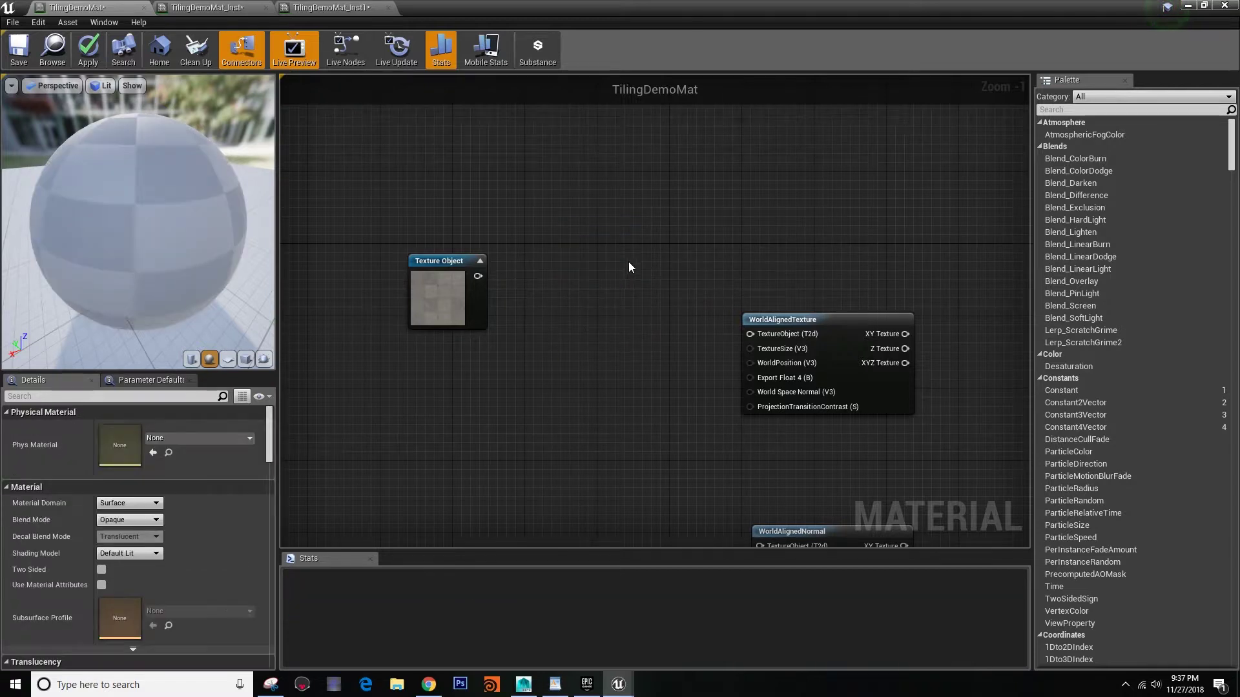
# Step: Convert the concrete_ARMH and concrete_Normal Texture Samples to texture objects and break their links to the material inputs
pyautogui.moveTo(582, 330); pyautogui.dragTo(414, 171, button='right')
pyautogui.scroll(-1, 705, 251)
pyautogui.moveTo(706, 250); pyautogui.dragTo(477, 260, button='right')
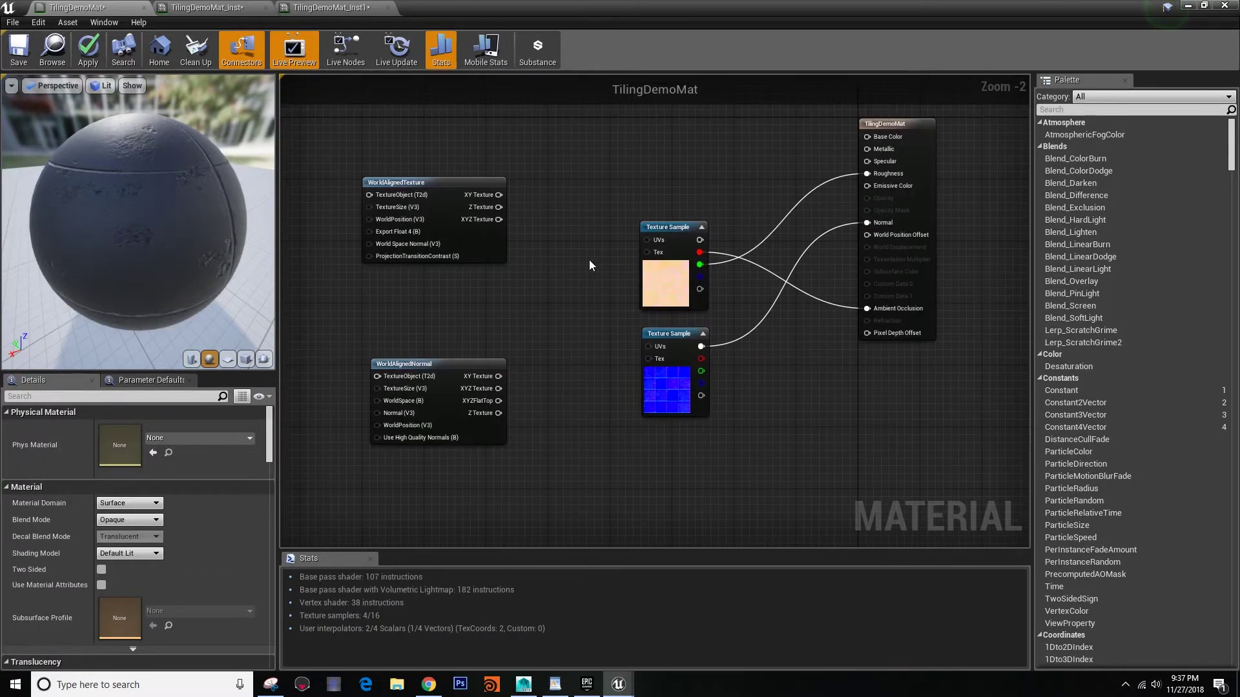
pyautogui.rightClick(666, 276)
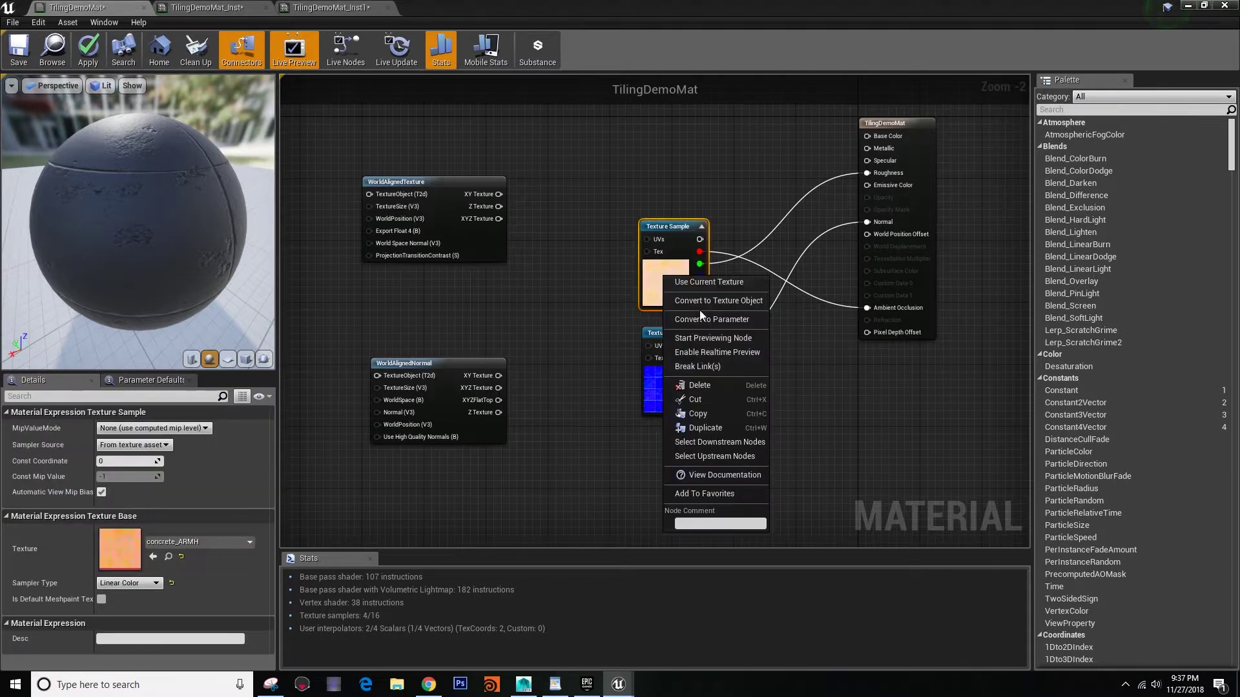
pyautogui.click(694, 300)
pyautogui.rightClick(674, 372)
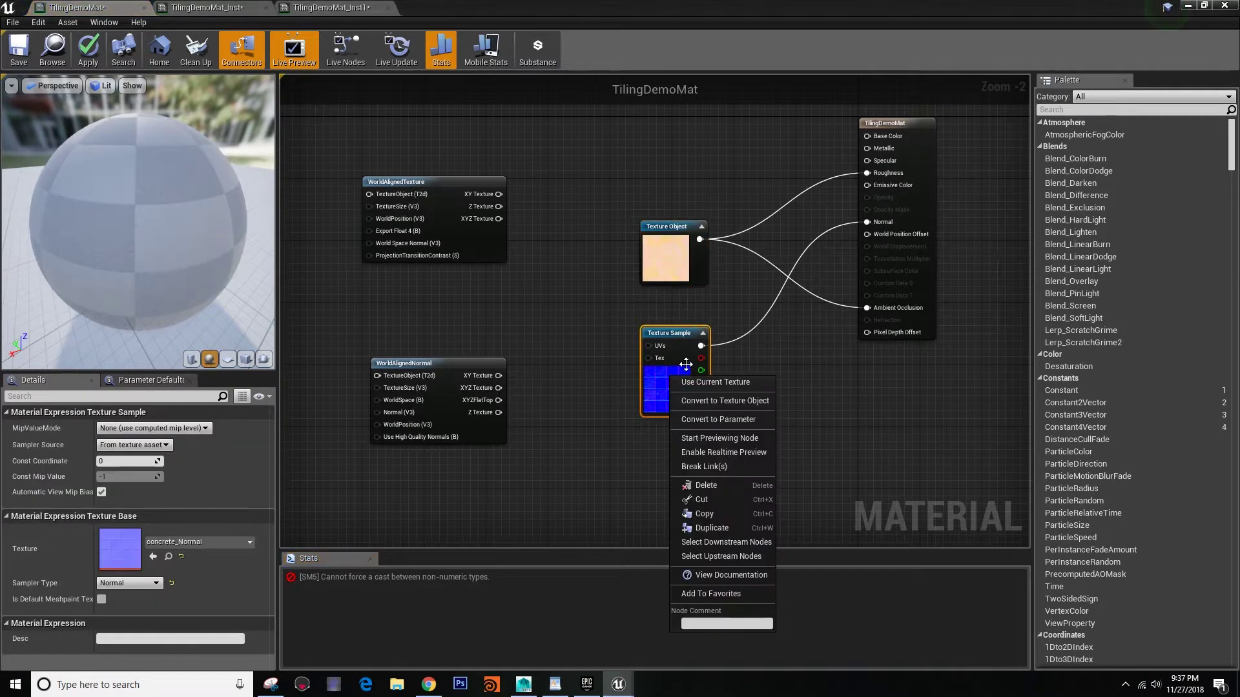
pyautogui.click(707, 401)
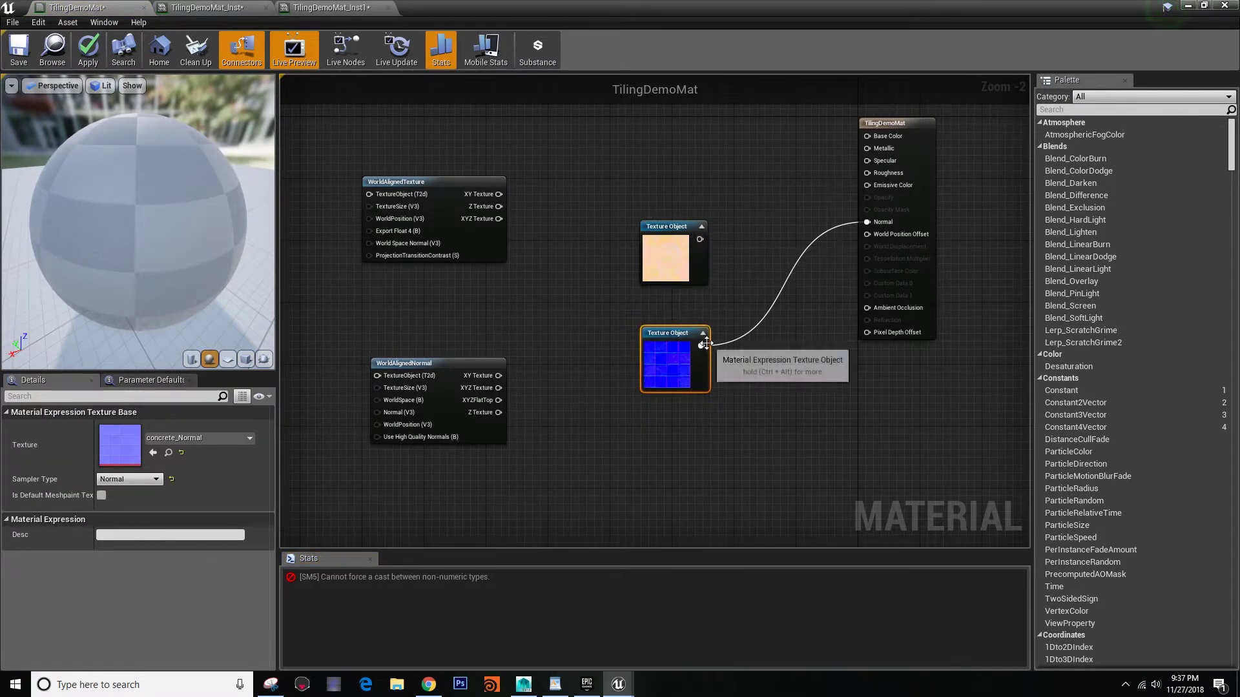
pyautogui.moveTo(643, 321); pyautogui.dragTo(753, 338, button='right')
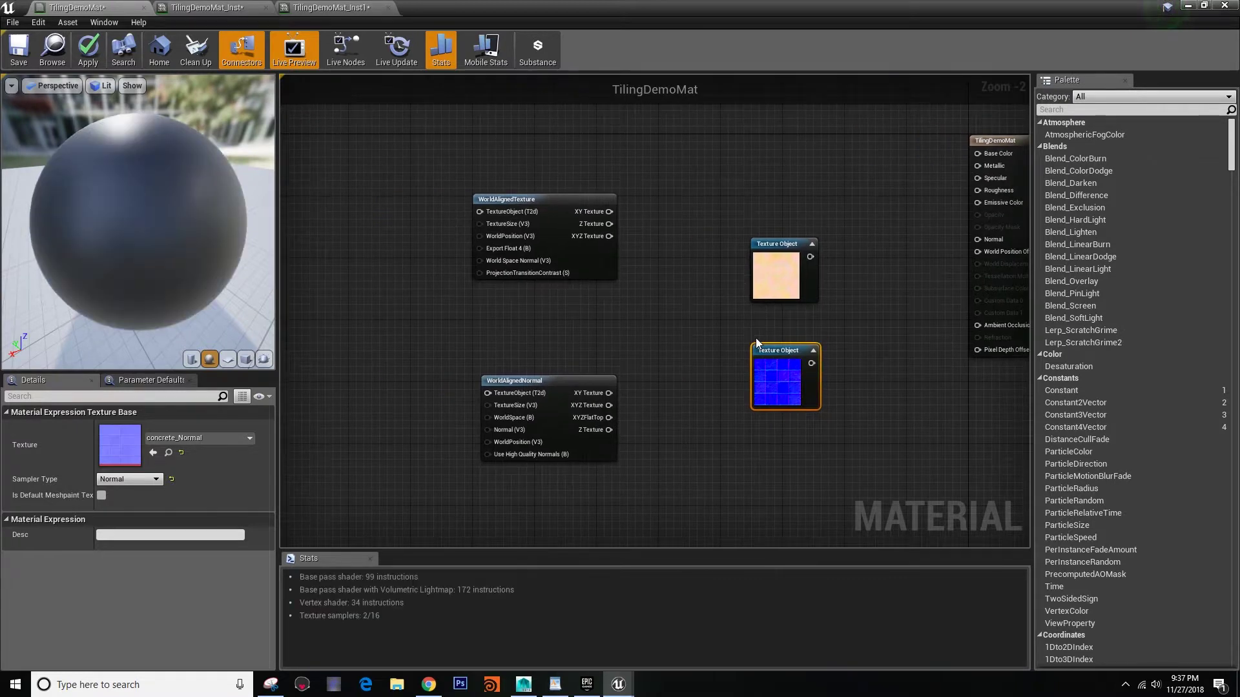
# Step: Connect the concrete_Color Texture Object to the WorldAlignedTexture node's TextureObject input, move that node up, and duplicate it below
pyautogui.moveTo(631, 266); pyautogui.dragTo(780, 288, button='right')
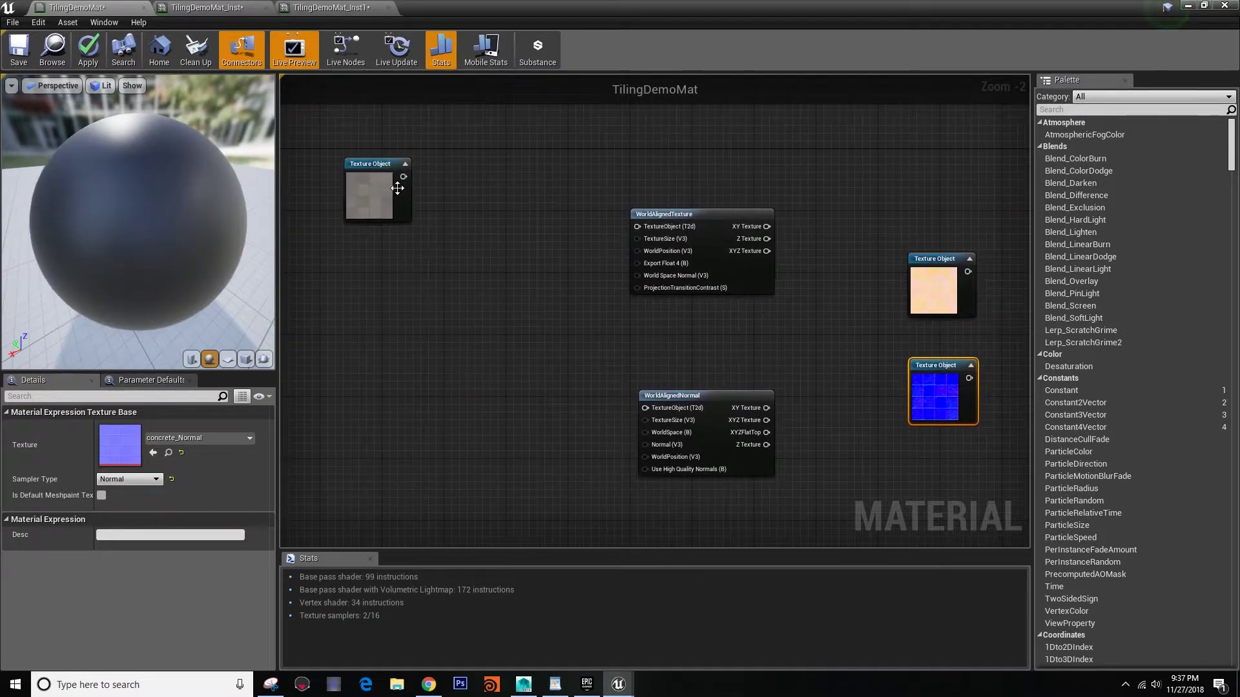
pyautogui.moveTo(649, 224); pyautogui.dragTo(673, 172)
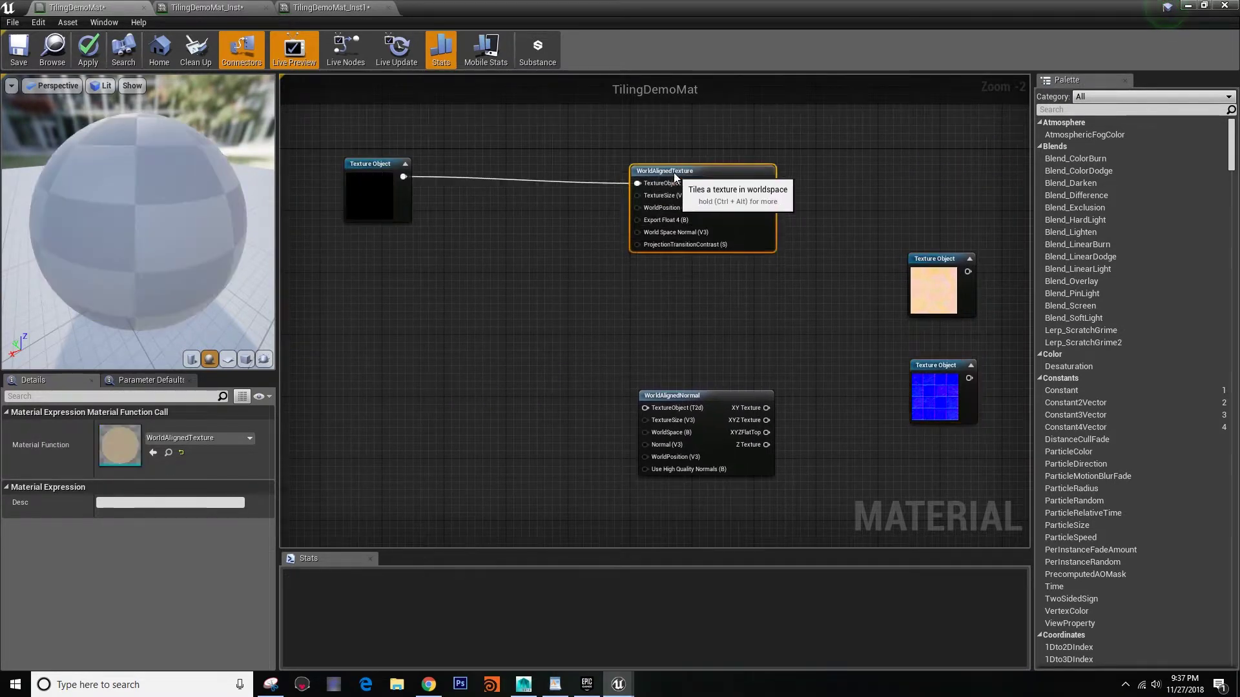
pyautogui.hotkey('ctrl', 'd')
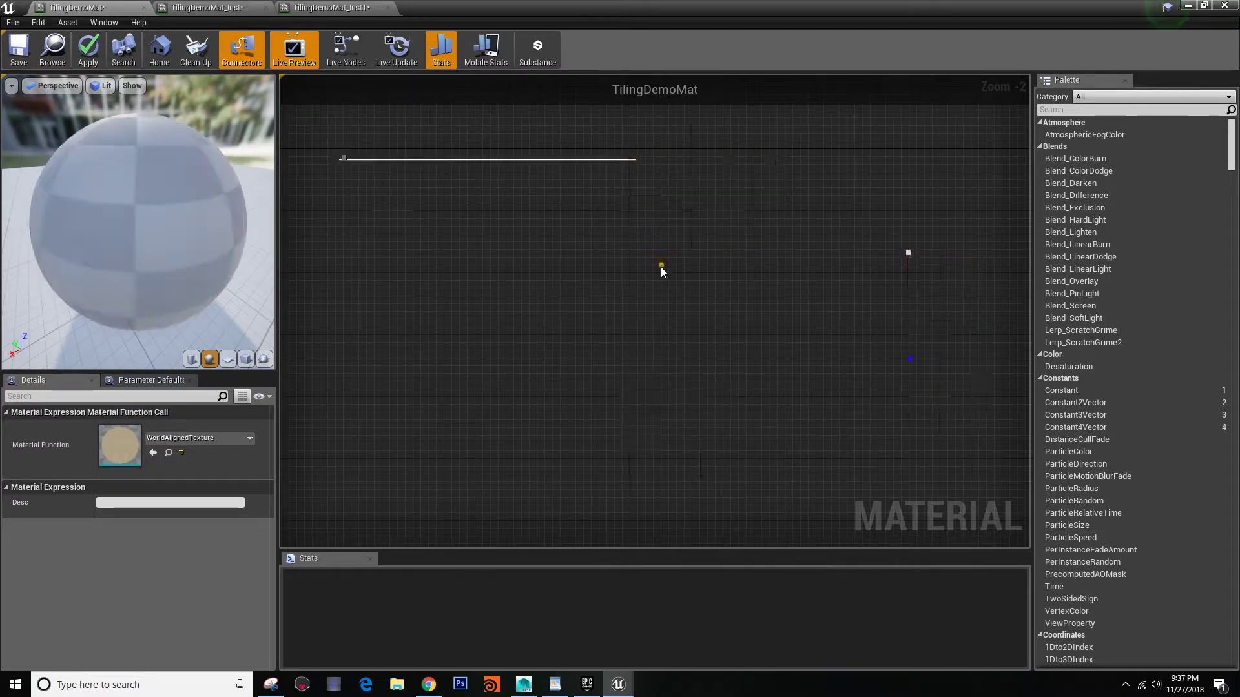
# Step: Move the concrete_ARMH and concrete_Normal Texture Objects below concrete_Color and connect them to the second WorldAlignedTexture and WorldAlignedNormal nodes
pyautogui.click(937, 261)
pyautogui.moveTo(937, 260); pyautogui.dragTo(638, 268)
pyautogui.moveTo(396, 282); pyautogui.dragTo(382, 278)
pyautogui.moveTo(933, 395); pyautogui.dragTo(660, 405)
# Step: Connect the first WorldAlignedTexture node's XYZ Texture output to the material's Base Color
pyautogui.moveTo(710, 309); pyautogui.dragTo(490, 320, button='right')
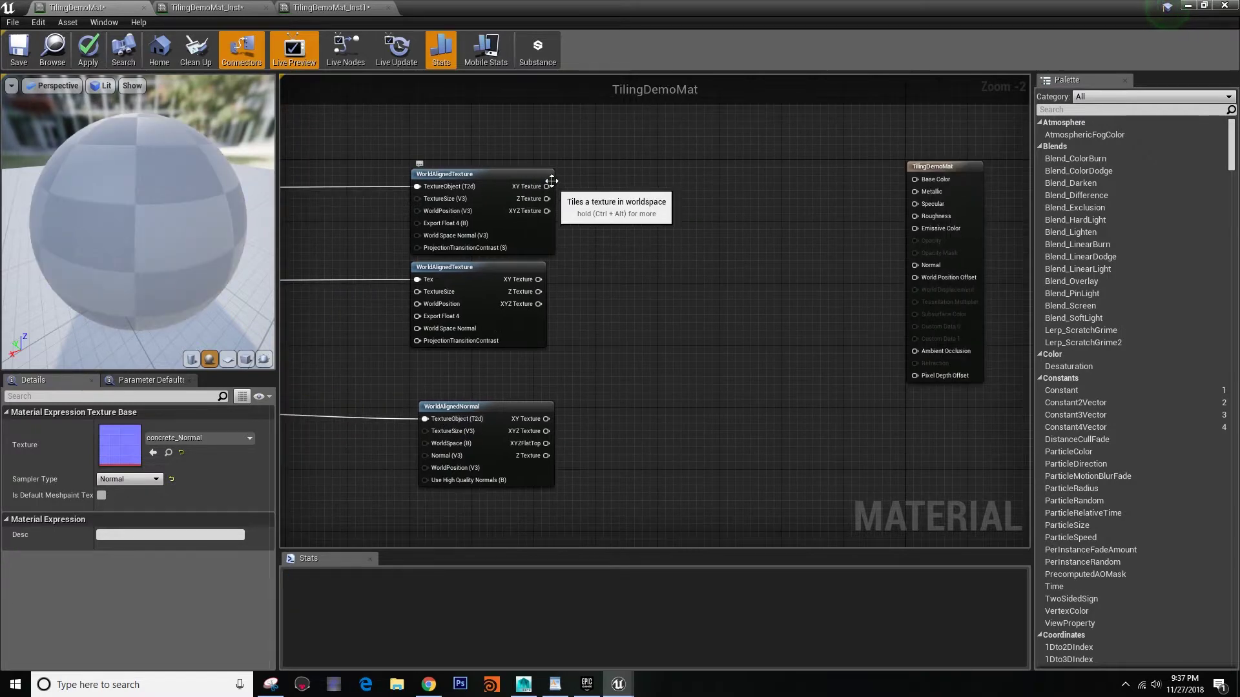
pyautogui.moveTo(549, 211); pyautogui.dragTo(916, 181)
pyautogui.moveTo(916, 189); pyautogui.dragTo(991, 196, button='right')
pyautogui.moveTo(788, 246); pyautogui.dragTo(676, 256, button='right')
# Step: Add a BreakOutFloat3Components node fed by the second WorldAlignedTexture node's XYZ Texture output and position it beside that node
pyautogui.moveTo(505, 321); pyautogui.dragTo(562, 289, button='right')
pyautogui.moveTo(567, 286); pyautogui.dragTo(654, 282)
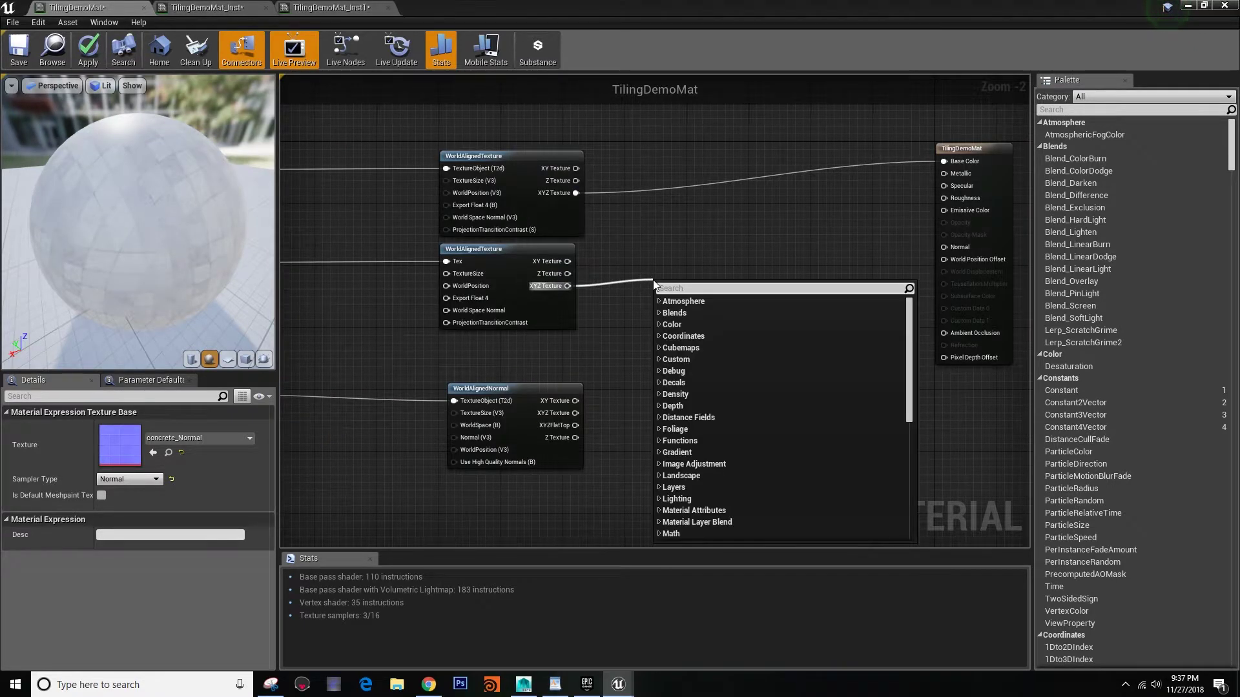
pyautogui.write('brea')
pyautogui.press('Down')
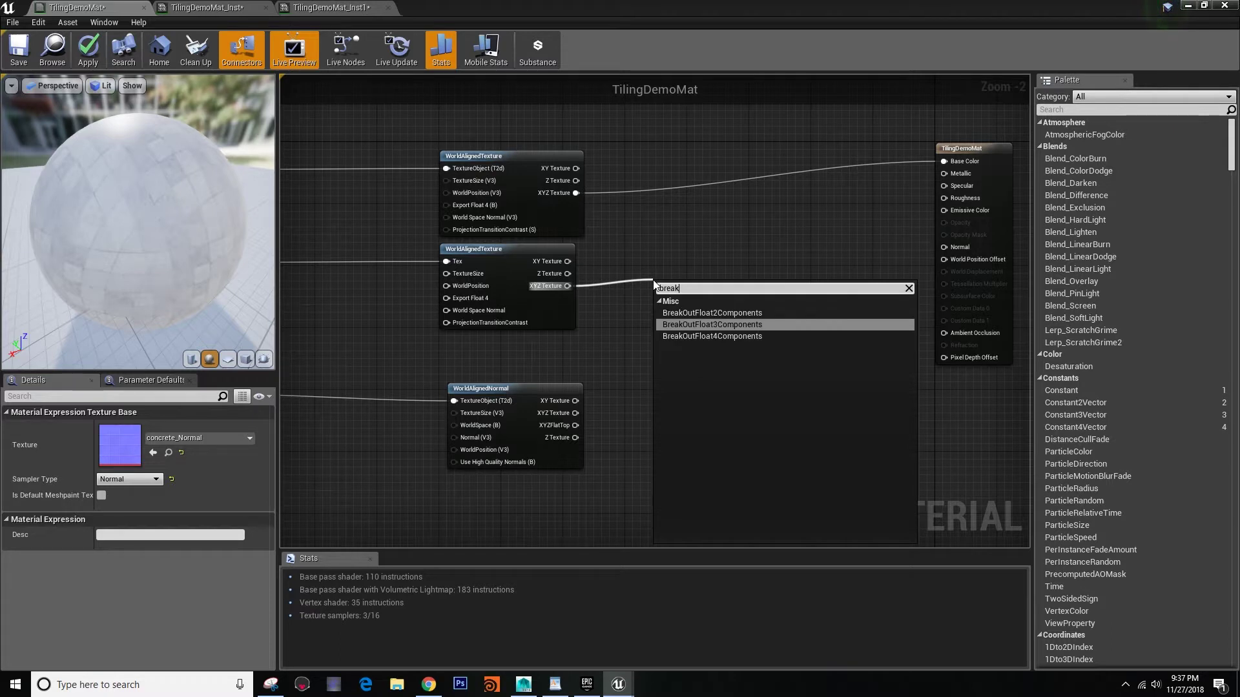
pyautogui.press('Return')
pyautogui.moveTo(700, 304); pyautogui.dragTo(672, 289)
# Step: Connect the BreakOutFloat3Components R output to Ambient Occlusion and its G output to Roughness
pyautogui.moveTo(635, 284); pyautogui.dragTo(825, 298, button='right')
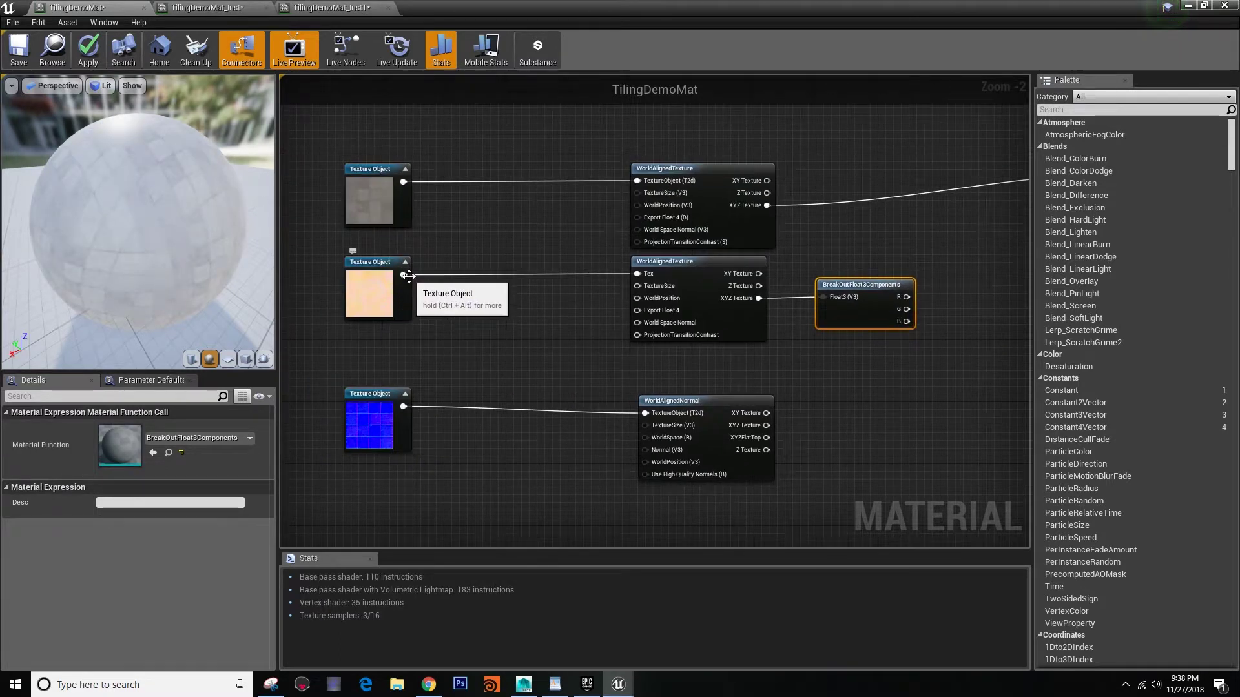
pyautogui.moveTo(681, 304); pyautogui.dragTo(416, 295, button='right')
pyautogui.moveTo(642, 288); pyautogui.dragTo(871, 337)
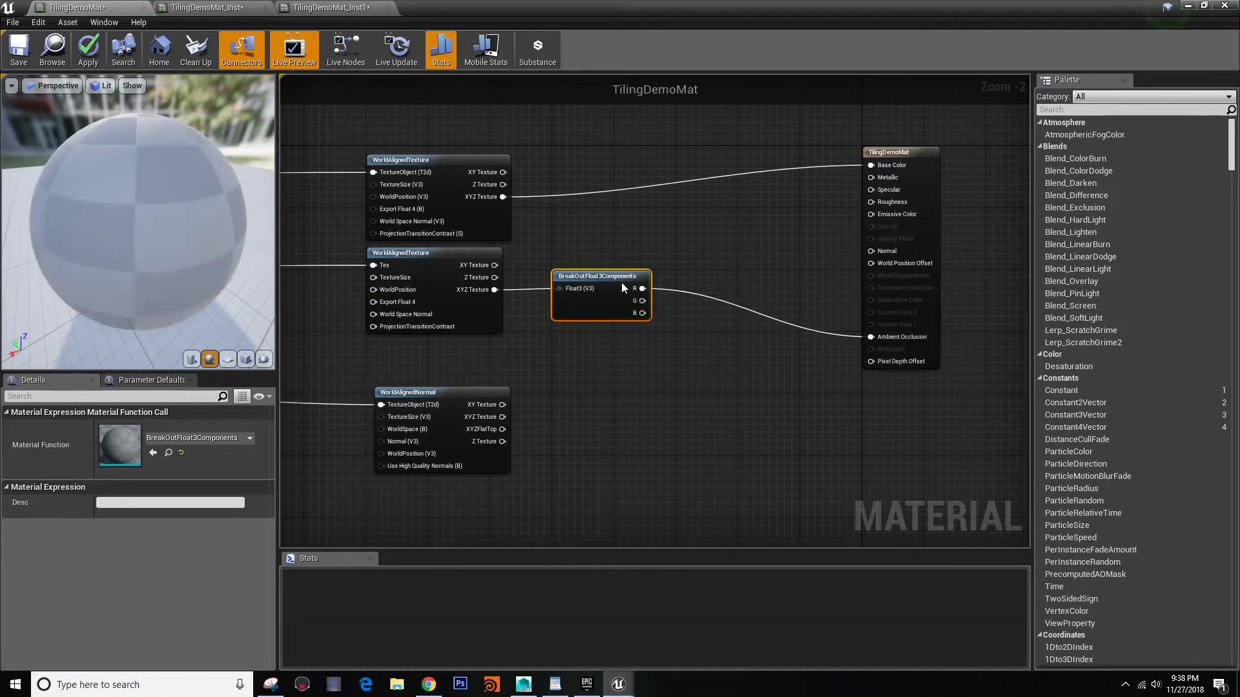
pyautogui.moveTo(643, 301); pyautogui.dragTo(877, 206)
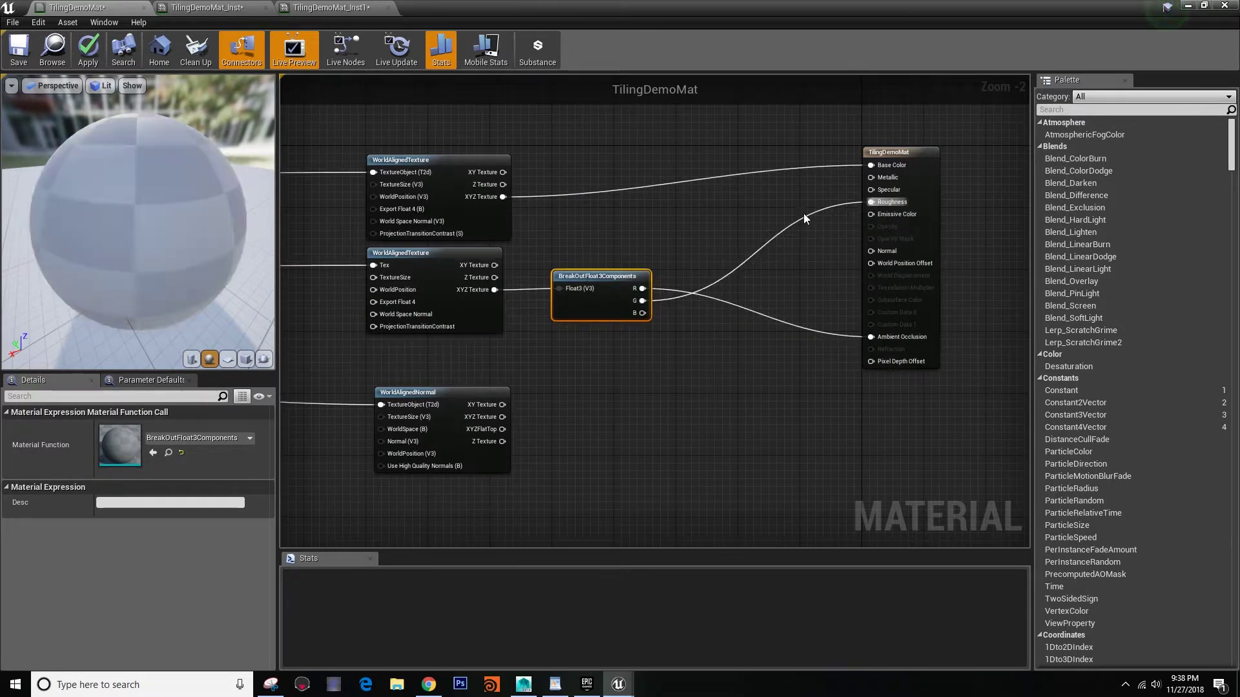
# Step: Connect the WorldAlignedNormal node's XYZ Texture output to the material's Normal input and apply the material
pyautogui.moveTo(566, 329); pyautogui.dragTo(697, 259, button='right')
pyautogui.moveTo(672, 320); pyautogui.dragTo(531, 328, button='right')
pyautogui.moveTo(493, 355); pyautogui.dragTo(860, 188)
pyautogui.moveTo(474, 182); pyautogui.dragTo(644, 197, button='right')
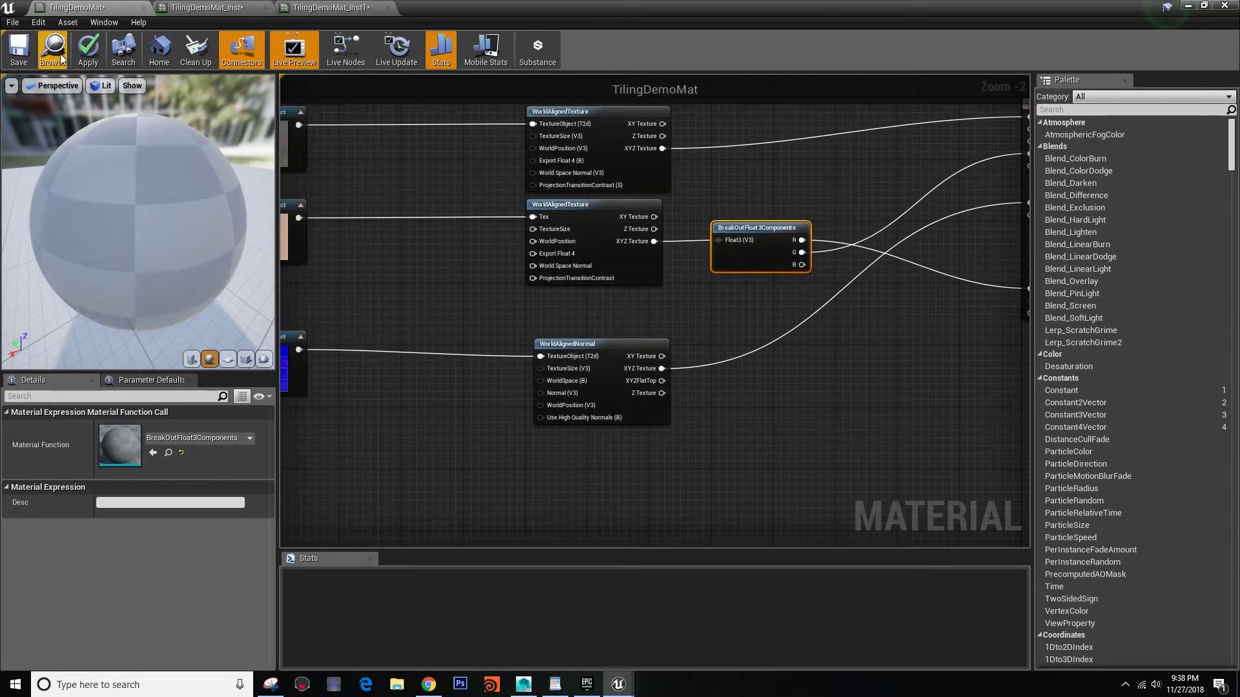
pyautogui.click(88, 51)
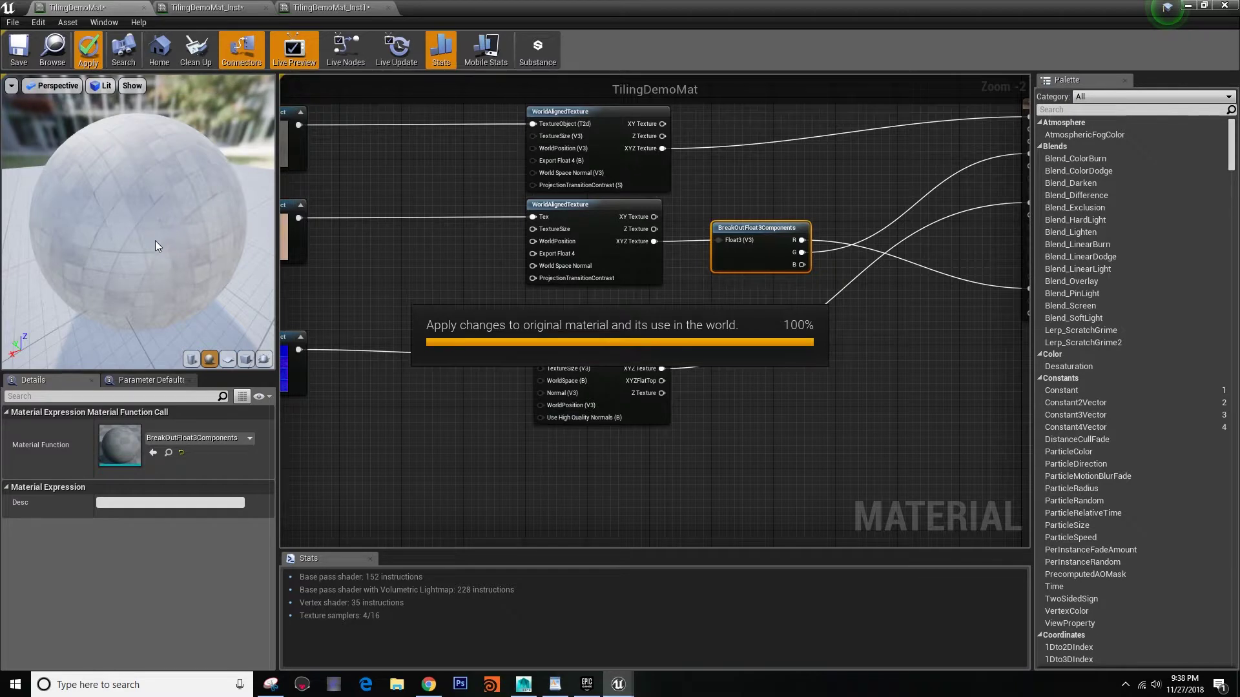
# Step: Inspect the world-aligned material on the preview sphere and on the level's floor, including a short play test
pyautogui.moveTo(183, 242); pyautogui.dragTo(310, 237)
pyautogui.moveTo(138, 223); pyautogui.dragTo(175, 256)
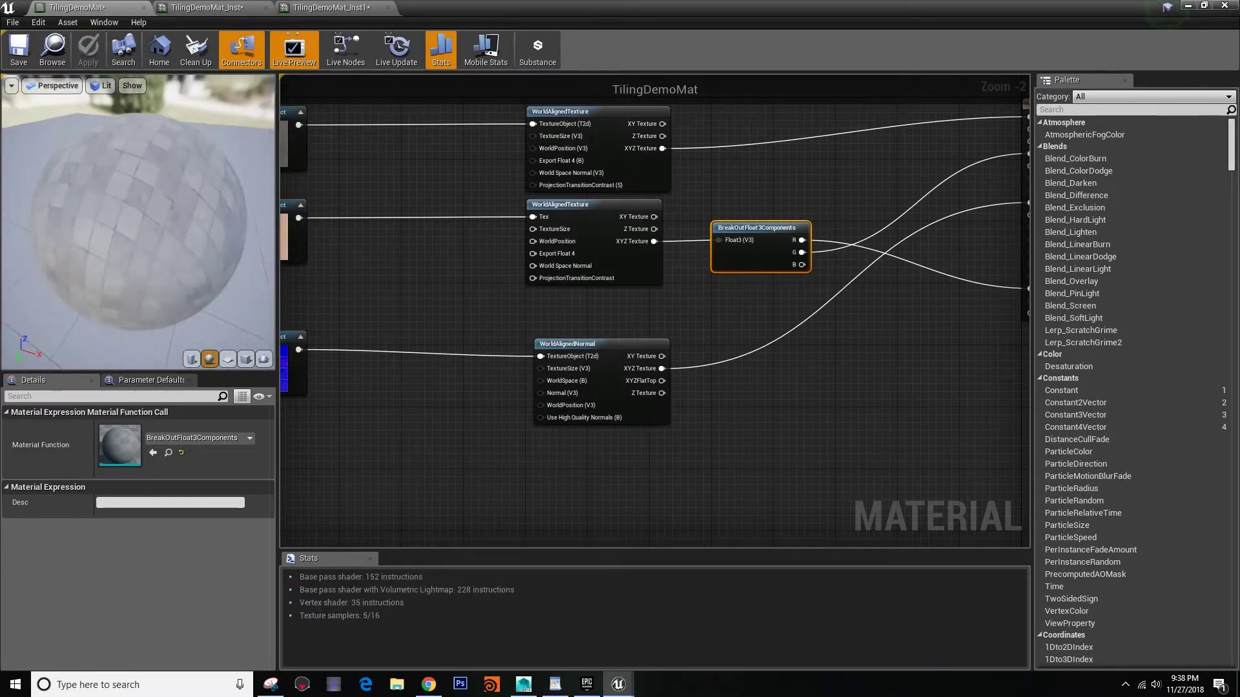
pyautogui.doubleClick(495, 7)
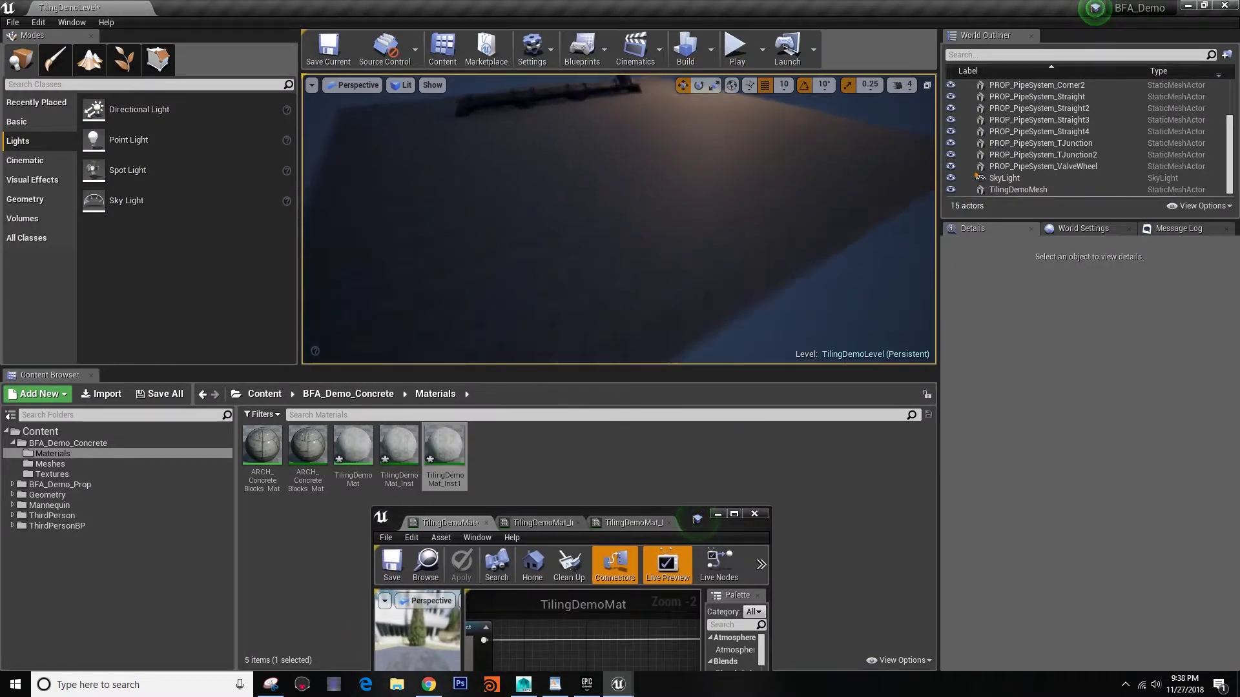
pyautogui.moveTo(620, 219); pyautogui.dragTo(646, 187, button='right')
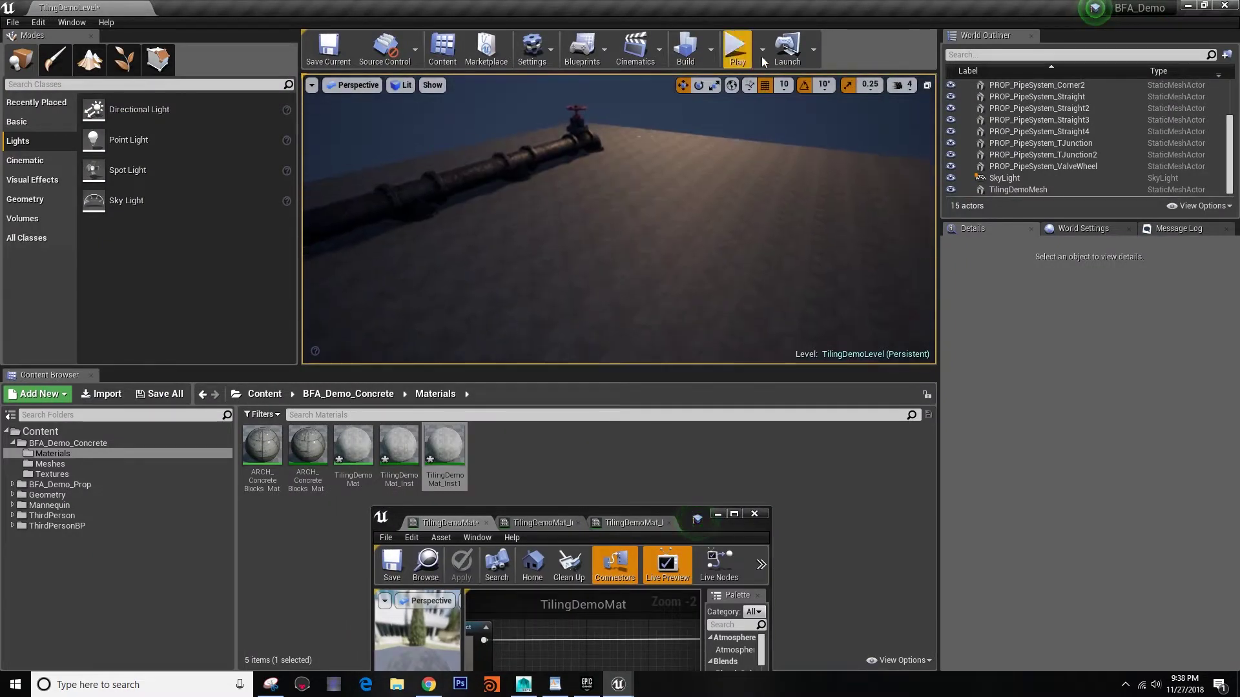
pyautogui.click(736, 50)
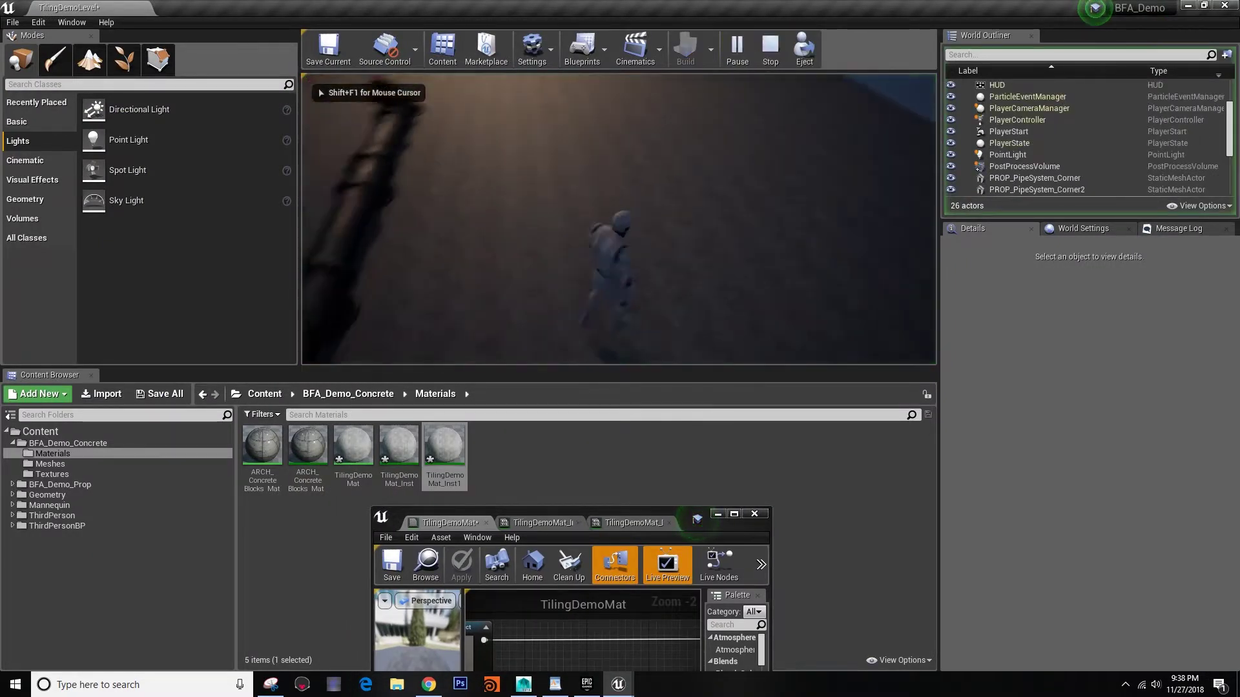
pyautogui.press('Escape')
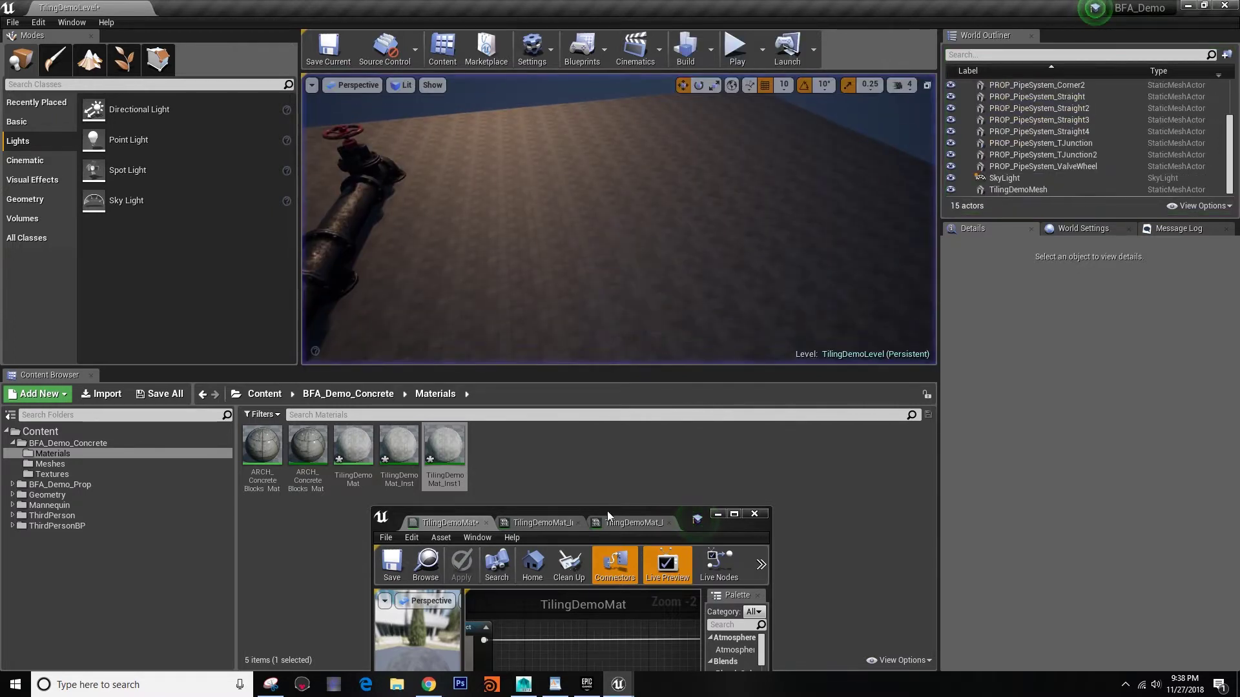
# Step: Restore the TilingDemoMat editor to full size and return to its texture object and world-aligned nodes
pyautogui.moveTo(602, 514); pyautogui.dragTo(716, 118)
pyautogui.doubleClick(715, 118)
pyautogui.moveTo(687, 138); pyautogui.dragTo(997, 148, button='right')
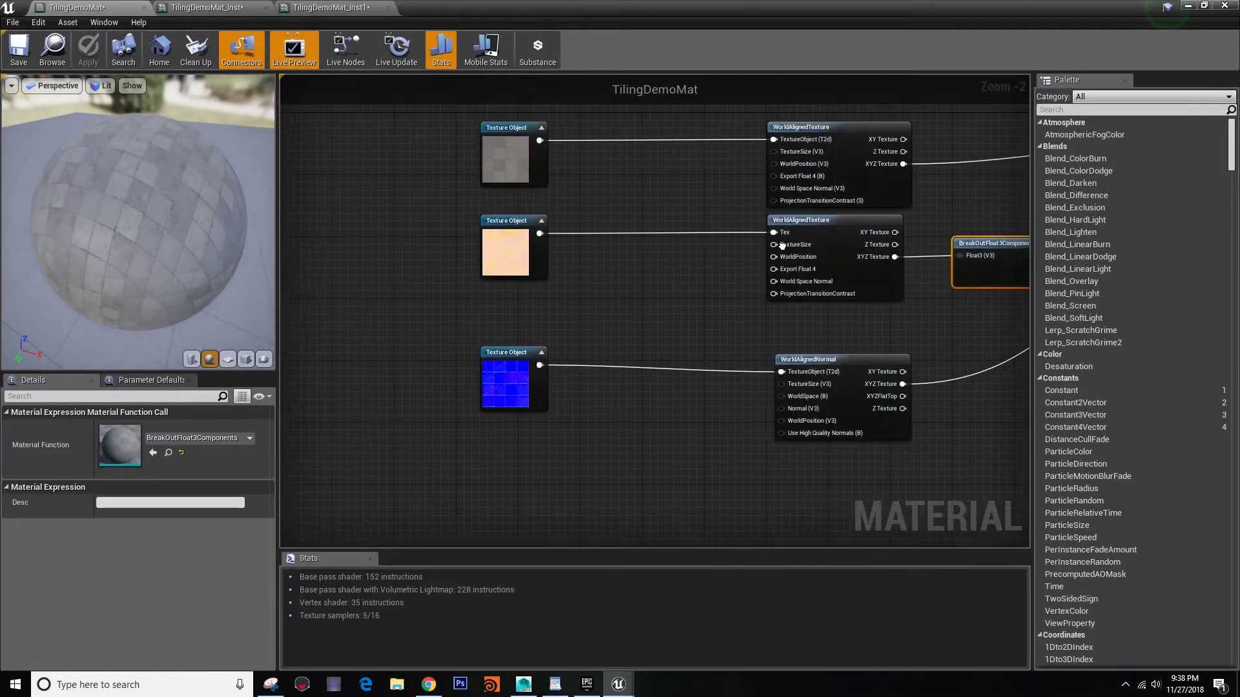
# Step: Add a scalar parameter named WS Tiling Scale between the texture objects and the world-aligned nodes
pyautogui.scroll(2, 759, 160)
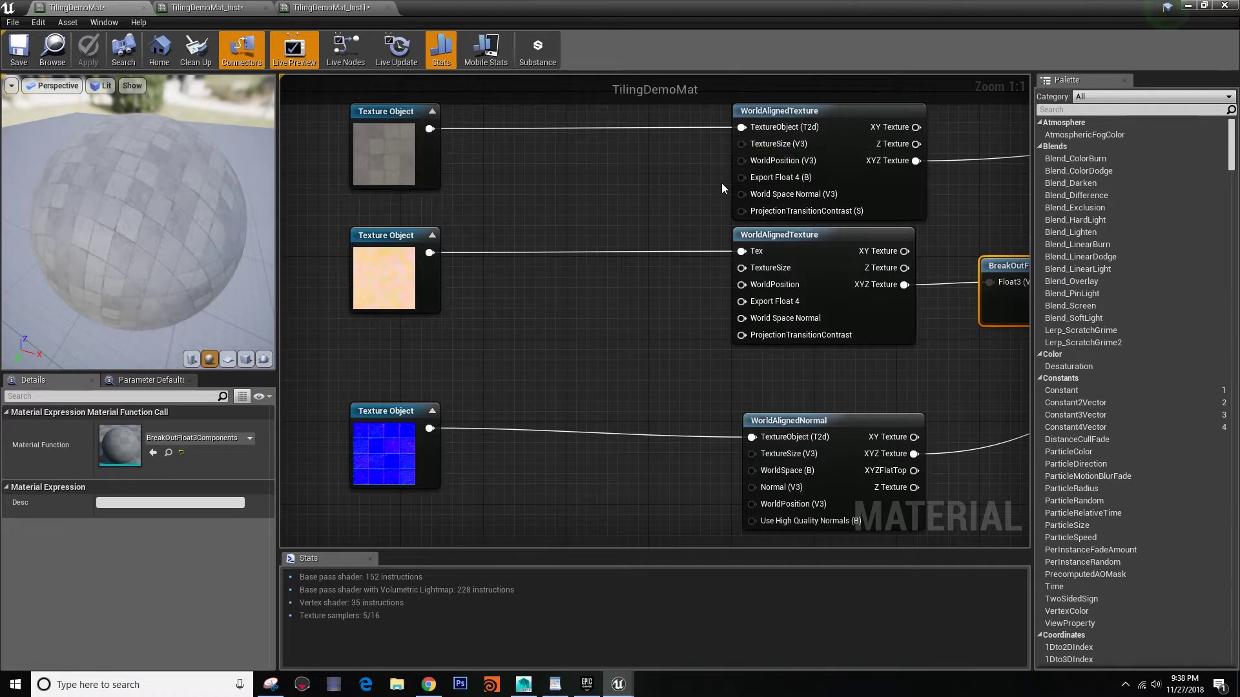
pyautogui.moveTo(718, 183); pyautogui.dragTo(641, 186, button='right')
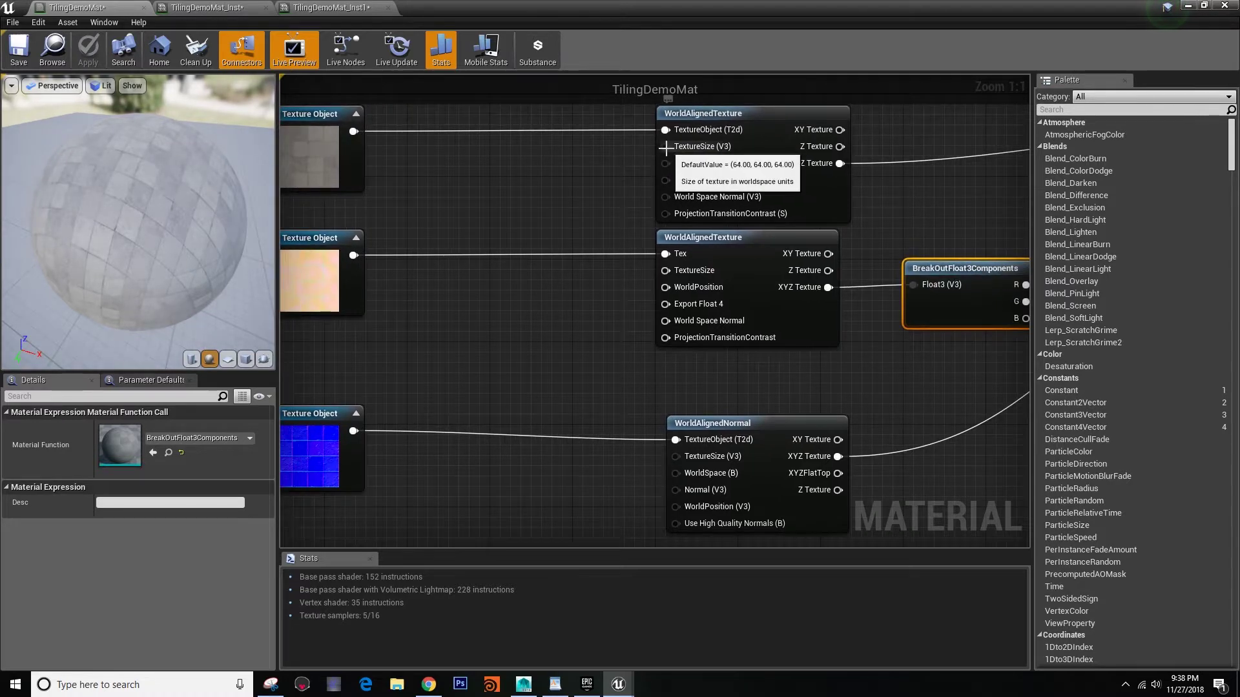
pyautogui.moveTo(731, 150)
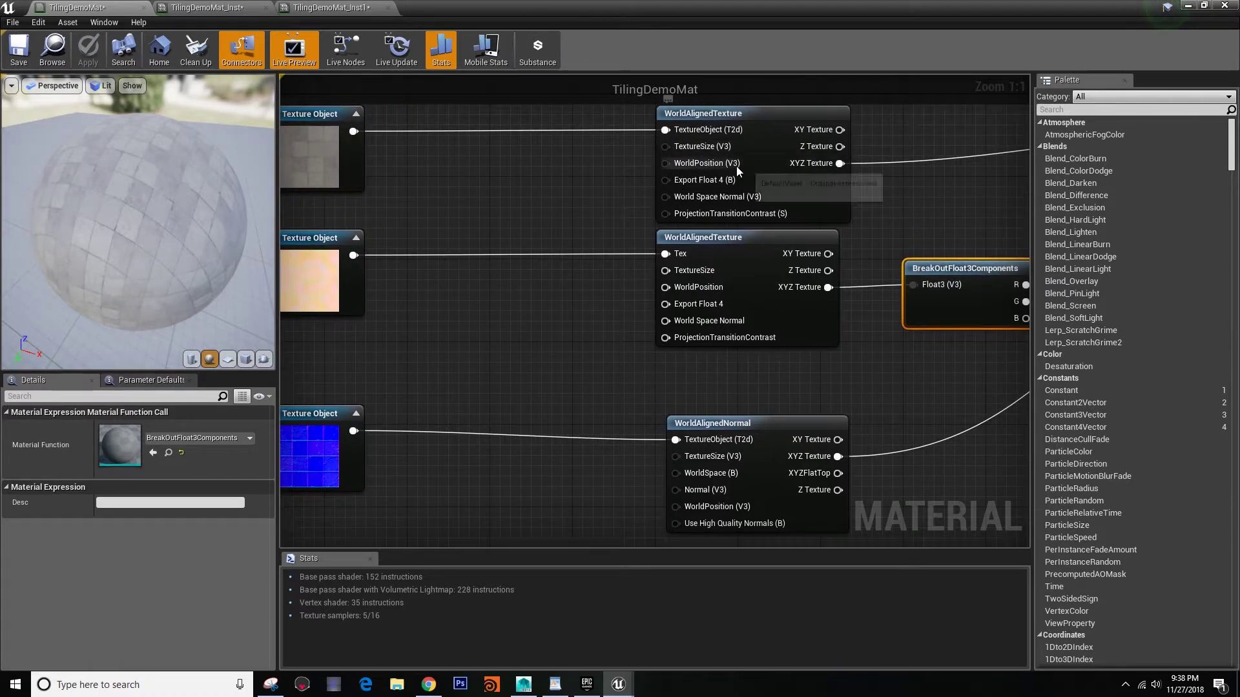
pyautogui.moveTo(137, 175)
pyautogui.mouseDown()
pyautogui.moveTo(207, 142)
pyautogui.moveTo(139, 158)
pyautogui.mouseUp()
pyautogui.moveTo(456, 342); pyautogui.dragTo(575, 336, button='right')
pyautogui.rightClick(562, 208)
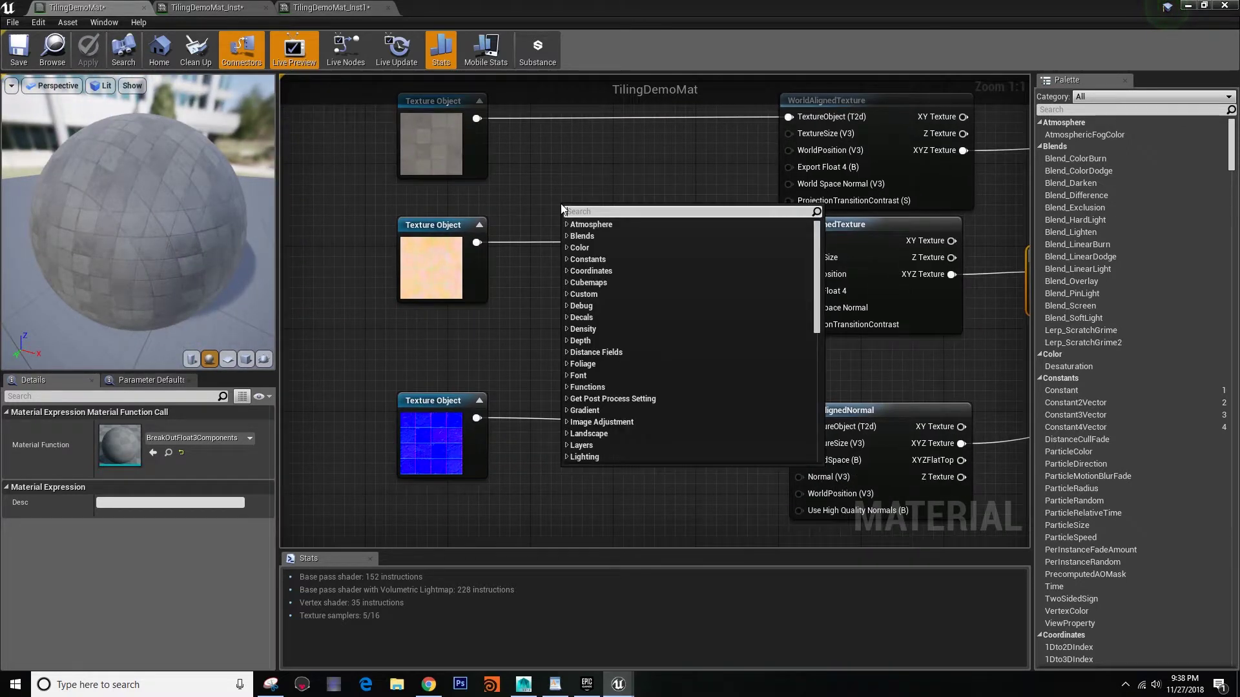
pyautogui.write('scalar')
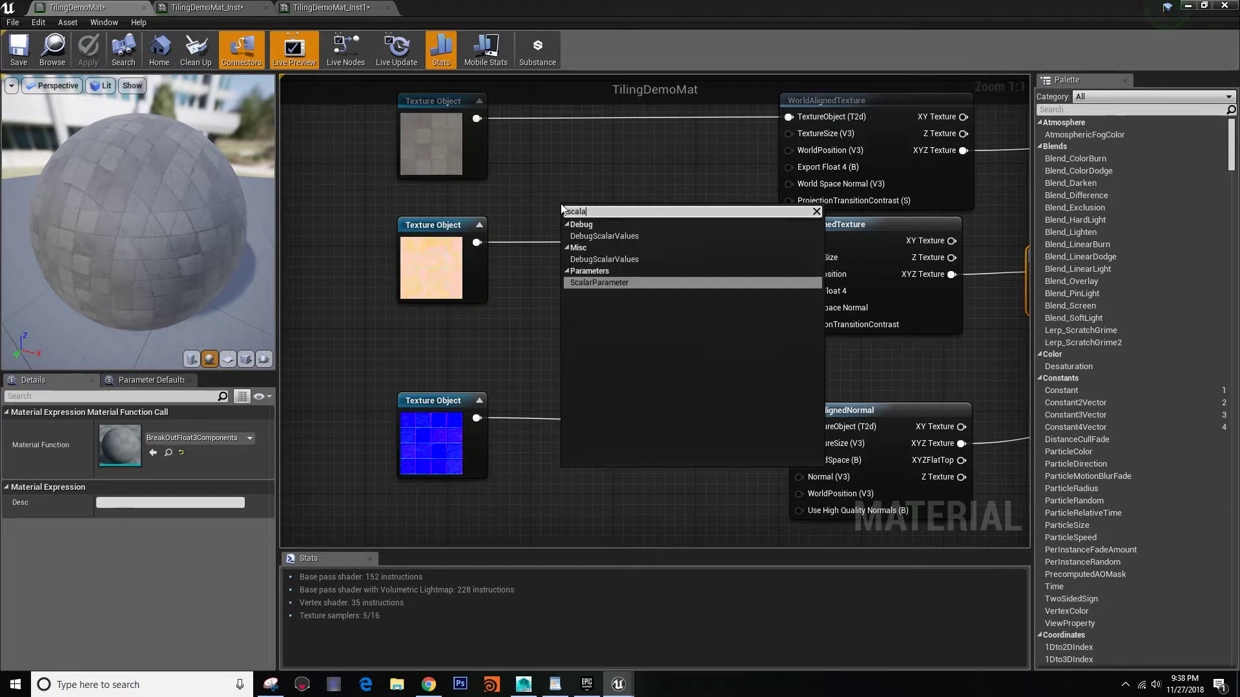
pyautogui.press('Return')
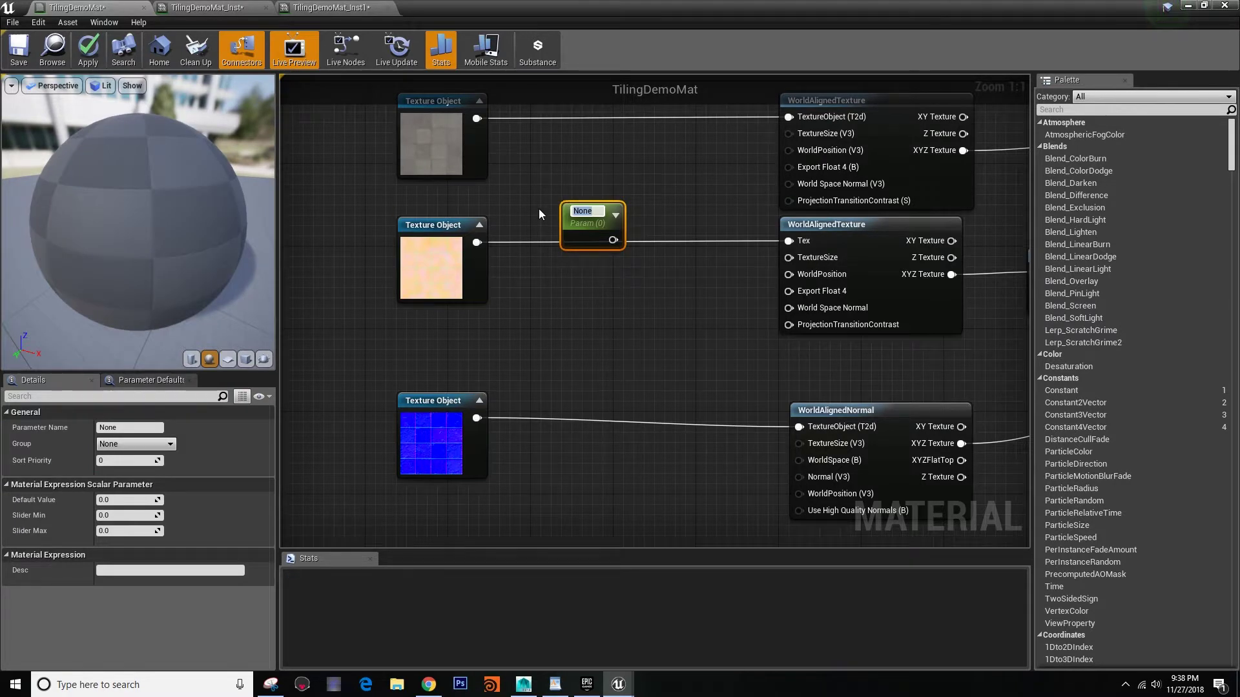
pyautogui.write('WS')
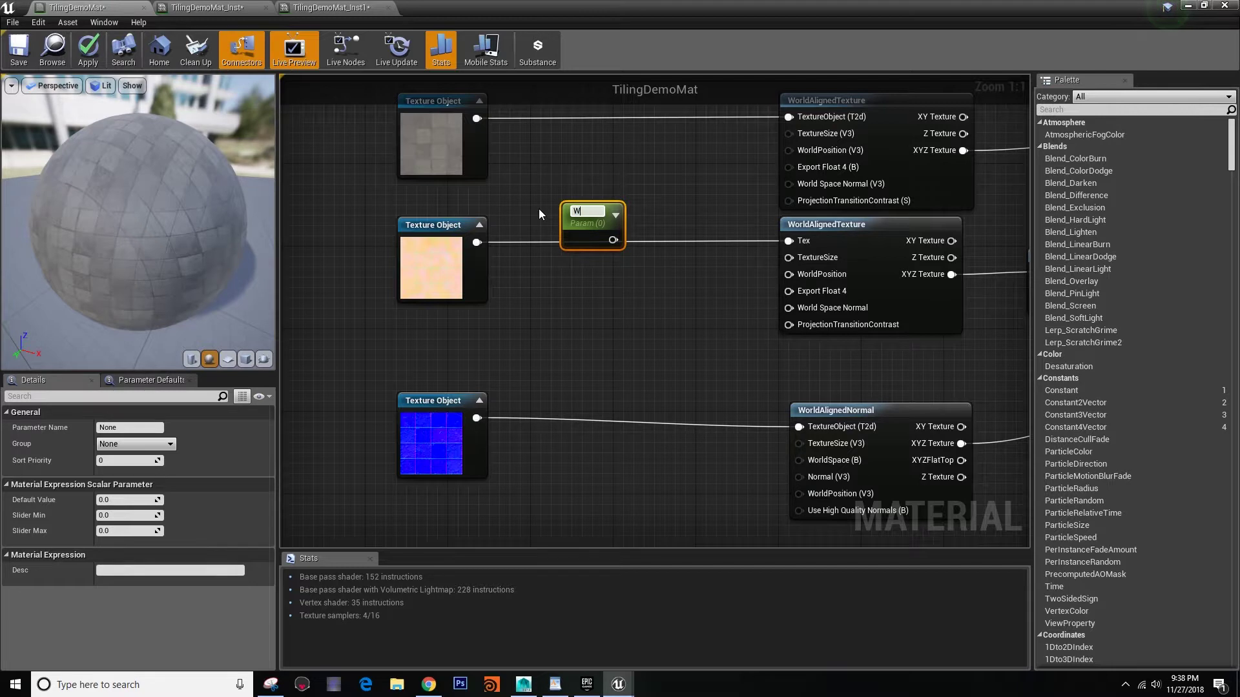
pyautogui.write('Tiling Scale')
pyautogui.press('Return')
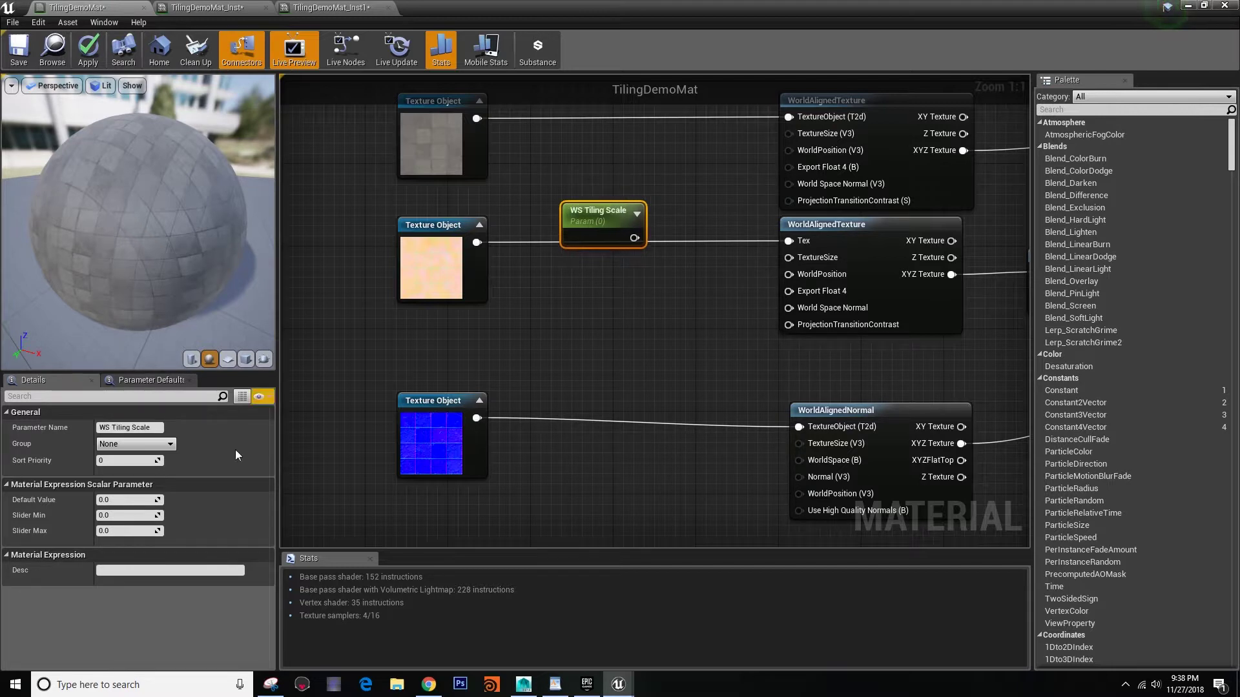
# Step: Set the WS Tiling Scale parameter's default value to 400
pyautogui.click(122, 496)
pyautogui.write('400')
pyautogui.press('Return')
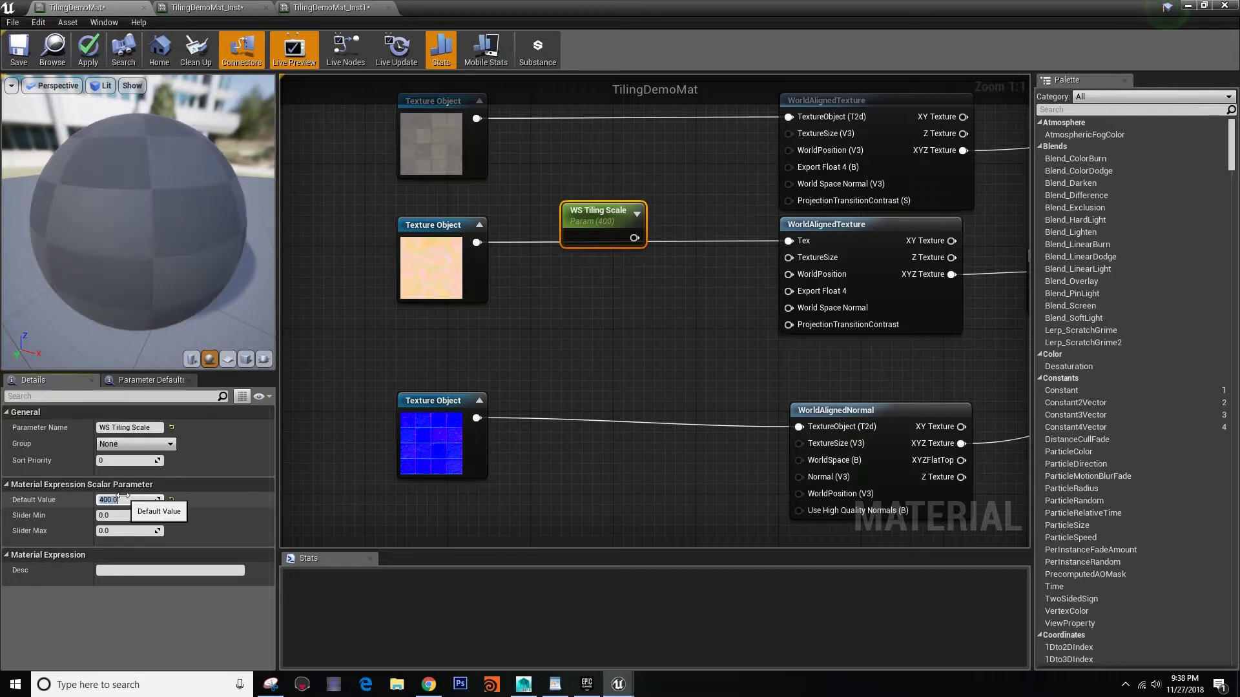
# Step: Connect WS Tiling Scale to the TextureSize inputs of both WorldAlignedTexture nodes and the WorldAlignedNormal node, and apply the material
pyautogui.moveTo(605, 233); pyautogui.dragTo(801, 134)
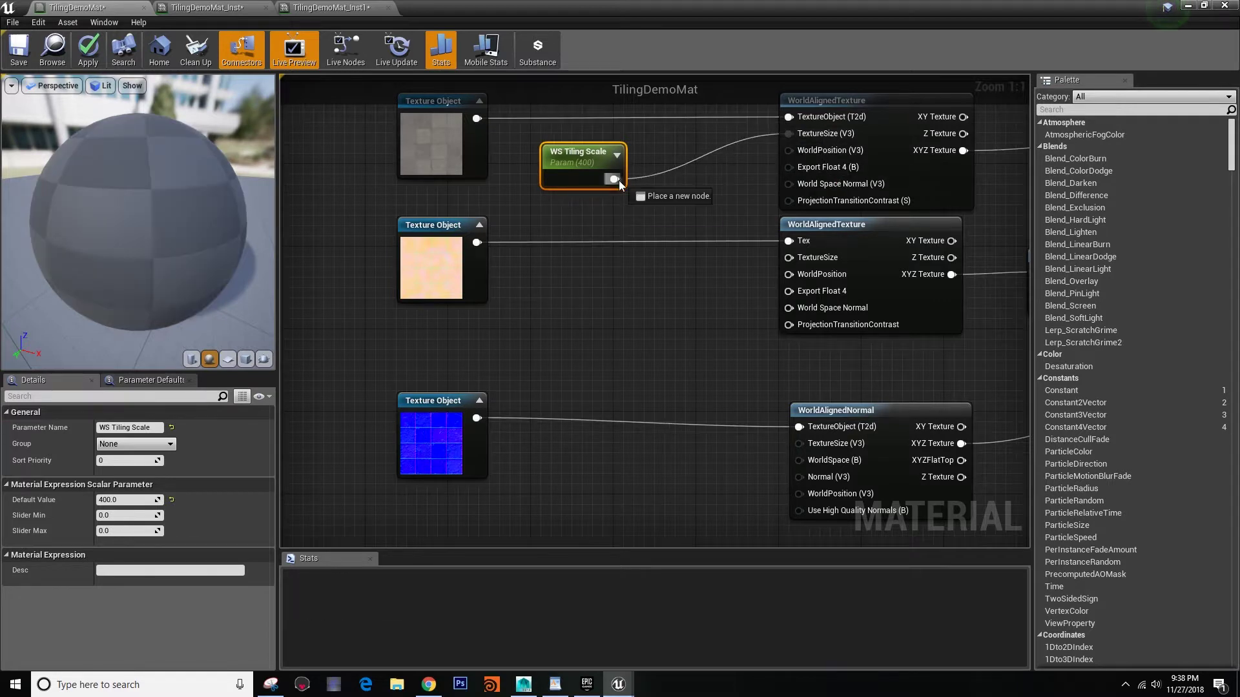
pyautogui.moveTo(788, 258); pyautogui.dragTo(789, 257)
pyautogui.moveTo(614, 178); pyautogui.dragTo(808, 450)
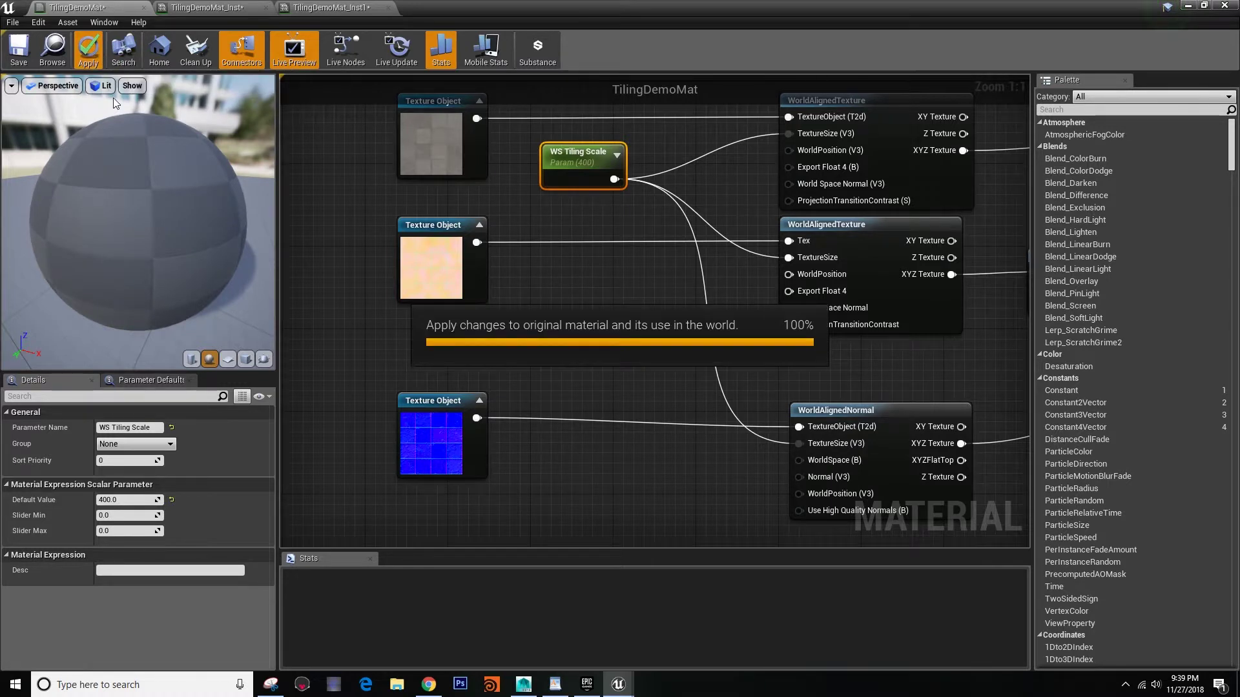
# Step: Check the rescaled tiling on the level's floor, then save TilingDemoMat and close its editor
pyautogui.moveTo(510, 5); pyautogui.dragTo(527, 398)
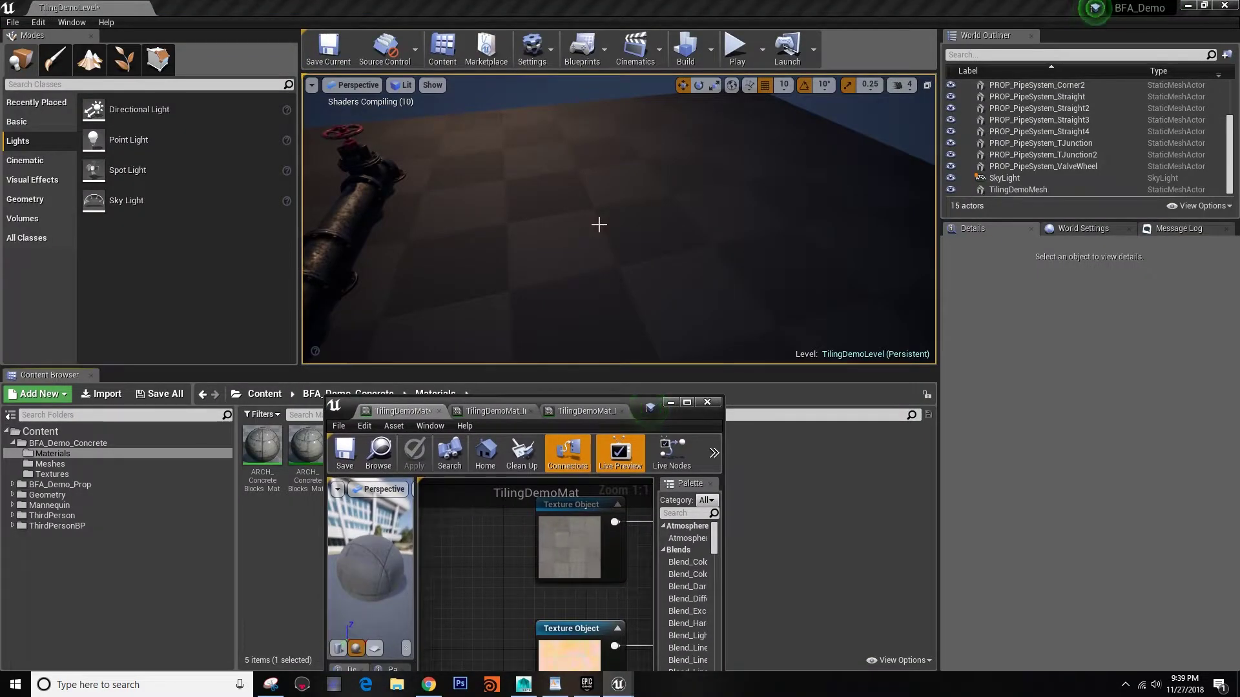
pyautogui.moveTo(599, 225); pyautogui.dragTo(536, 226, button='right')
pyautogui.moveTo(463, 353); pyautogui.dragTo(457, 357, button='right')
pyautogui.click(344, 457)
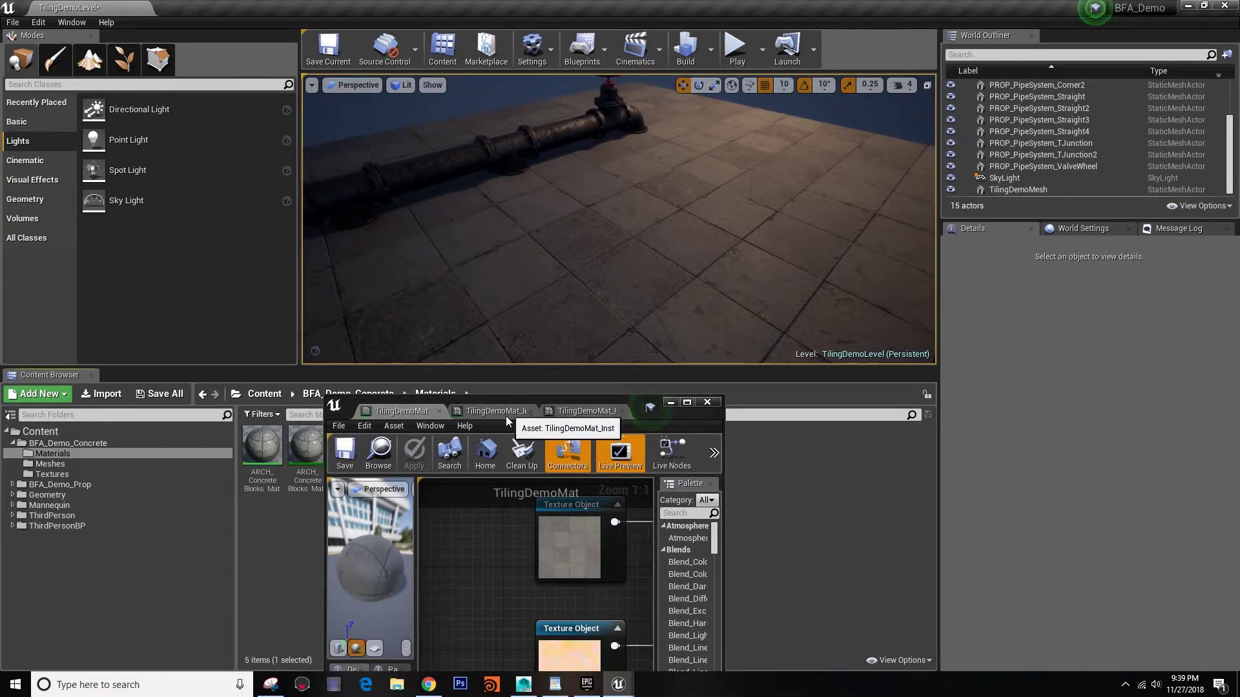
pyautogui.click(699, 403)
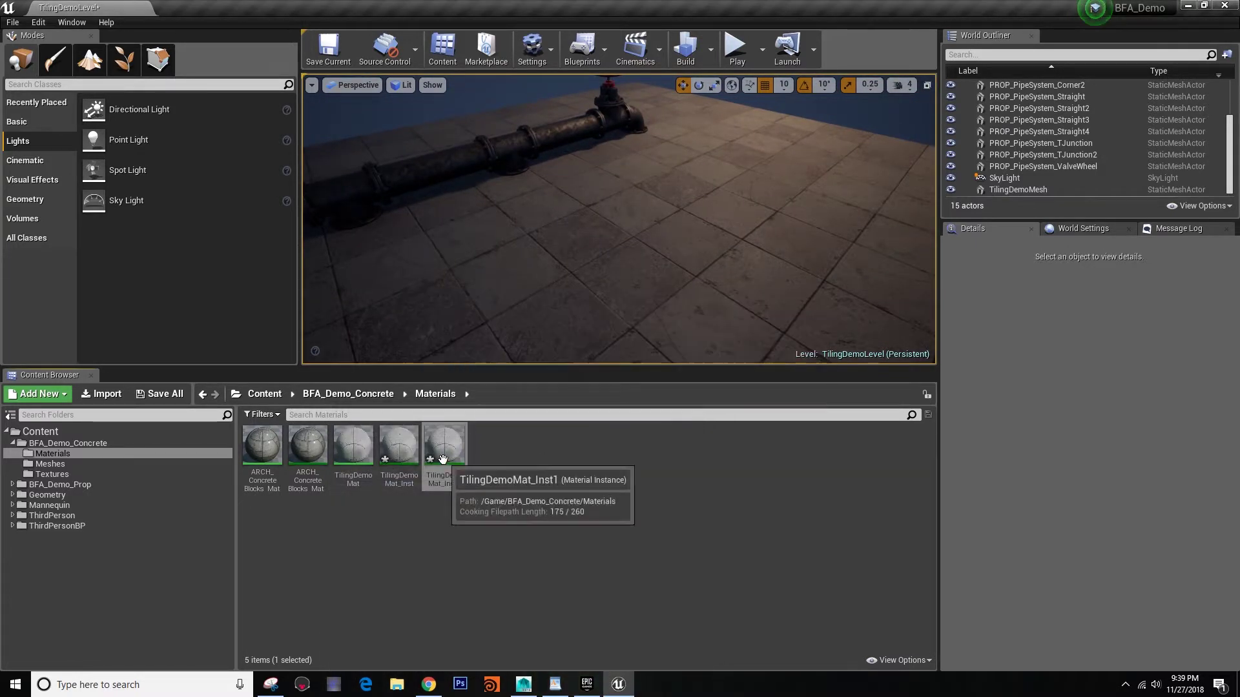
# Step: Assign TilingDemoMat_Inst to the floor mesh and open the instance with the floor still in view
pyautogui.moveTo(397, 457); pyautogui.dragTo(564, 294)
pyautogui.doubleClick(398, 451)
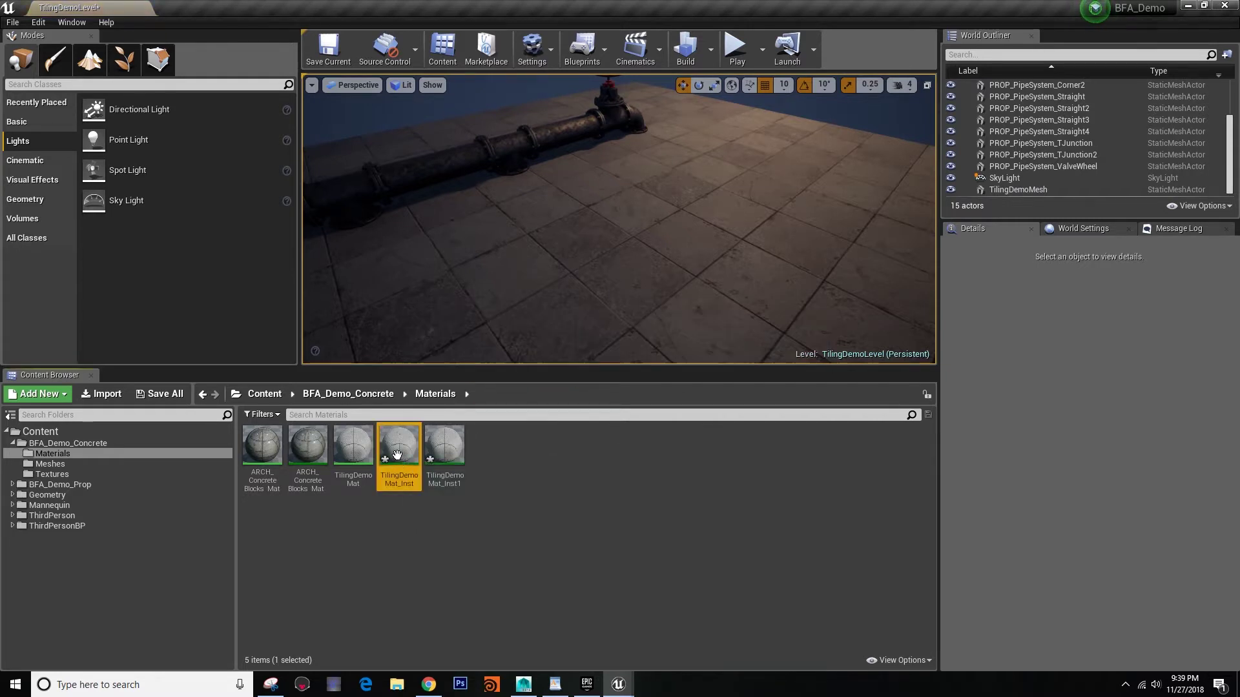
pyautogui.moveTo(583, 400); pyautogui.dragTo(653, 353)
# Step: Override WS Tiling Scale in TilingDemoMat_Inst, try a larger value, set it to 400, and save and close the instance
pyautogui.click(645, 439)
pyautogui.moveTo(681, 493); pyautogui.dragTo(726, 492)
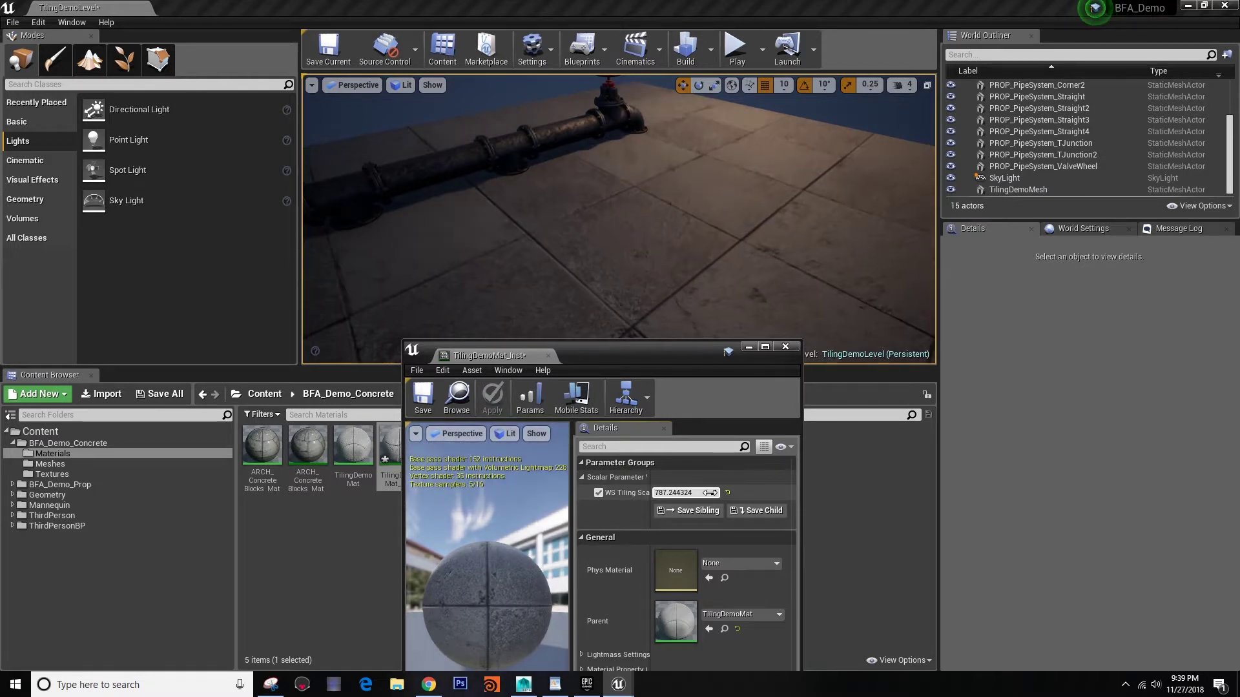
pyautogui.write('00')
pyautogui.press('Return')
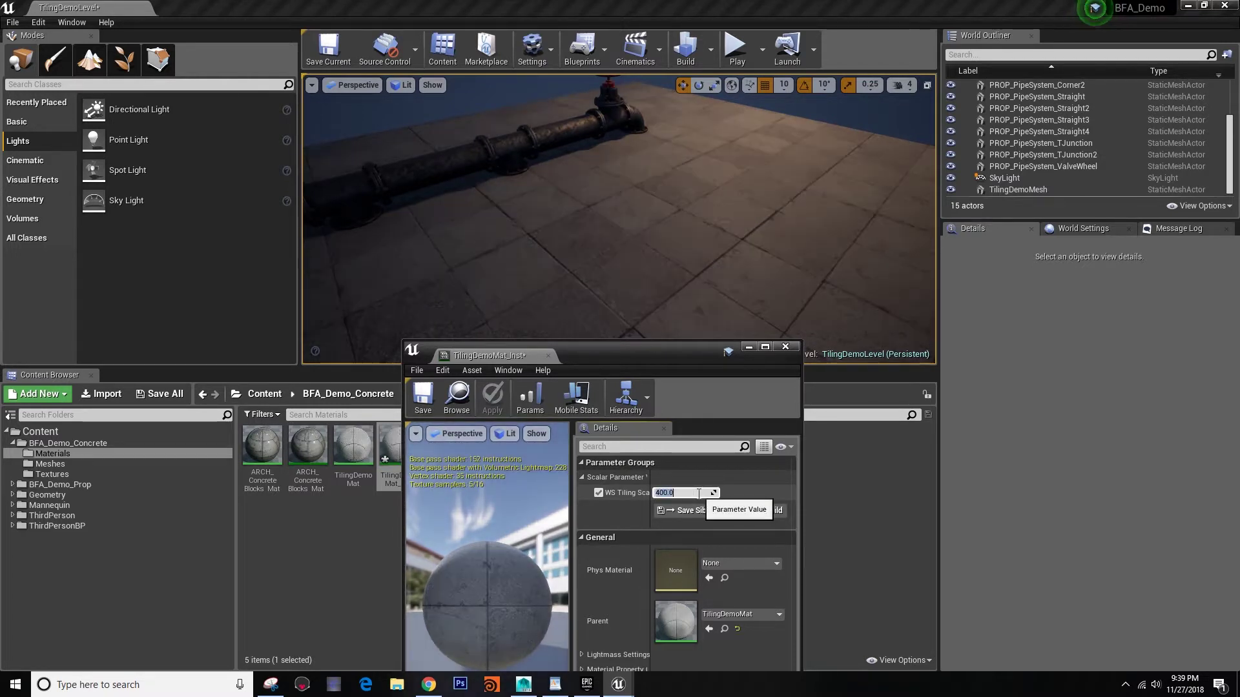
pyautogui.click(422, 398)
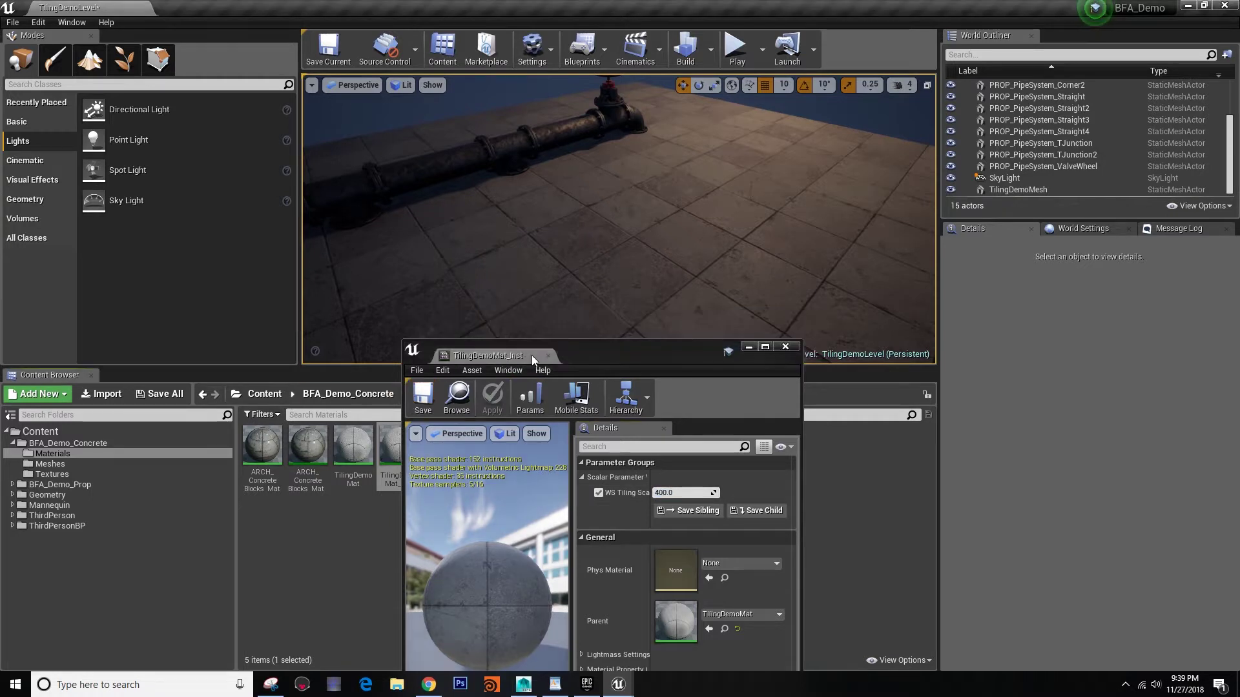
pyautogui.click(547, 356)
# Step: Duplicate the floor mesh and slide the copy along the Y axis to about -1600
pyautogui.moveTo(614, 260); pyautogui.dragTo(615, 260, button='right')
pyautogui.moveTo(630, 200); pyautogui.dragTo(630, 199, button='right')
pyautogui.click(692, 259)
pyautogui.moveTo(691, 258); pyautogui.dragTo(691, 259, button='right')
pyautogui.keyDown('alt'); pyautogui.moveTo(595, 247); pyautogui.dragTo(816, 222); pyautogui.keyUp('alt')
pyautogui.moveTo(691, 196); pyautogui.dragTo(691, 197, button='right')
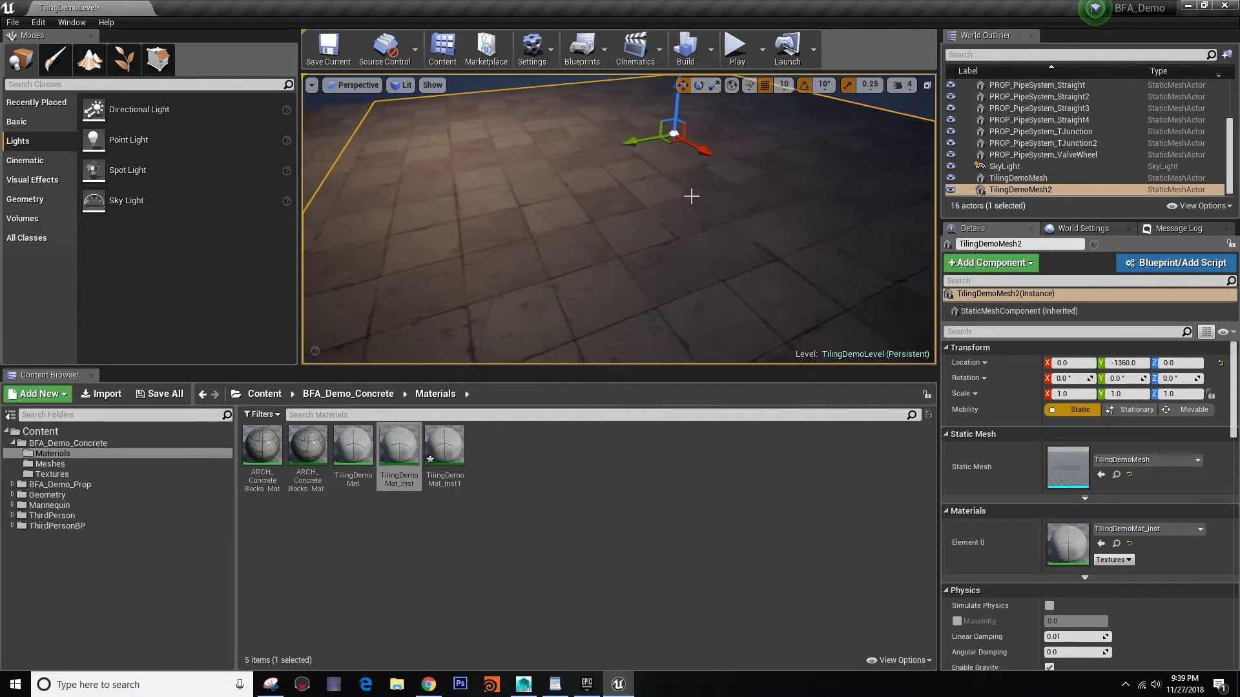
pyautogui.moveTo(634, 141); pyautogui.dragTo(697, 176)
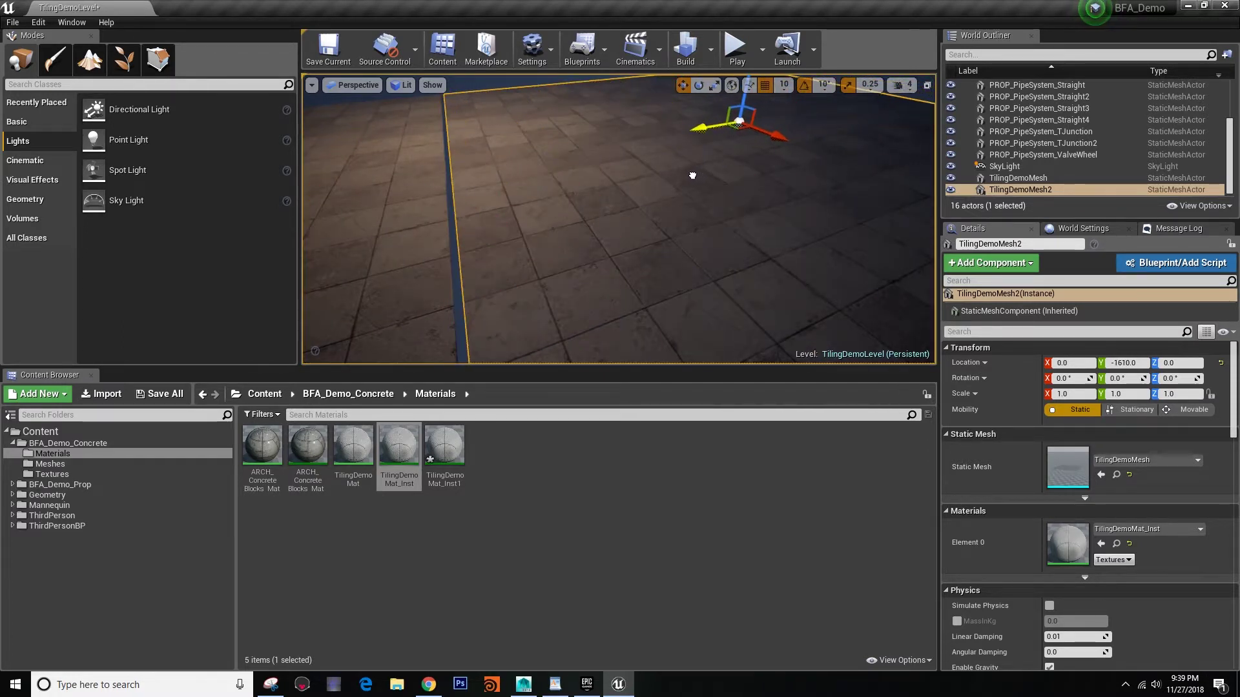
pyautogui.moveTo(691, 175); pyautogui.dragTo(661, 197, button='right')
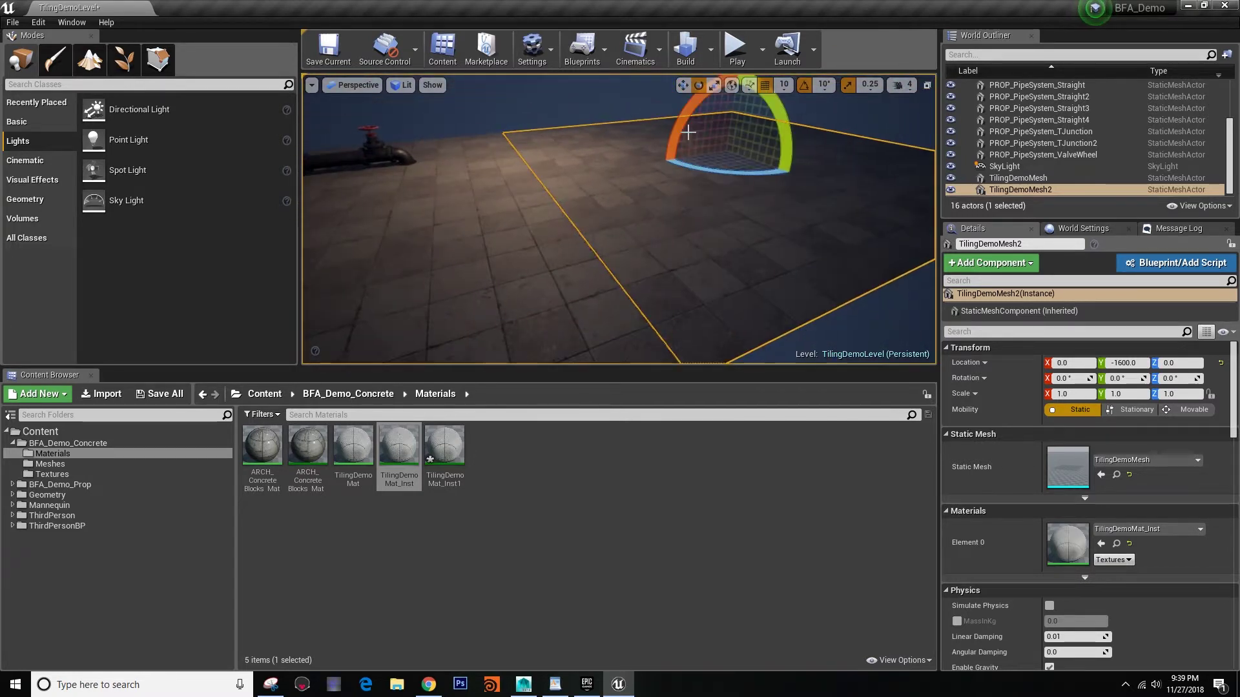
# Step: Tilt the floor copy 20° about X and move it to Y -900 against the original floor
pyautogui.moveTo(684, 125); pyautogui.dragTo(414, 200)
pyautogui.moveTo(414, 199); pyautogui.dragTo(381, 201, button='right')
pyautogui.moveTo(564, 109); pyautogui.dragTo(689, 134)
pyautogui.moveTo(690, 134); pyautogui.dragTo(277, 161, button='right')
# Step: Place a basic cube on the floor and assign TilingDemoMat_Inst to it
pyautogui.click(17, 122)
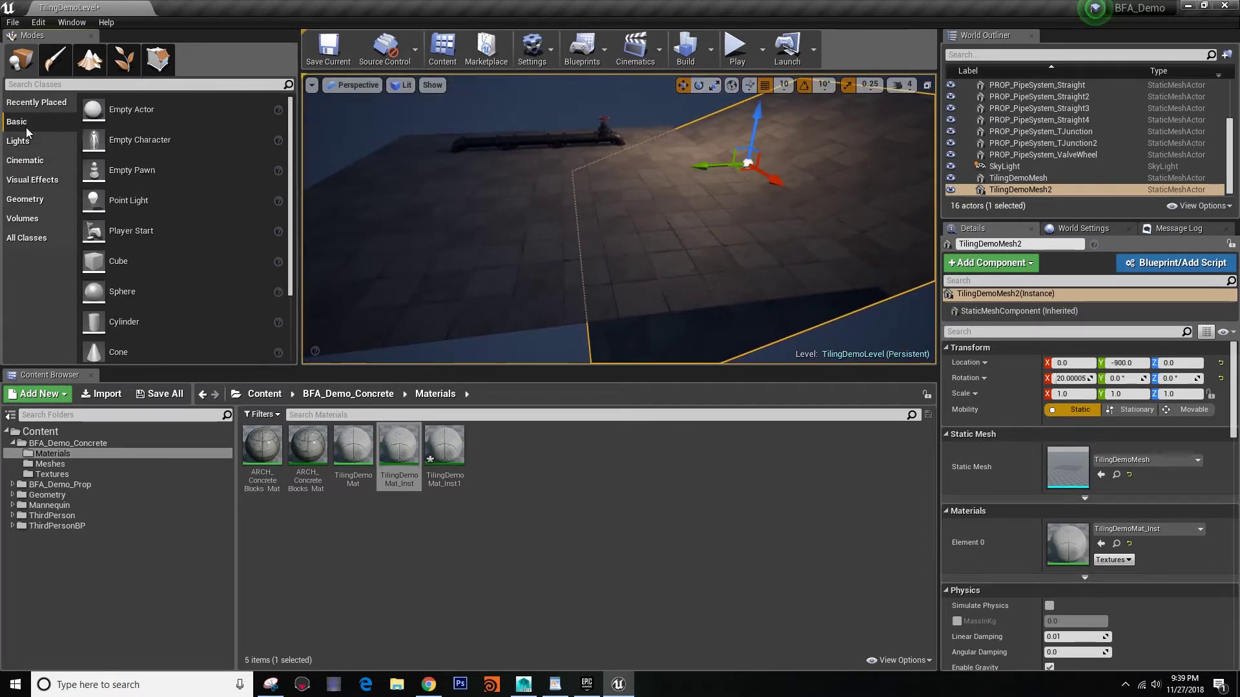
pyautogui.moveTo(97, 262); pyautogui.dragTo(675, 206)
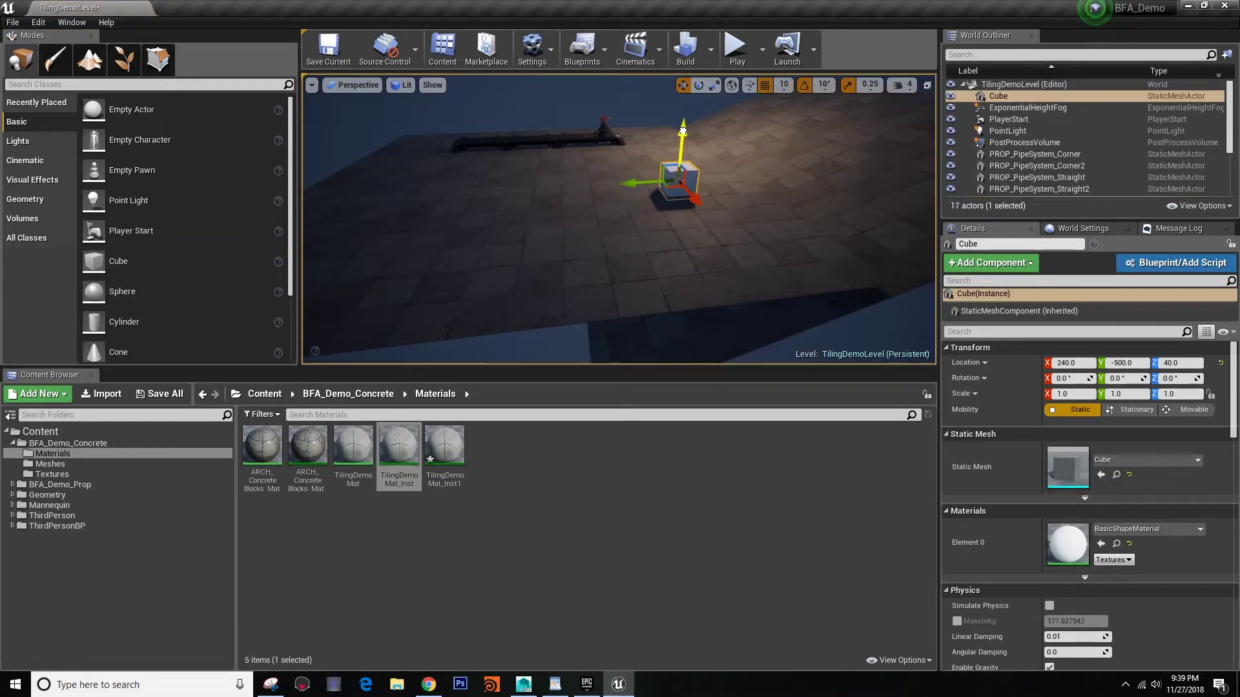
pyautogui.press('f')
pyautogui.moveTo(399, 449); pyautogui.dragTo(585, 268)
# Step: Slide the cube across the floor to X 40, Y -760 while examining its tiling, and delete the cube
pyautogui.keyDown('alt'); pyautogui.moveTo(480, 260); pyautogui.dragTo(669, 229); pyautogui.keyUp('alt')
pyautogui.moveTo(661, 276); pyautogui.dragTo(566, 195)
pyautogui.keyDown('alt'); pyautogui.moveTo(473, 248); pyautogui.dragTo(737, 253); pyautogui.keyUp('alt')
pyautogui.press('f')
pyautogui.scroll(-5, 476, 277)
pyautogui.keyDown('alt'); pyautogui.moveTo(476, 277); pyautogui.dragTo(361, 303); pyautogui.keyUp('alt')
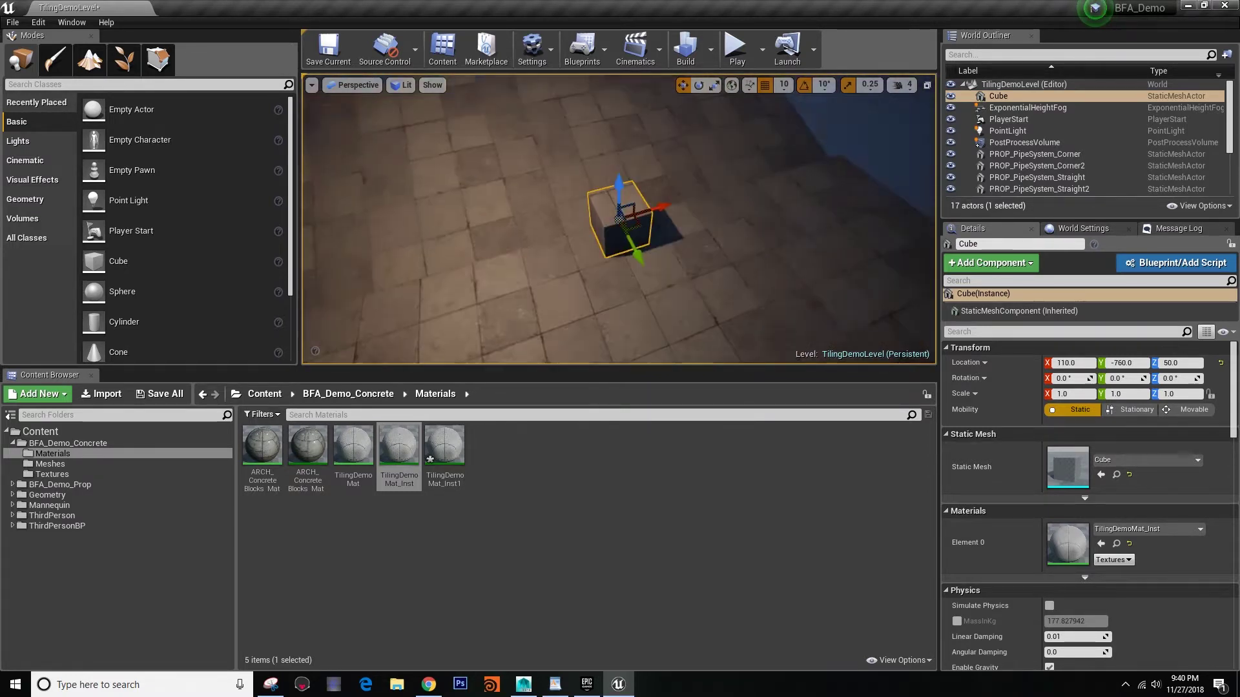
pyautogui.press('f')
pyautogui.scroll(-4, 520, 298)
pyautogui.keyDown('alt'); pyautogui.moveTo(459, 306); pyautogui.dragTo(575, 310); pyautogui.keyUp('alt')
pyautogui.press('f')
pyautogui.scroll(-2, 504, 313)
pyautogui.keyDown('alt'); pyautogui.moveTo(452, 278); pyautogui.dragTo(478, 275); pyautogui.keyUp('alt')
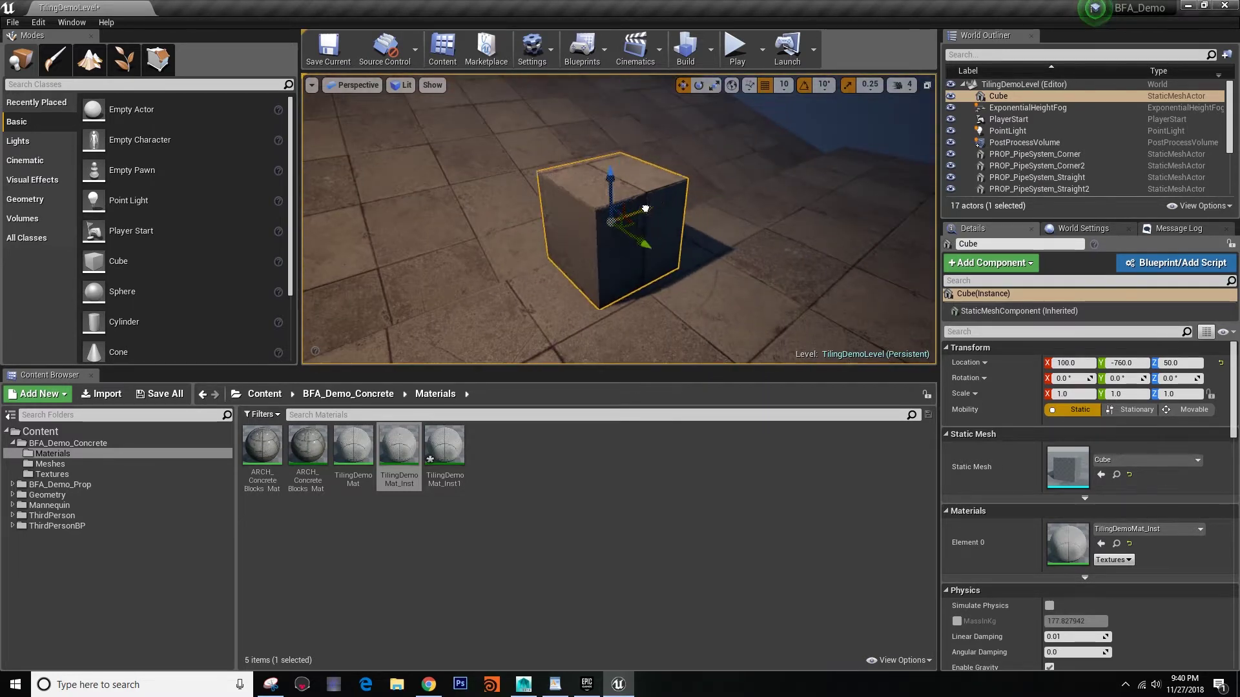
pyautogui.moveTo(645, 208); pyautogui.dragTo(599, 224)
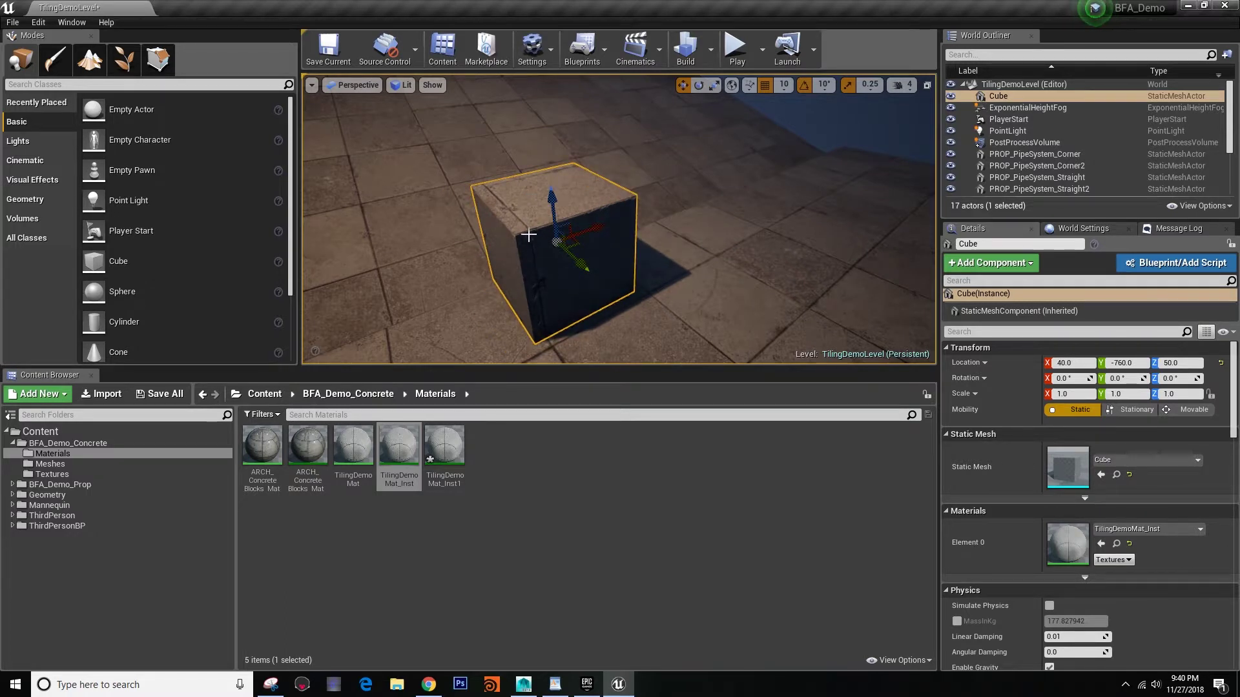
pyautogui.press('Delete')
# Step: Try TilingDemoMat_Inst on a basic sphere placed in the level and delete the sphere
pyautogui.keyDown('alt'); pyautogui.moveTo(529, 243); pyautogui.dragTo(581, 248); pyautogui.keyUp('alt')
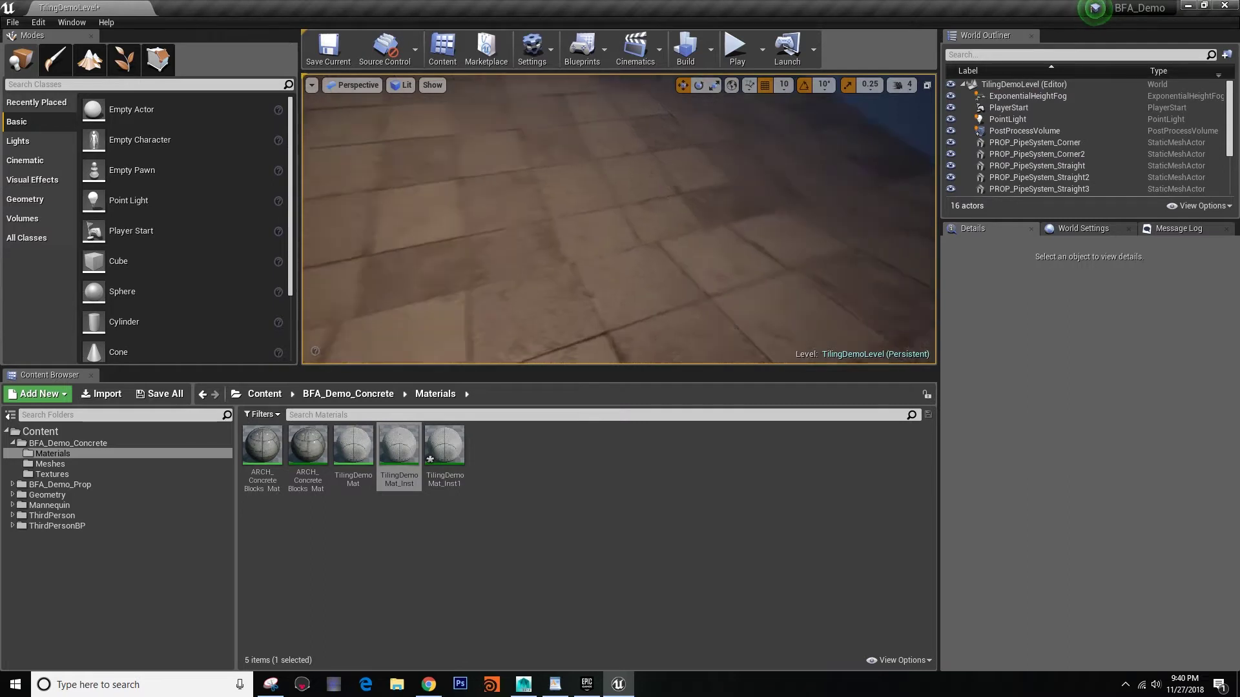
pyautogui.moveTo(168, 291); pyautogui.dragTo(581, 171)
pyautogui.moveTo(401, 443); pyautogui.dragTo(701, 298)
pyautogui.press('Delete')
# Step: Inspect how the tiles line up across the flat and tilted floor meshes, including a play test running over both
pyautogui.moveTo(671, 304); pyautogui.dragTo(804, 281, button='right')
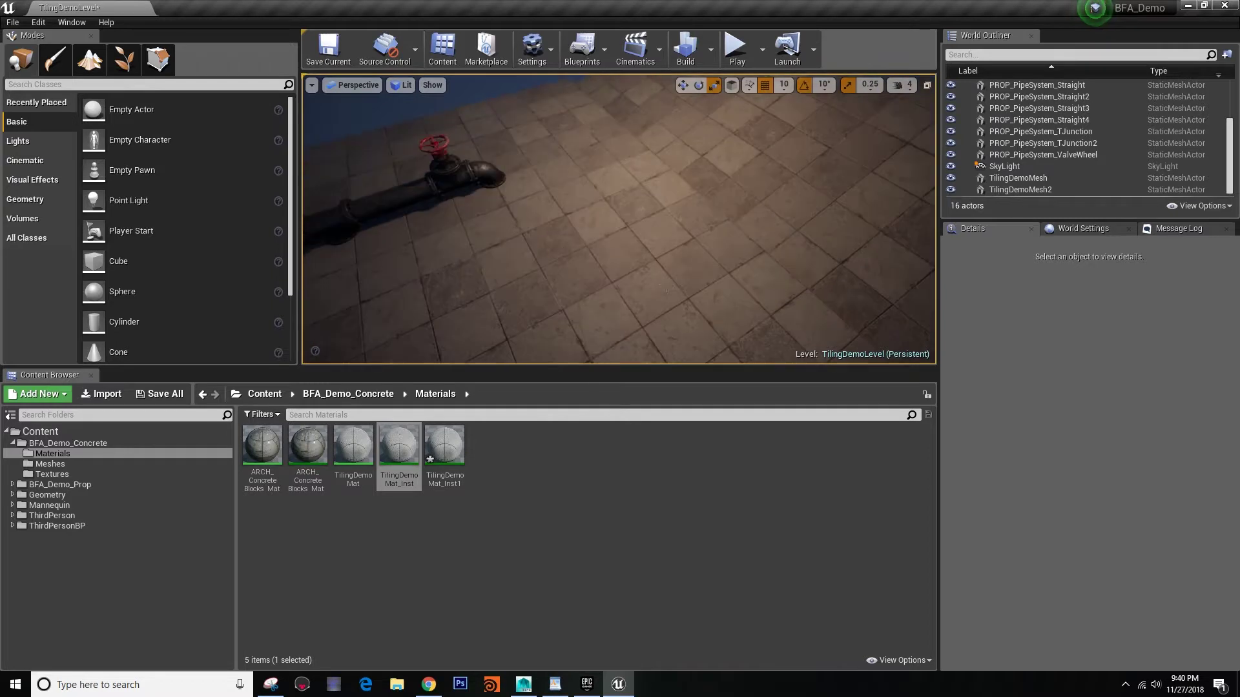
pyautogui.moveTo(711, 188)
pyautogui.mouseDown(button='right')
pyautogui.moveTo(785, 213)
pyautogui.moveTo(708, 217)
pyautogui.moveTo(714, 229)
pyautogui.moveTo(694, 188)
pyautogui.moveTo(675, 191)
pyautogui.moveTo(694, 179)
pyautogui.moveTo(678, 170)
pyautogui.moveTo(708, 191)
pyautogui.mouseUp(button='right')
pyautogui.moveTo(558, 303); pyautogui.dragTo(578, 268, button='right')
pyautogui.keyDown('alt'); pyautogui.moveTo(556, 269); pyautogui.dragTo(575, 284); pyautogui.keyUp('alt')
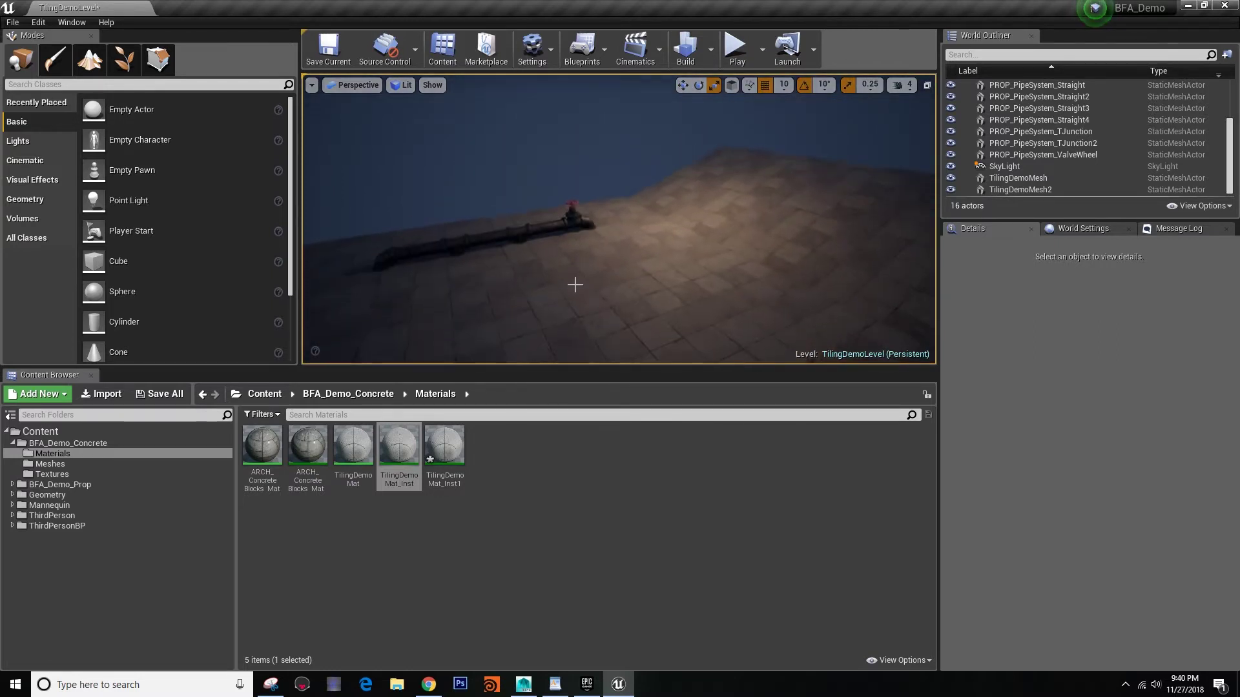
pyautogui.moveTo(695, 166); pyautogui.dragTo(711, 184, button='right')
pyautogui.click(742, 44)
pyautogui.press('w')
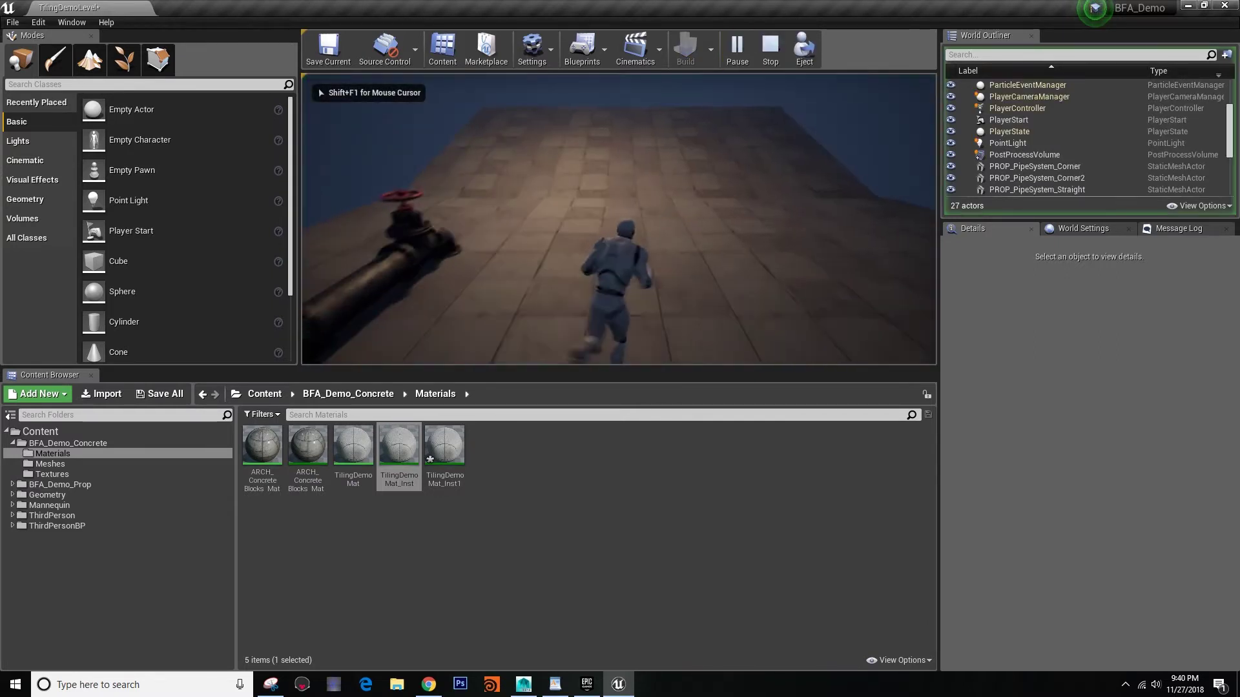
pyautogui.press('w')
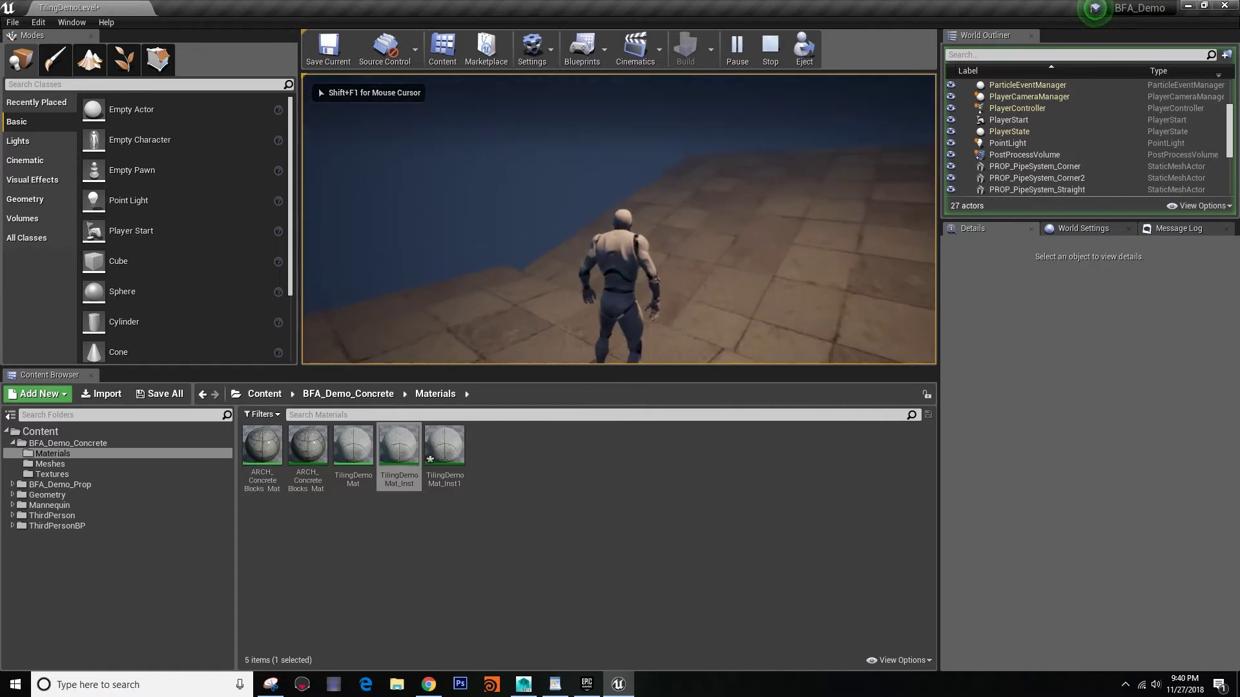
pyautogui.press('w')
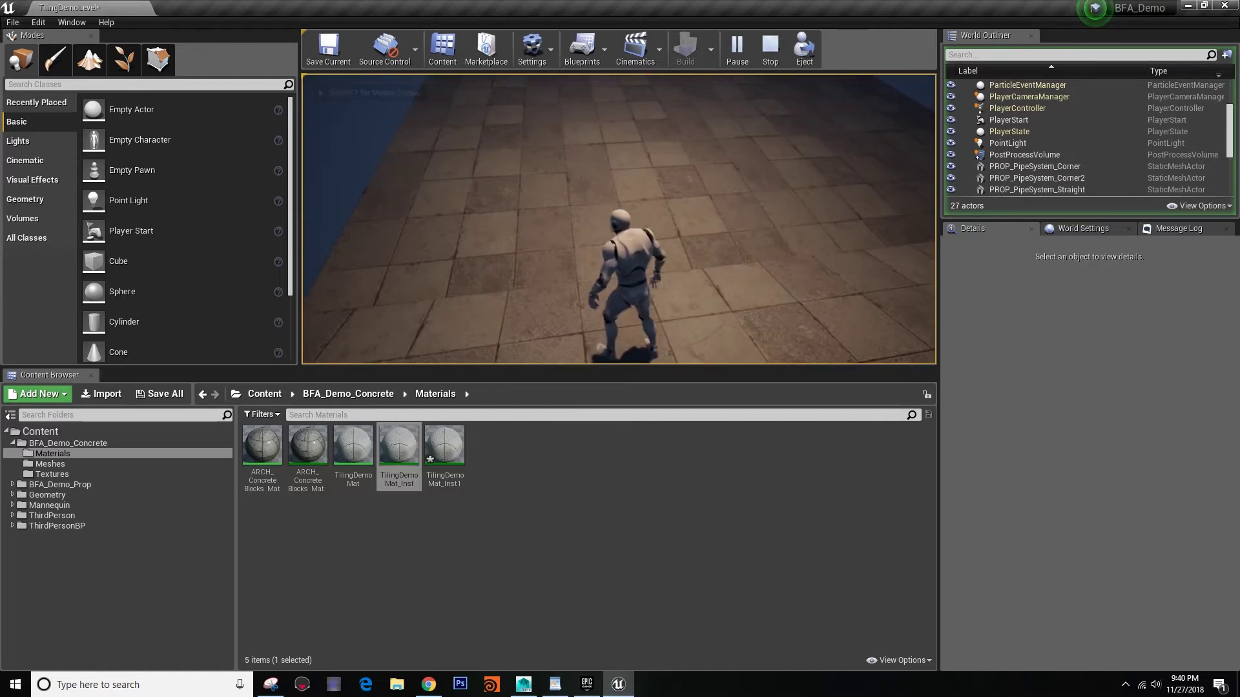
pyautogui.press('w')
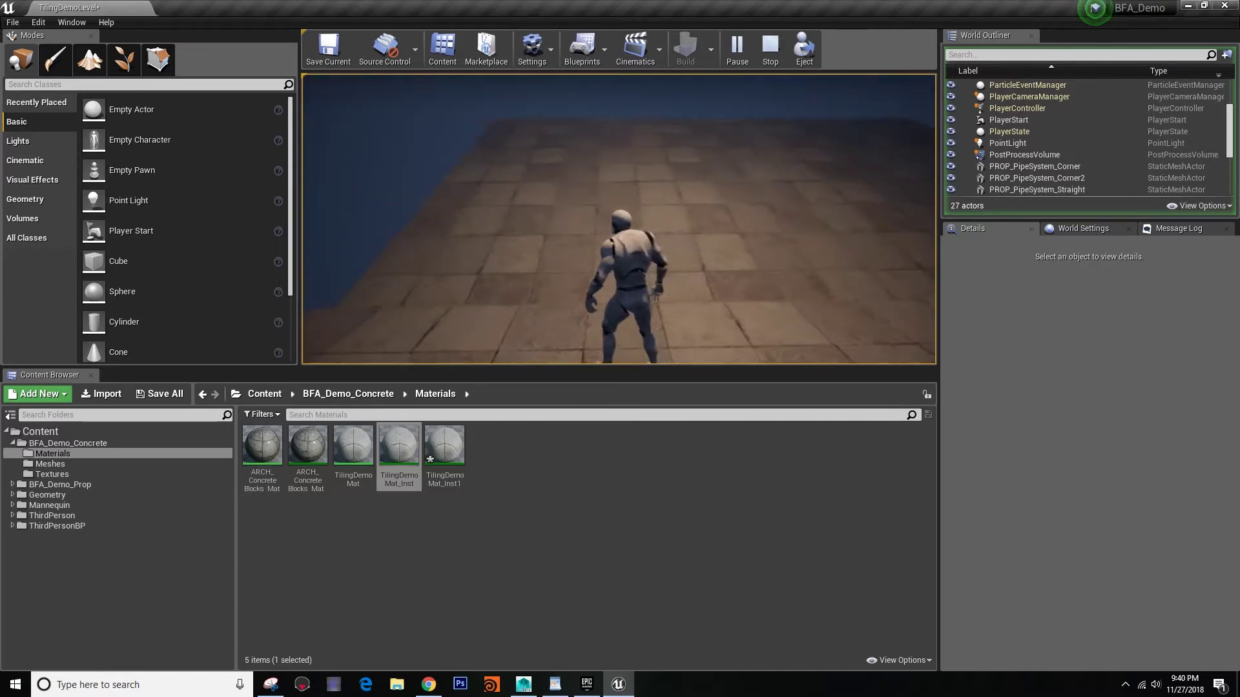
pyautogui.press('w')
pyautogui.press('d')
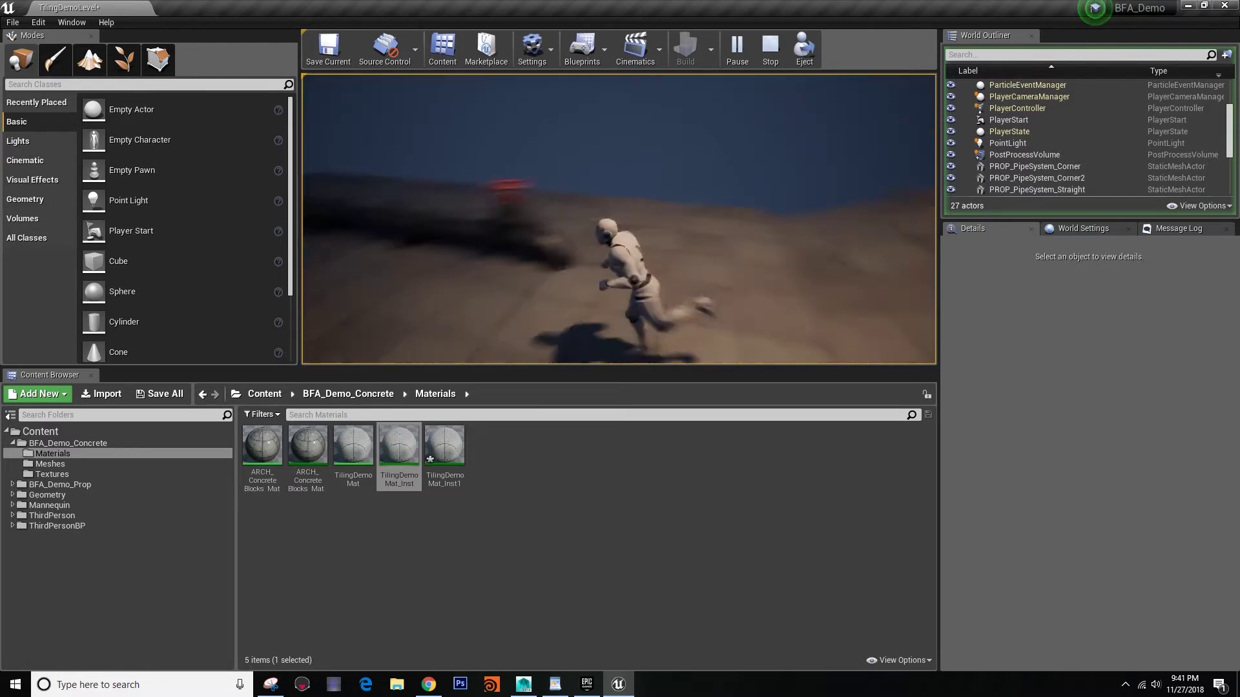
pyautogui.press('w')
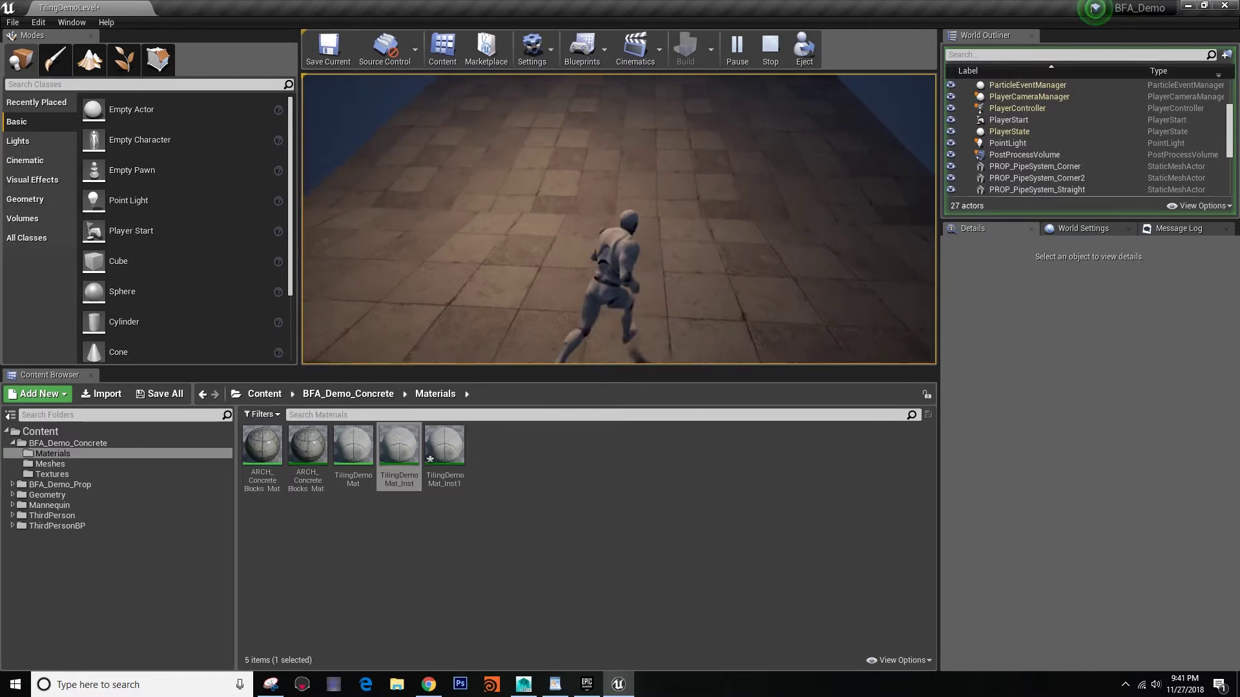
pyautogui.press('w')
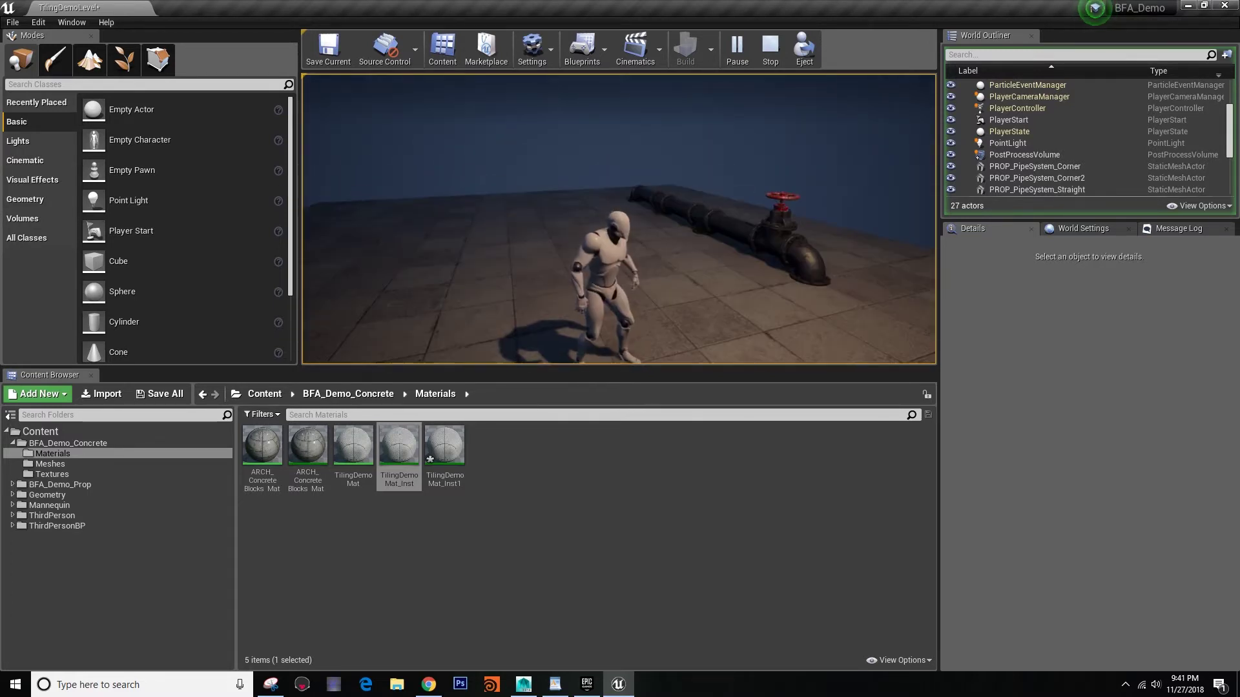
# Step: End the play test, place a basic cube on the floor at X -140, Y -600, and assign TilingDemoMat_Inst to it
pyautogui.press('Escape')
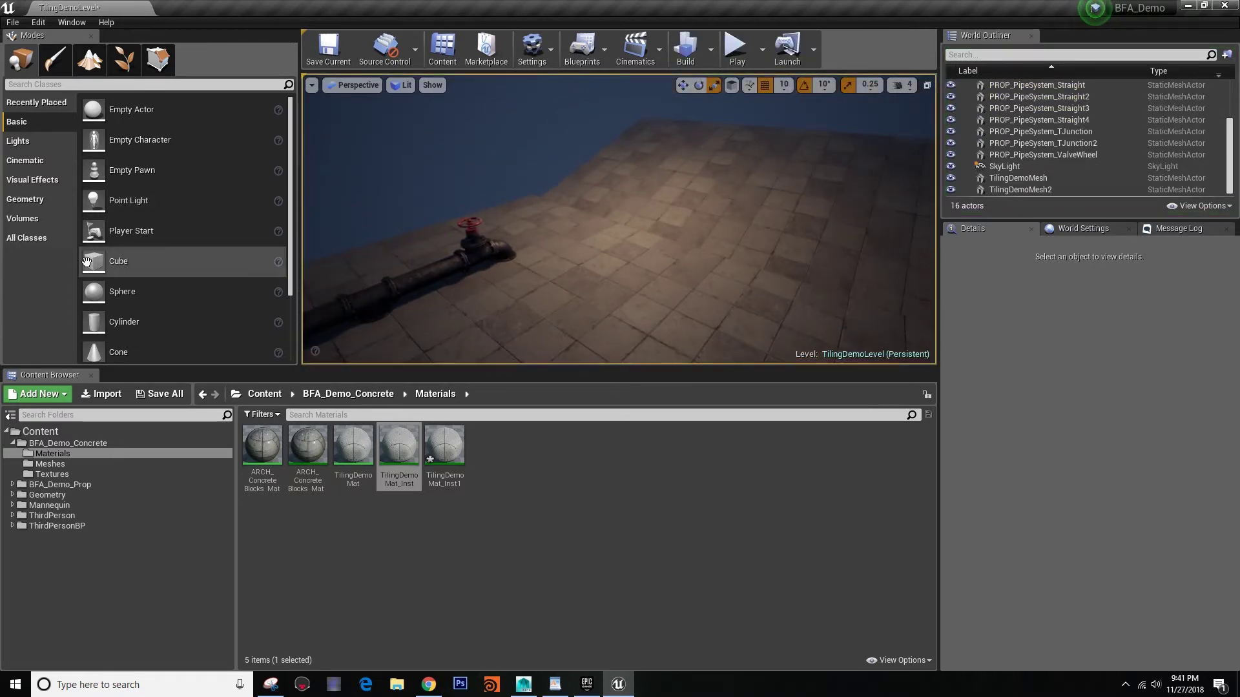
pyautogui.moveTo(589, 310); pyautogui.dragTo(571, 334, button='right')
pyautogui.moveTo(374, 291); pyautogui.dragTo(374, 291, button='right')
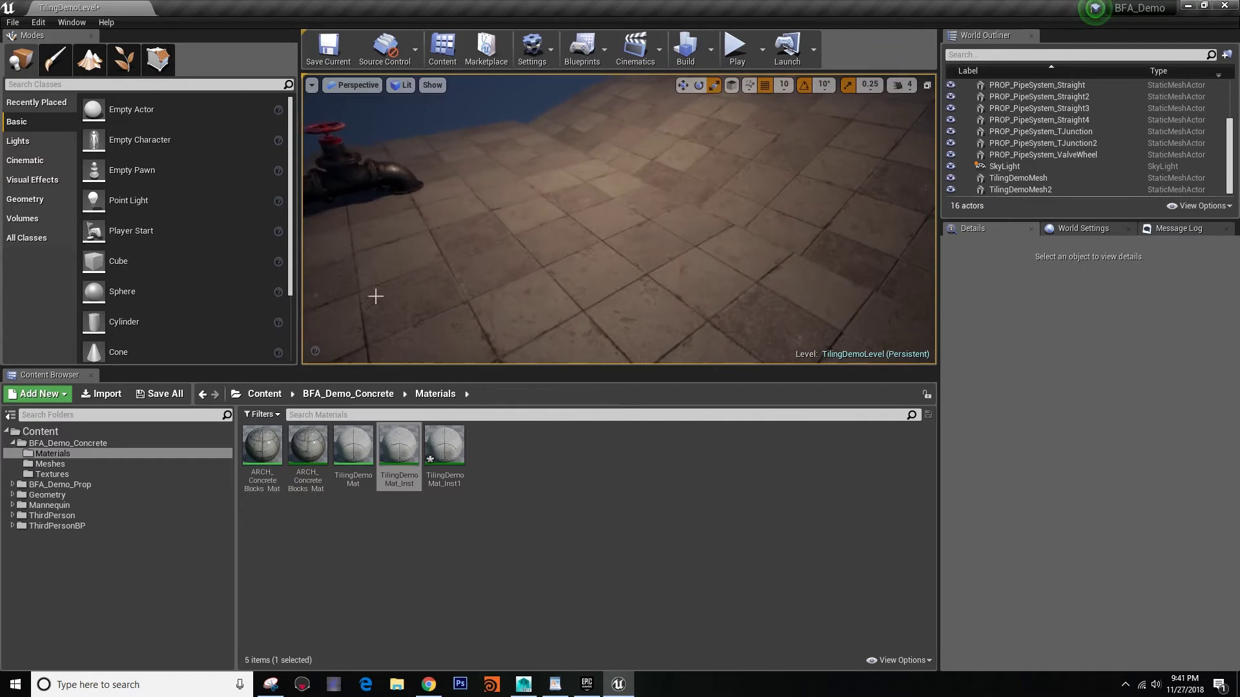
pyautogui.moveTo(118, 261); pyautogui.dragTo(542, 217)
pyautogui.moveTo(396, 460); pyautogui.dragTo(543, 193)
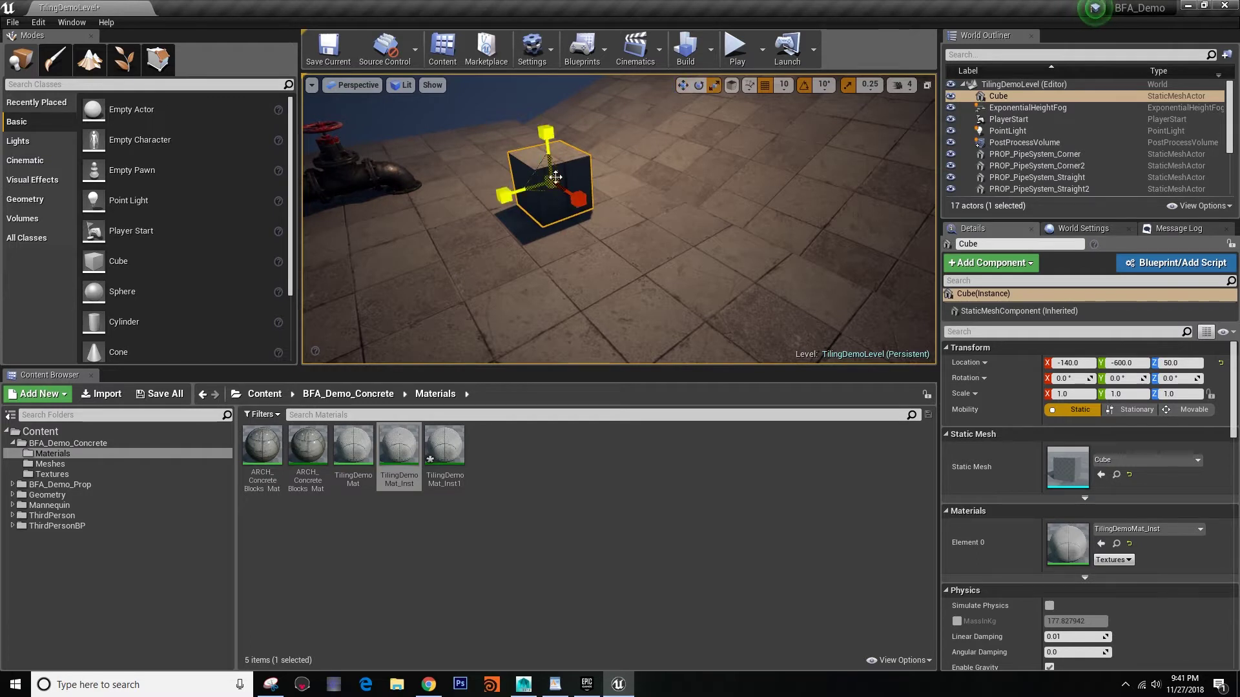
# Step: Stretch the cube into a long wall with a scale of 8.75 in X and 5.25 in Z
pyautogui.moveTo(562, 190); pyautogui.dragTo(620, 230)
pyautogui.moveTo(546, 133); pyautogui.dragTo(544, 90)
pyautogui.moveTo(571, 205); pyautogui.dragTo(381, 213, button='right')
# Step: Rotate the wall about its vertical axis, first with rotation snapping and then freely with snapping off, to examine its tiling
pyautogui.press('e')
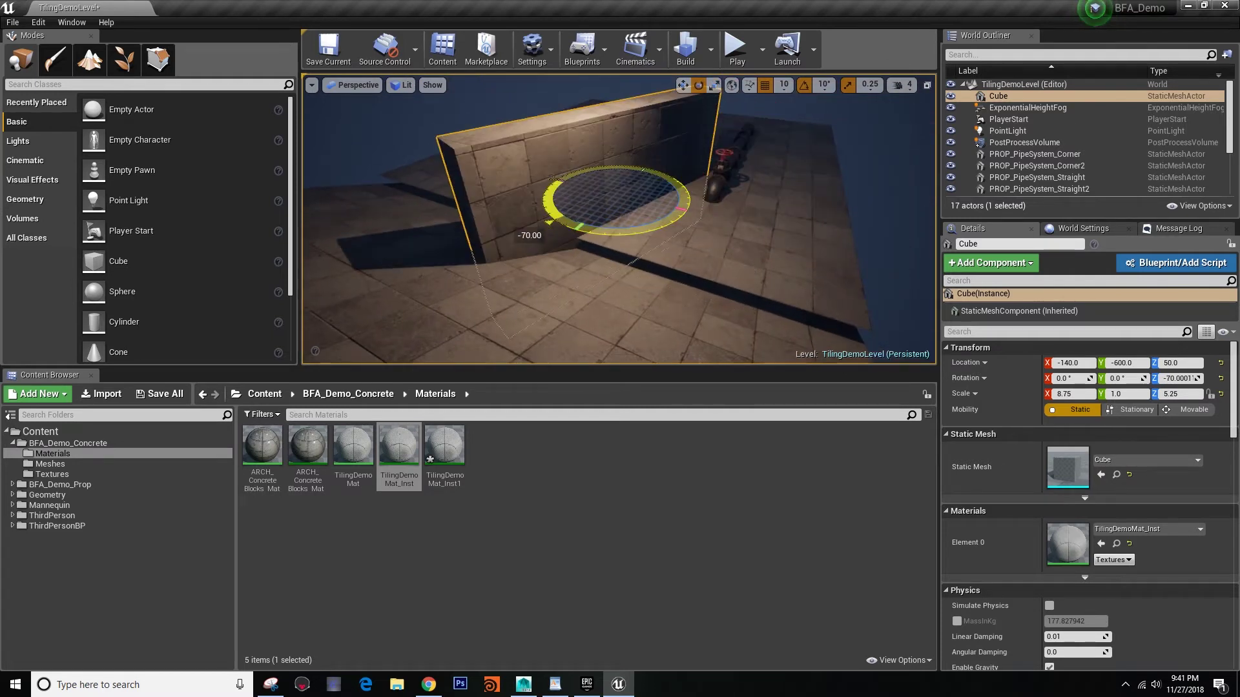
pyautogui.moveTo(749, 152)
pyautogui.mouseDown(button='right')
pyautogui.moveTo(765, 150)
pyautogui.moveTo(749, 152)
pyautogui.mouseUp(button='right')
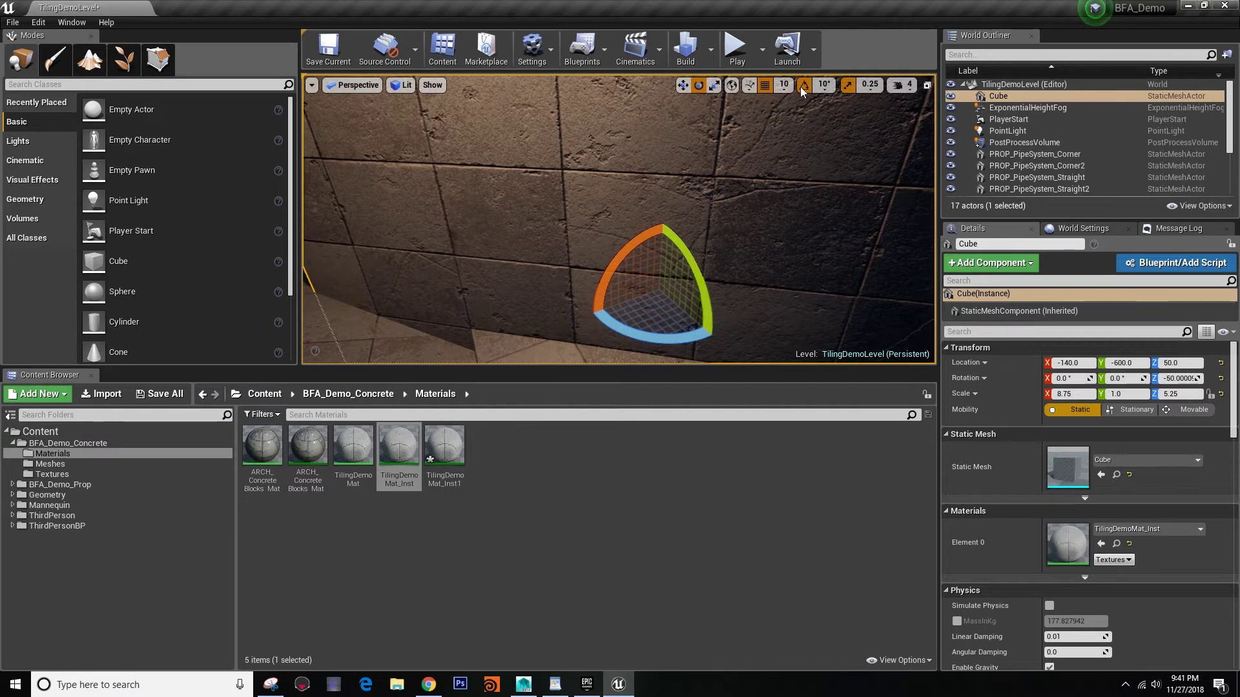
pyautogui.moveTo(731, 163); pyautogui.dragTo(727, 216)
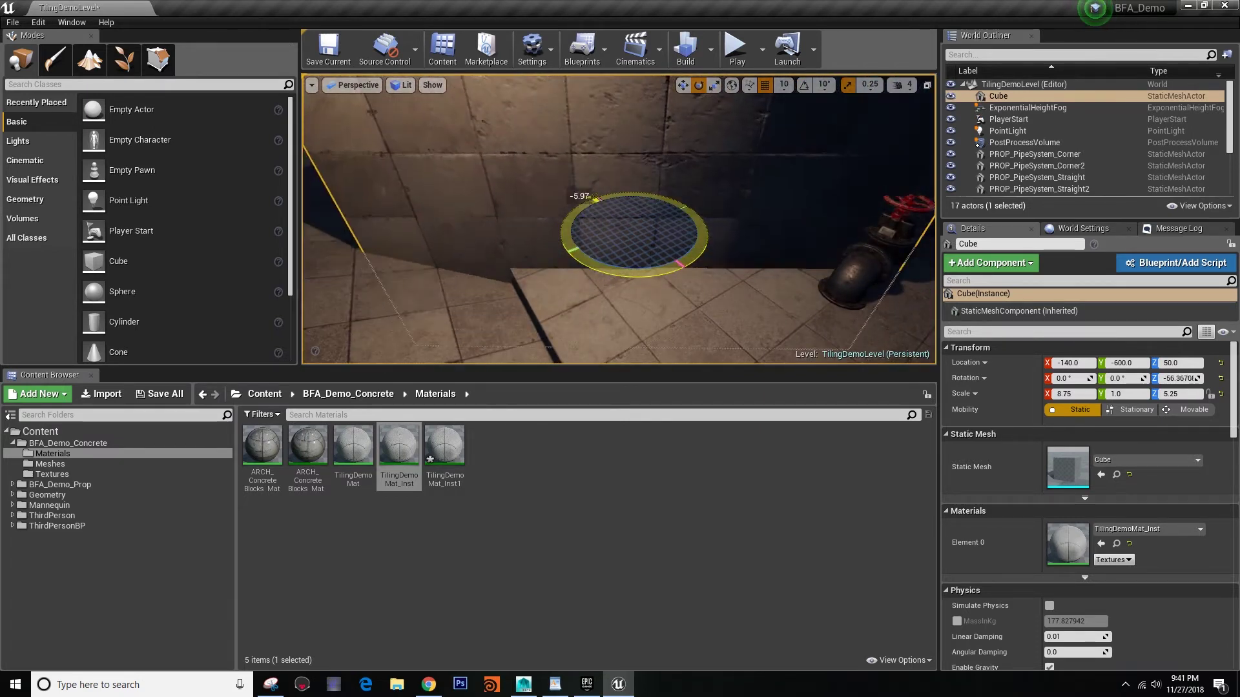
pyautogui.moveTo(595, 197); pyautogui.dragTo(613, 193)
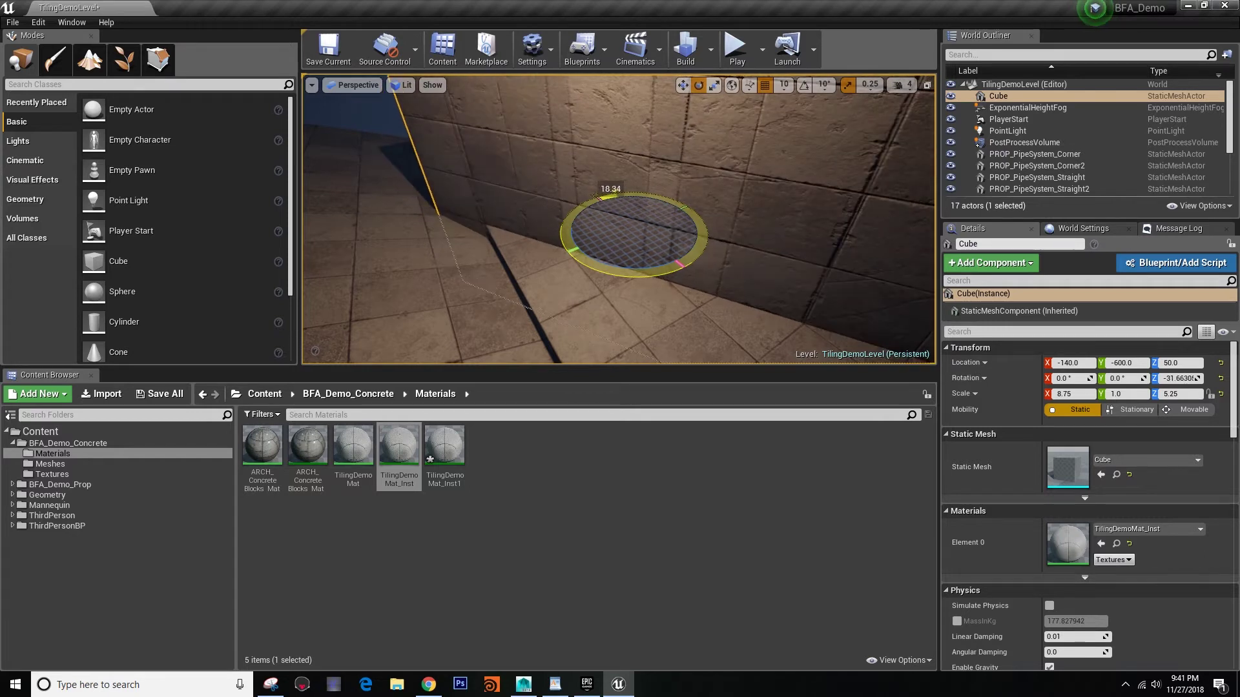
pyautogui.moveTo(652, 275); pyautogui.dragTo(607, 291, button='right')
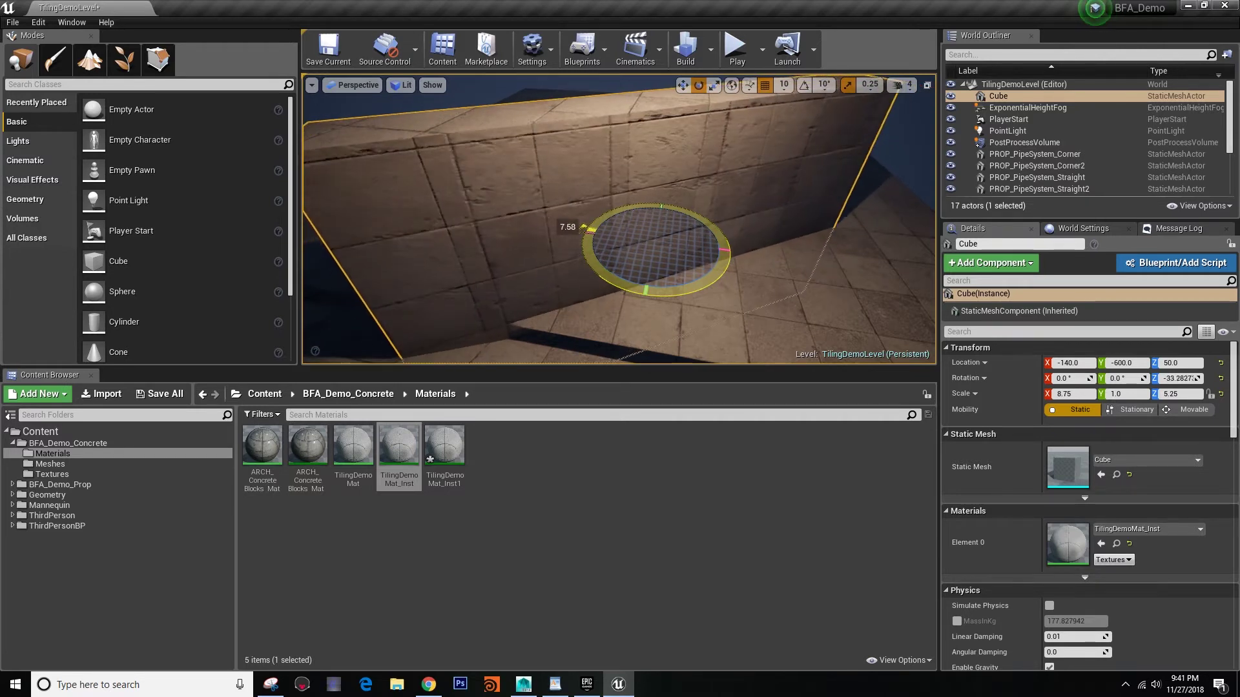
pyautogui.moveTo(618, 220); pyautogui.dragTo(549, 180, button='right')
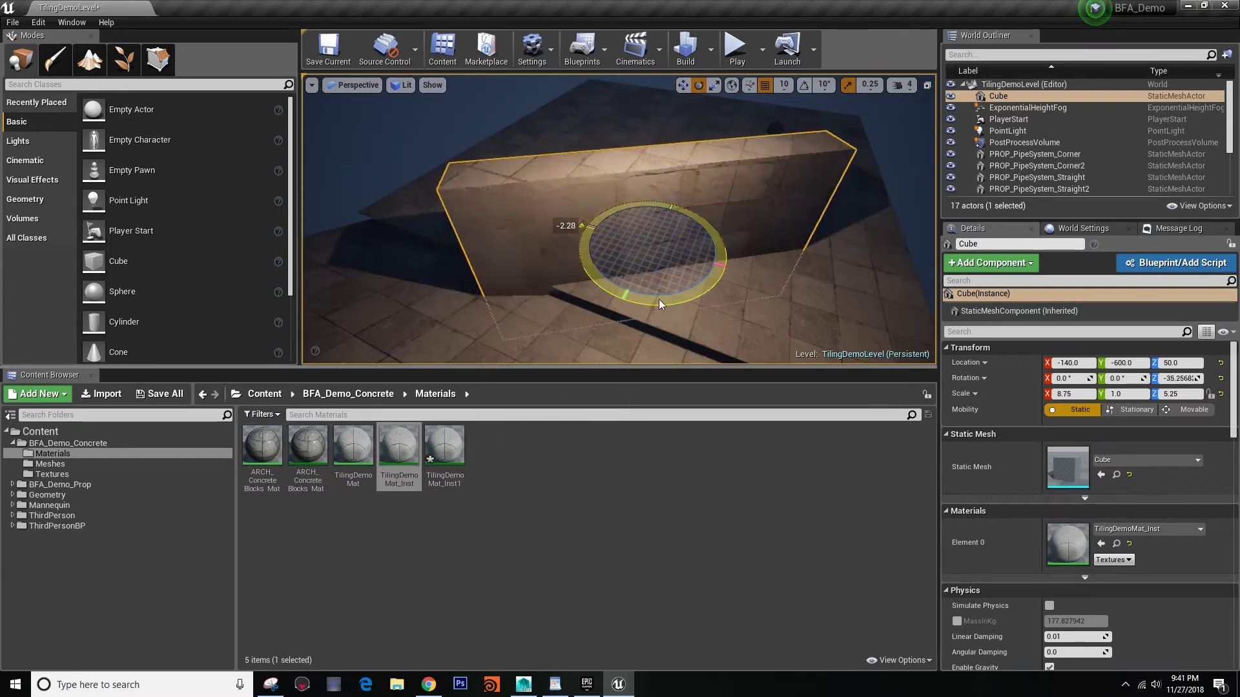
# Step: Swing the wall to a Z rotation of about -0.4° and on to about -36.8°, and delete it
pyautogui.moveTo(660, 304); pyautogui.dragTo(697, 301)
pyautogui.moveTo(597, 333); pyautogui.dragTo(762, 291, button='right')
pyautogui.moveTo(510, 317); pyautogui.dragTo(549, 294, button='right')
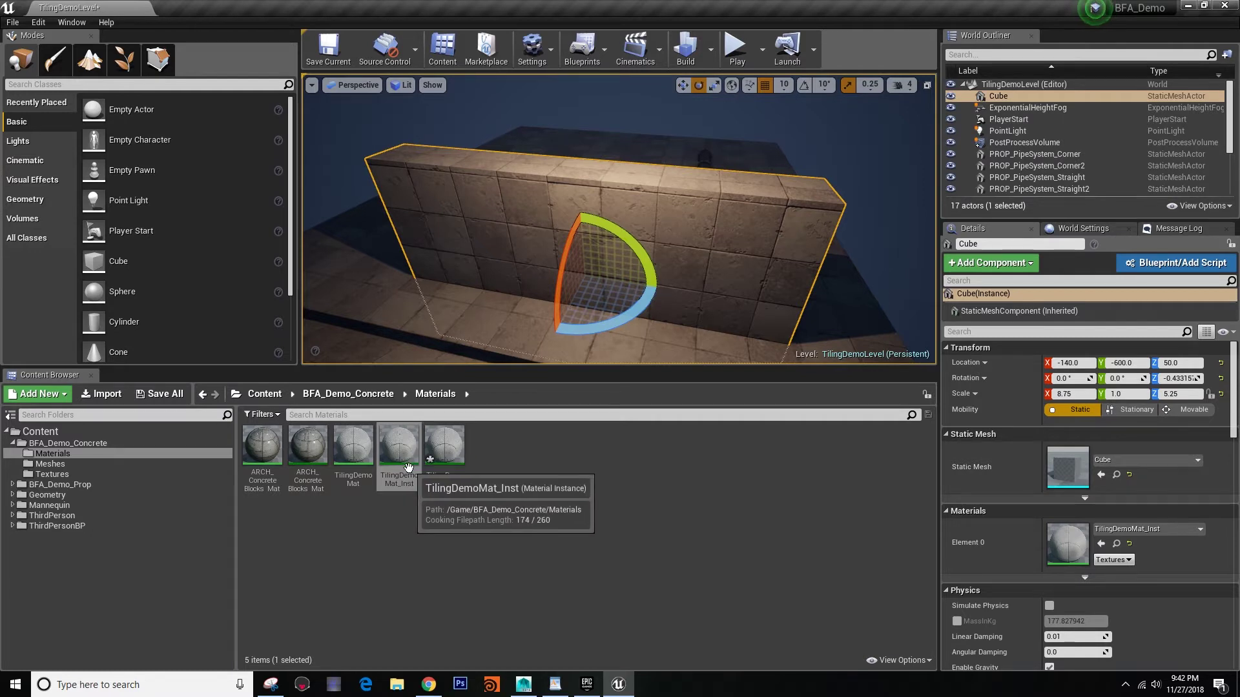
pyautogui.moveTo(584, 334); pyautogui.dragTo(604, 368)
pyautogui.moveTo(669, 336); pyautogui.dragTo(711, 316, button='right')
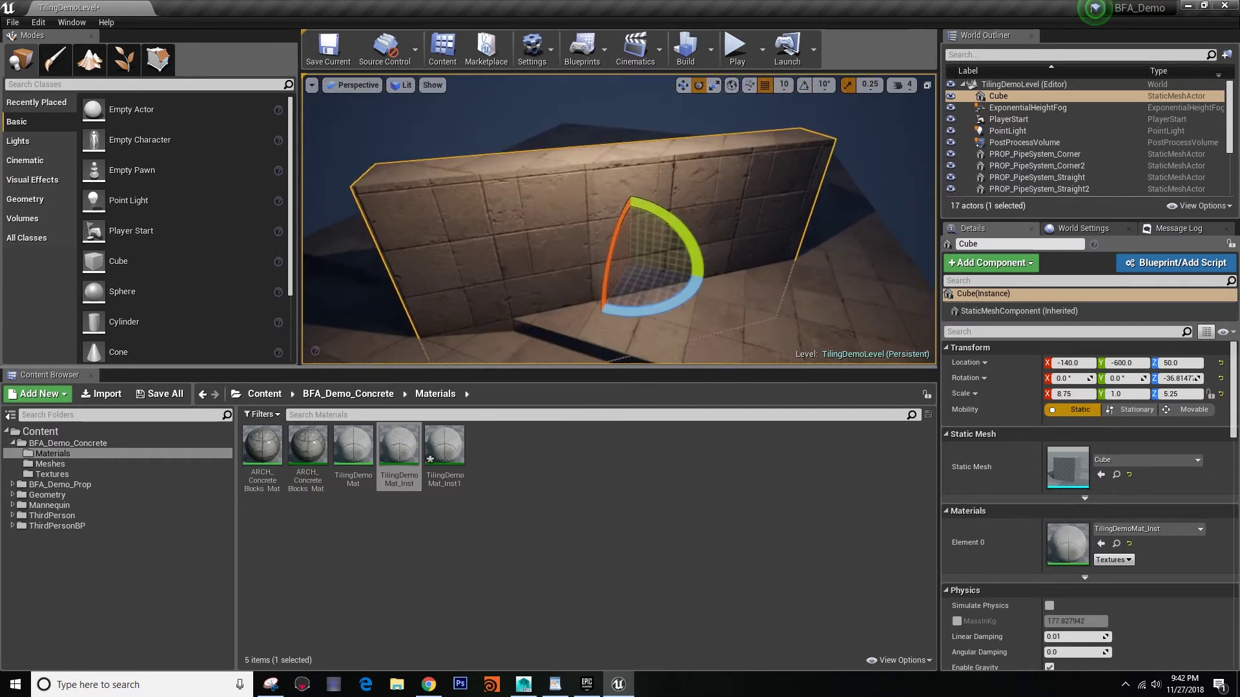
pyautogui.press('Delete')
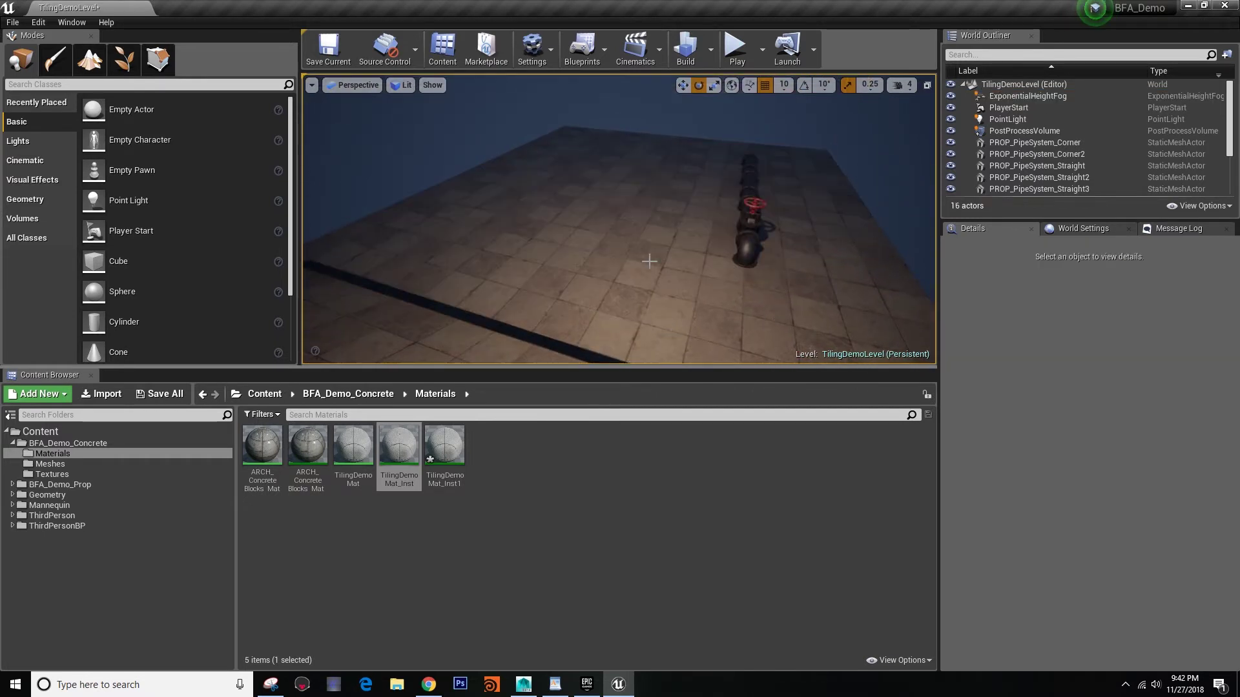
# Step: Move the tilted floor mesh TilingDemoMesh2 to Y -900, Z 100 to check how its tiling responds
pyautogui.moveTo(710, 284); pyautogui.dragTo(820, 284, button='right')
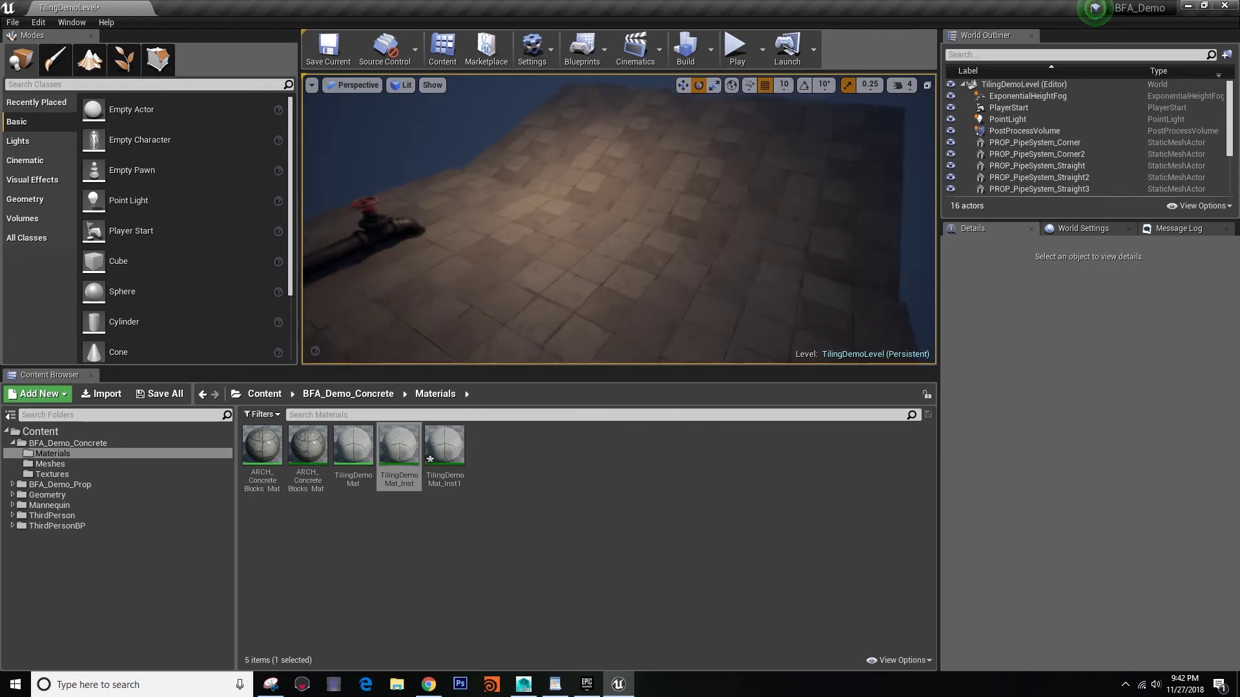
pyautogui.click(726, 261)
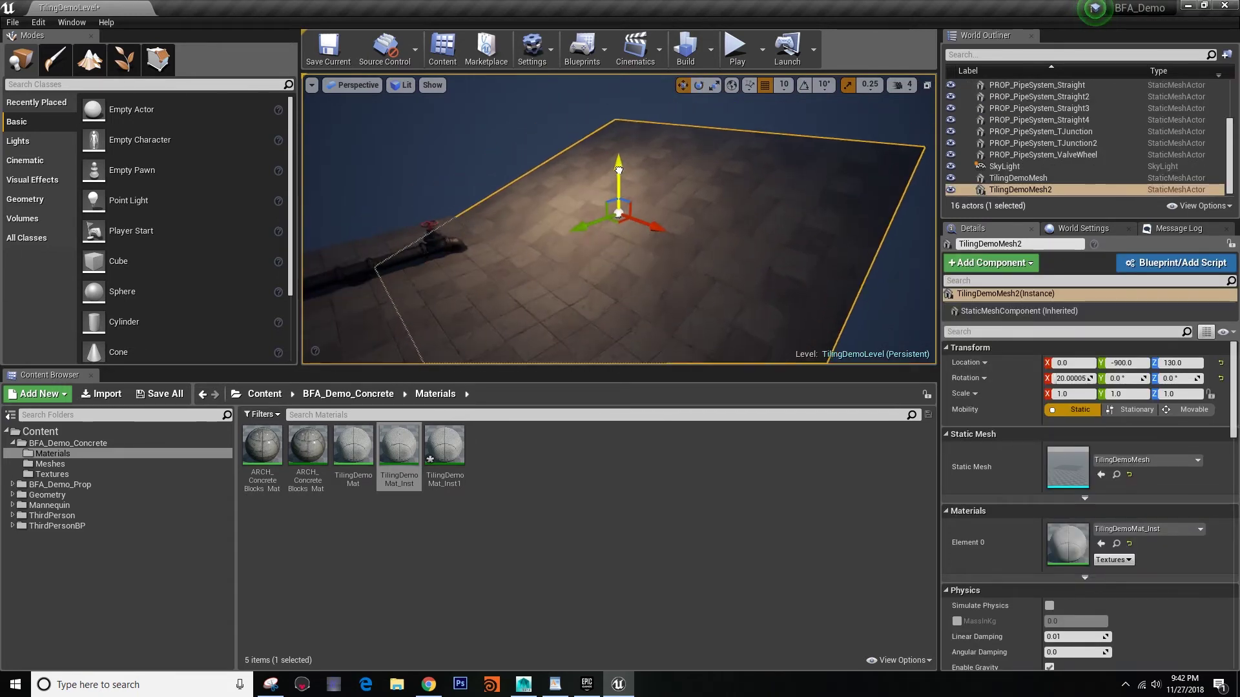
pyautogui.moveTo(644, 243); pyautogui.dragTo(536, 274, button='right')
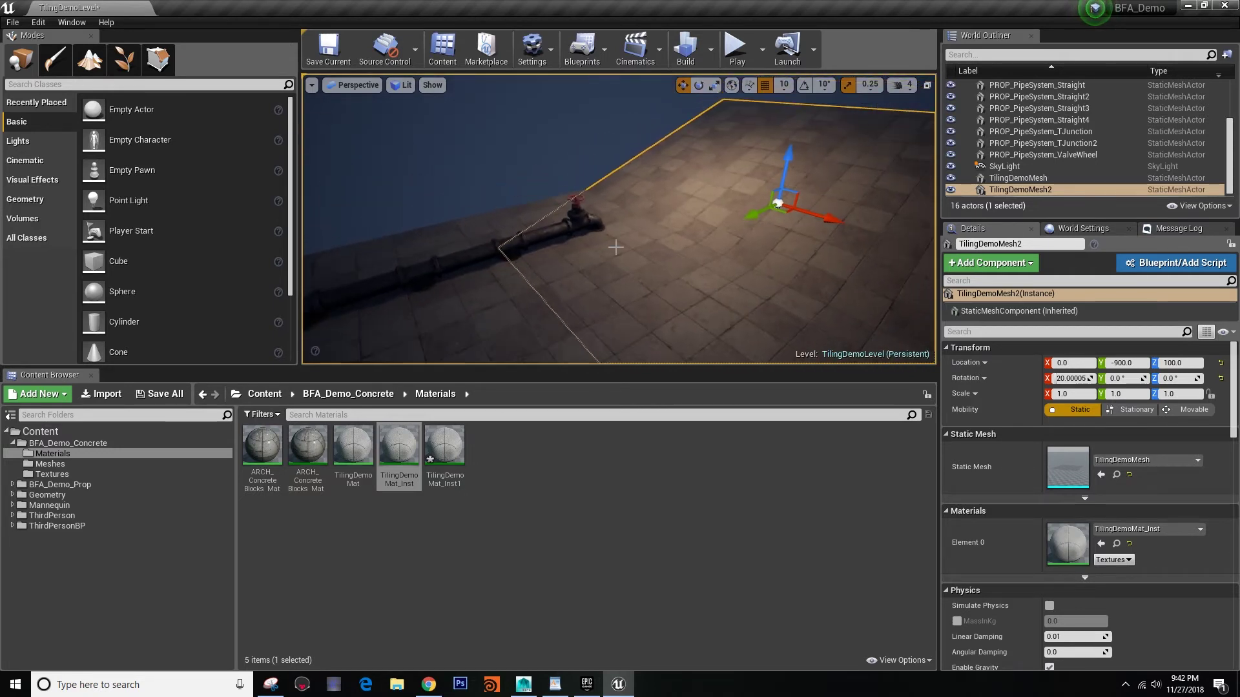
# Step: Reposition the tilted floor mesh to Y -1050, Z 130, inspect its seam with the flat floor, and deselect it
pyautogui.moveTo(618, 301); pyautogui.dragTo(638, 291, button='right')
pyautogui.moveTo(870, 198); pyautogui.dragTo(869, 190)
pyautogui.press('f')
pyautogui.moveTo(689, 226); pyautogui.dragTo(661, 224, button='right')
pyautogui.moveTo(732, 190); pyautogui.dragTo(772, 189)
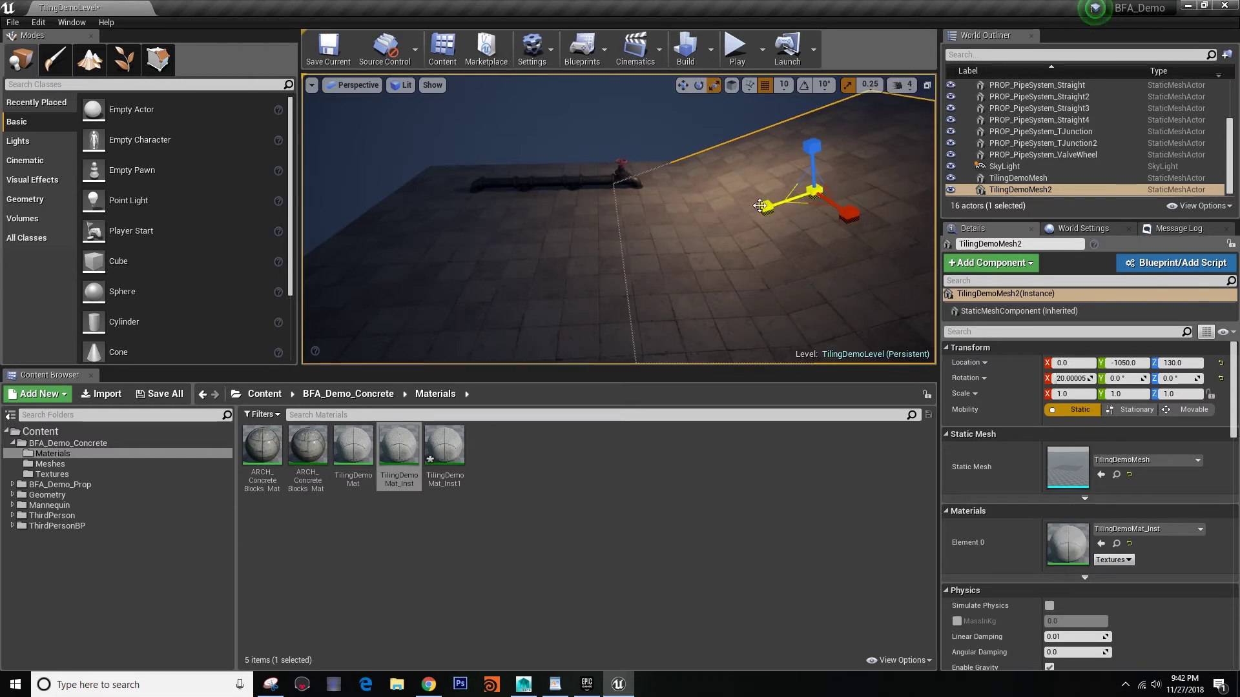
pyautogui.moveTo(829, 138); pyautogui.dragTo(837, 117)
pyautogui.moveTo(717, 200); pyautogui.dragTo(684, 223, button='right')
pyautogui.press('Escape')
pyautogui.press('w')
# Step: Open TilingDemoMat to review its node graph, and close the material editor
pyautogui.doubleClick(359, 452)
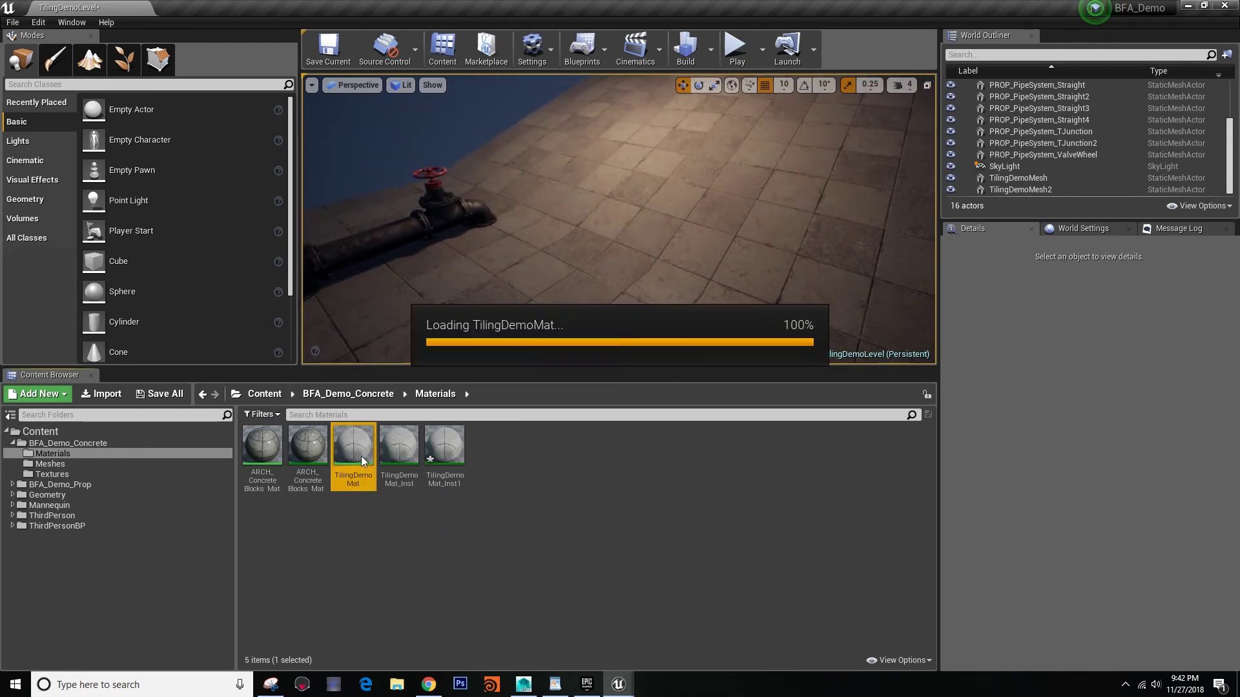
pyautogui.moveTo(627, 352); pyautogui.dragTo(795, 251)
pyautogui.scroll(-5, 768, 390)
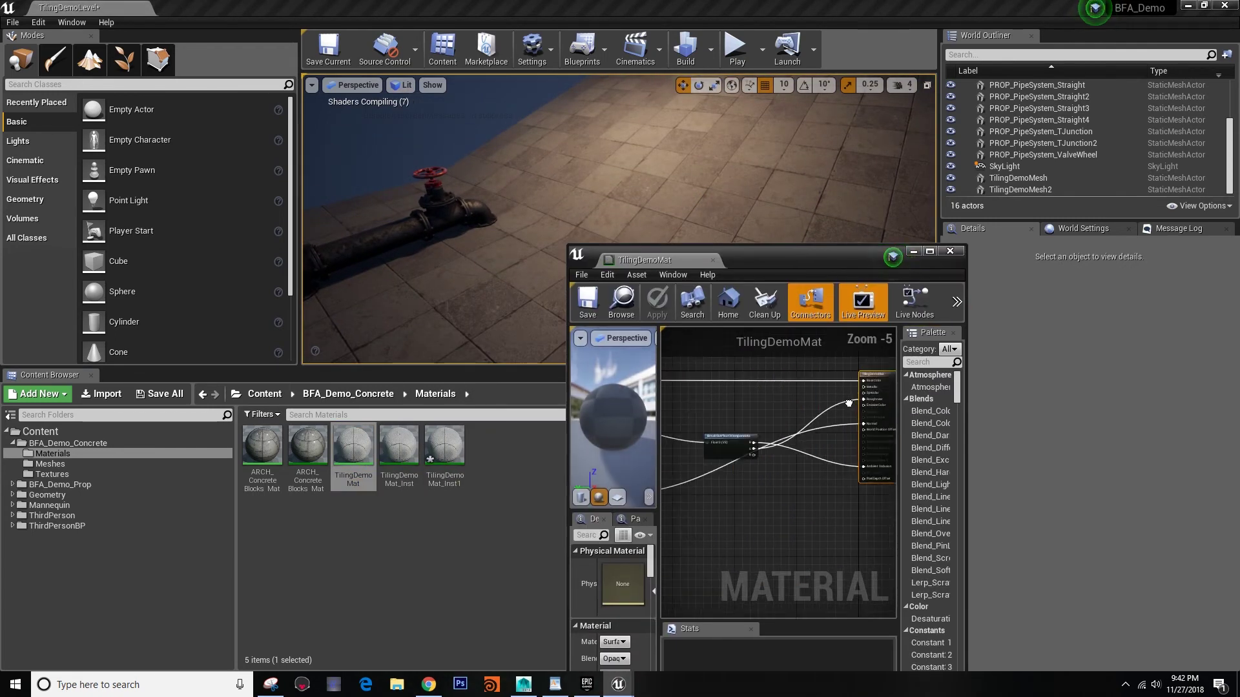
pyautogui.moveTo(743, 410); pyautogui.dragTo(719, 428, button='right')
pyautogui.scroll(3, 796, 413)
pyautogui.scroll(-3, 717, 428)
pyautogui.click(712, 261)
pyautogui.moveTo(714, 259); pyautogui.dragTo(709, 223, button='right')
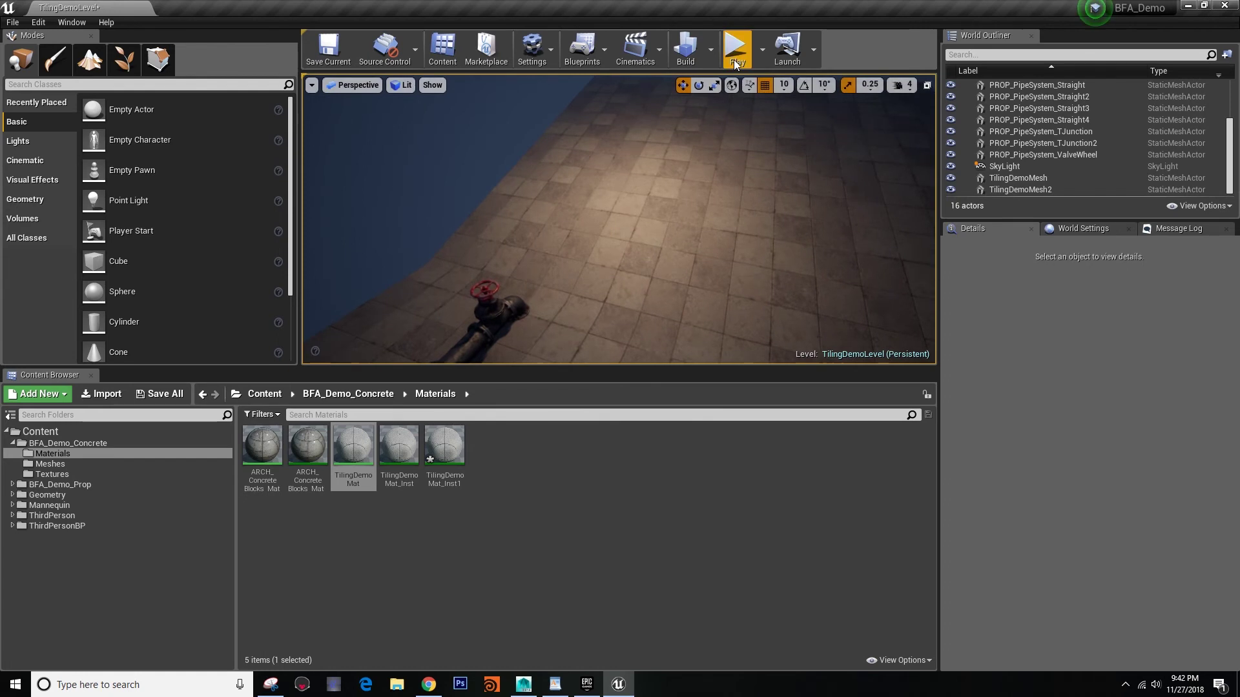
# Step: Run a play test across the flat and tilted floors to examine the tiling around the seam and pipes, and release the mouse cursor
pyautogui.click(735, 52)
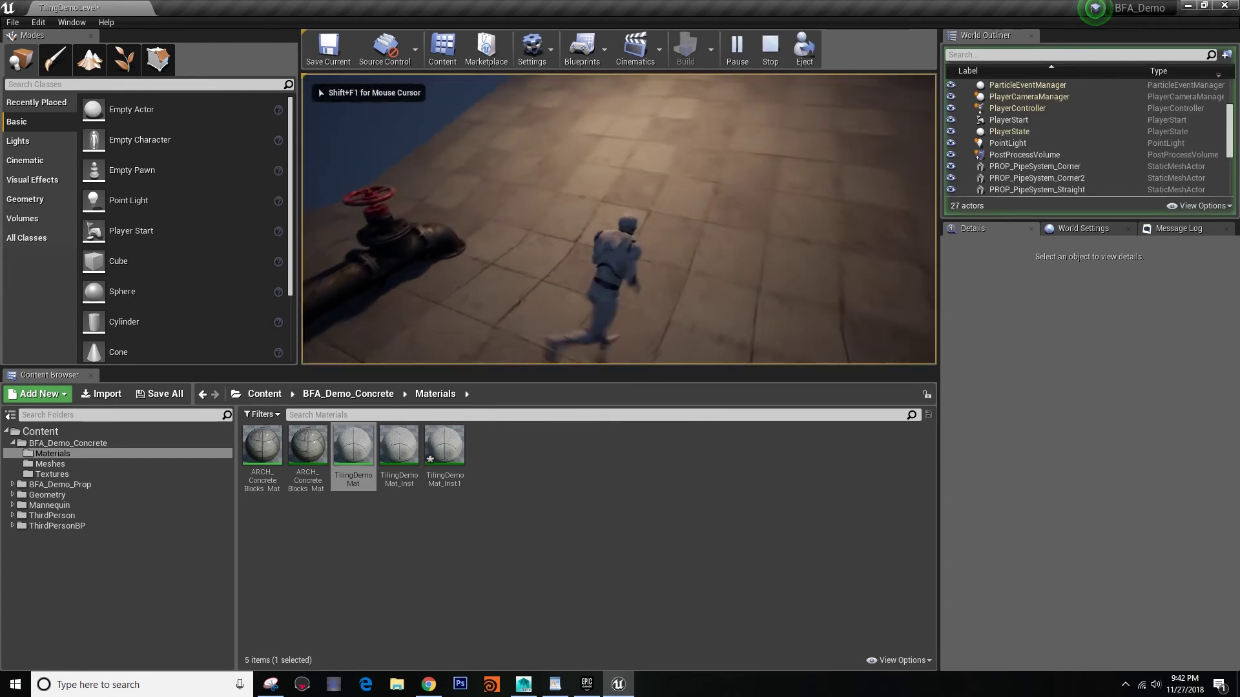
pyautogui.press('w')
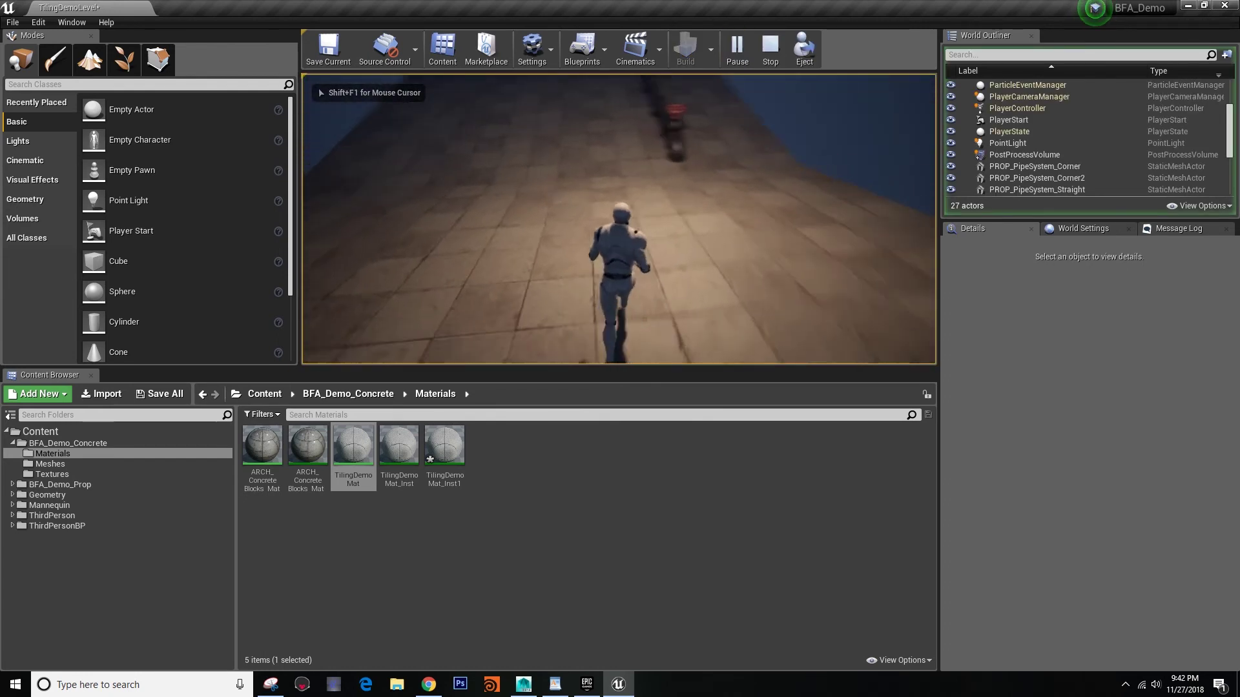
pyautogui.press('w')
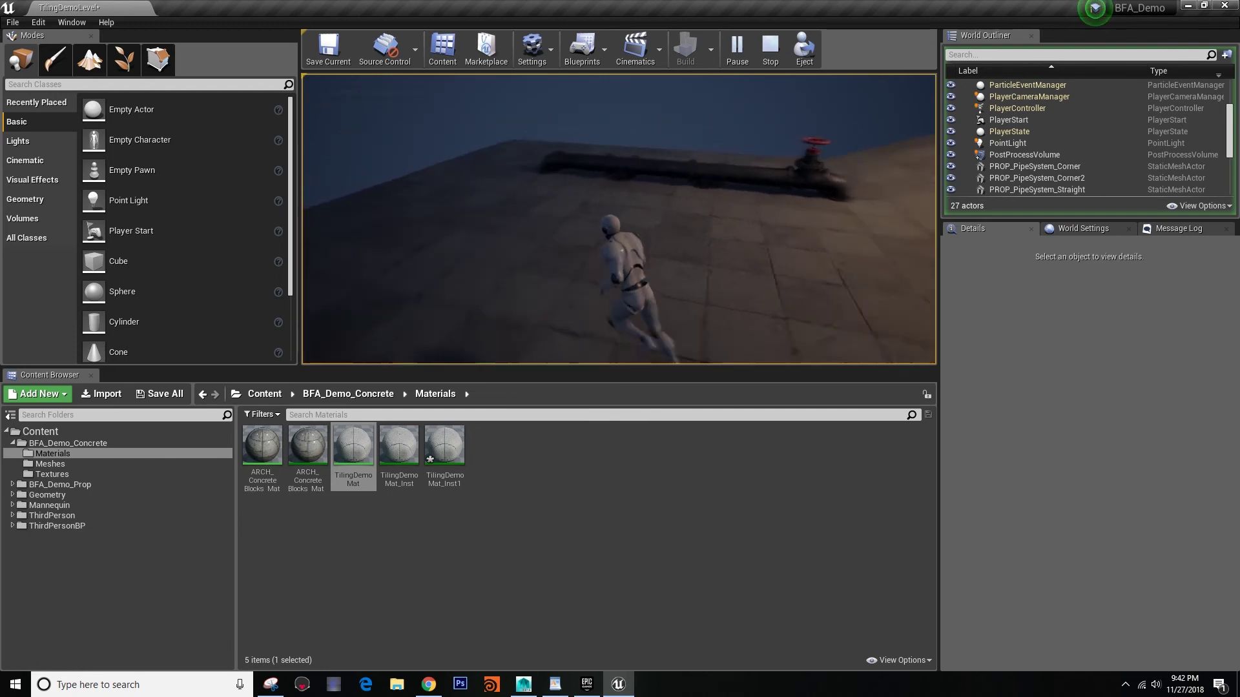
pyautogui.press('w')
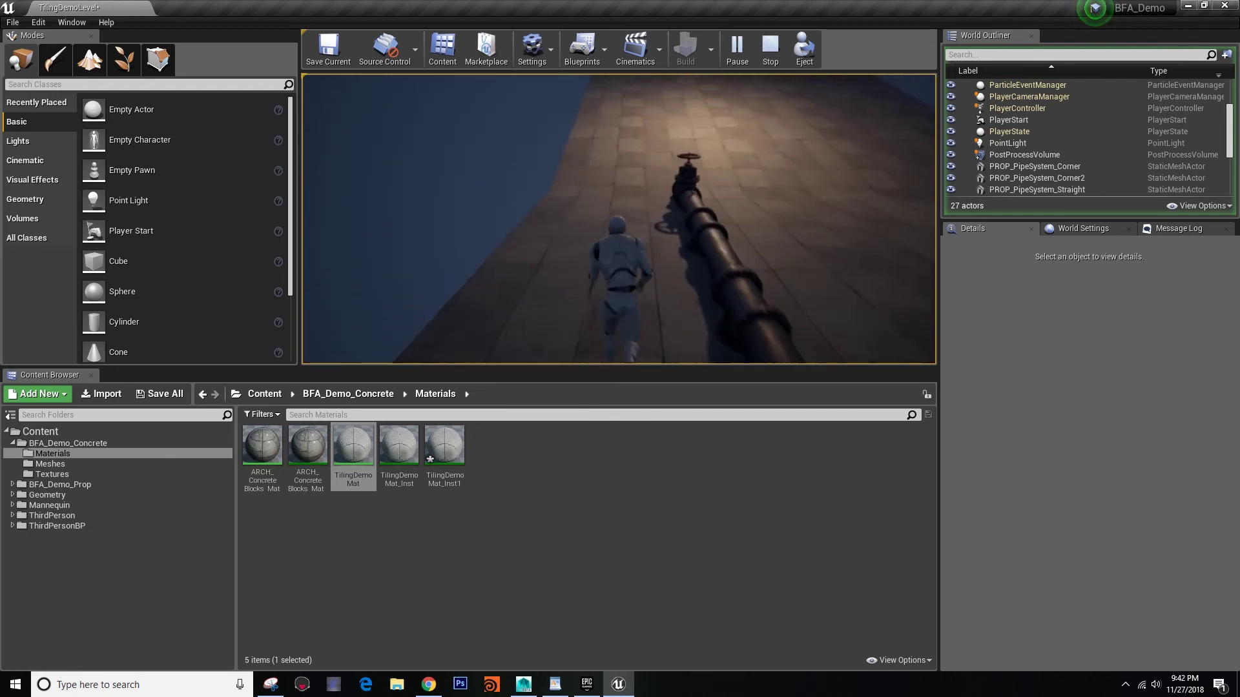
pyautogui.press('w')
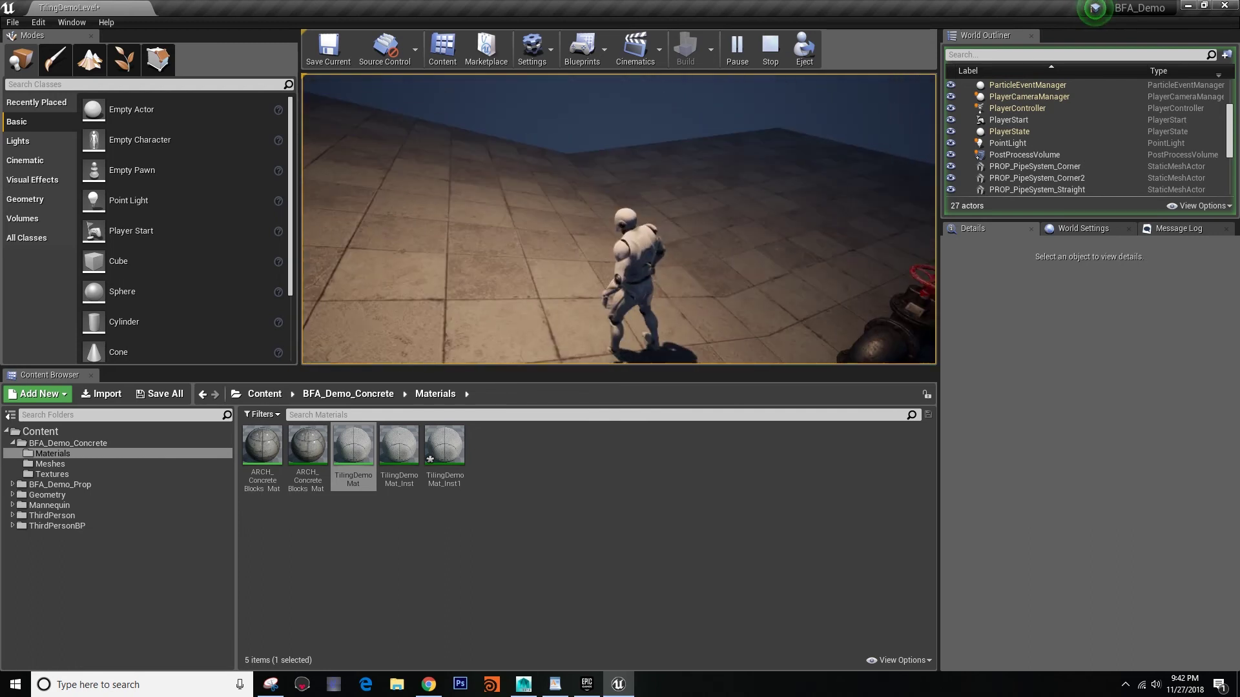
pyautogui.press('w')
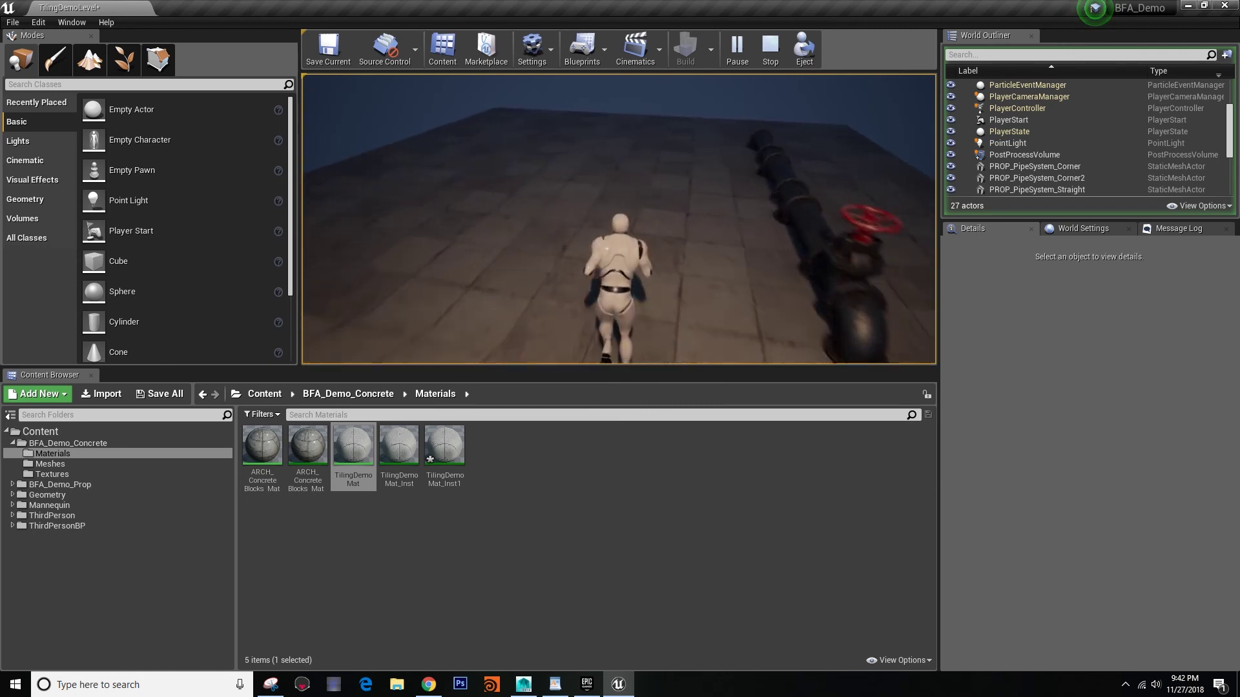
pyautogui.press('w')
pyautogui.press('w')
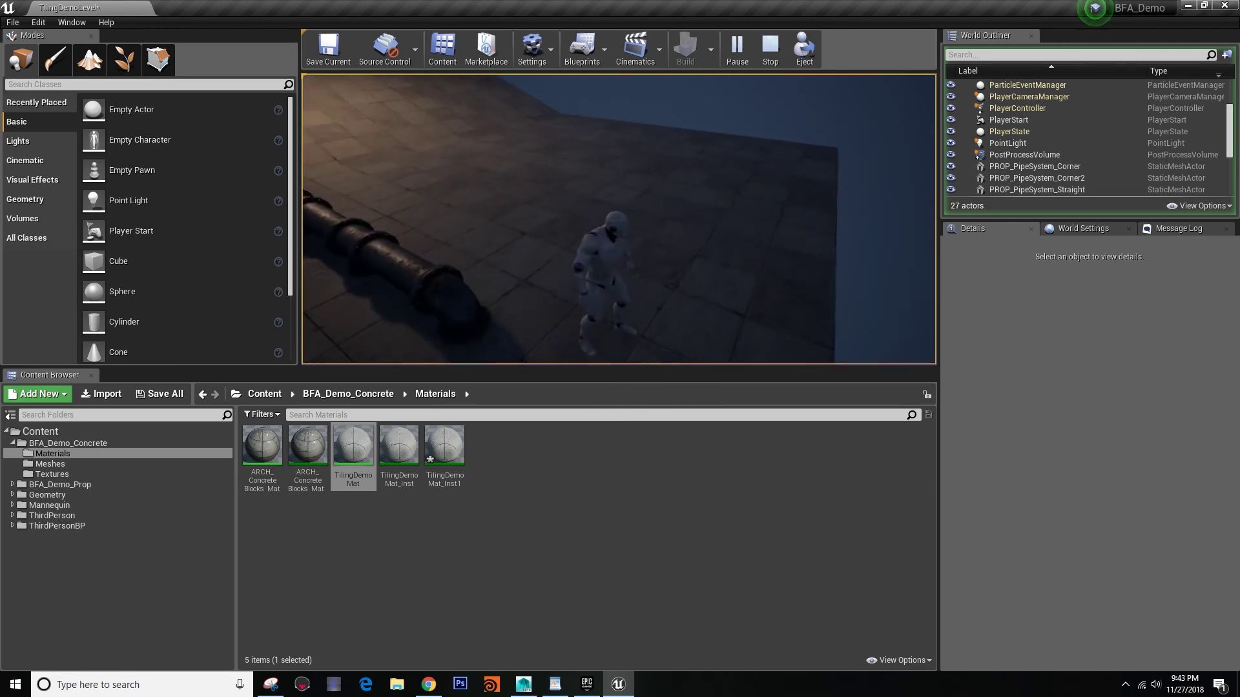
pyautogui.press('w')
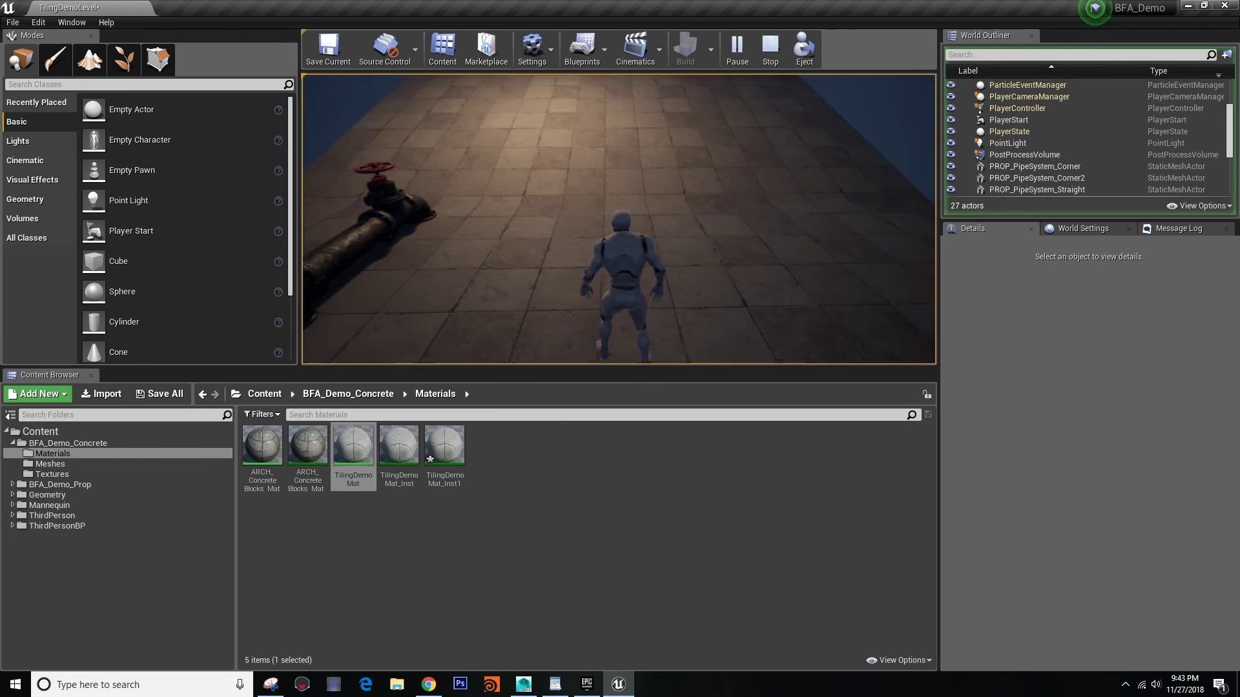
pyautogui.press('w')
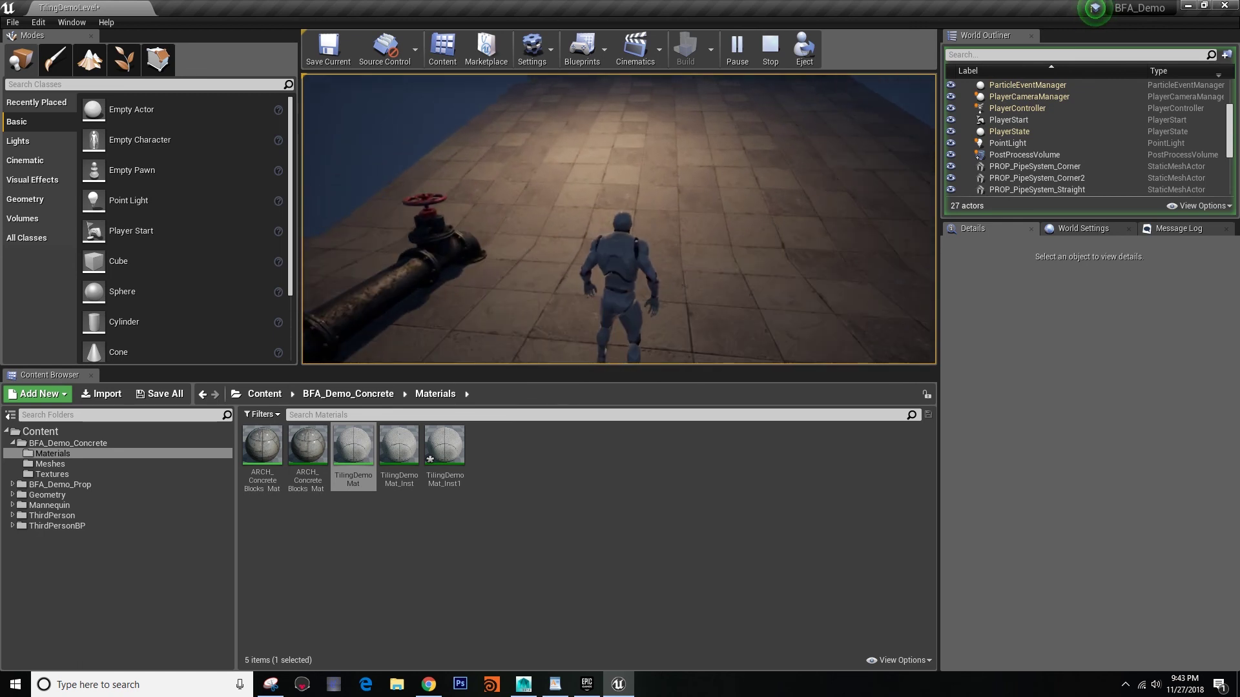
pyautogui.hotkey('shift', 'F1')
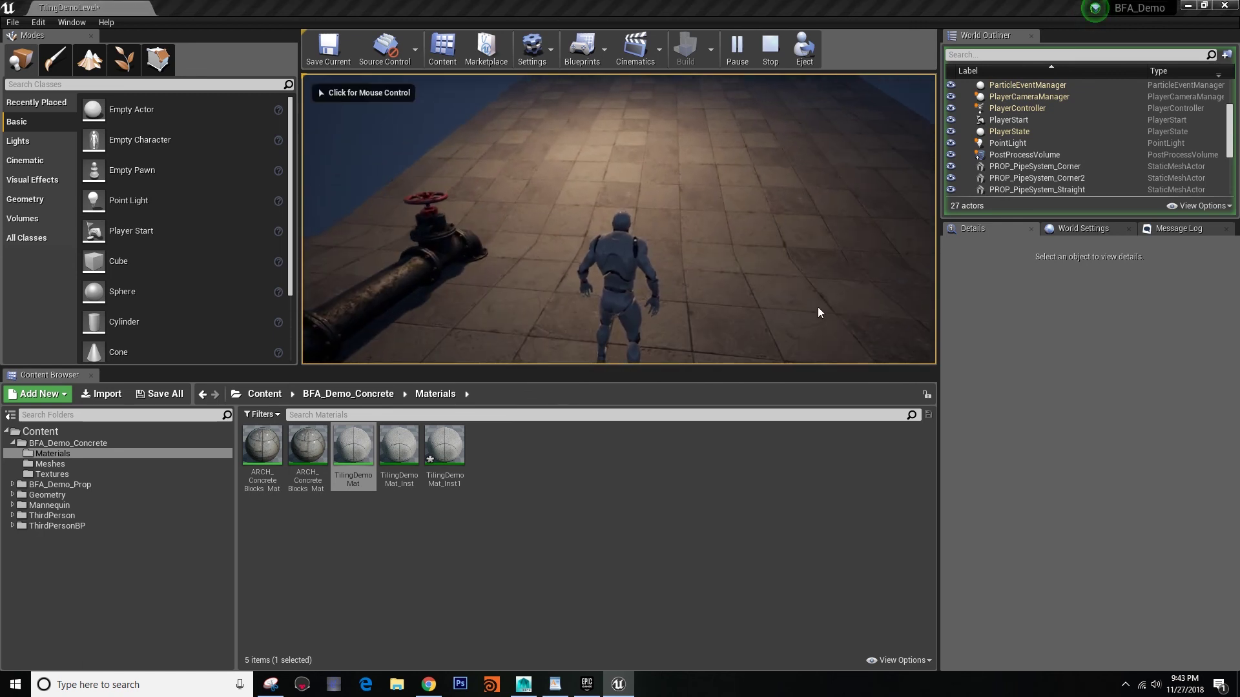